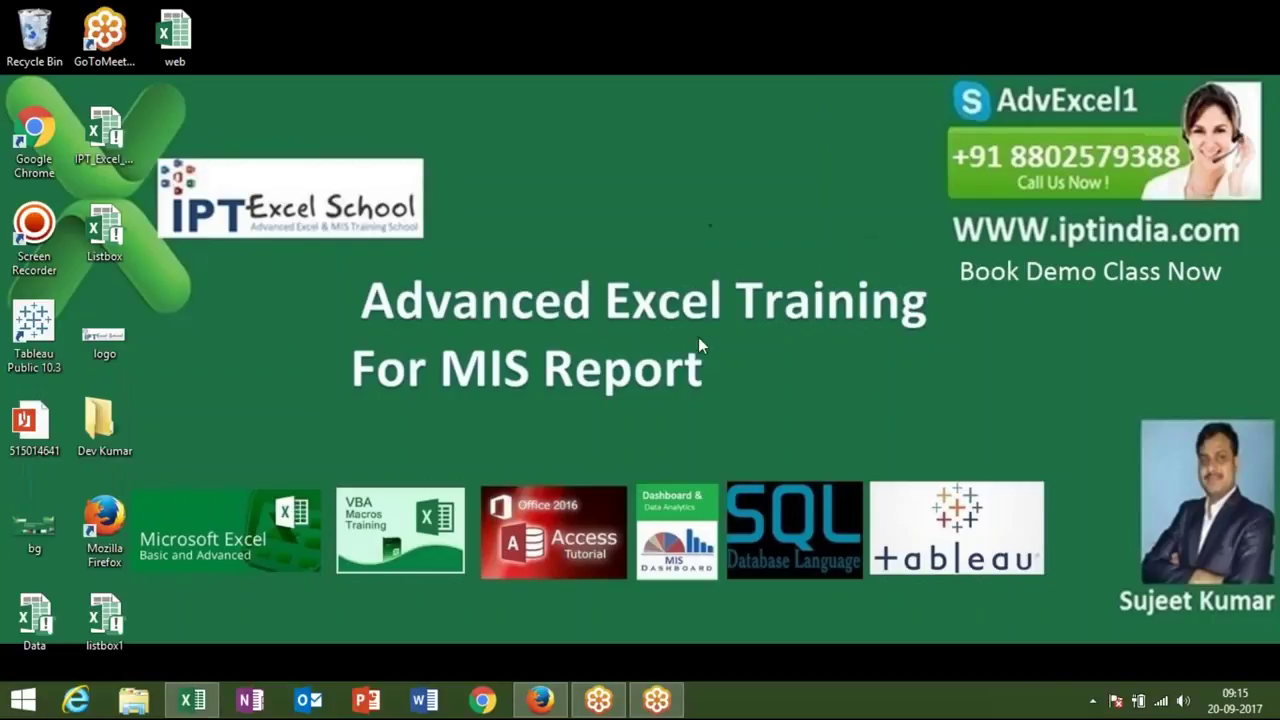
Enter the headers Name, City, Mobile and Amt into cells A1 to D1 of Sheet1.
left_click(180, 706)
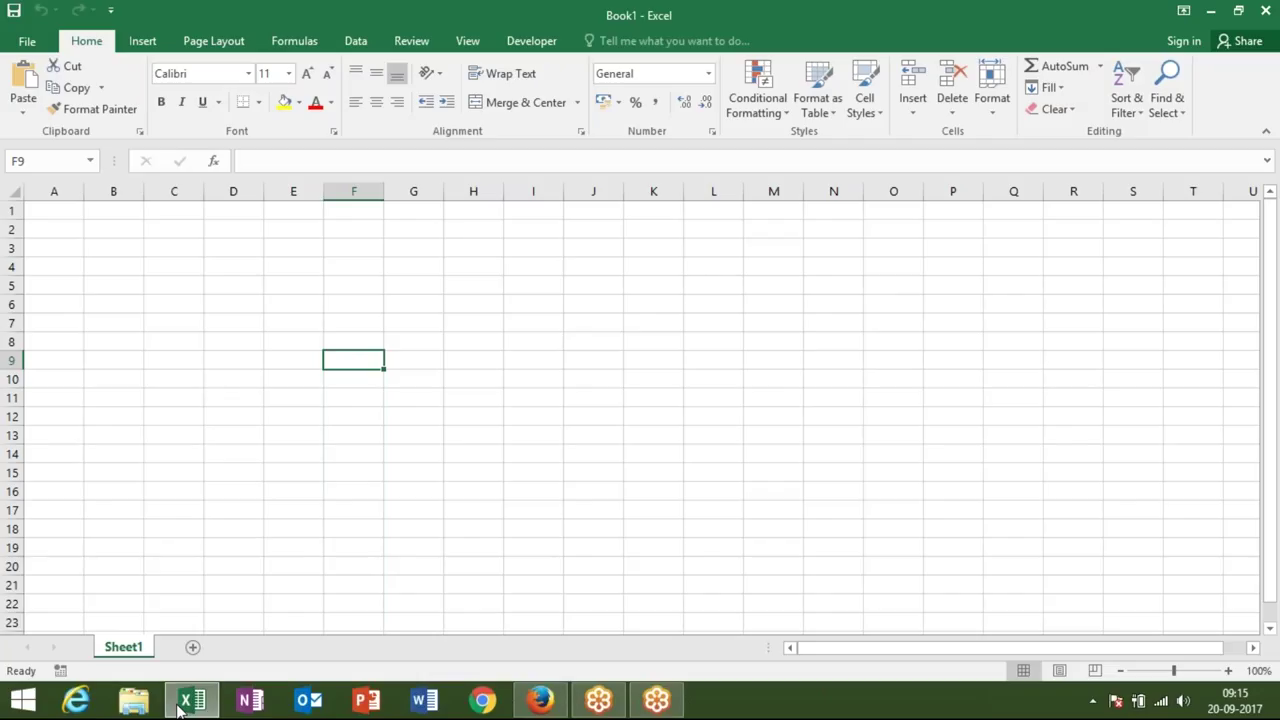
left_click(56, 215)
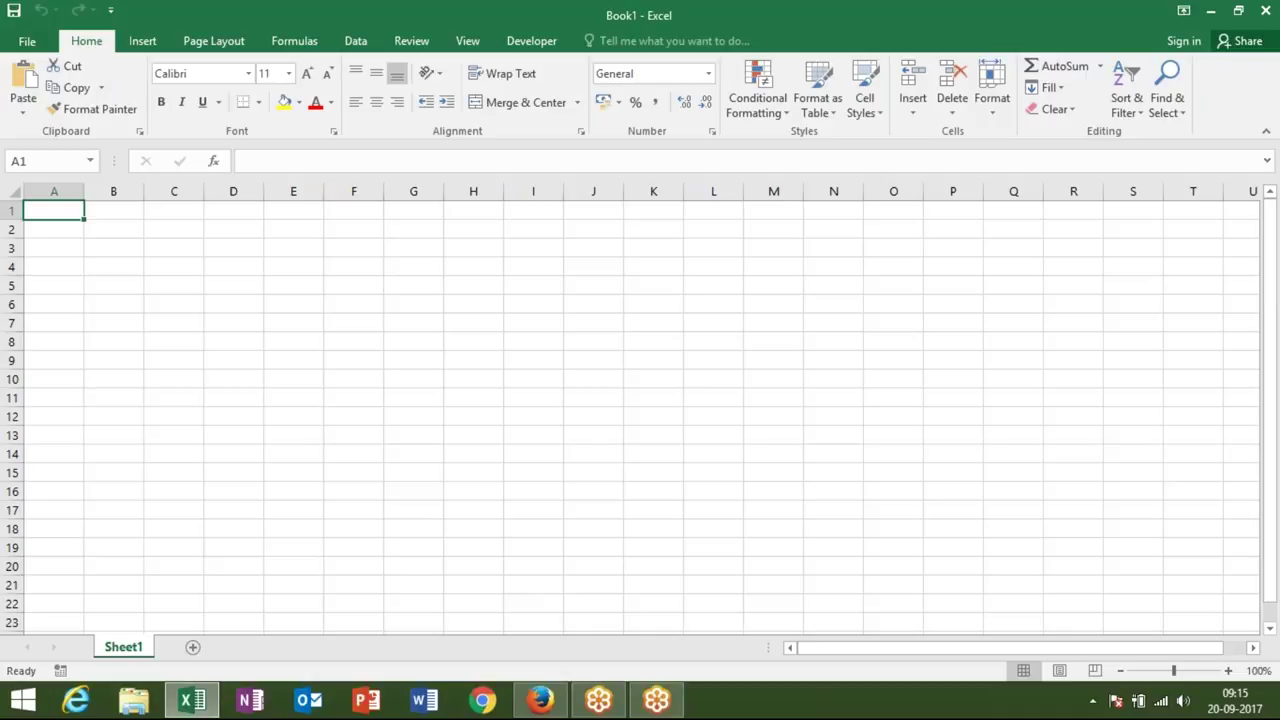
type("Name")
key("Tab")
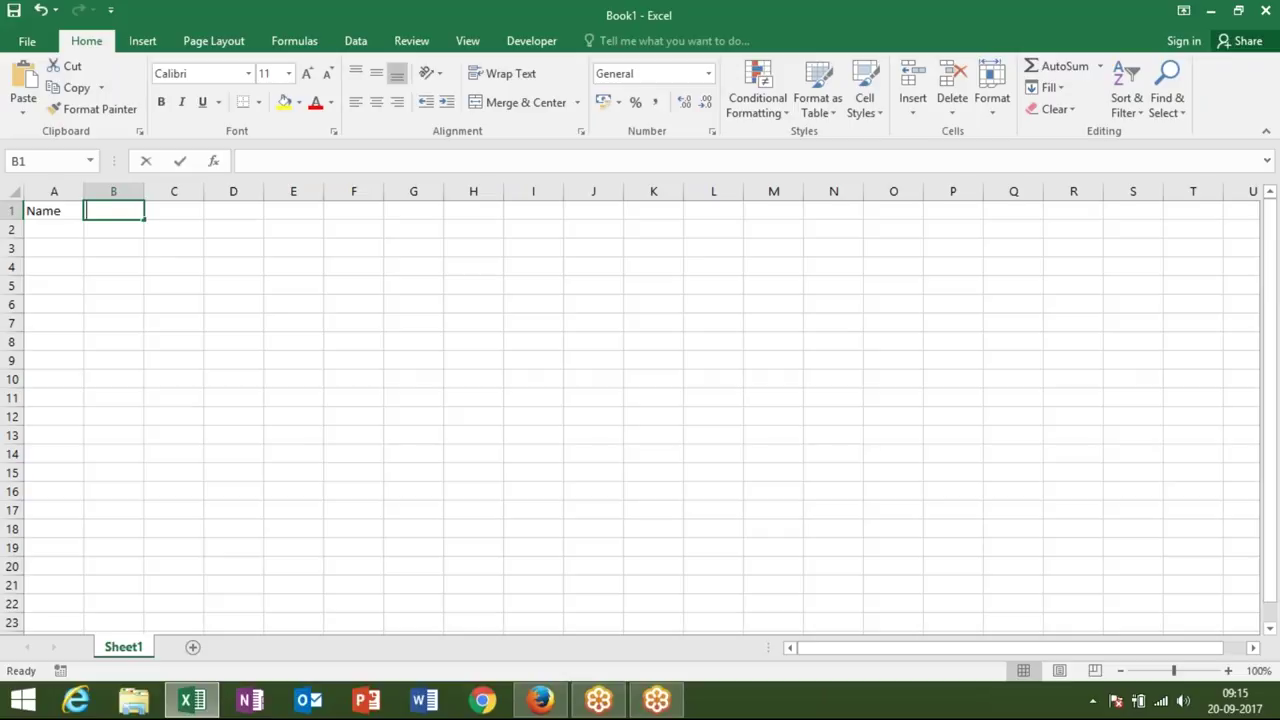
type("City")
key("Tab")
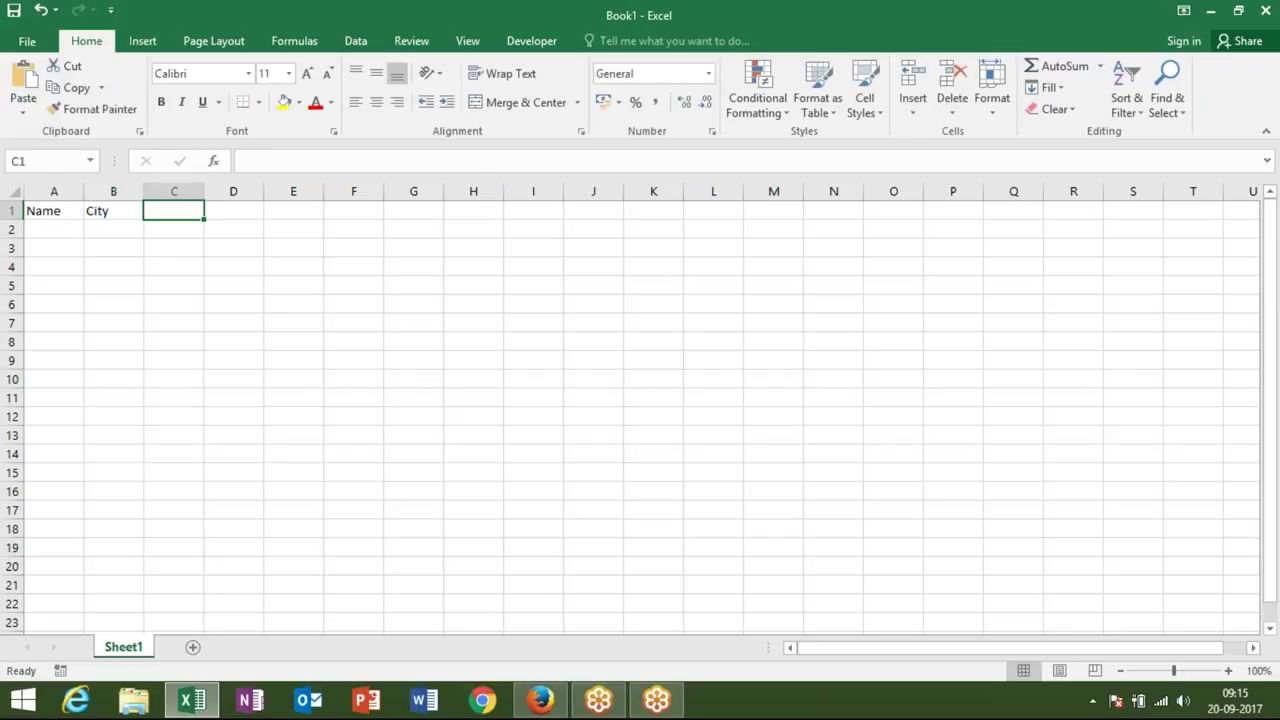
type("Mobile")
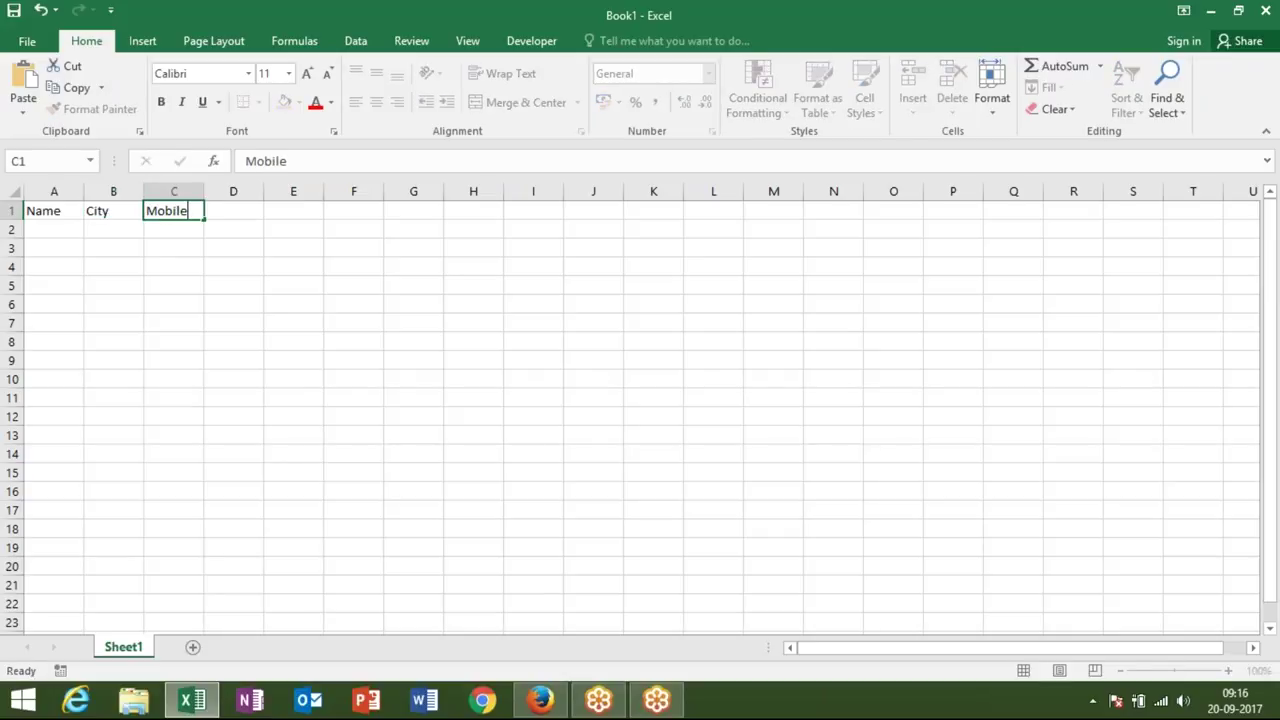
key("Tab")
type("Amt")
key("Return")
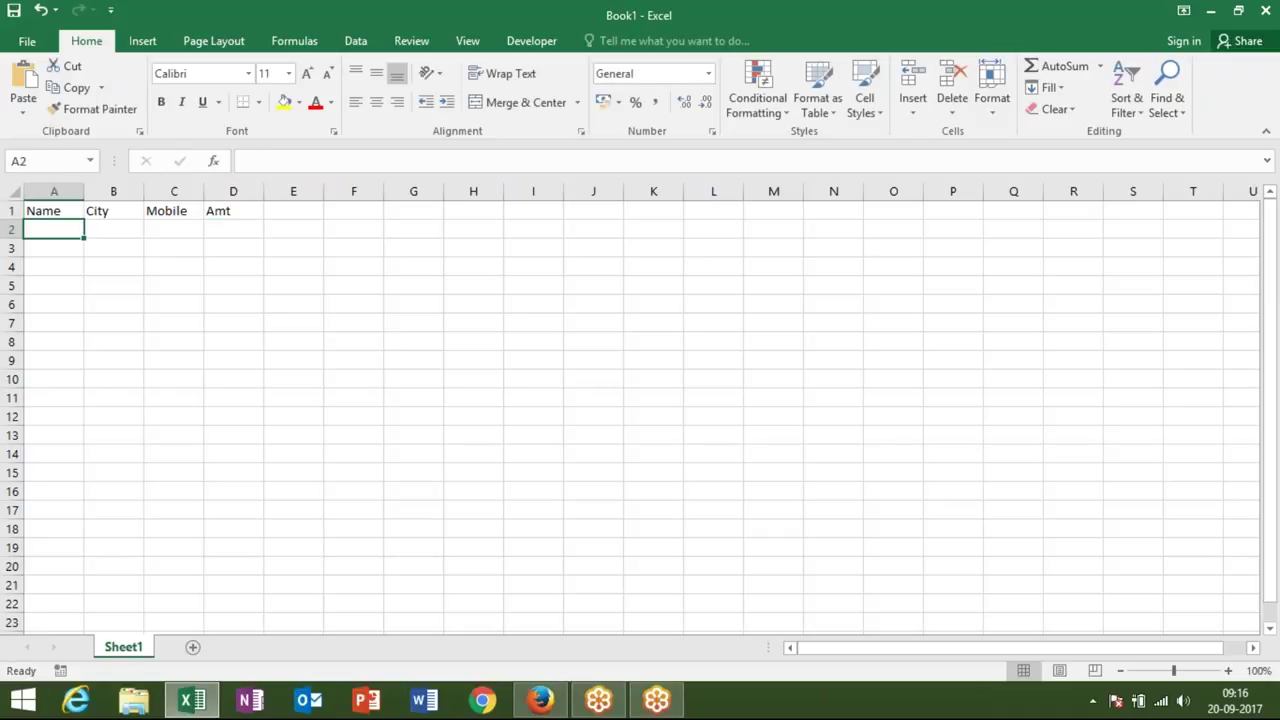
left_click(525, 42)
Insert a new UserForm1 in the maximized VBA editor, enlarge it and move the Toolbox aside.
left_click(22, 95)
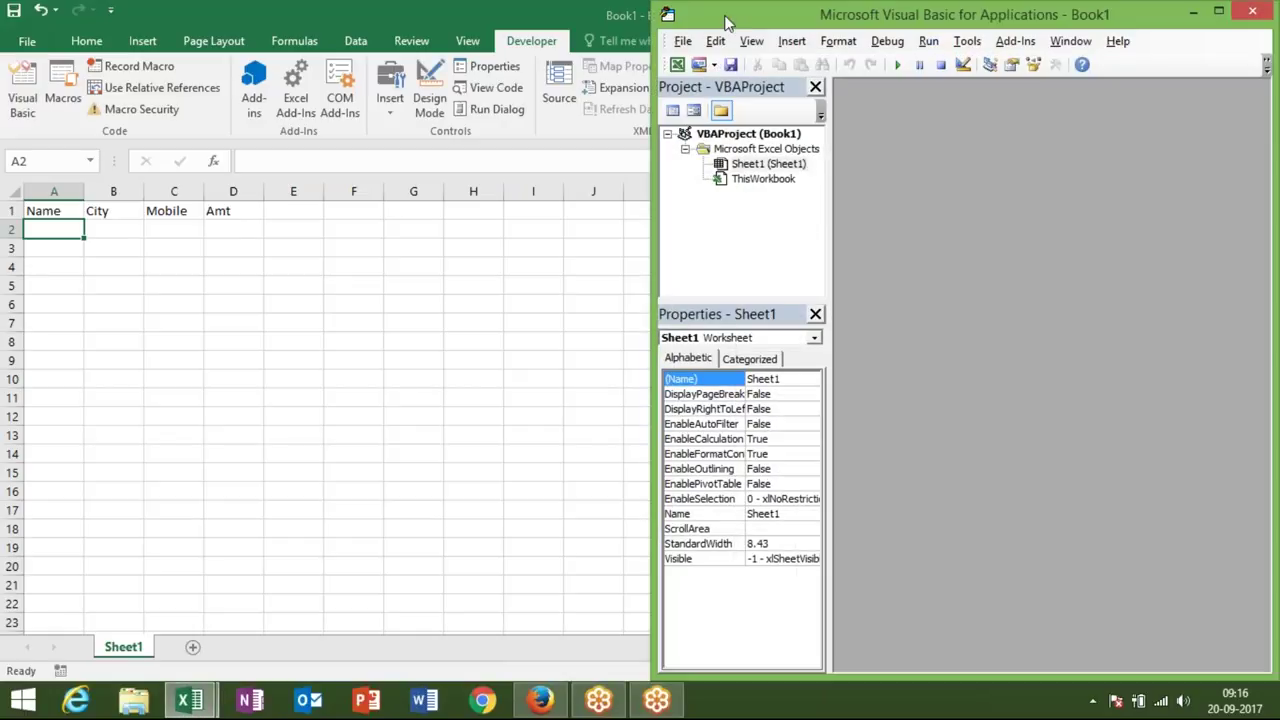
double_click(728, 22)
left_click(136, 36)
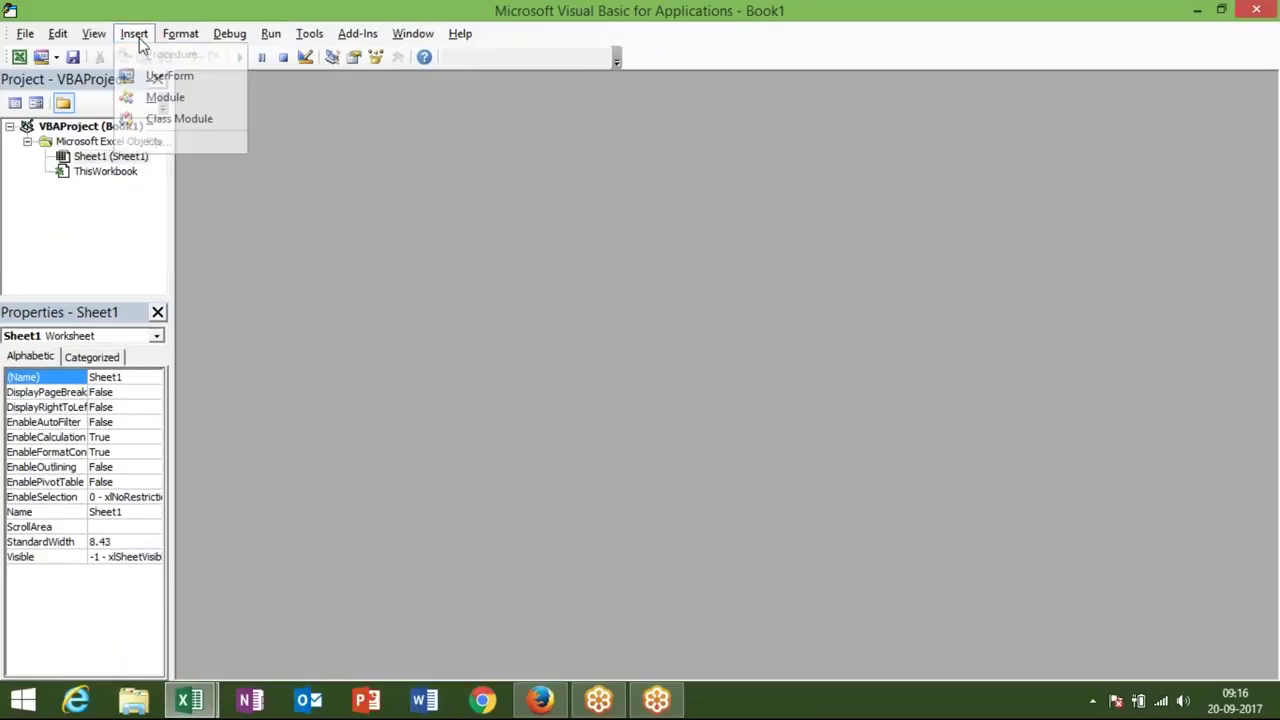
left_click(165, 76)
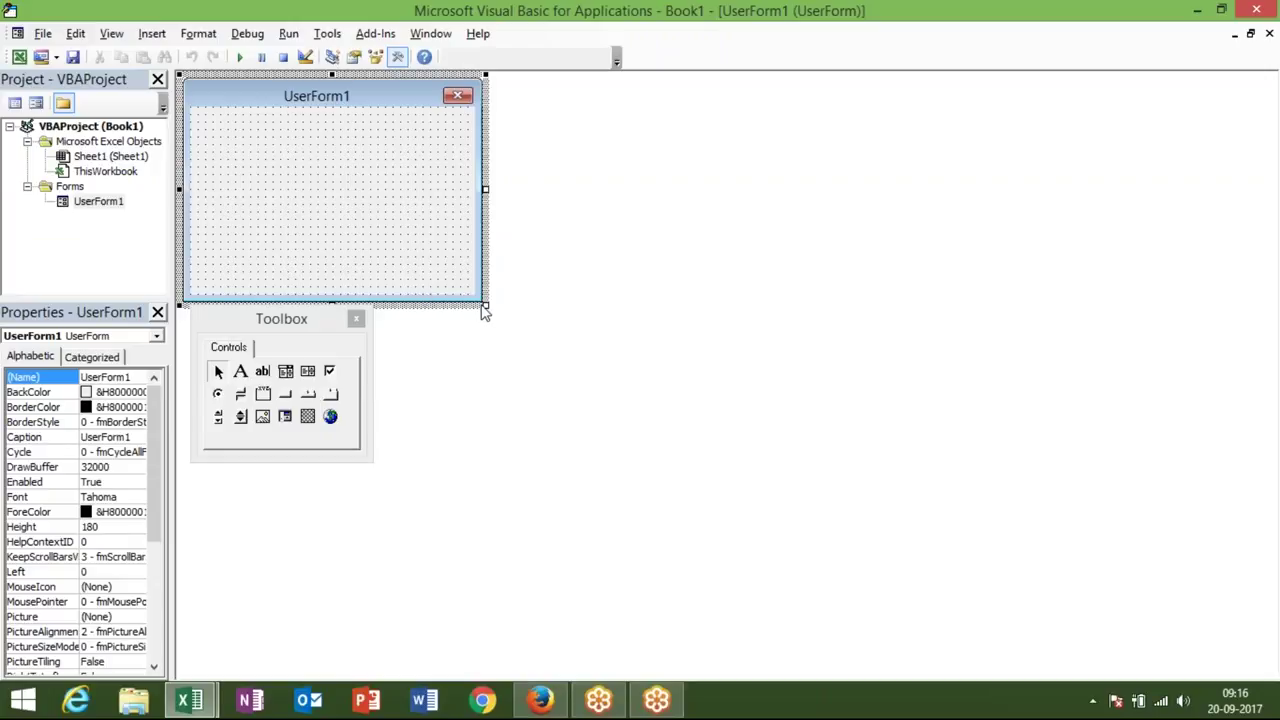
left_click_drag(486, 305, 618, 415)
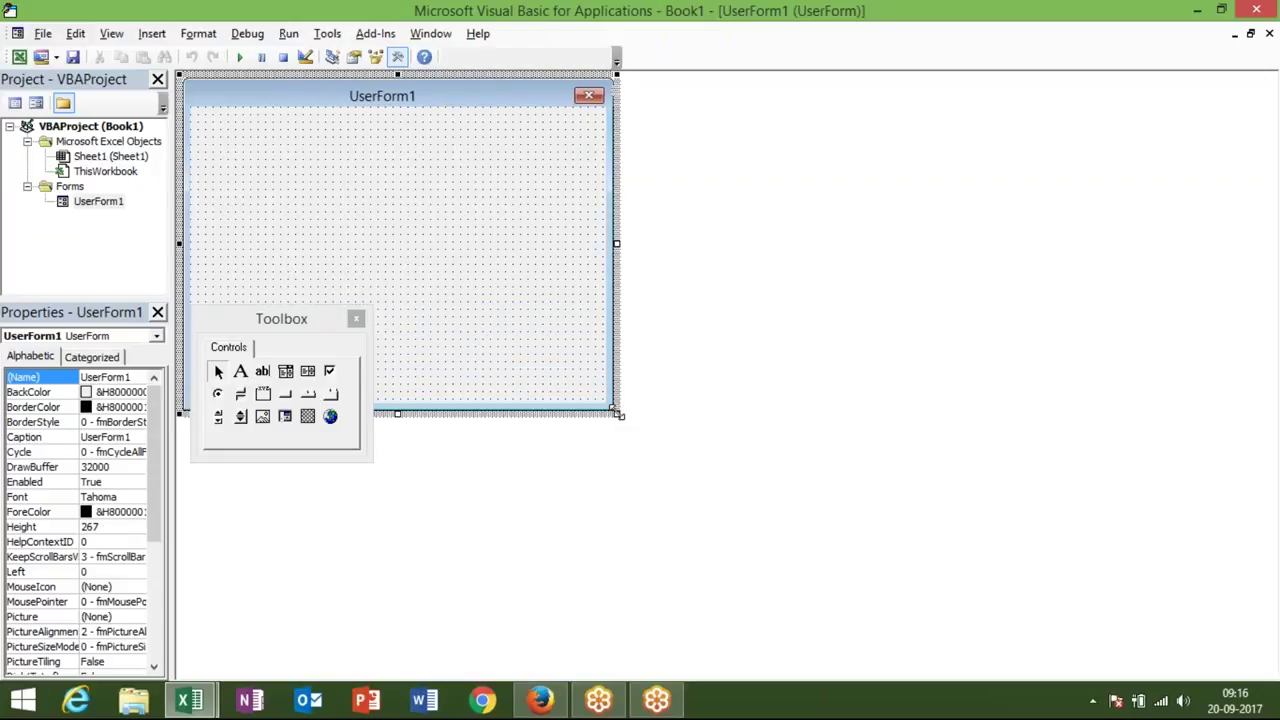
left_click_drag(250, 318, 776, 96)
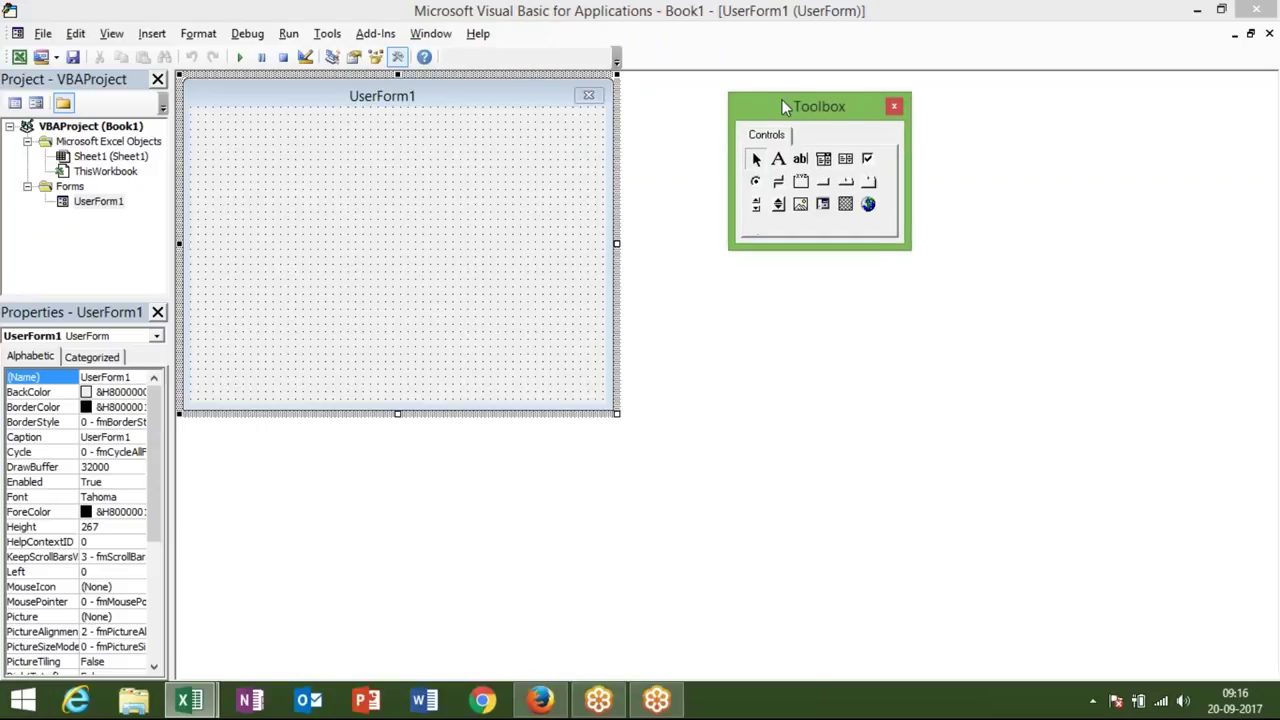
left_click_drag(617, 413, 659, 419)
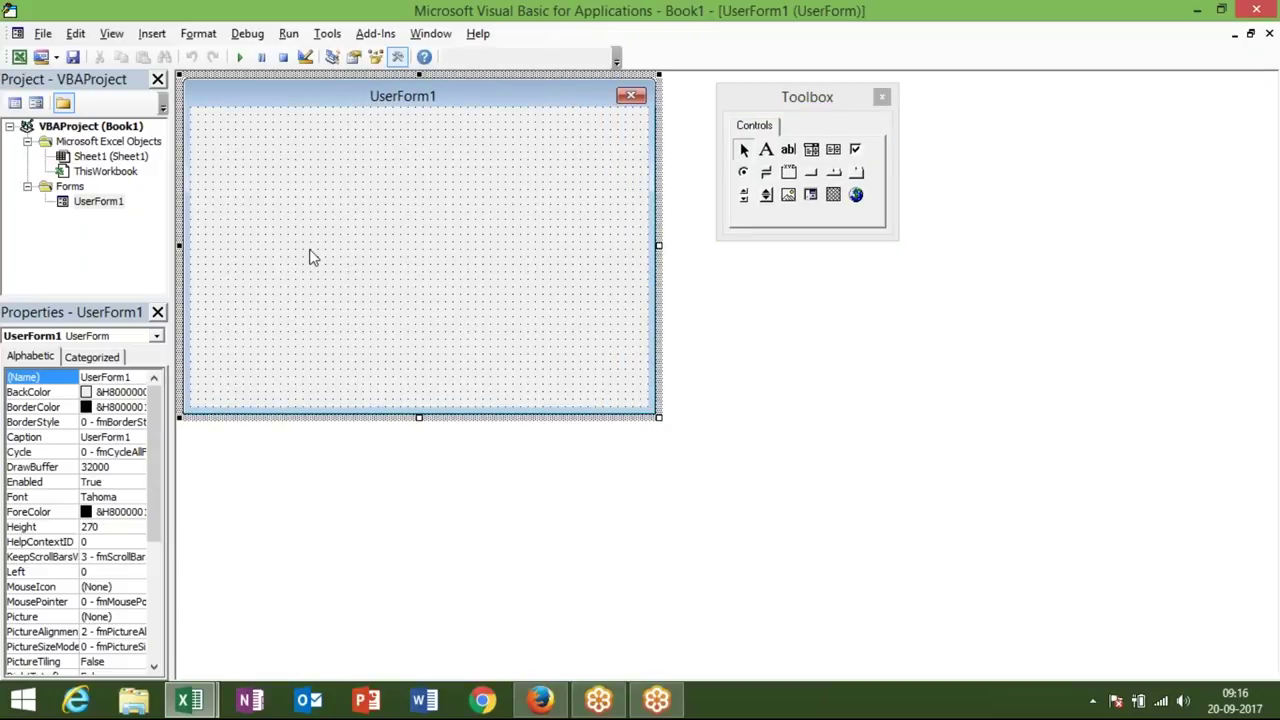
Set UserForm1's BackColor to blue from the colour palette.
left_click(110, 393)
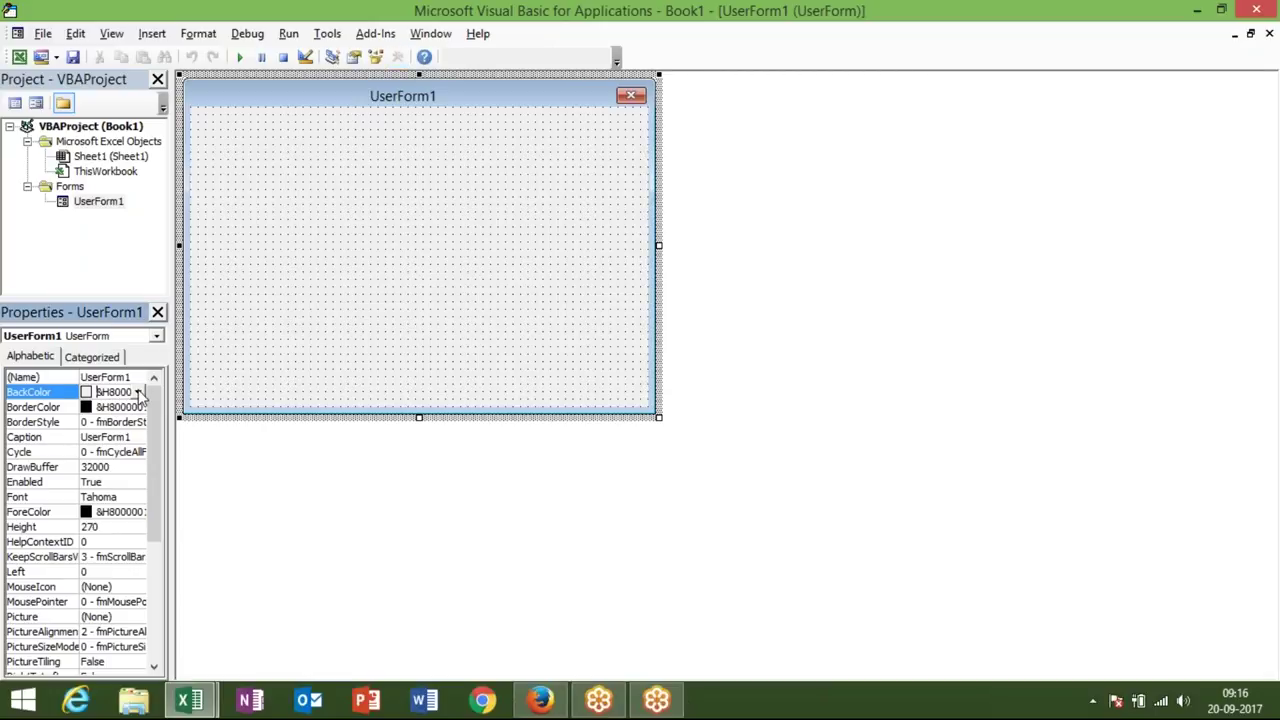
left_click(138, 392)
left_click(34, 412)
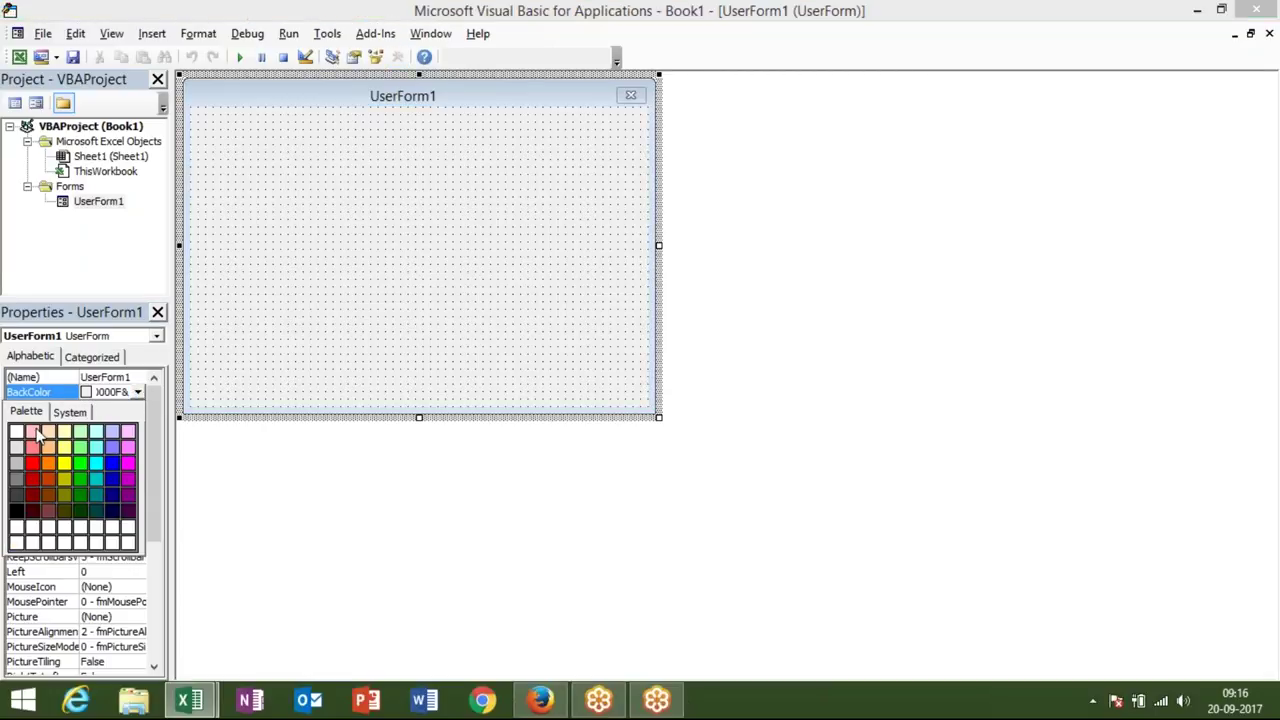
left_click(113, 463)
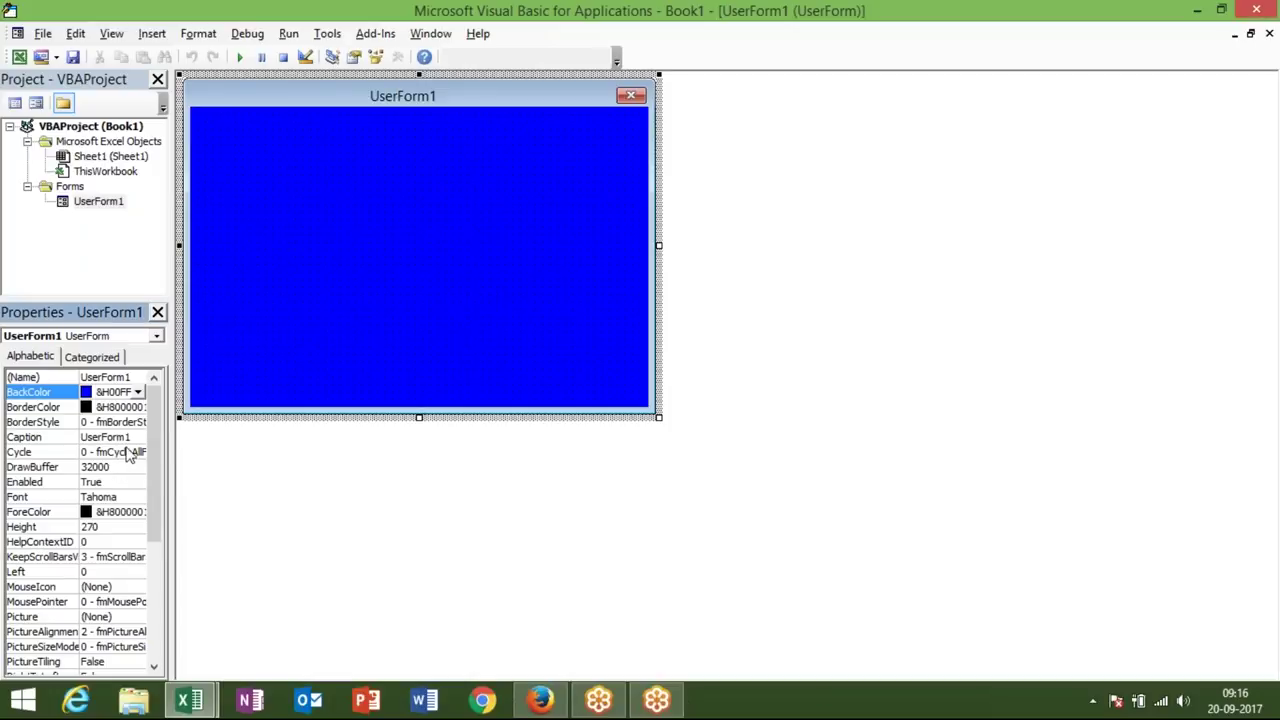
left_click(234, 314)
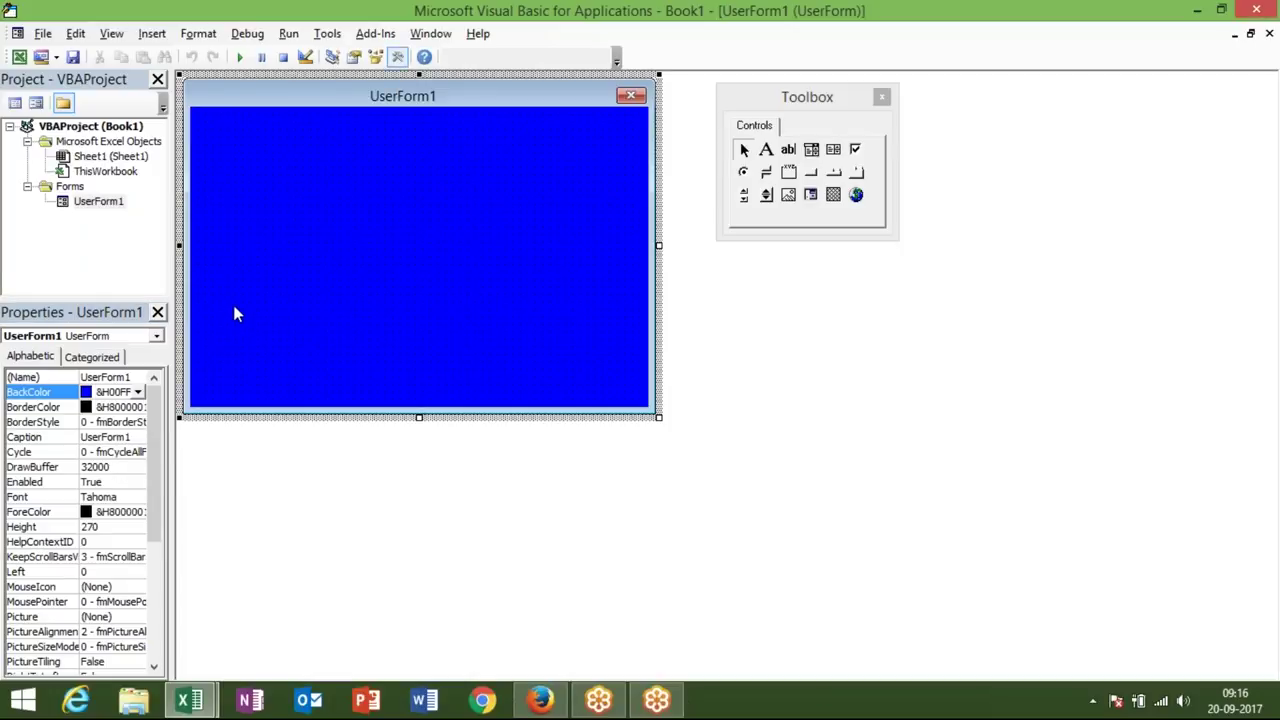
Draw a label across the top of the form captioned 'Data Entry Form'.
left_click(766, 151)
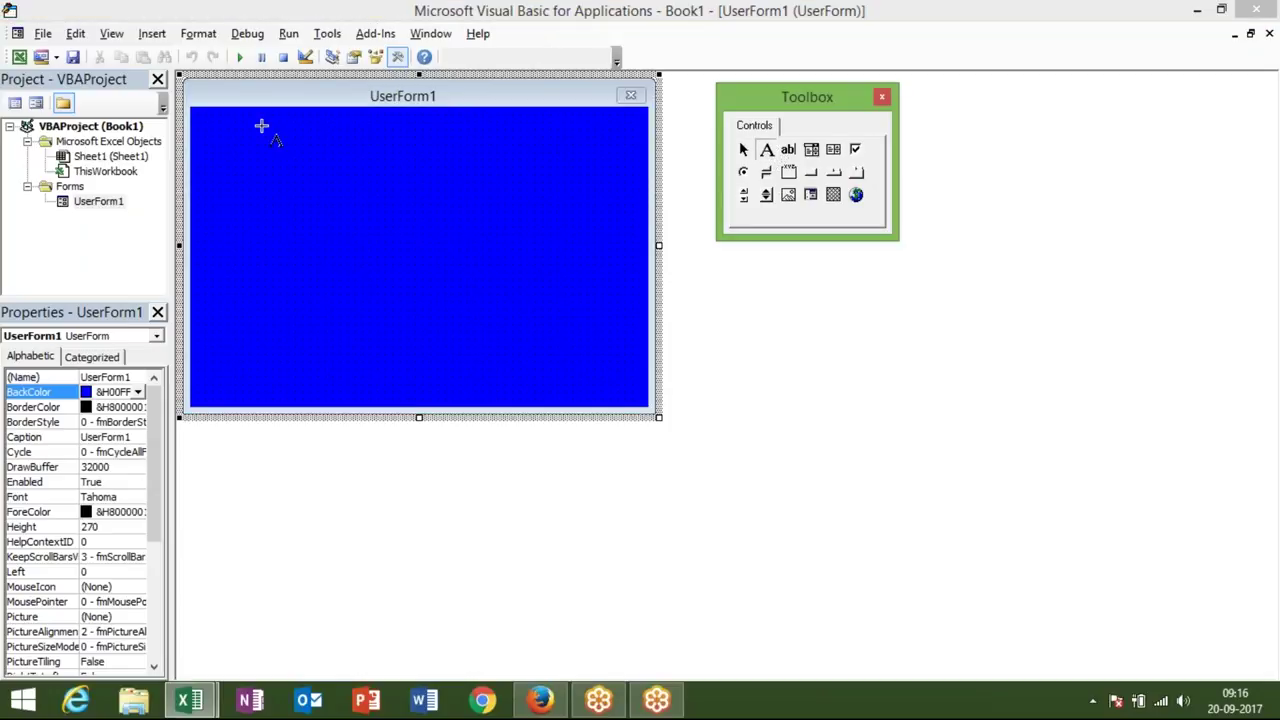
mouse_move(258, 116)
left_mouse_down()
mouse_move(348, 158)
mouse_move(606, 154)
left_mouse_up()
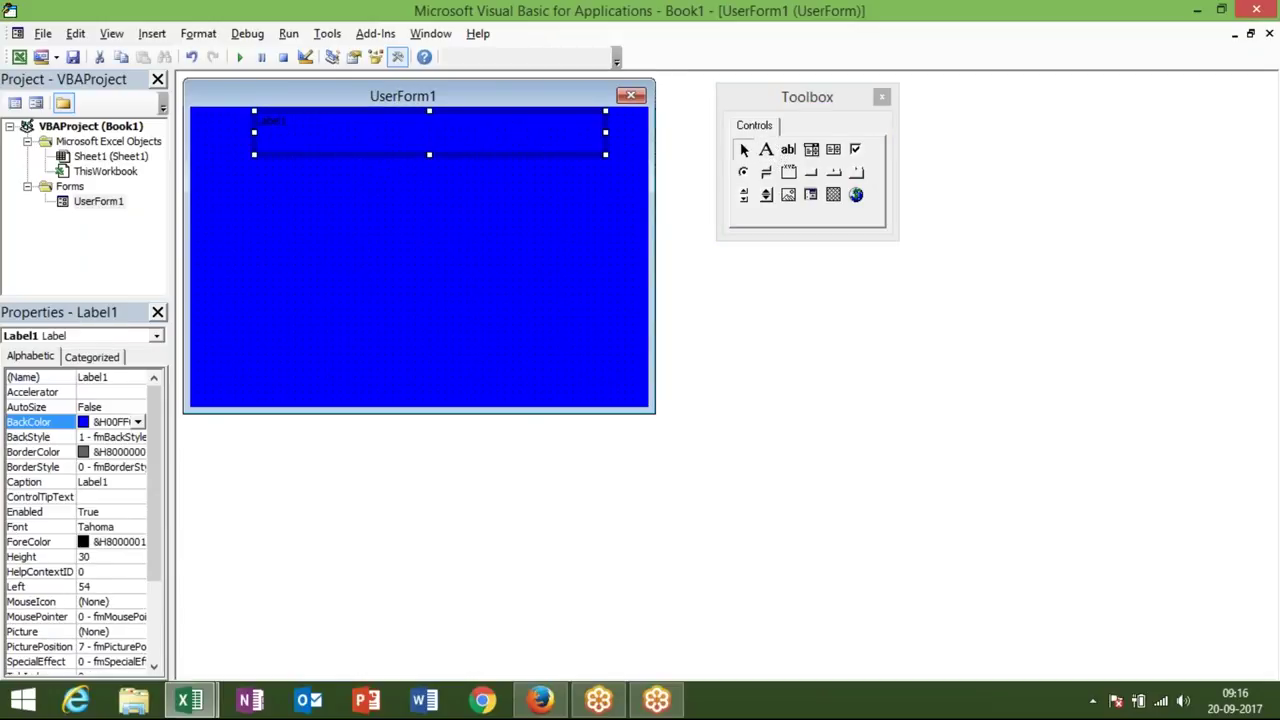
left_click(555, 153)
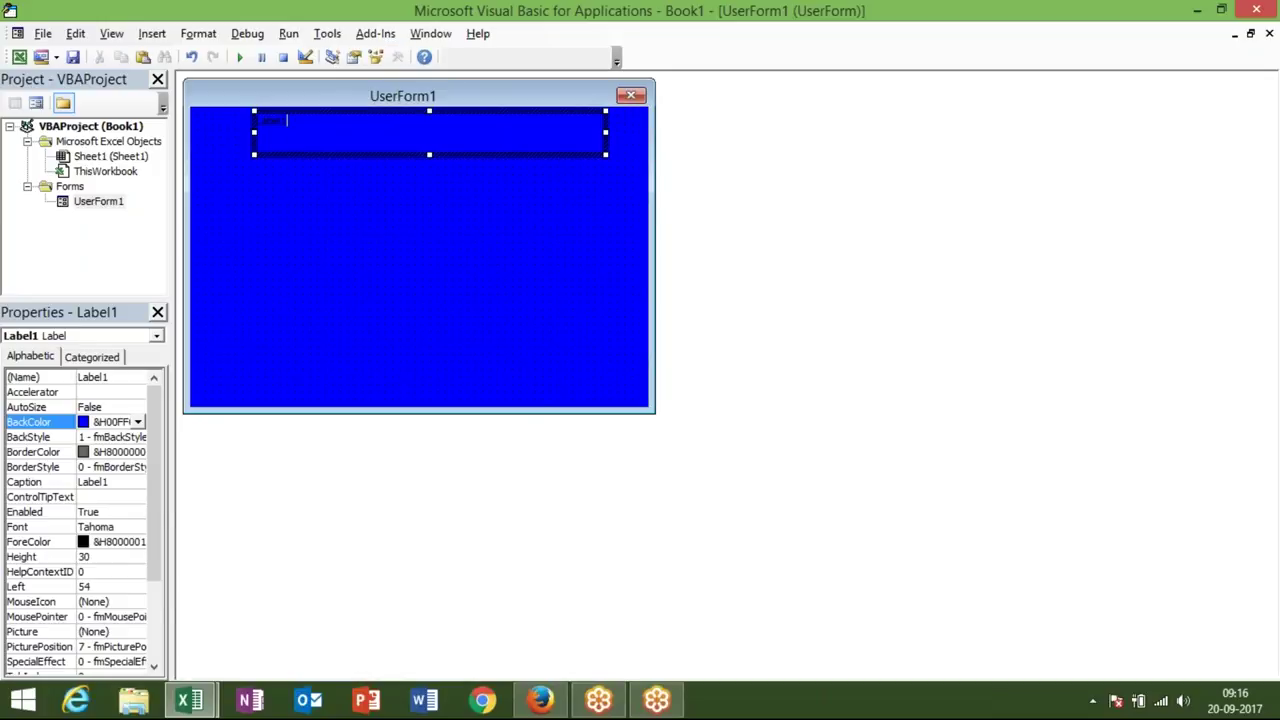
key("BackSpace")
key("BackSpace")
key("BackSpace")
type("ata Entry Form")
left_click(516, 154)
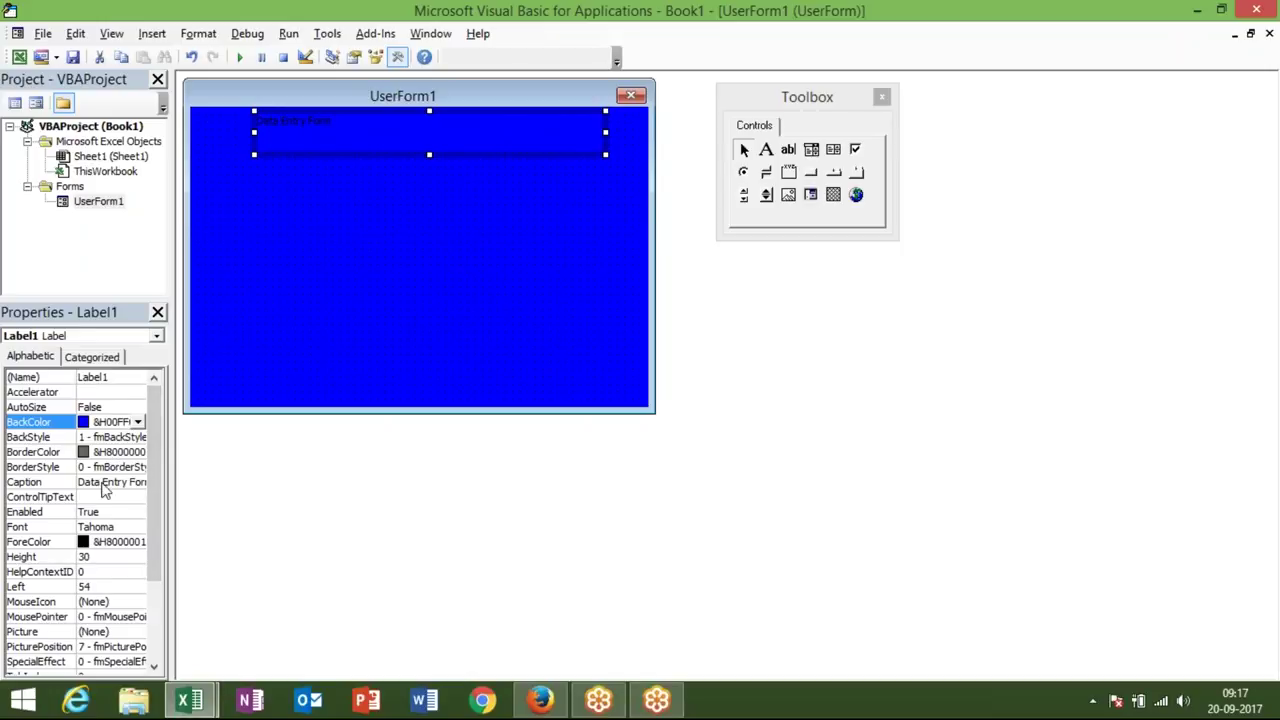
left_click(106, 528)
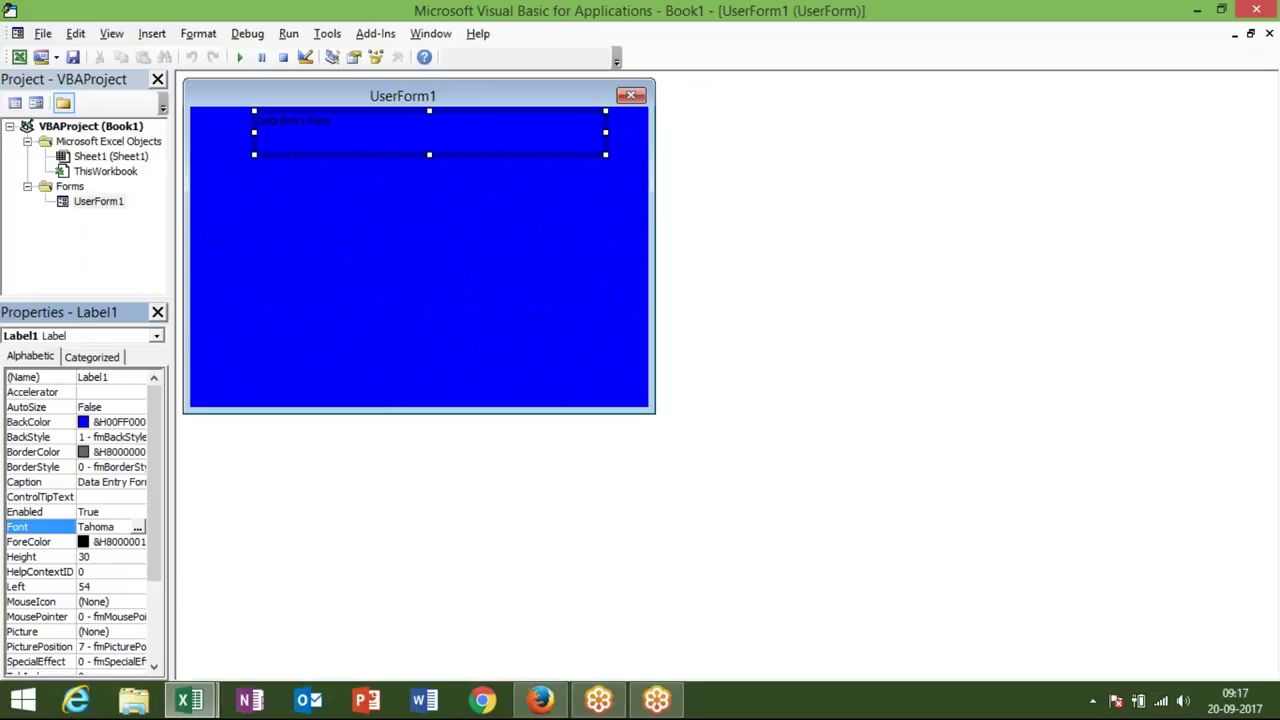
Set the title label's font to bold, size 16.
left_click(137, 527)
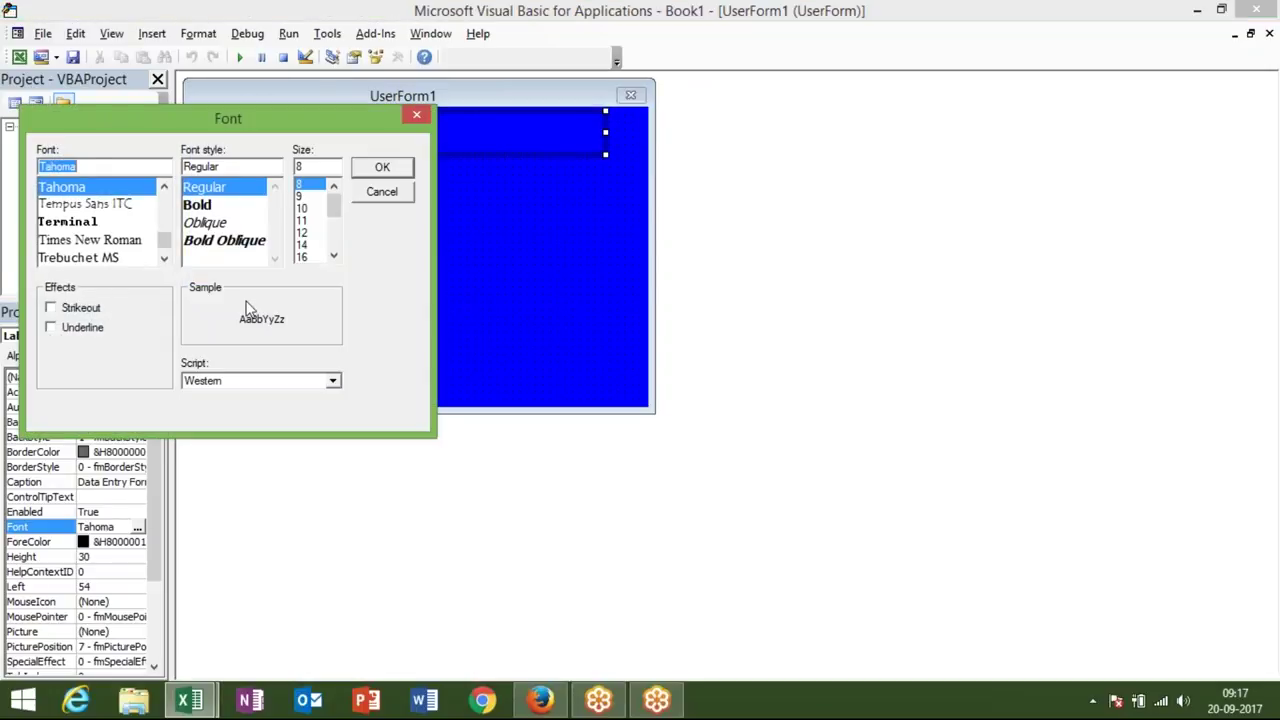
left_click(305, 258)
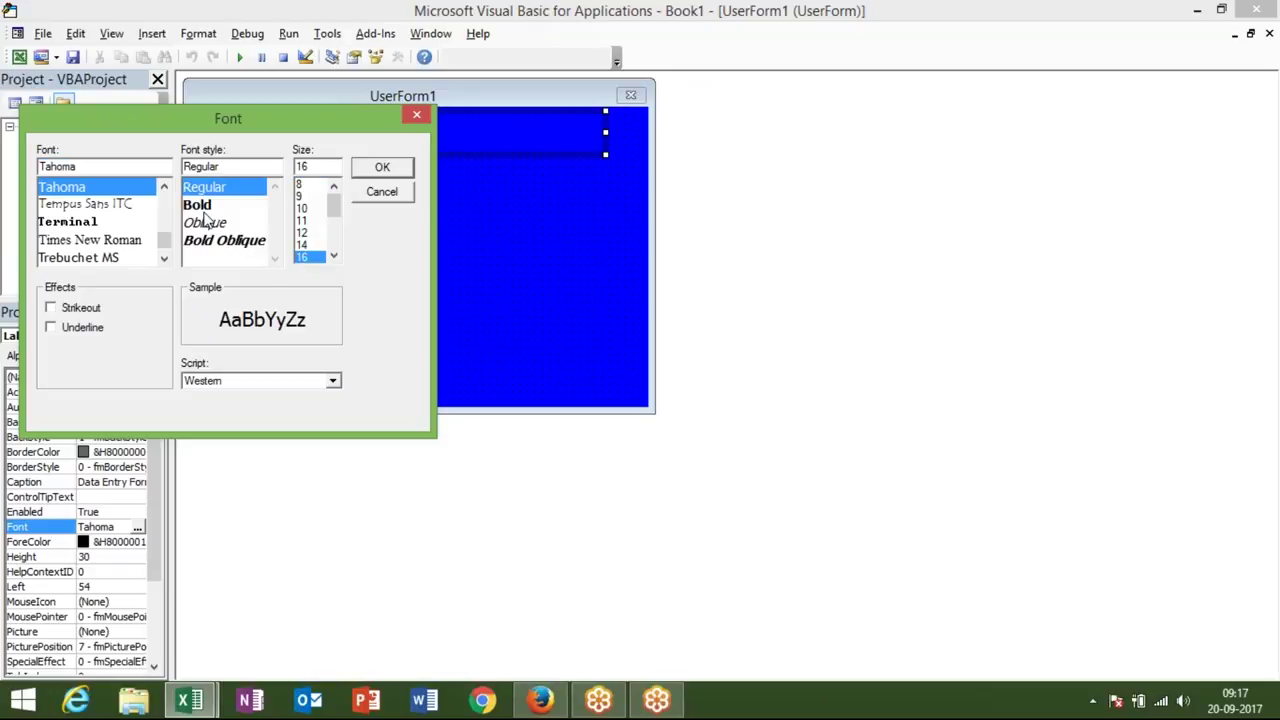
left_click(200, 205)
left_click(380, 168)
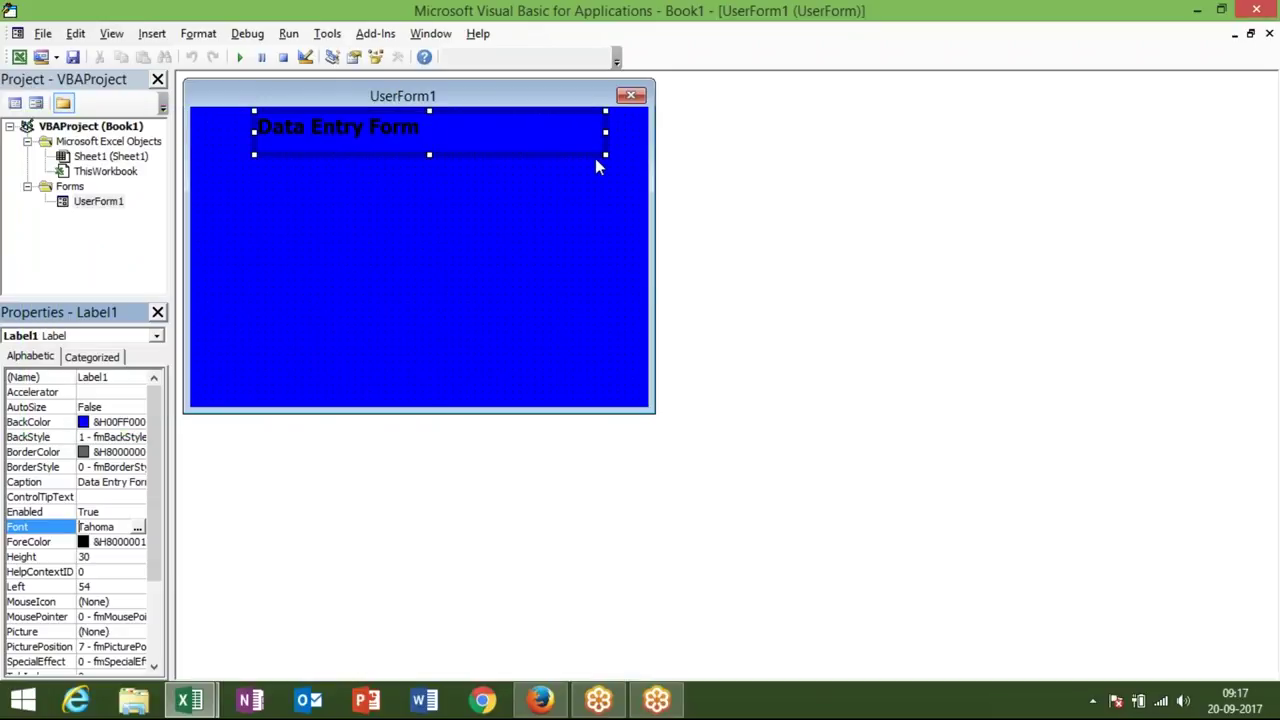
Autofit the title label to its text and move it to the centre of the form.
double_click(606, 155)
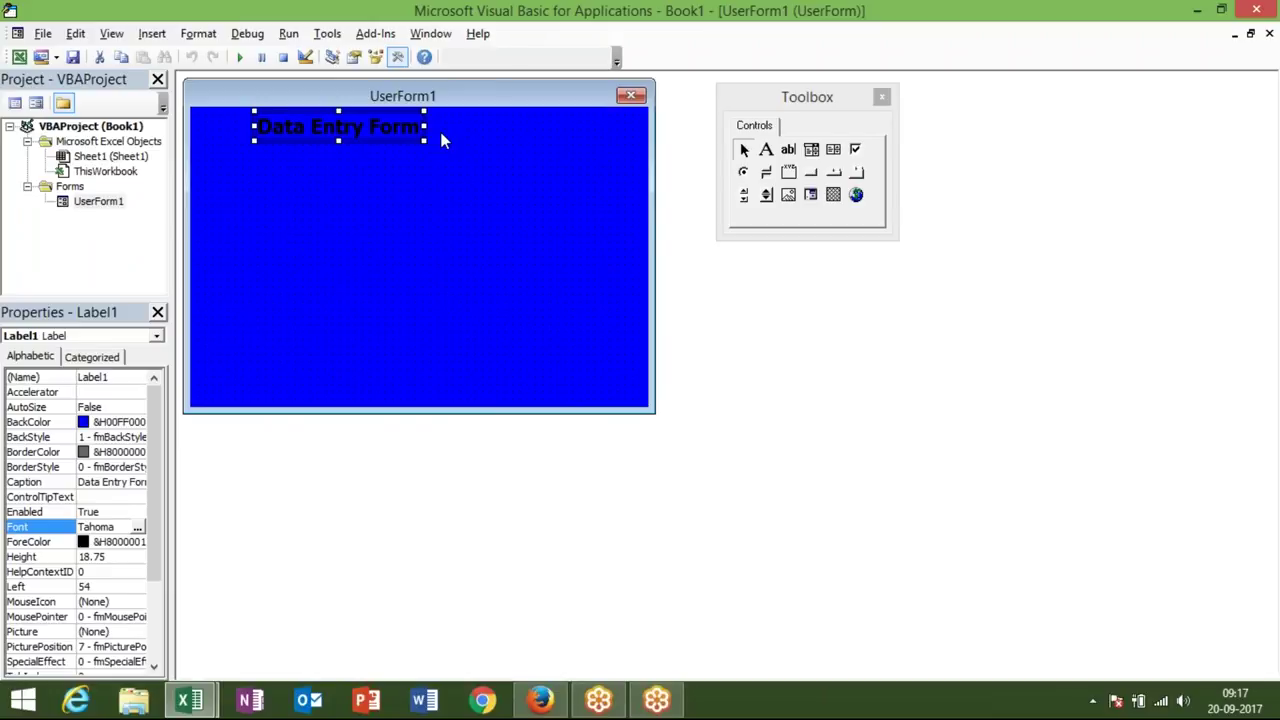
mouse_move(394, 140)
left_mouse_down()
mouse_move(478, 158)
mouse_move(449, 160)
left_mouse_up()
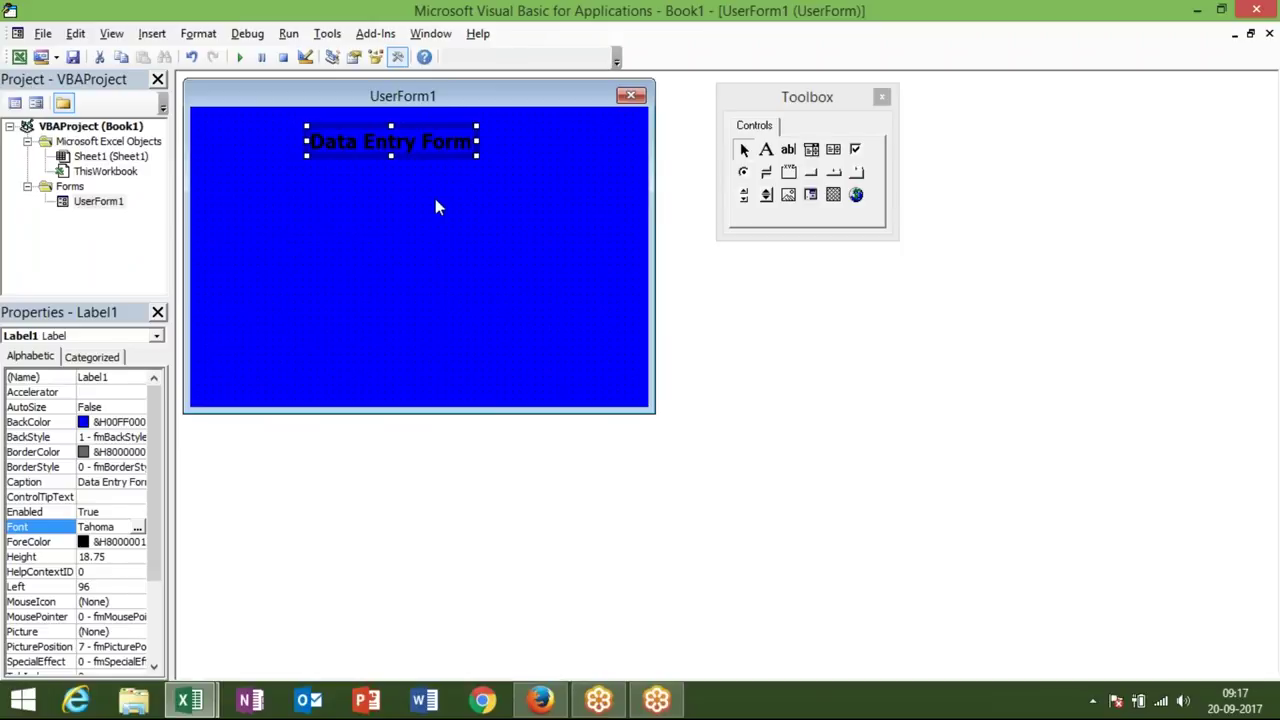
left_click(436, 204)
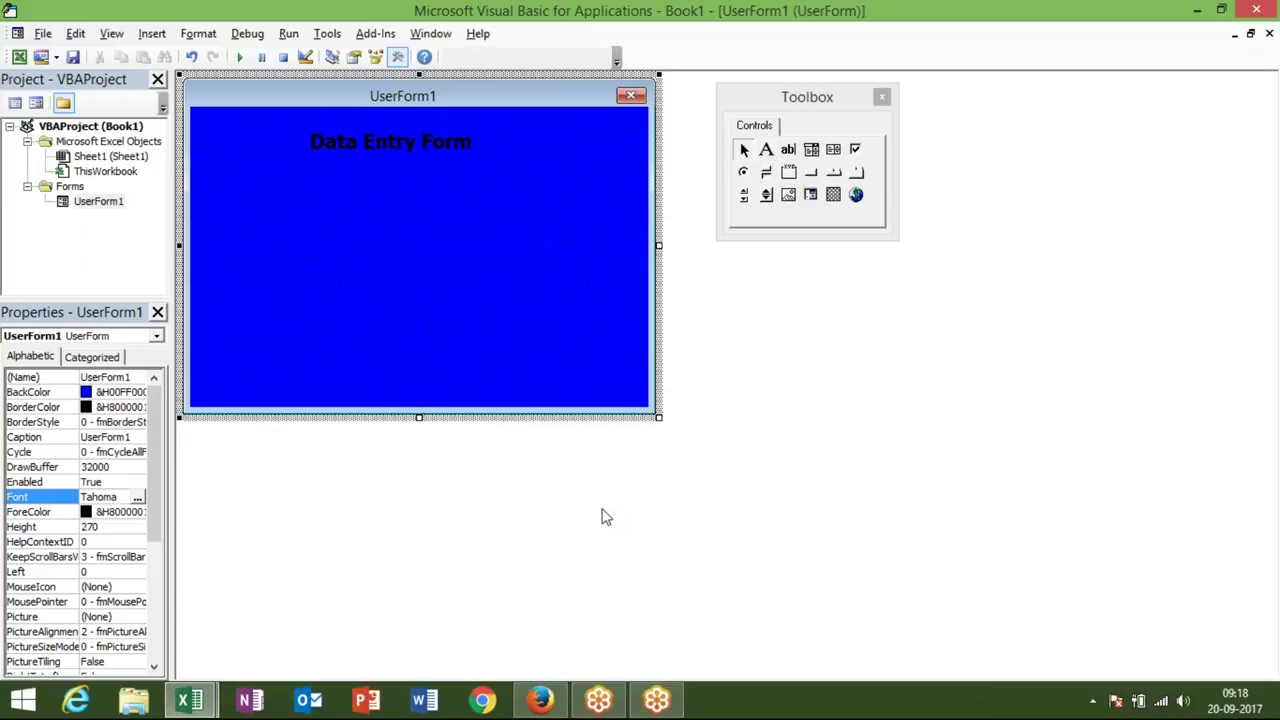
left_click(187, 703)
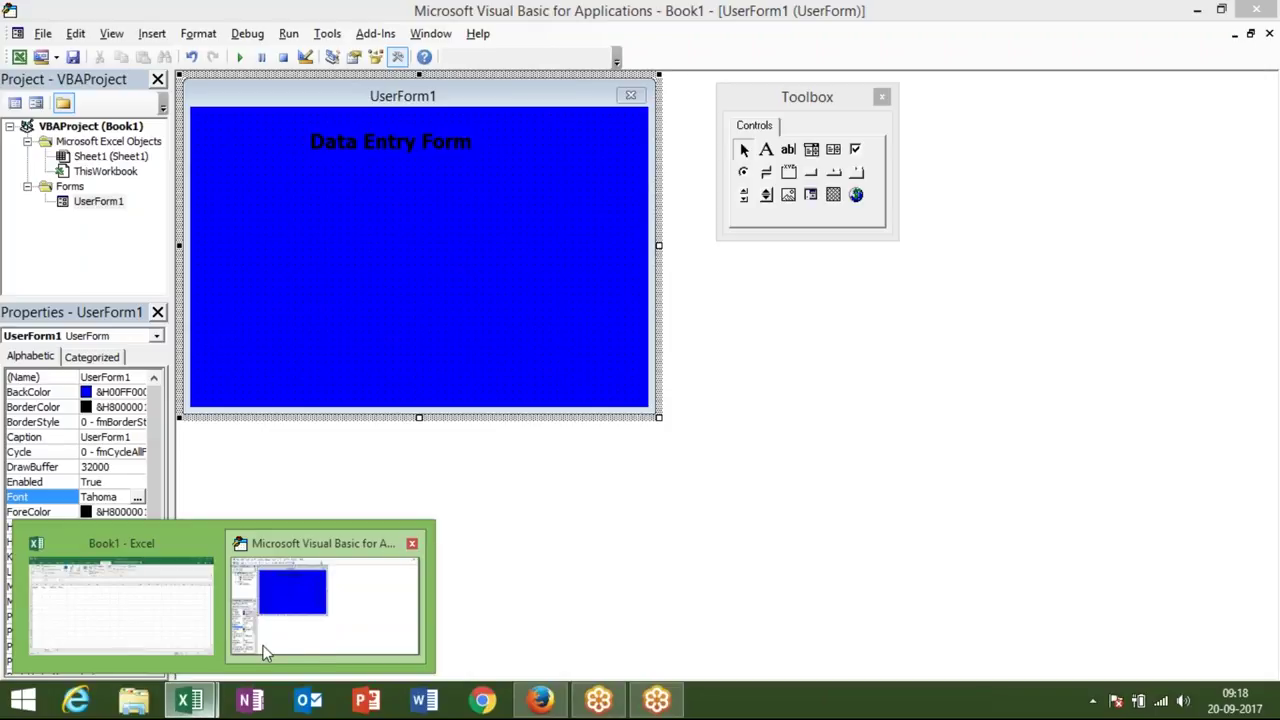
Switch to Excel and open the recent workbook userform1.
mouse_move(185, 635)
mouse_move(224, 635)
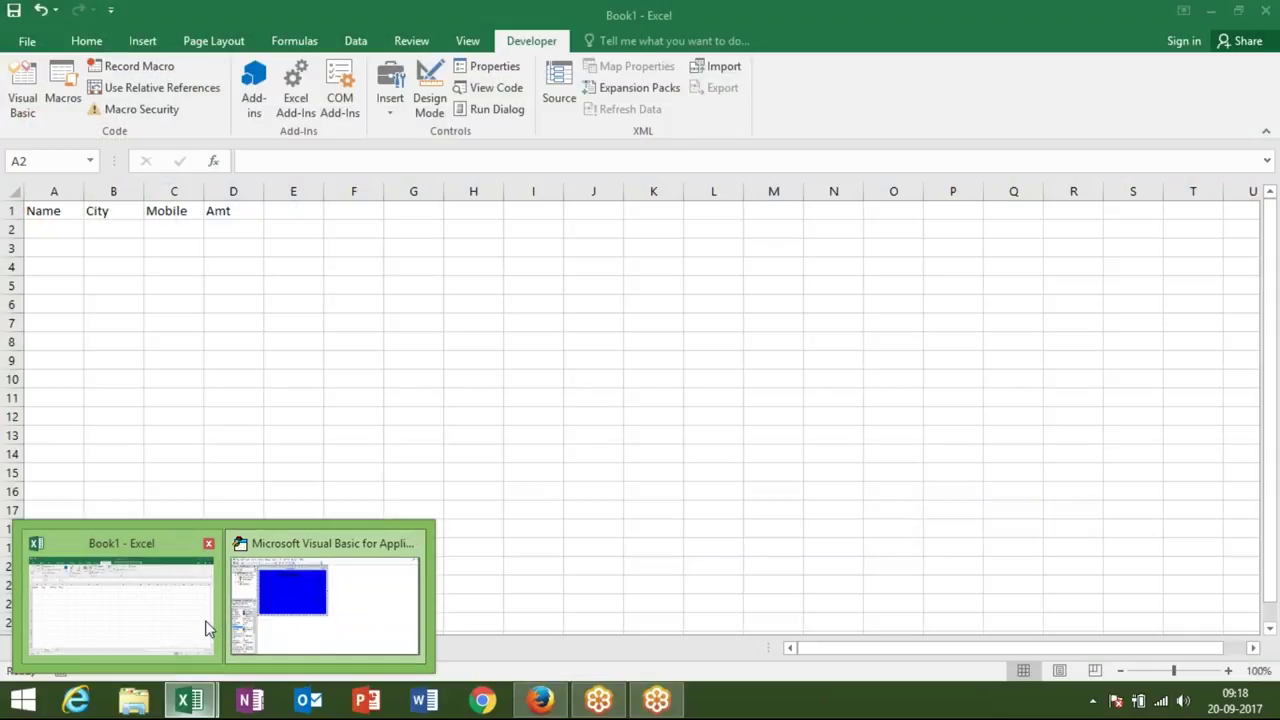
left_click(208, 628)
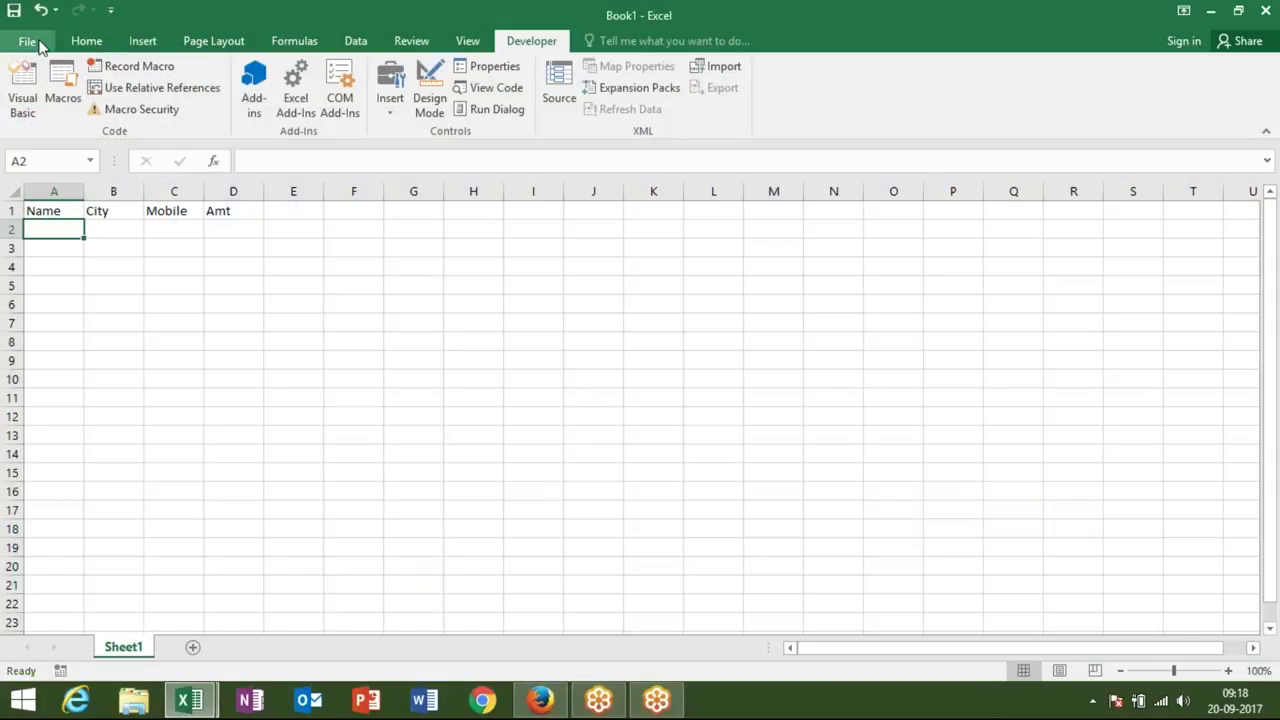
left_click(30, 42)
left_click(47, 150)
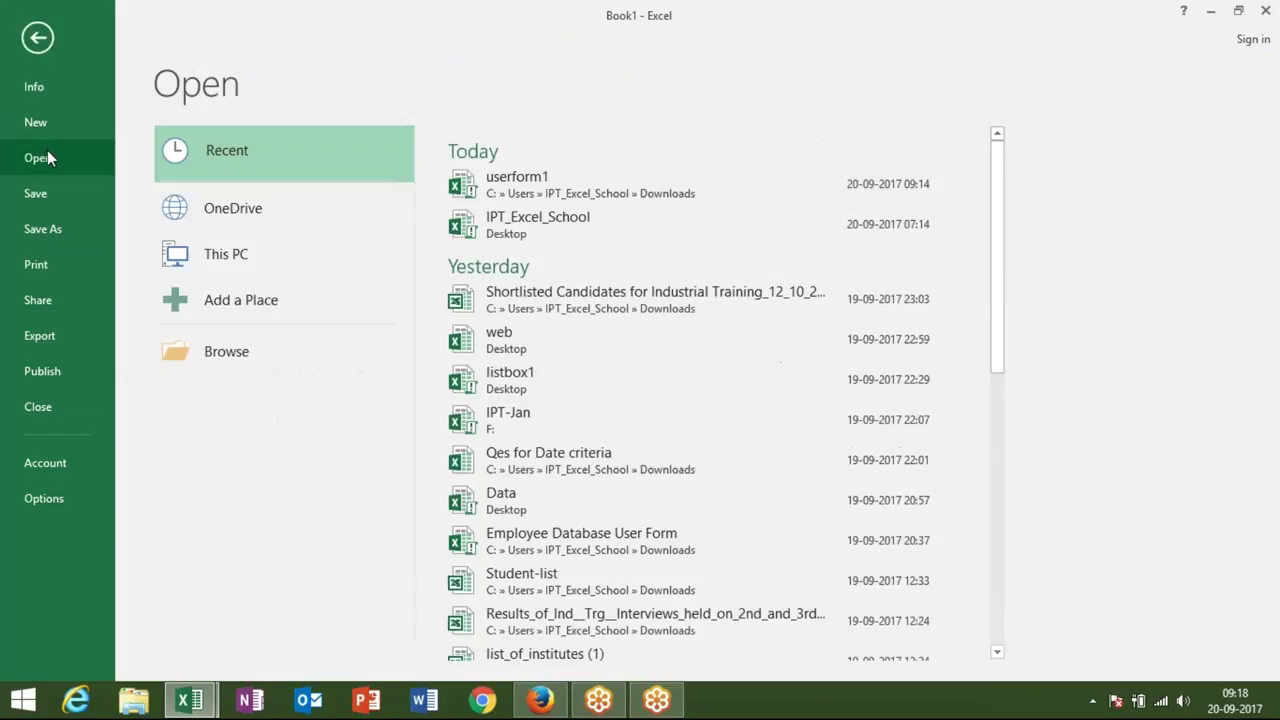
left_click(808, 196)
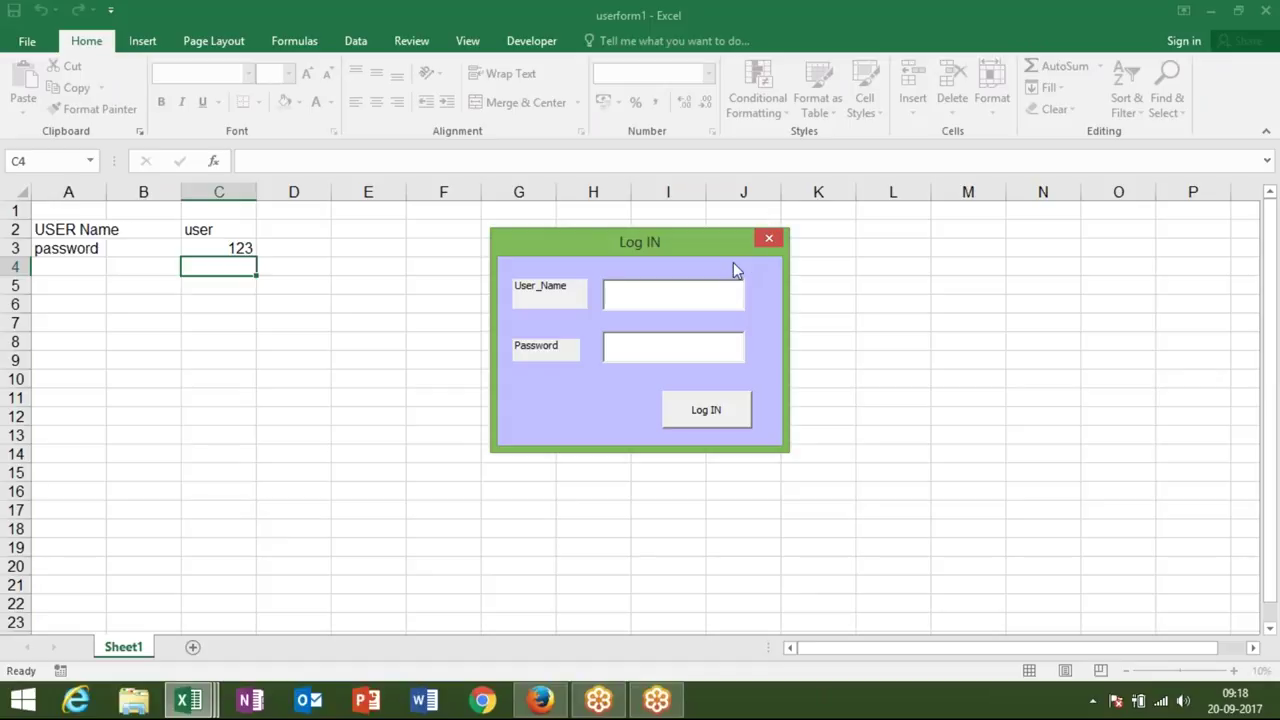
Enter the user name with a wrong password and submit the login.
key("Tab")
key("BackSpace")
left_click(711, 409)
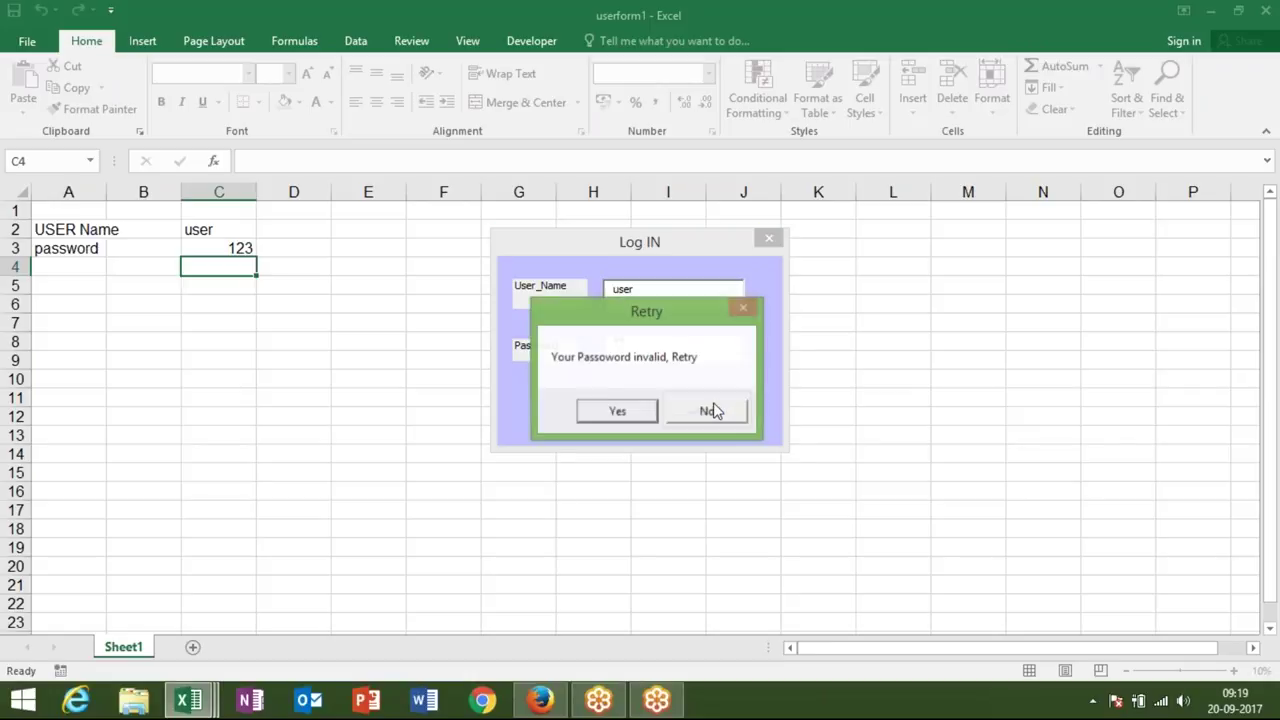
Choose Retry, re-enter the correct password and log in.
left_click(636, 418)
left_click(649, 343)
key("BackSpace")
key("BackSpace")
type("123")
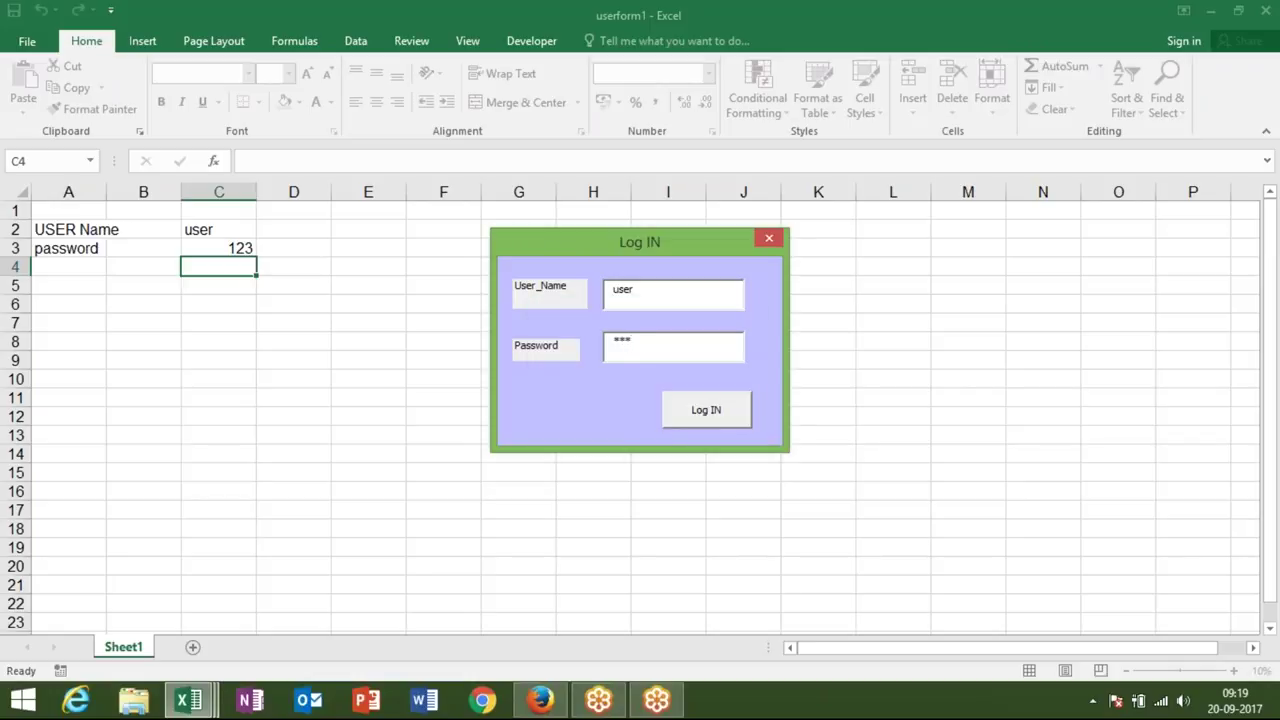
left_click(702, 421)
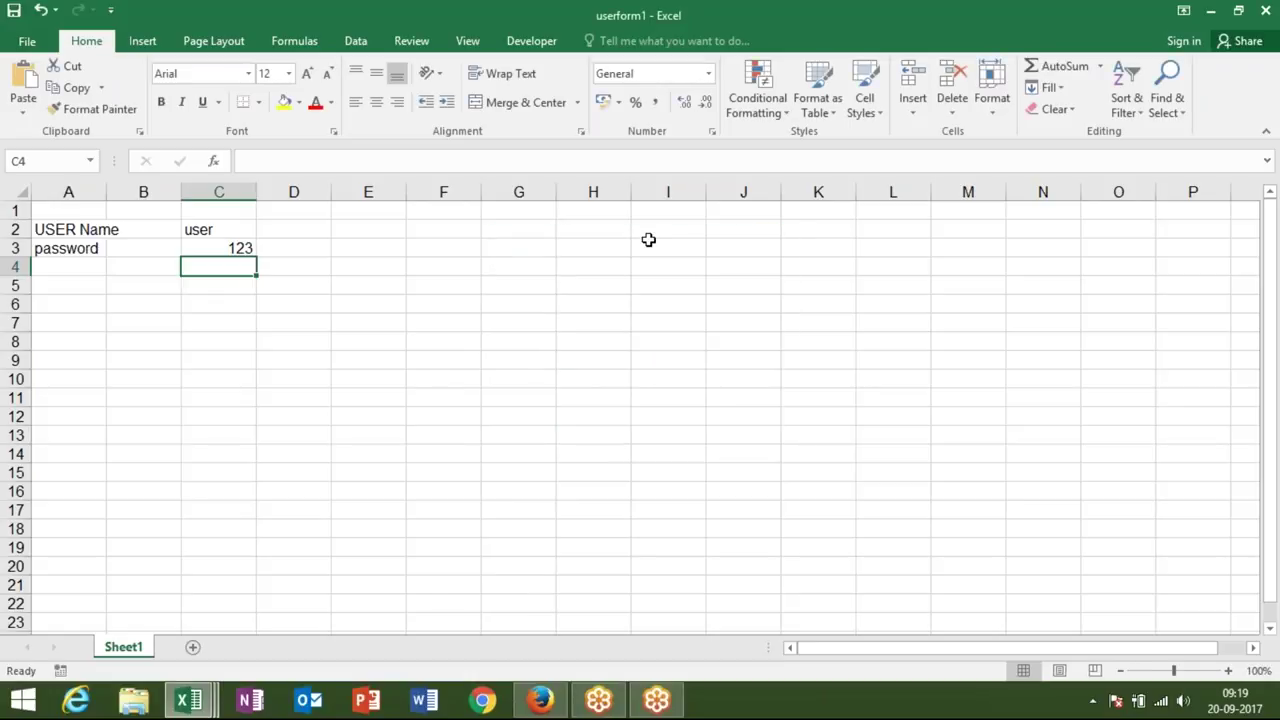
Open the VBA editor and show UserForm1's code.
left_click(533, 43)
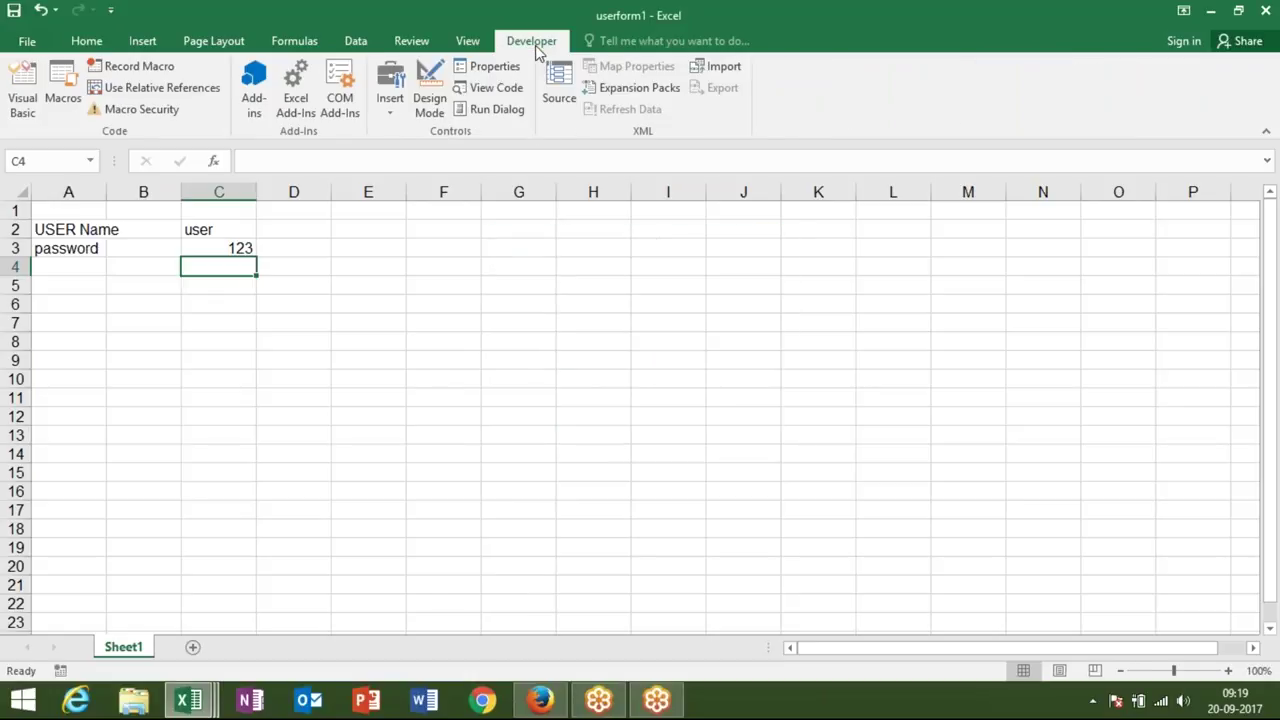
left_click(18, 110)
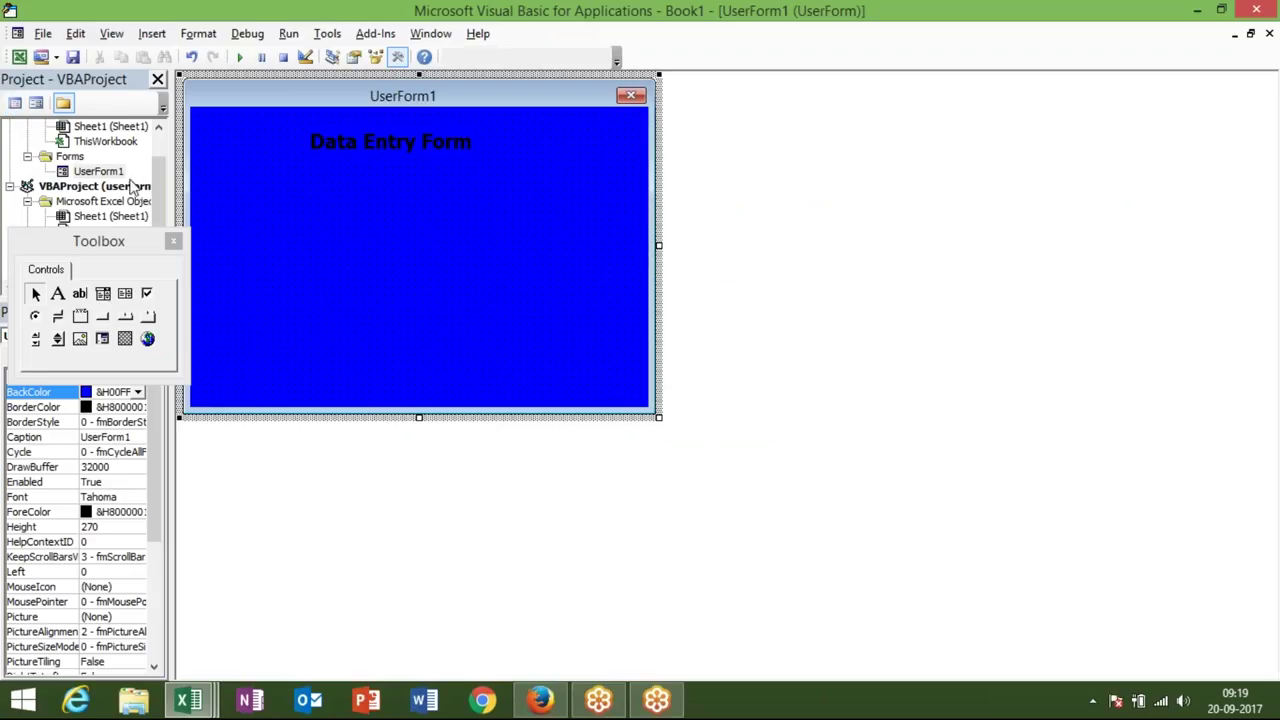
left_click_drag(127, 237, 417, 137)
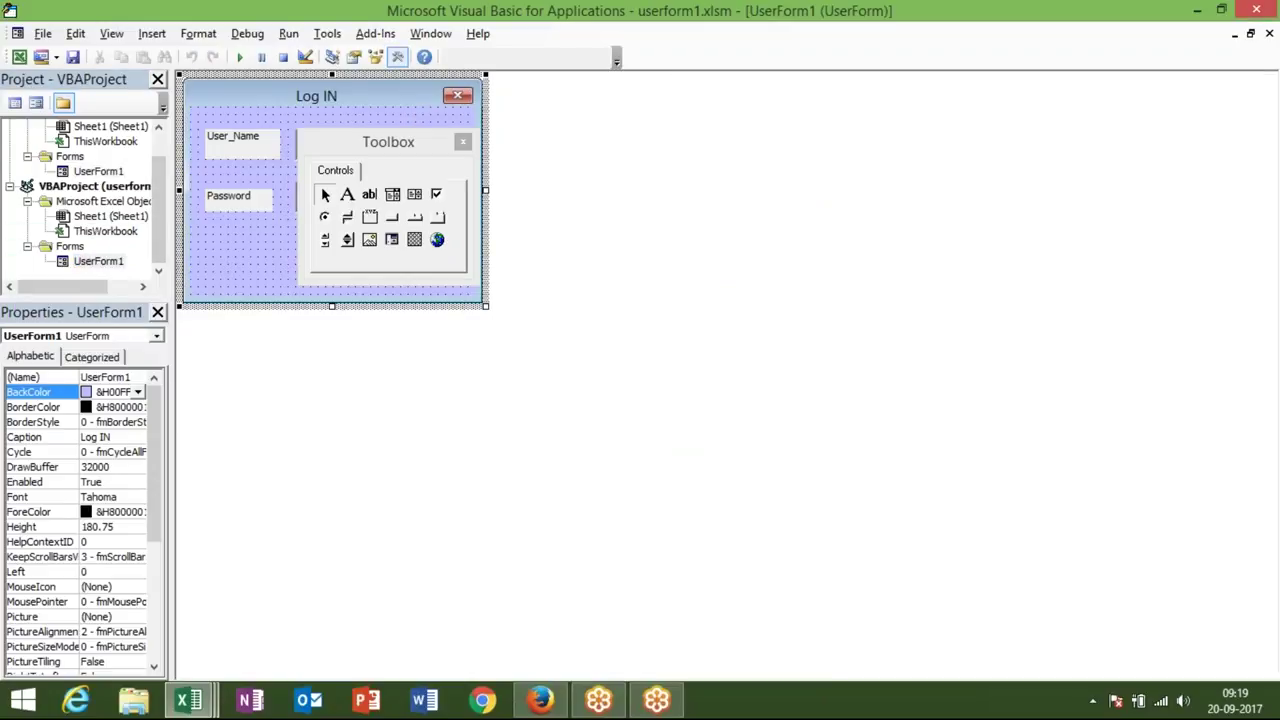
key("F7")
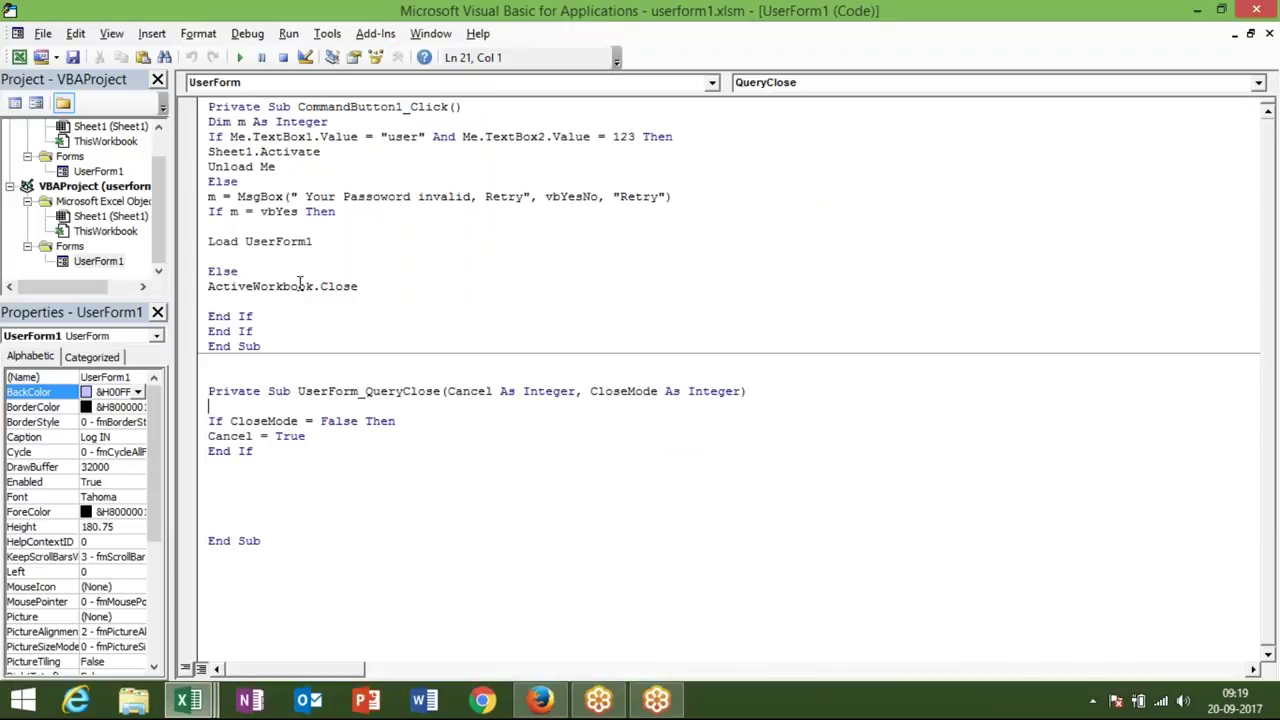
Delete the retry MsgBox and Load UserForm1 lines from the failed-login branch.
left_click_drag(255, 451, 210, 420)
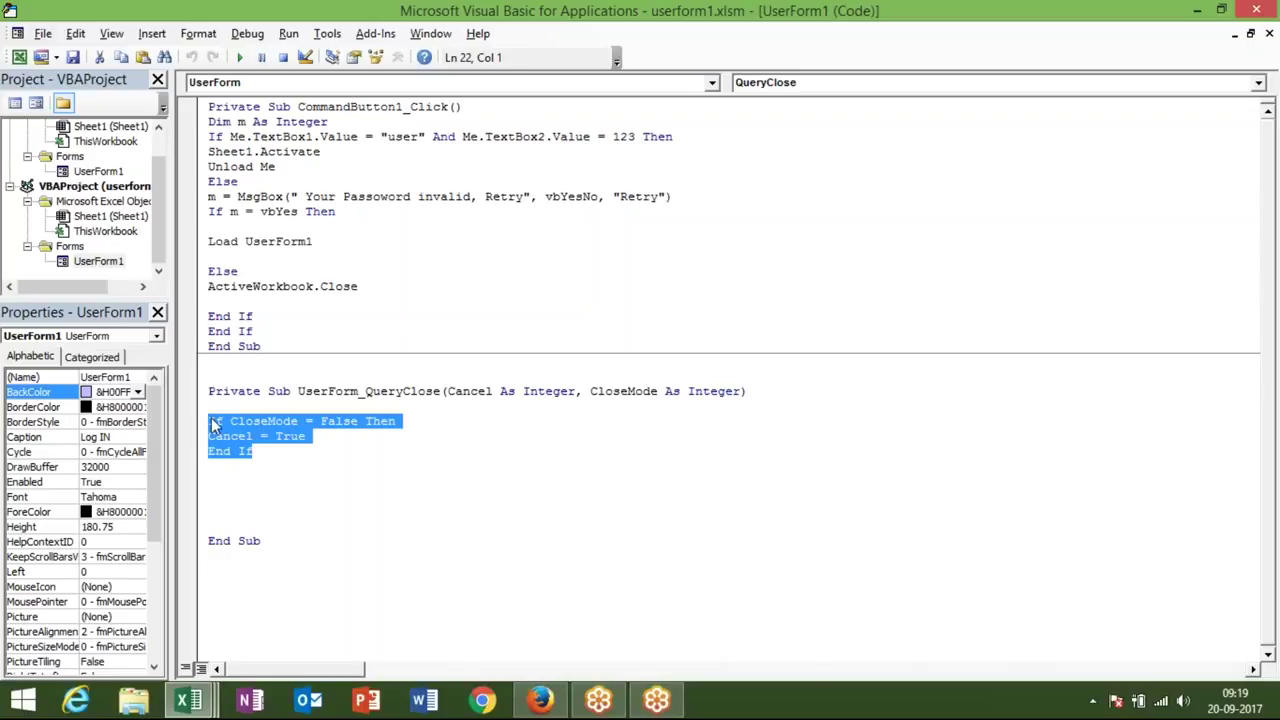
left_click_drag(294, 166, 209, 152)
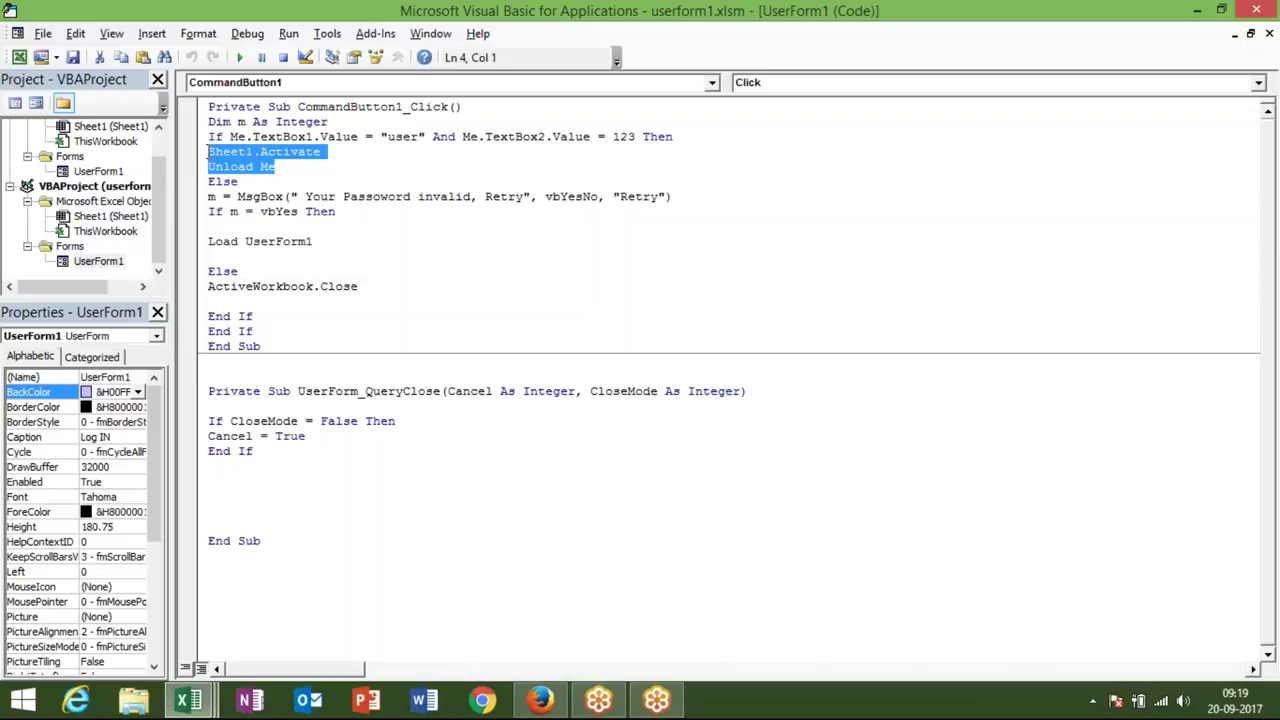
left_click(210, 197)
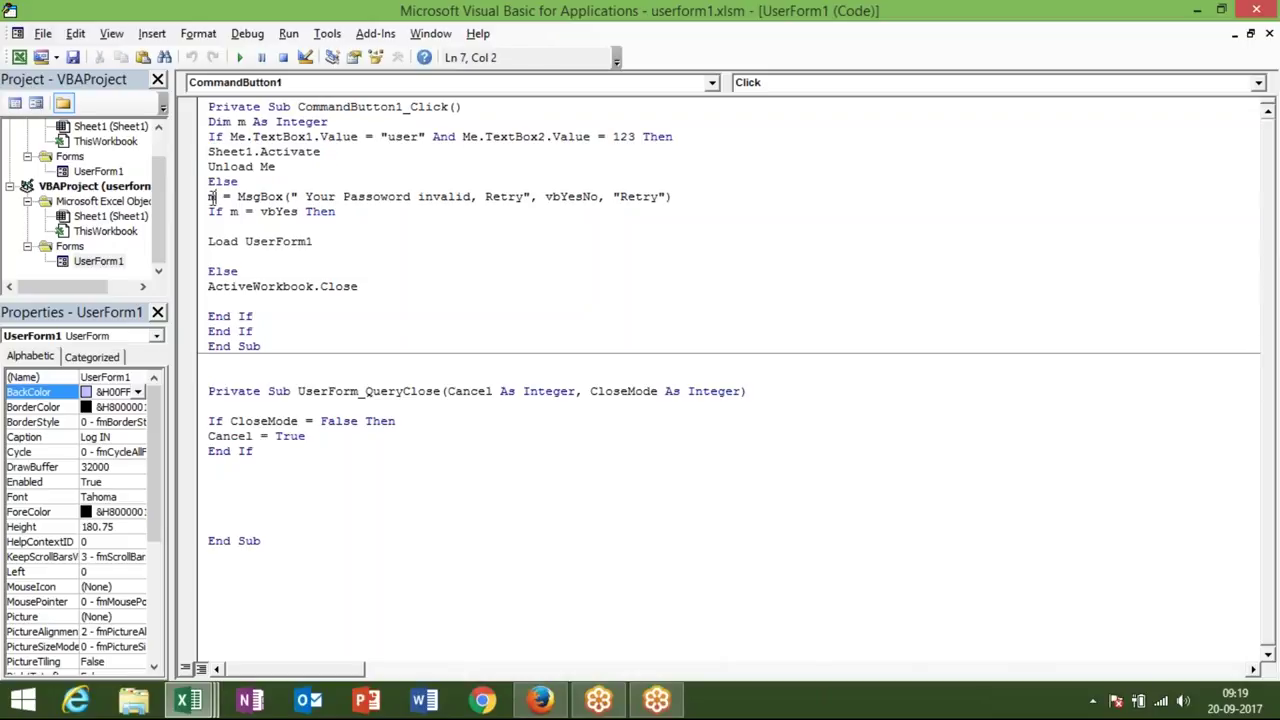
mouse_move(210, 197)
left_mouse_down()
mouse_move(677, 197)
mouse_move(674, 210)
left_mouse_up()
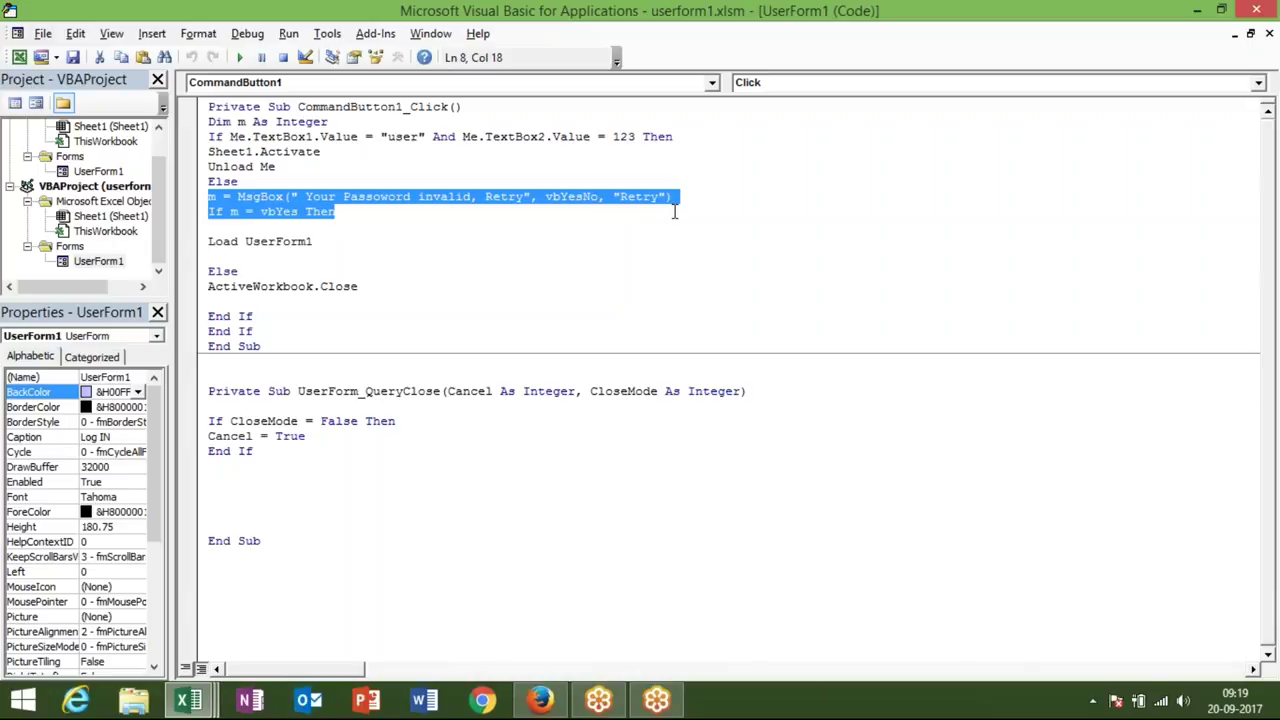
key("shift+Down")
key("shift+Down")
key("shift+Down")
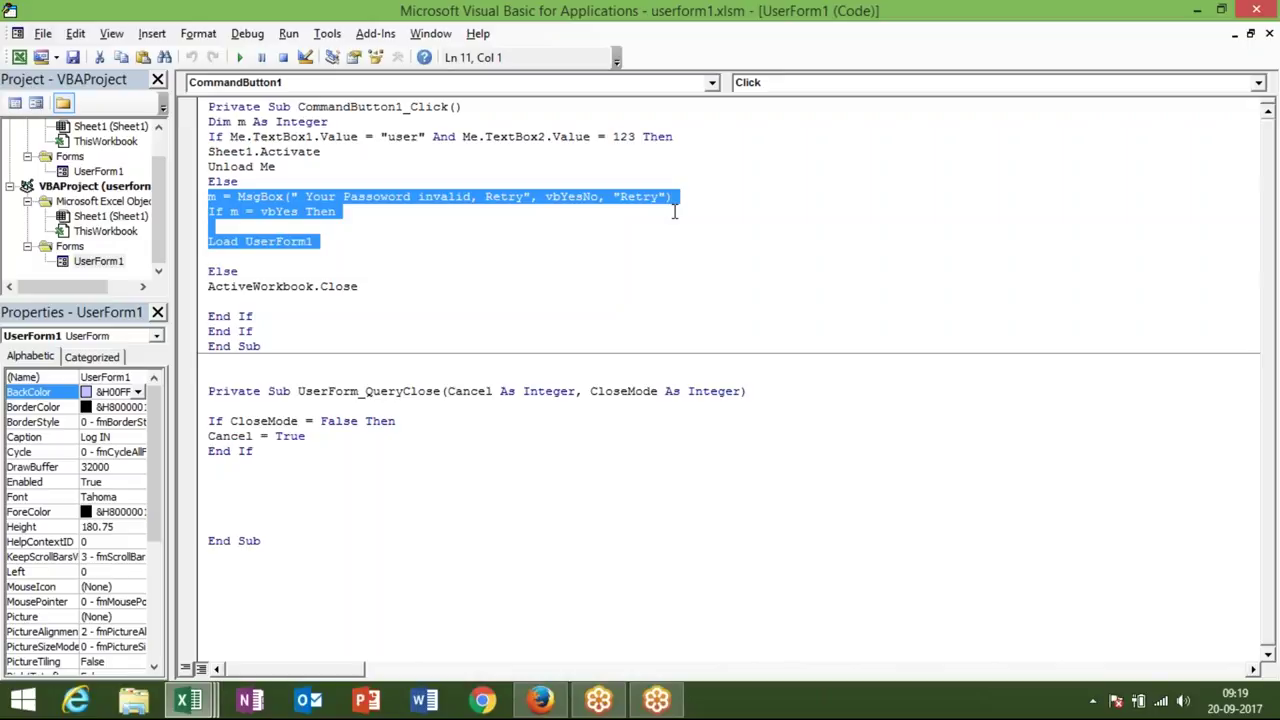
key("Delete")
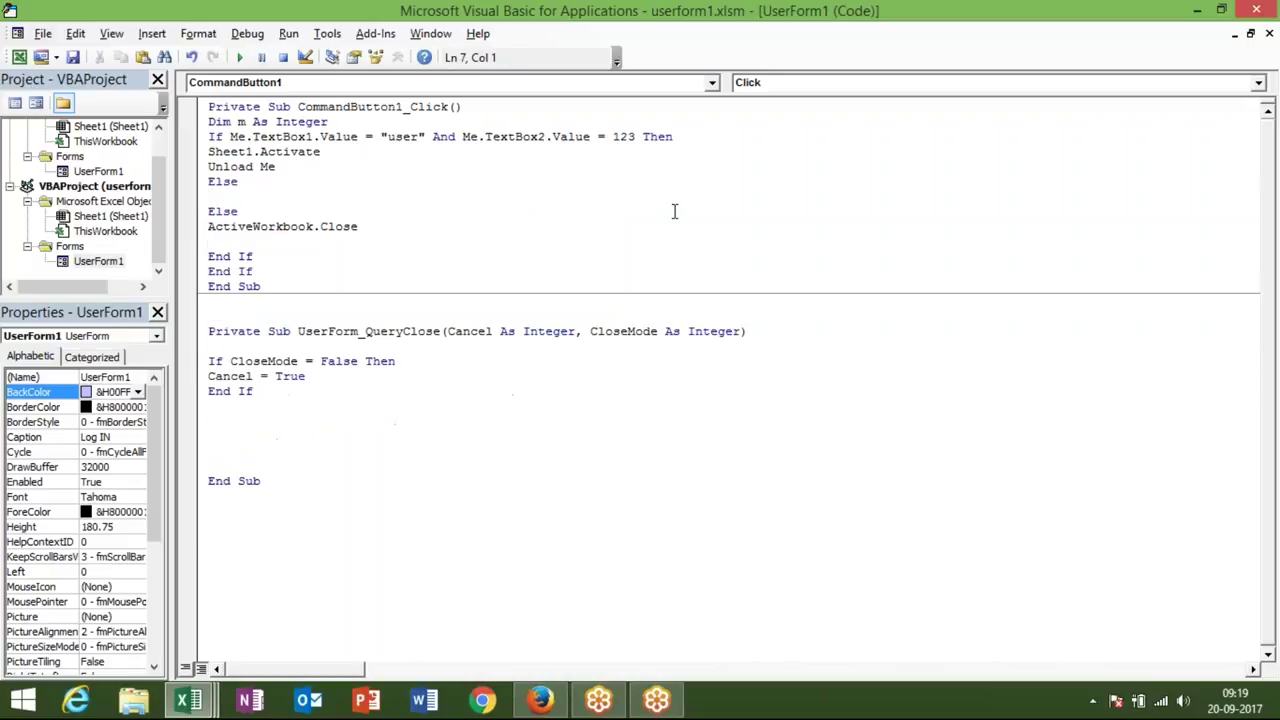
Remove the inner Else block while keeping the ActiveWorkbook.Close line.
left_click(366, 227)
left_click_drag(366, 227, 209, 227)
key("Delete")
key("ctrl+z")
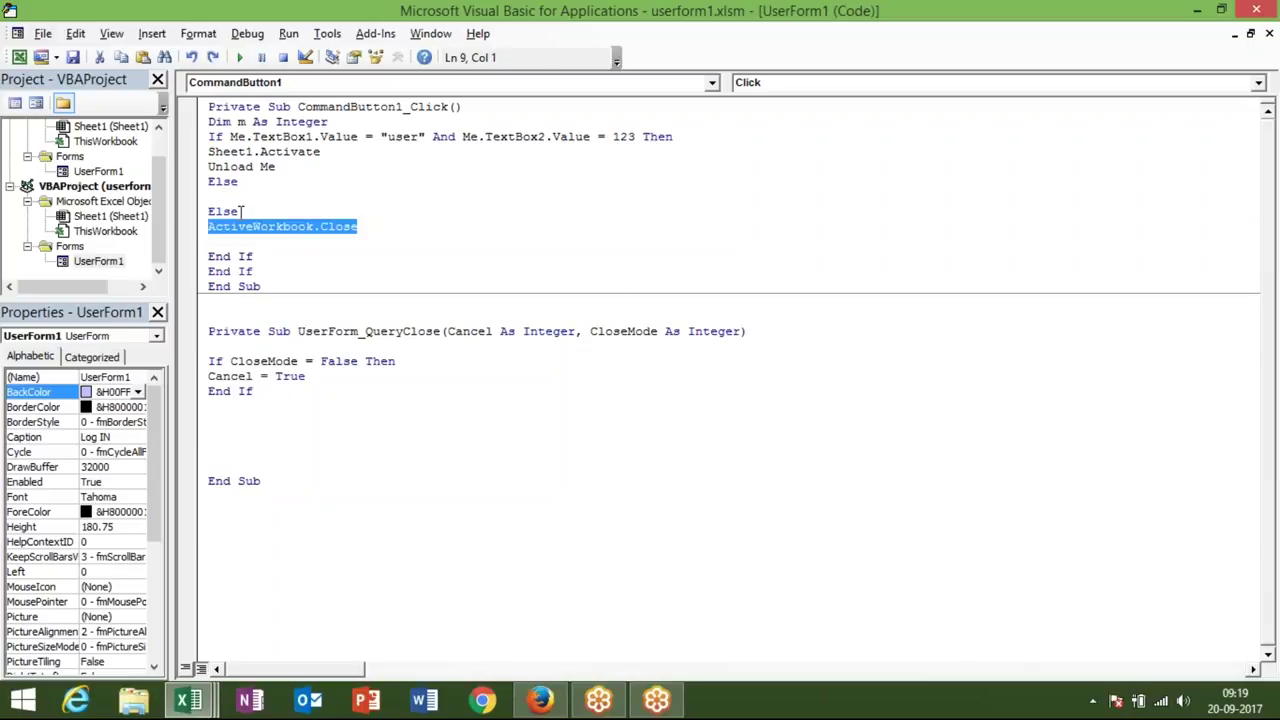
left_click(242, 196)
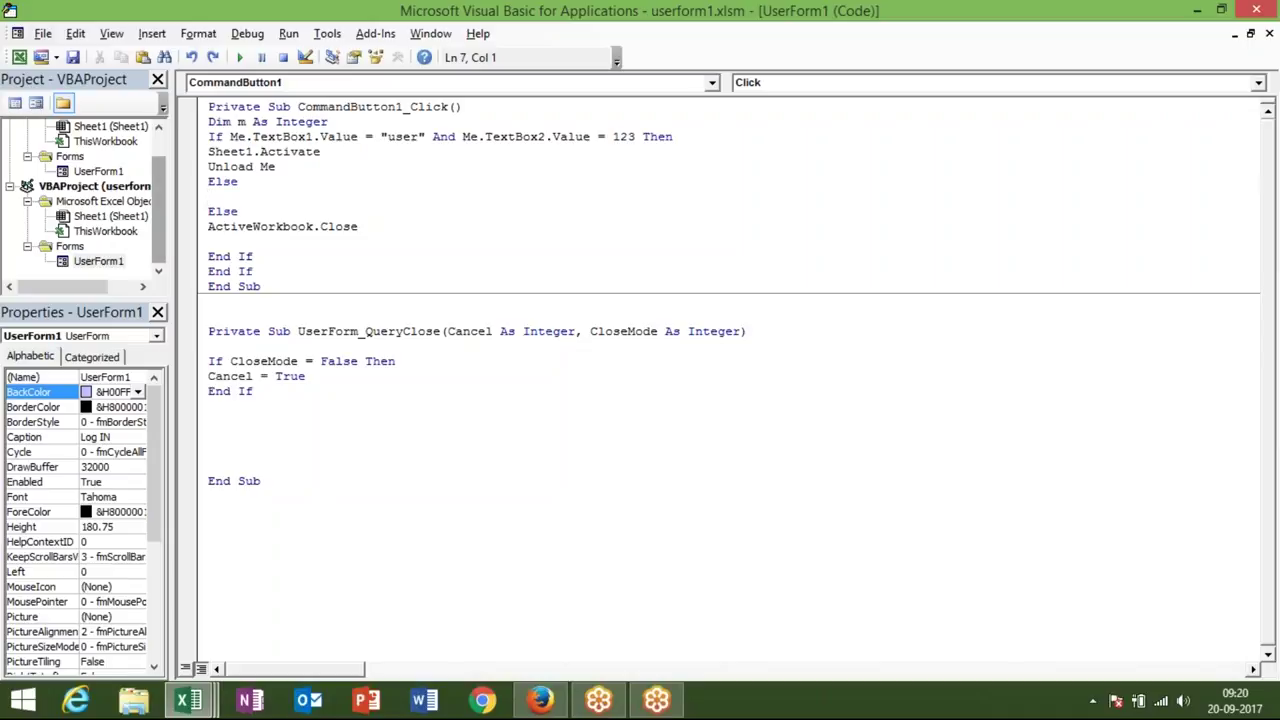
left_click_drag(253, 257, 201, 219)
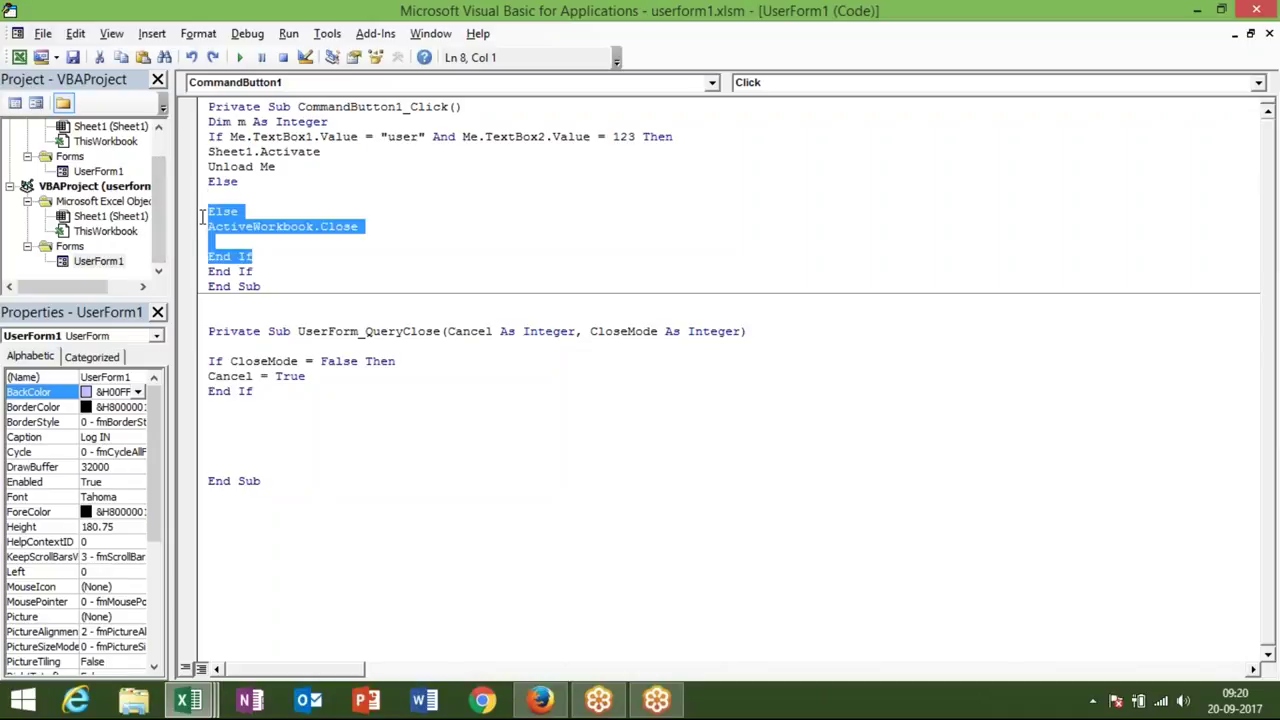
key("Delete")
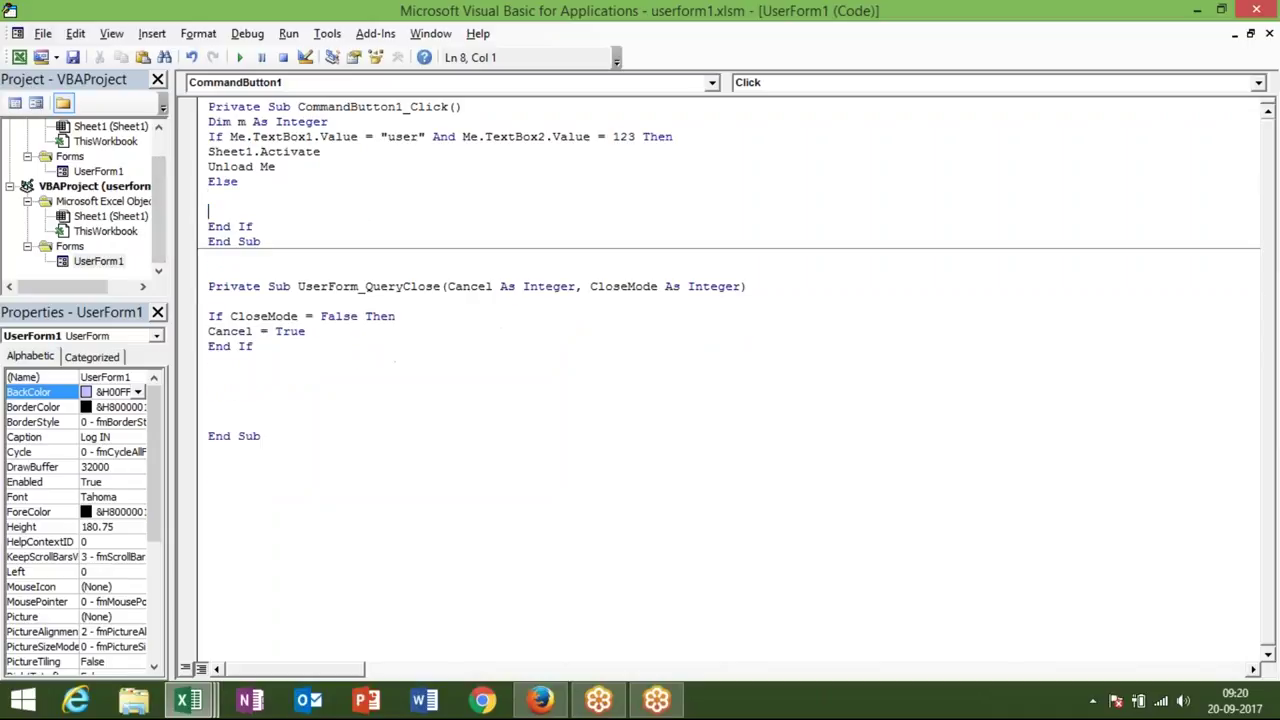
Add MsgBox "Enter Valide Data" followed by Exit Sub under Else.
left_click(224, 200)
type("msgbox ")
type("\"Ent")
key("BackSpace")
type("ter Valide ")
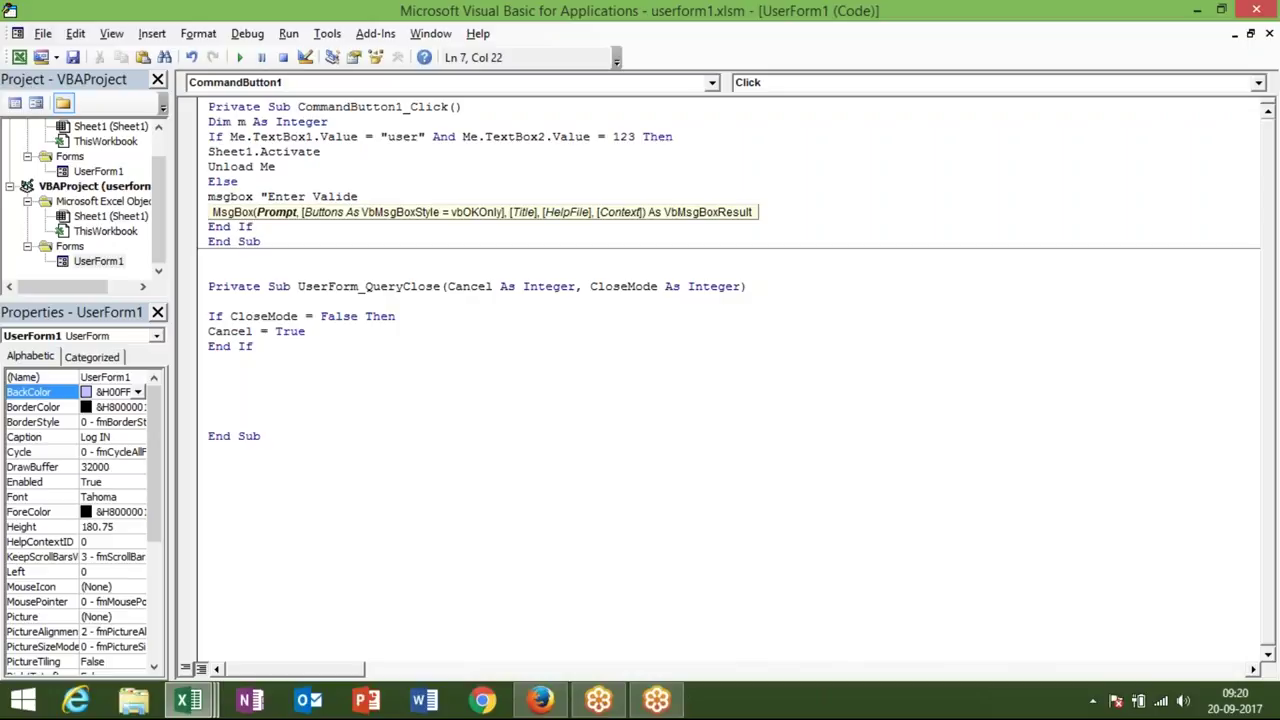
type("Data\"")
key("Return")
type("exit ")
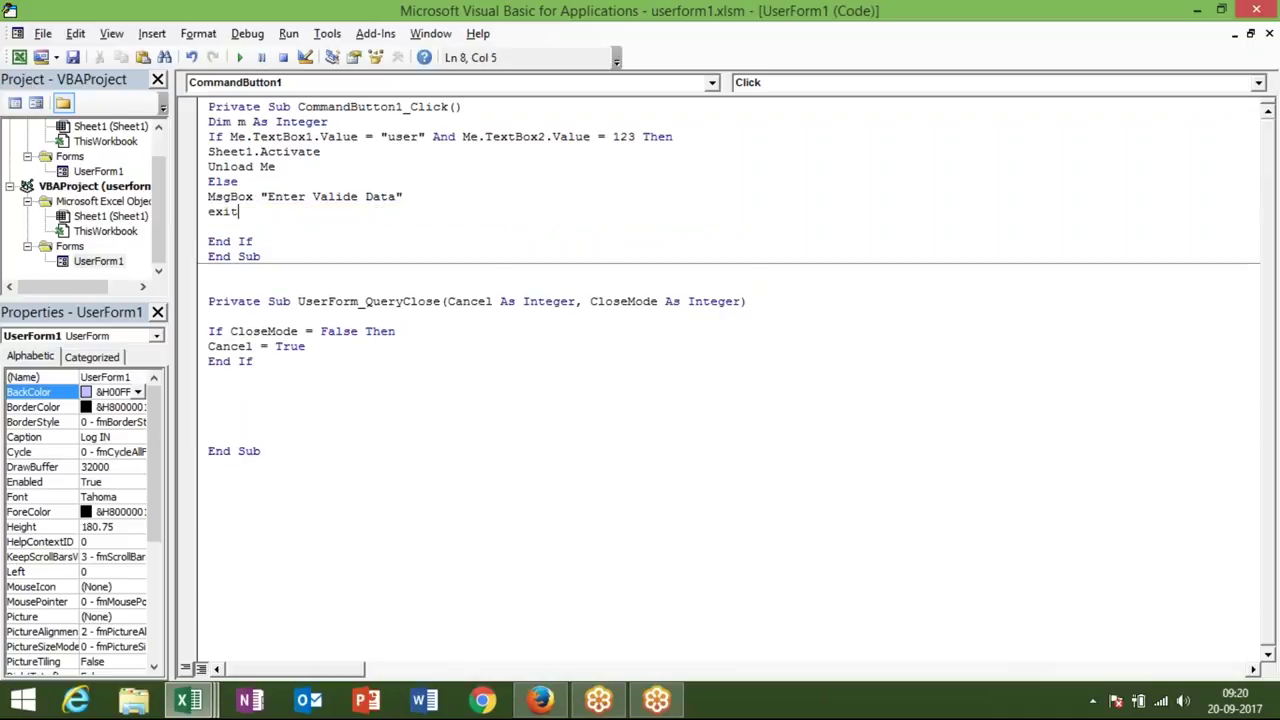
type("sub")
key("Down")
key("Delete")
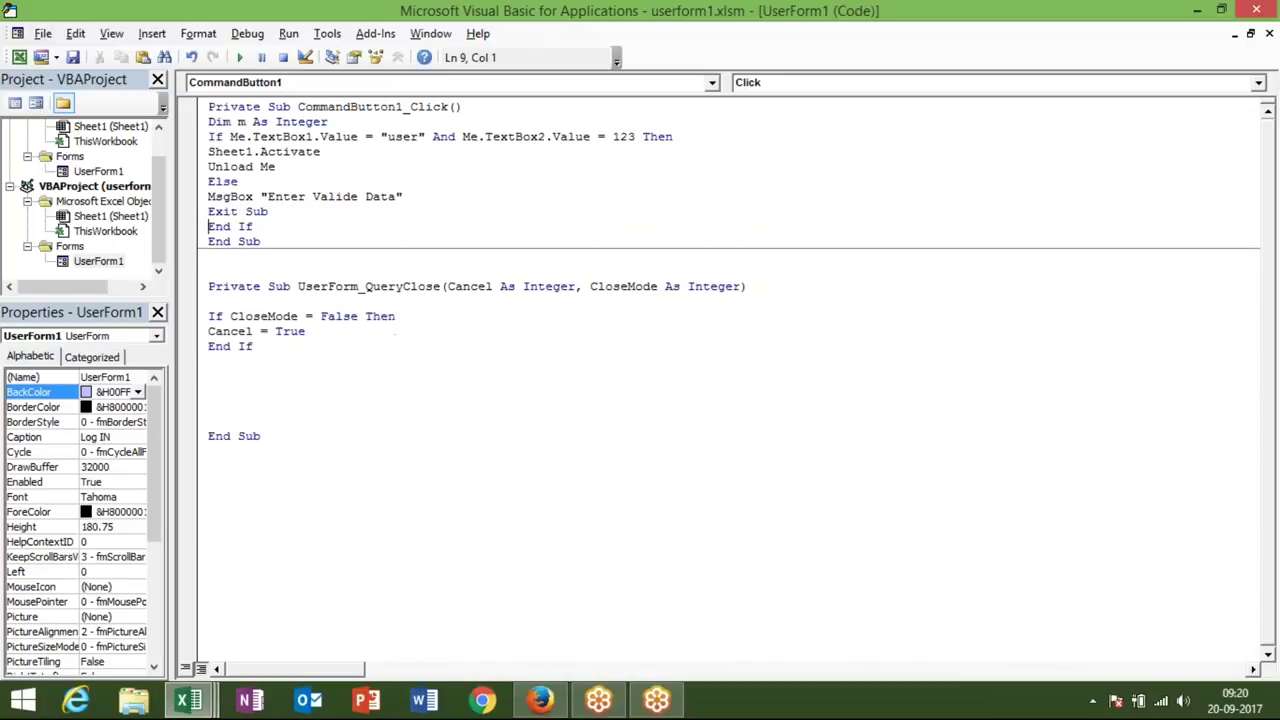
left_click(487, 216)
Run the form and press Log IN empty three times, dismissing each Enter Valide Data message.
left_click(241, 62)
left_click(698, 423)
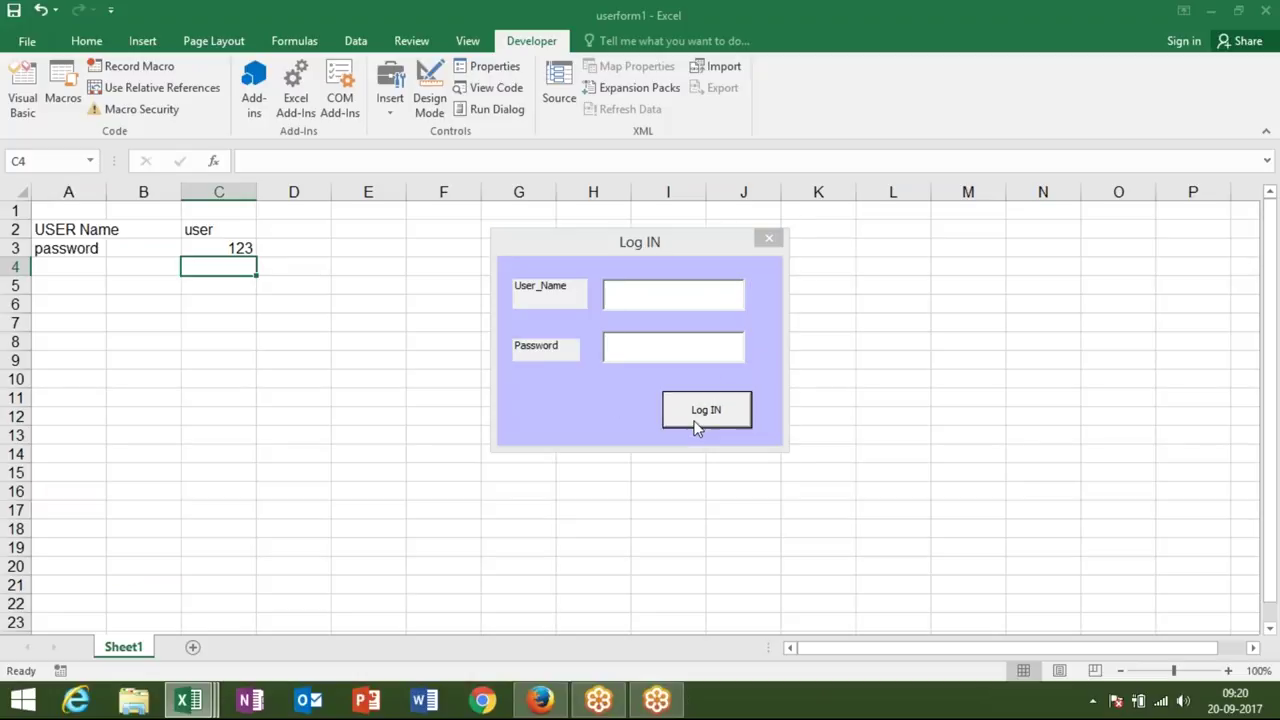
left_click(670, 414)
left_click(690, 415)
left_click(685, 414)
left_click(706, 410)
left_click(695, 410)
Log in with the correct user name and password, then return to the form's code.
left_click(657, 305)
type("user")
key("Tab")
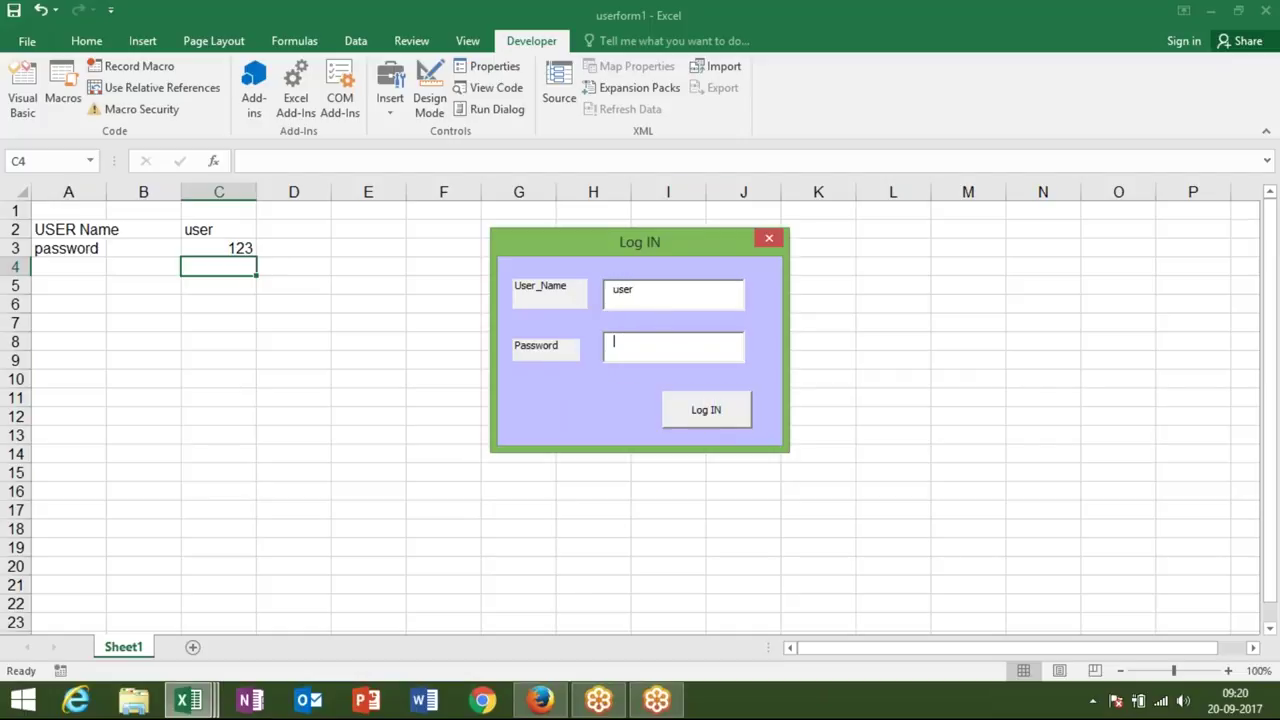
type("123")
left_click(740, 424)
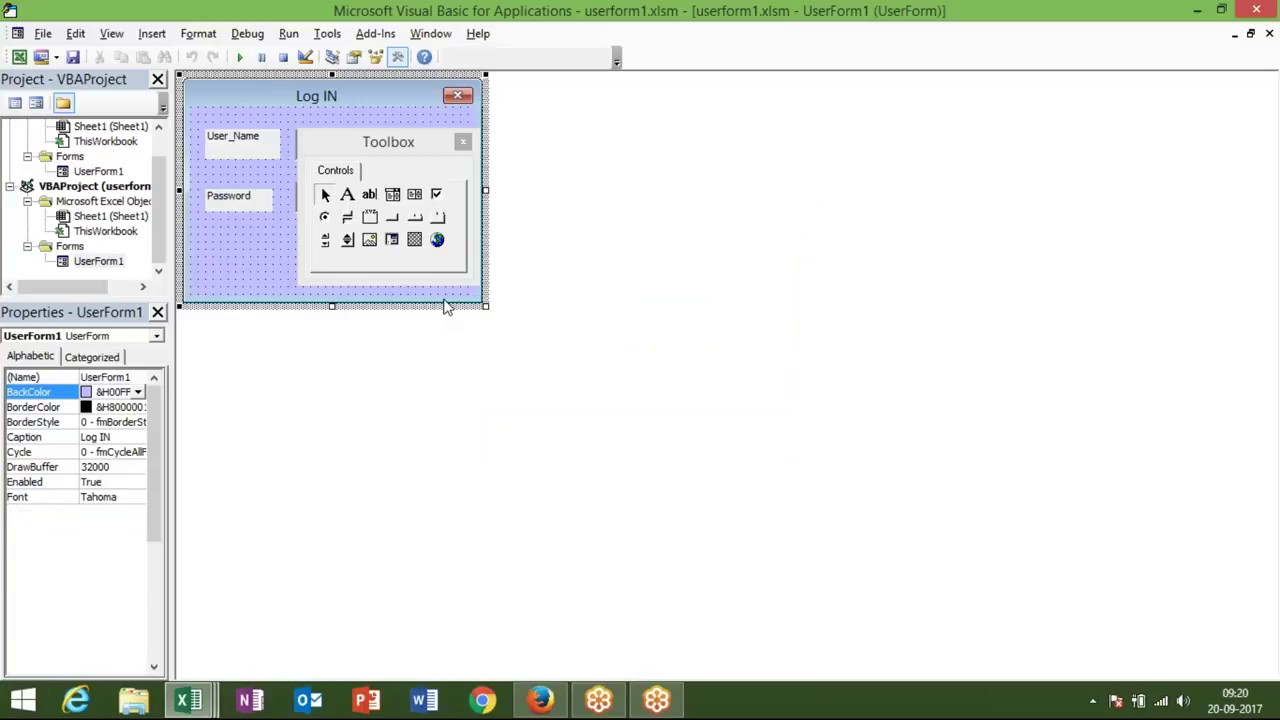
key("F7")
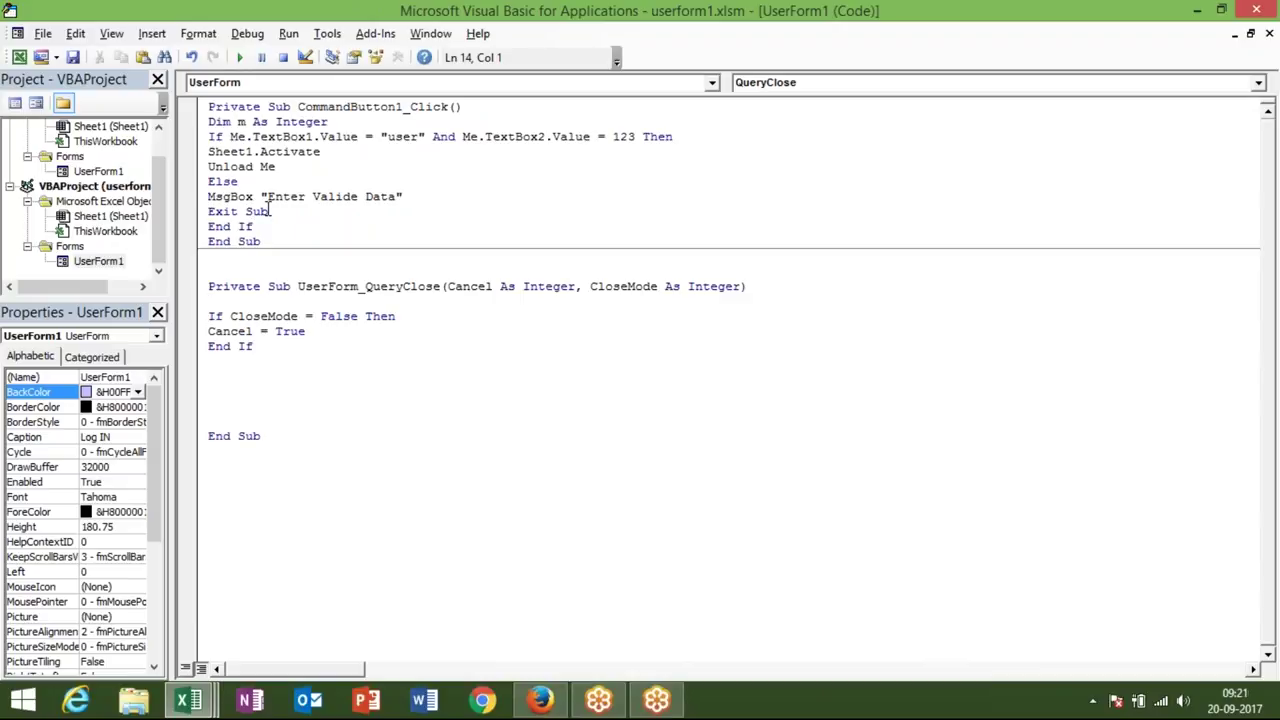
left_click_drag(268, 212, 209, 192)
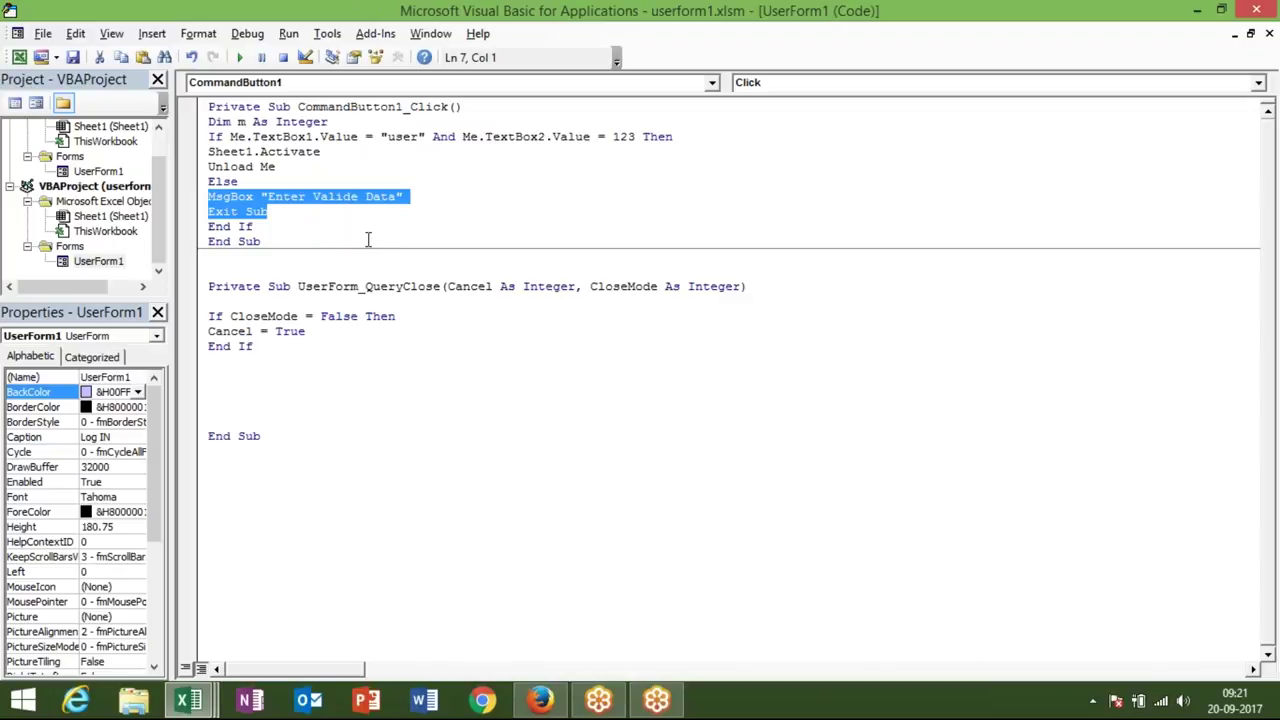
Run the form, try closing it, and confirm an empty Log IN shows Enter Valide Data.
left_click(240, 57)
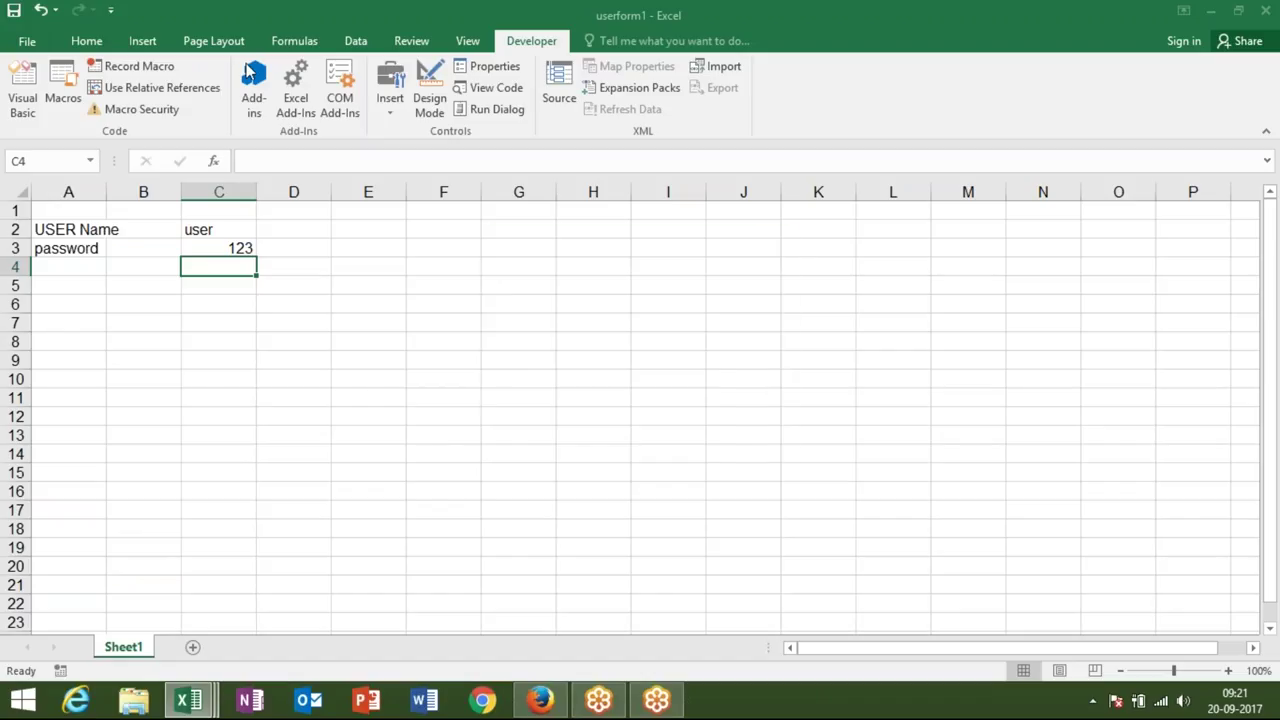
left_click(770, 240)
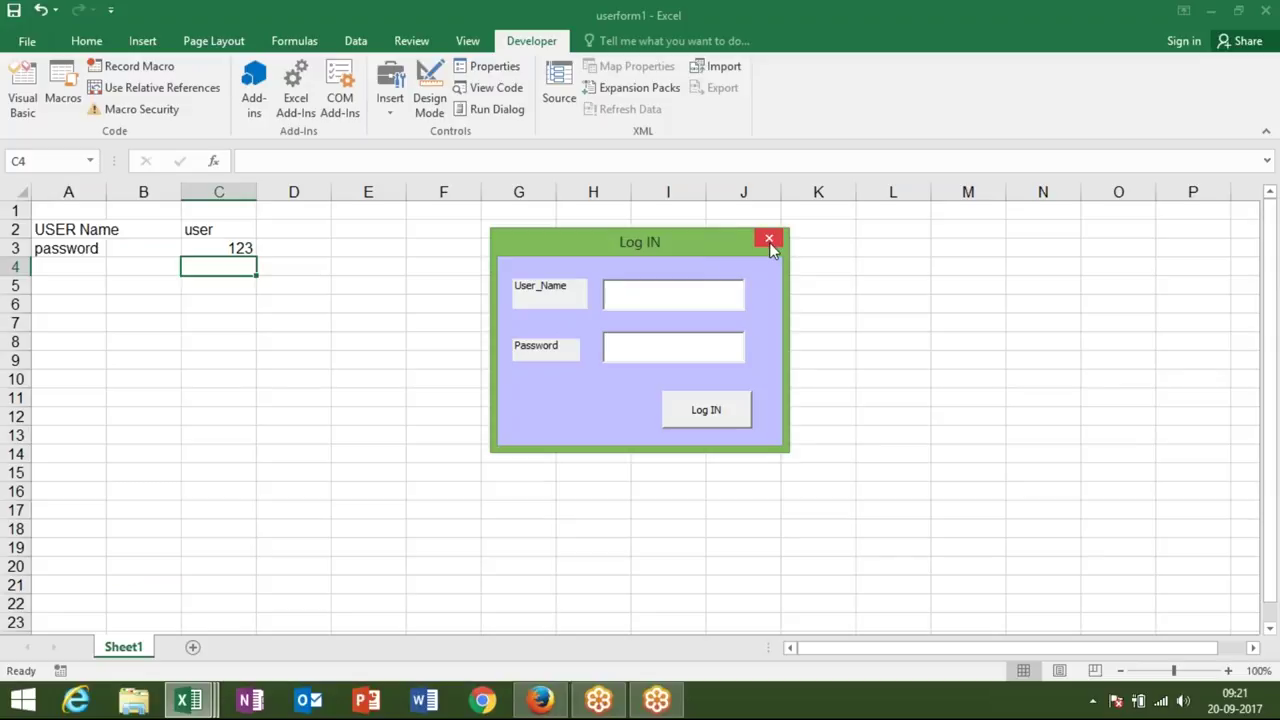
left_click(703, 416)
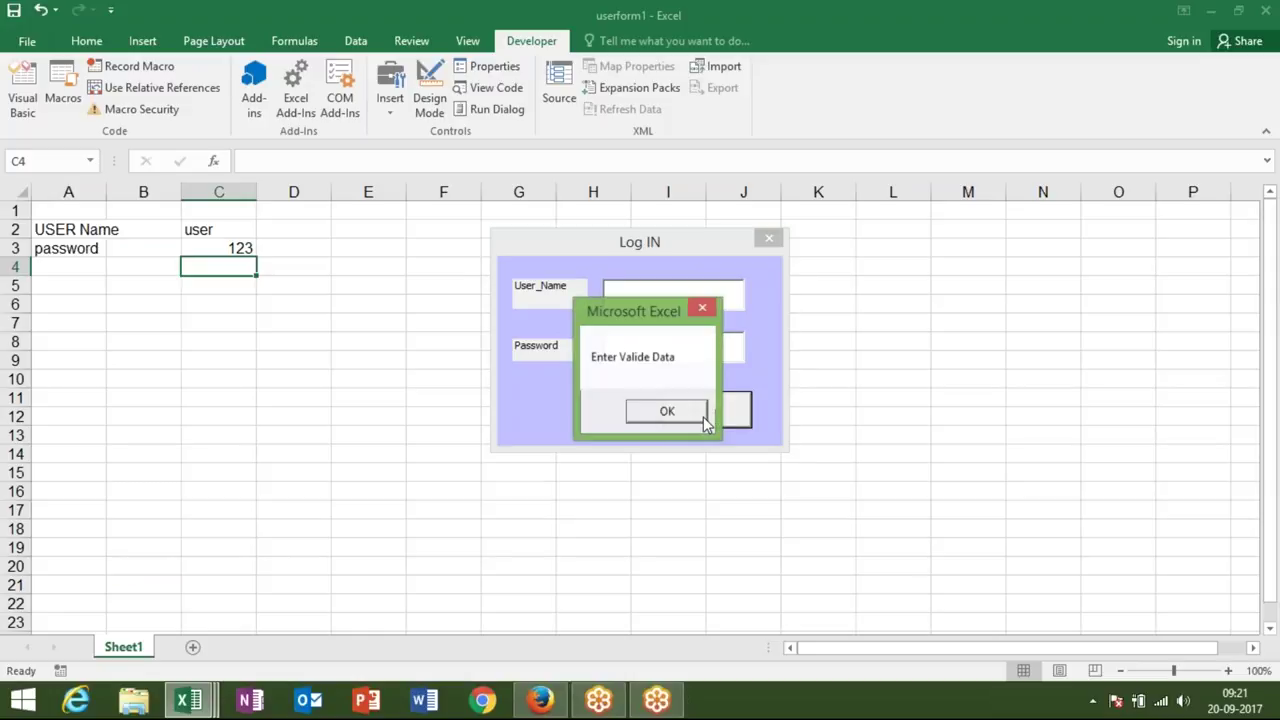
left_click(667, 411)
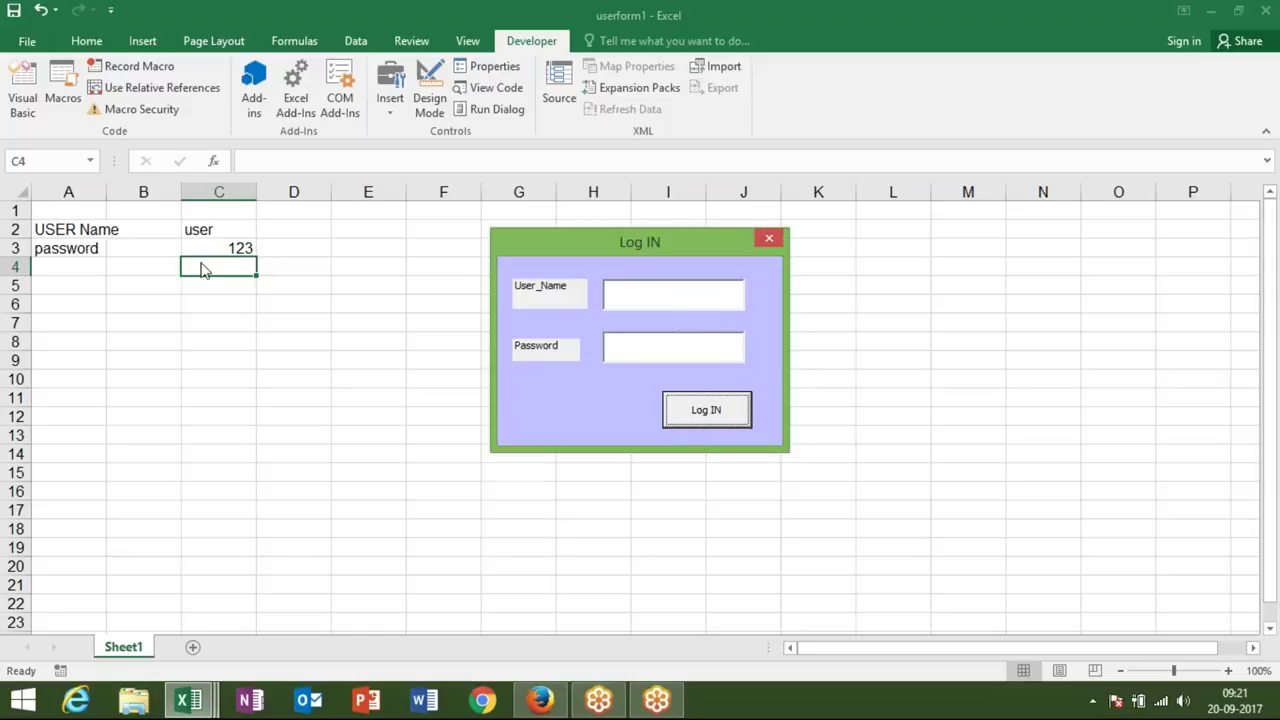
Log in with the correct user name and password.
left_click(630, 293)
type("user")
left_click(612, 347)
type("123")
key("Tab")
key("Return")
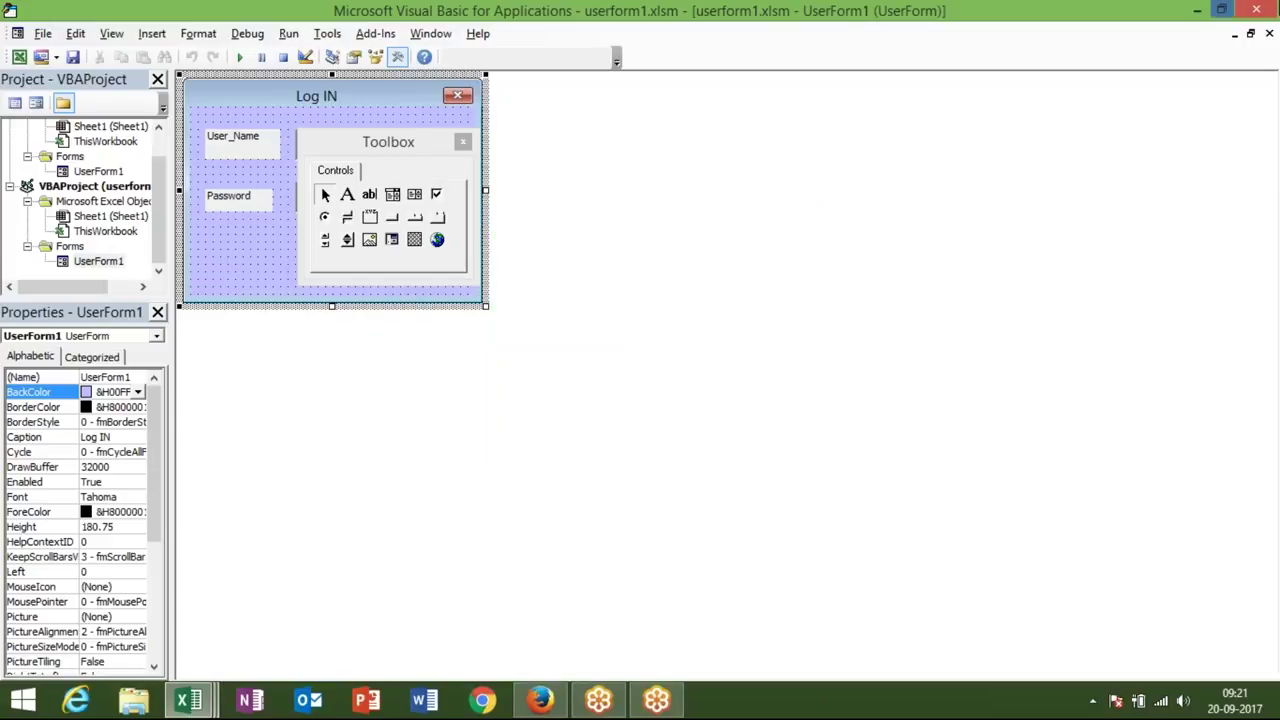
Close the macro editor and the UserForm1 workbook, answering the save-changes prompt.
left_click(1265, 10)
left_click(1266, 11)
left_click(563, 372)
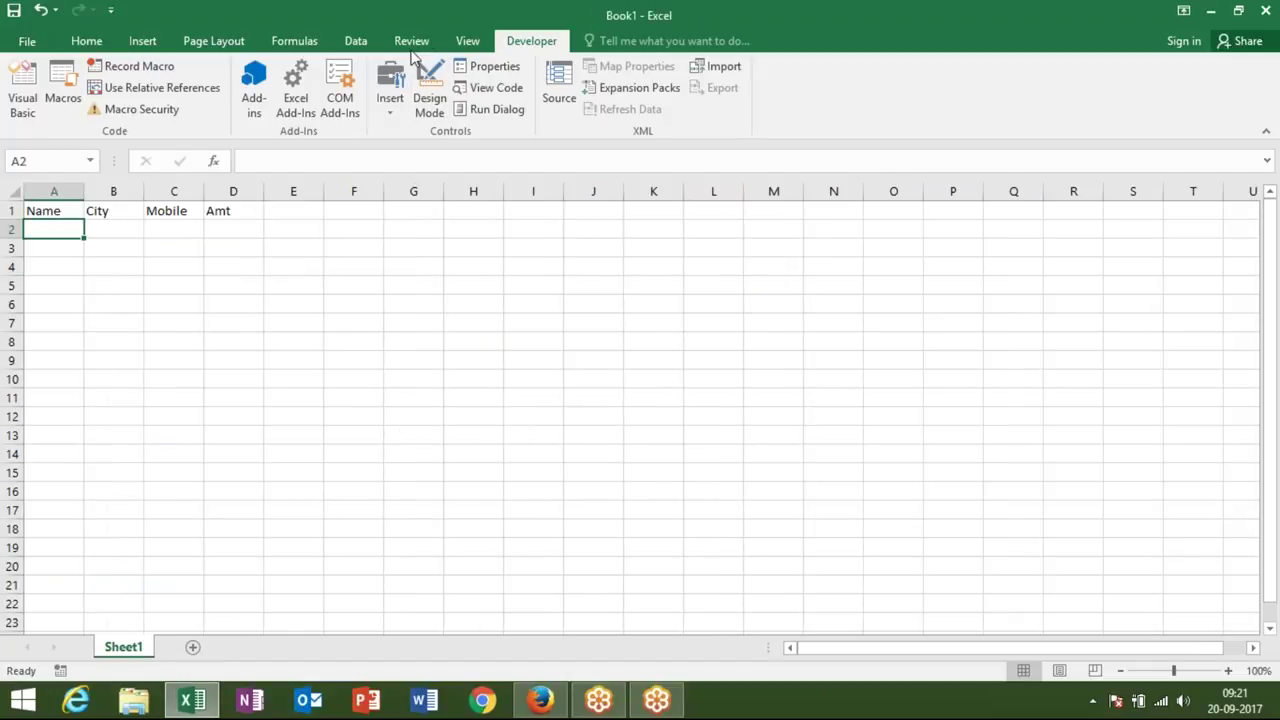
Reopen the UserForm1 design and turn on Underline in the Data Entry Form label's Font settings.
left_click(22, 88)
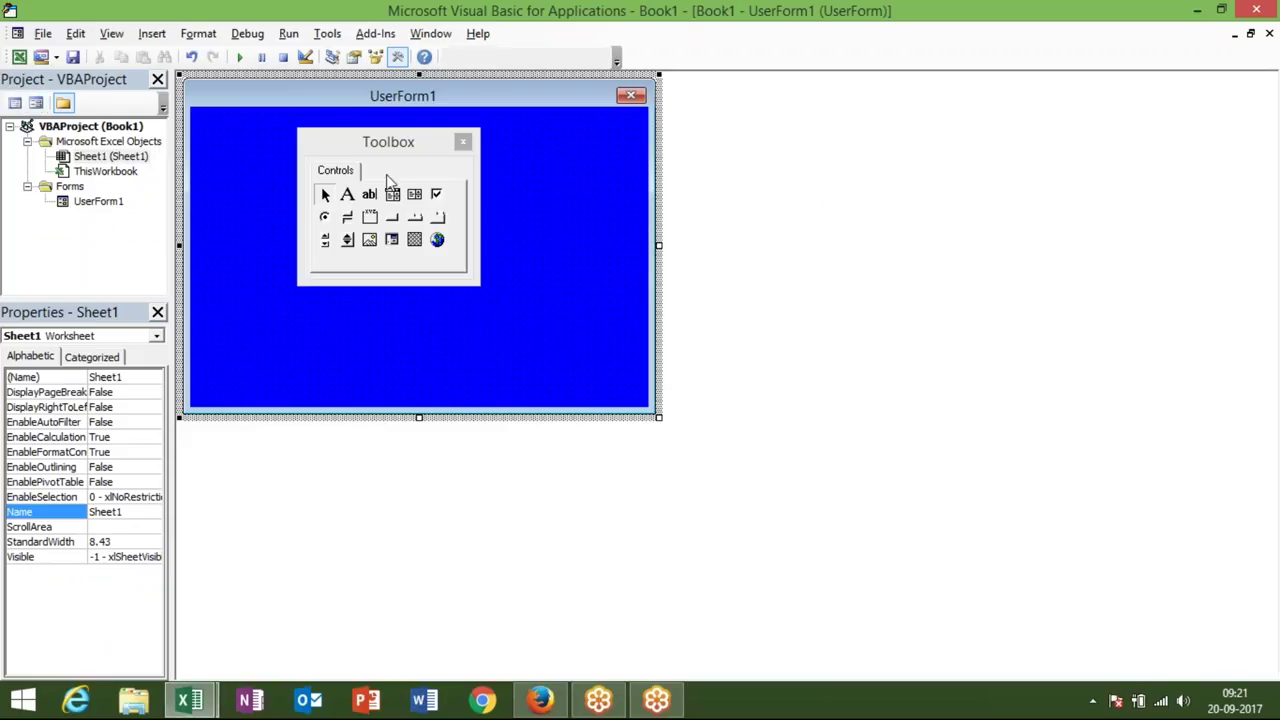
left_click_drag(381, 141, 800, 121)
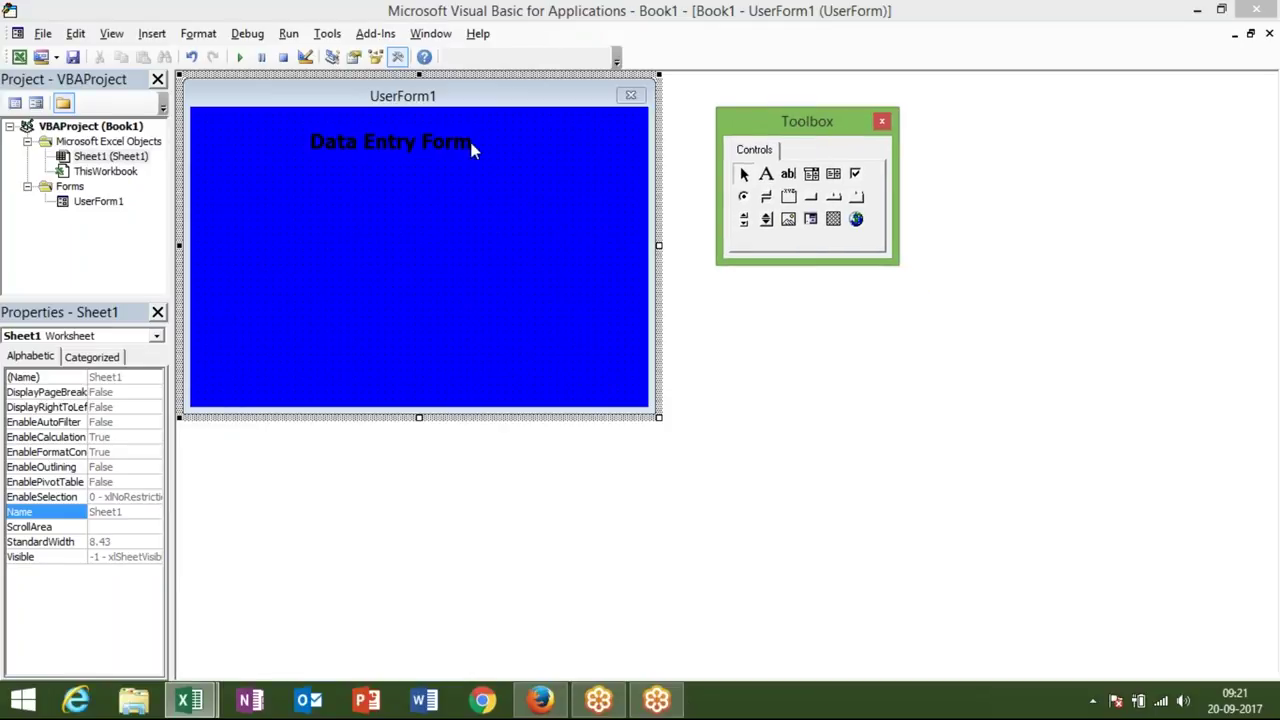
left_click(428, 150)
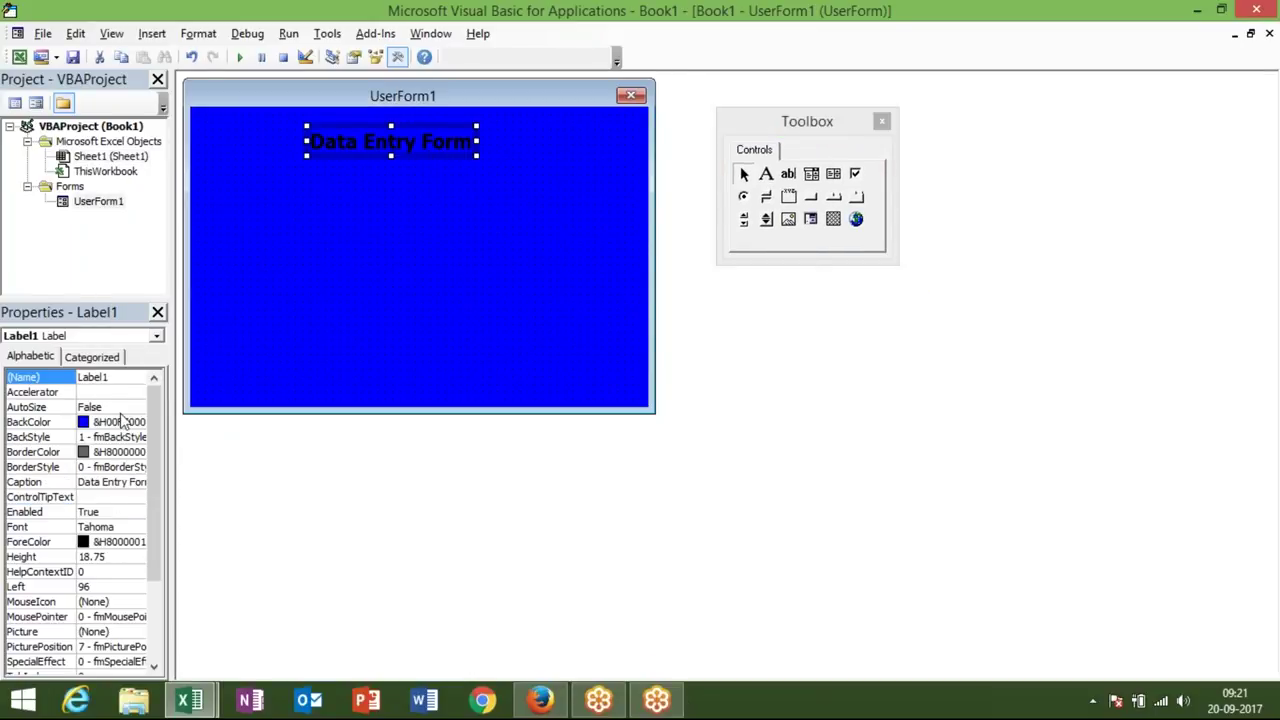
left_click(133, 528)
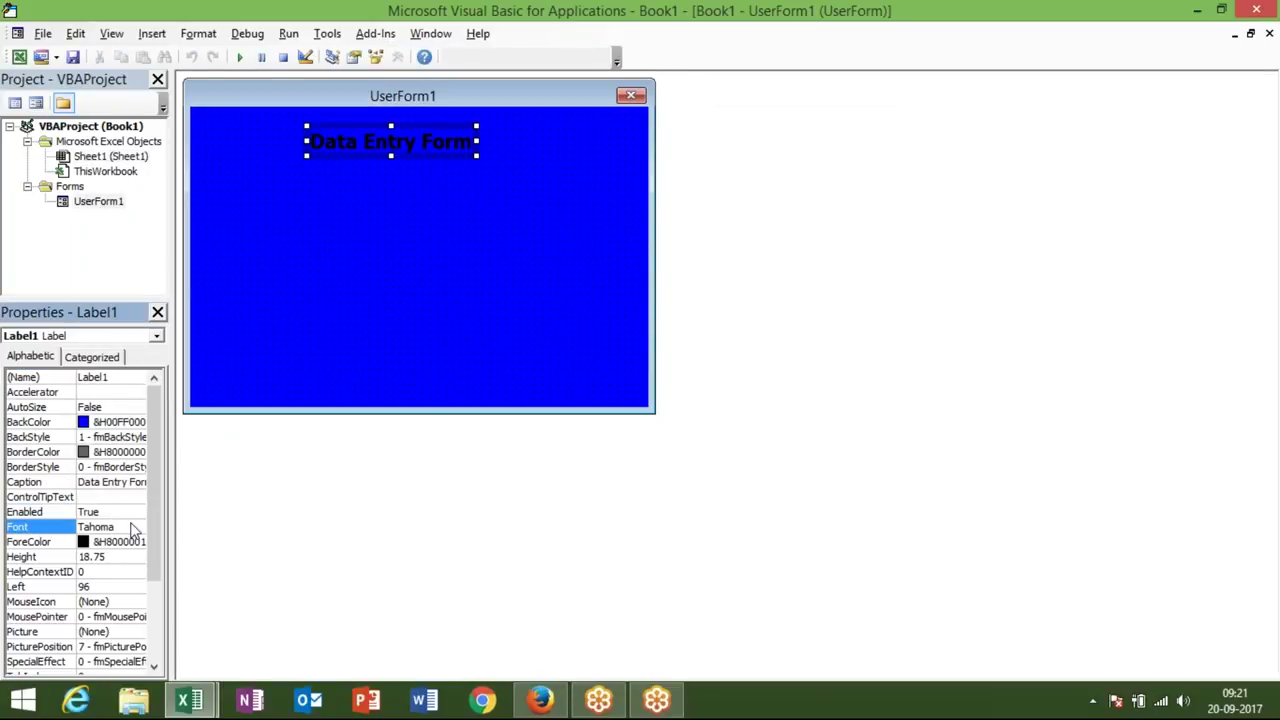
left_click(138, 527)
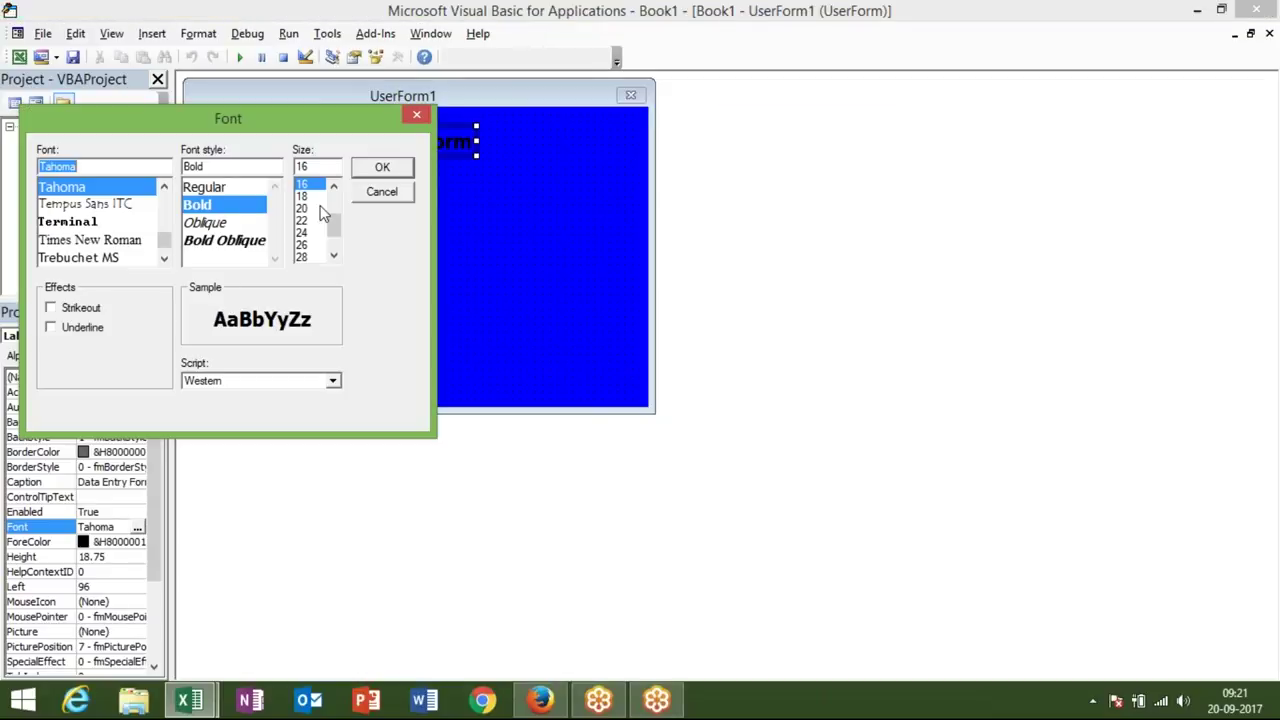
left_click(80, 328)
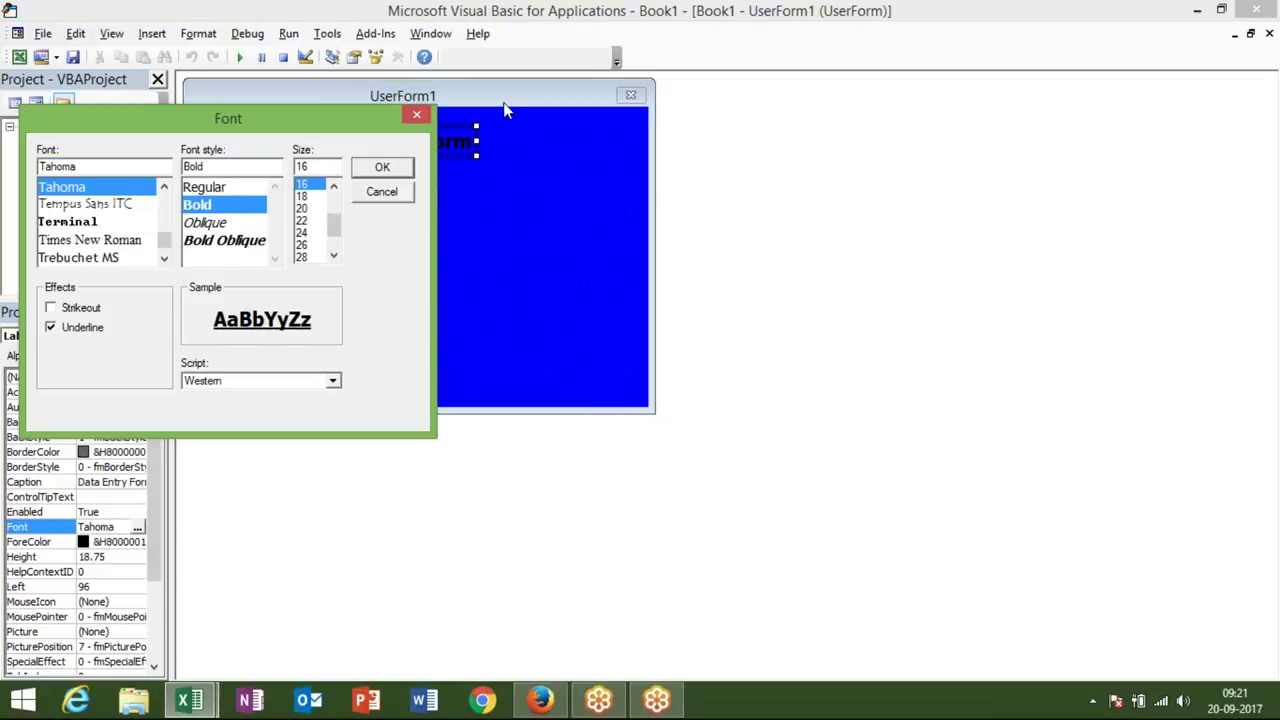
left_click(400, 172)
left_click(403, 228)
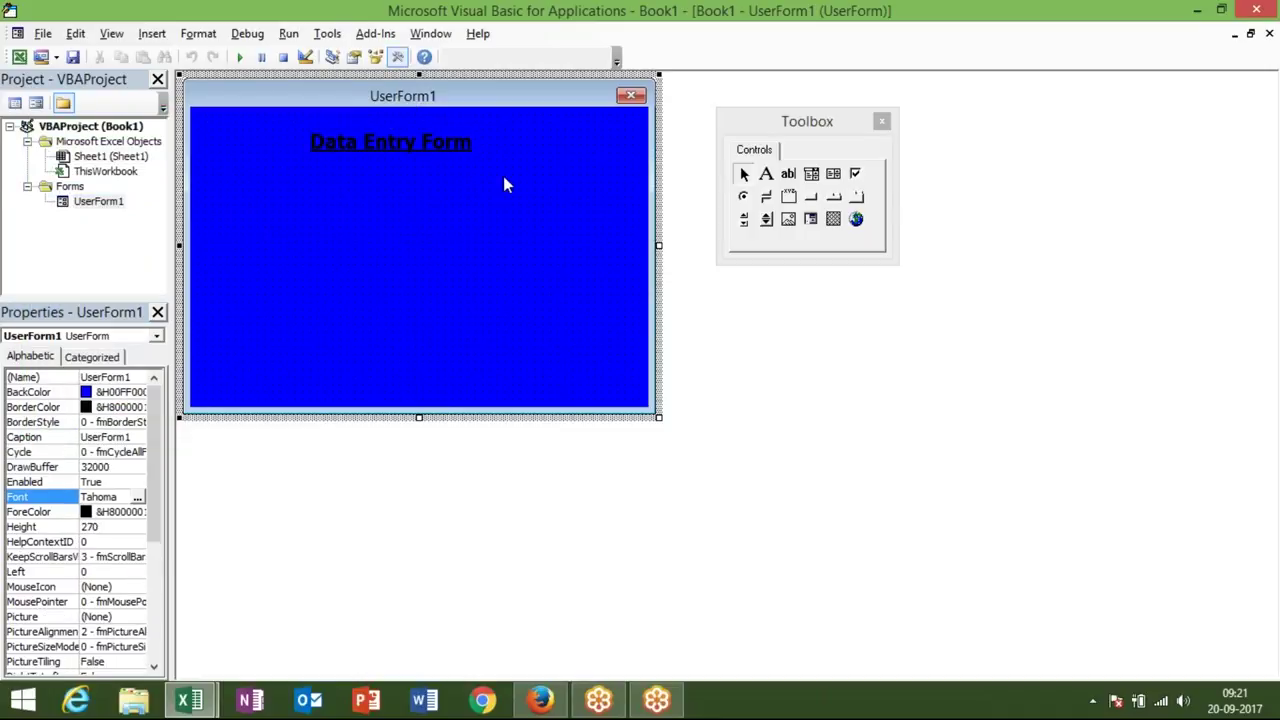
Add a 'Name' label below the heading with a text box beside it.
left_click(766, 174)
left_click_drag(203, 175, 284, 199)
left_click(263, 196)
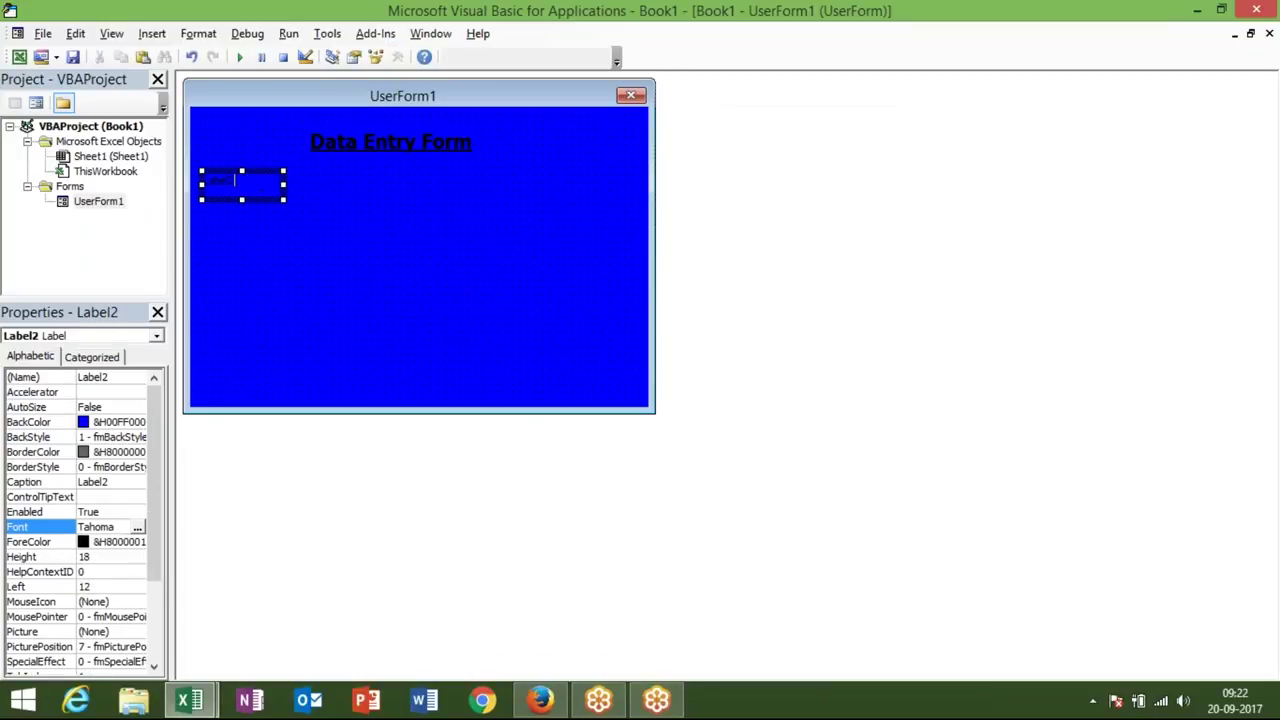
key("BackSpace")
key("BackSpace")
key("BackSpace")
type("Name")
left_click(288, 225)
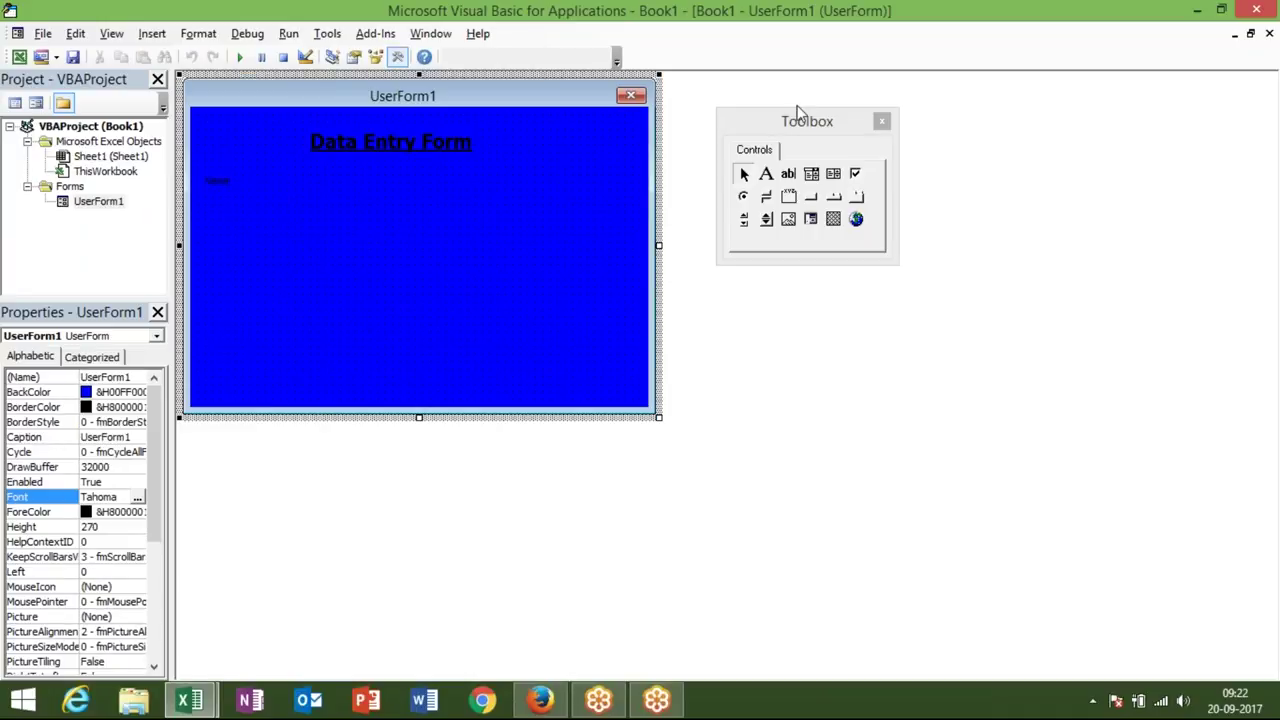
left_click(788, 174)
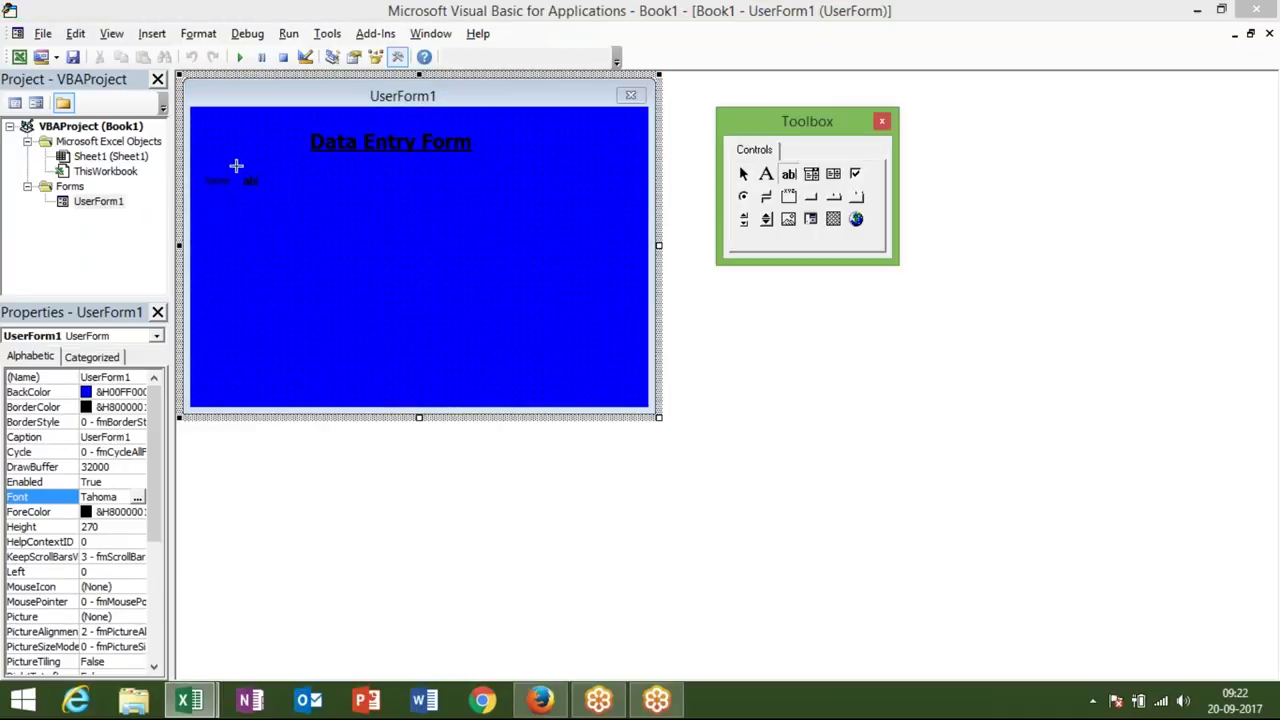
left_click_drag(242, 167, 462, 197)
left_click_drag(463, 197, 463, 198)
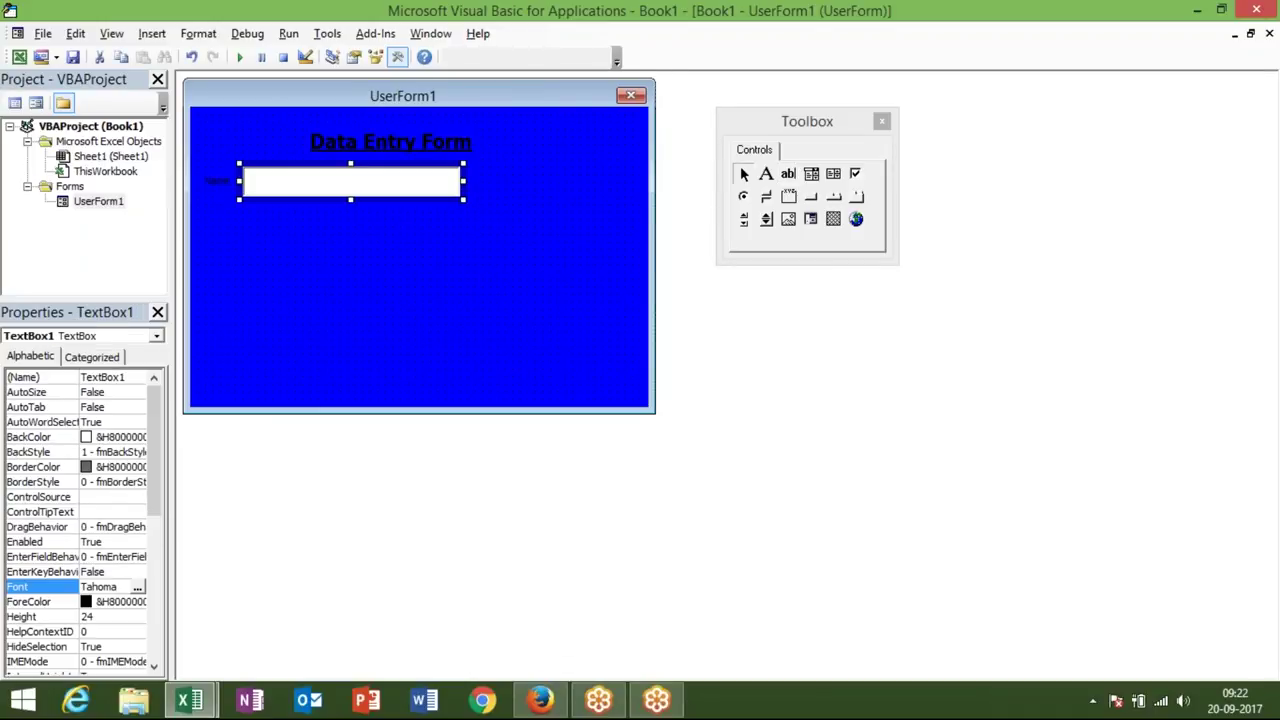
left_click(432, 237)
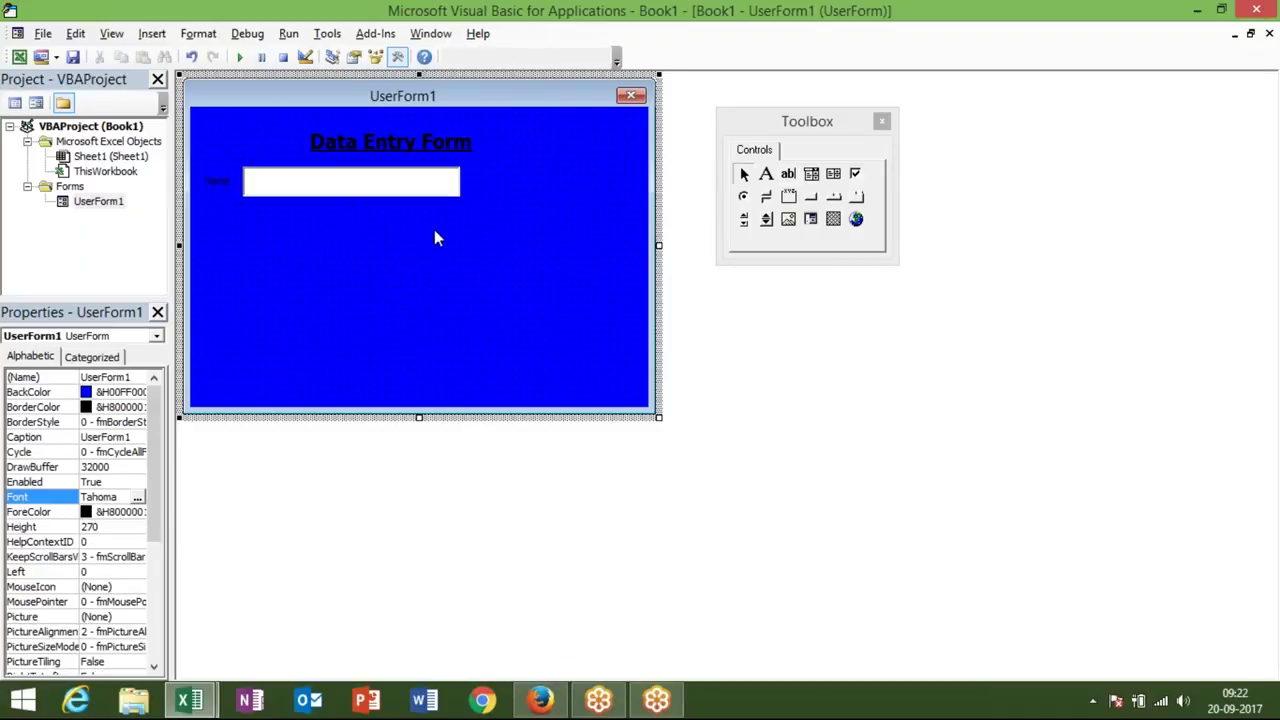
Add a 'City' label below the Name field with its own text box.
left_click(768, 176)
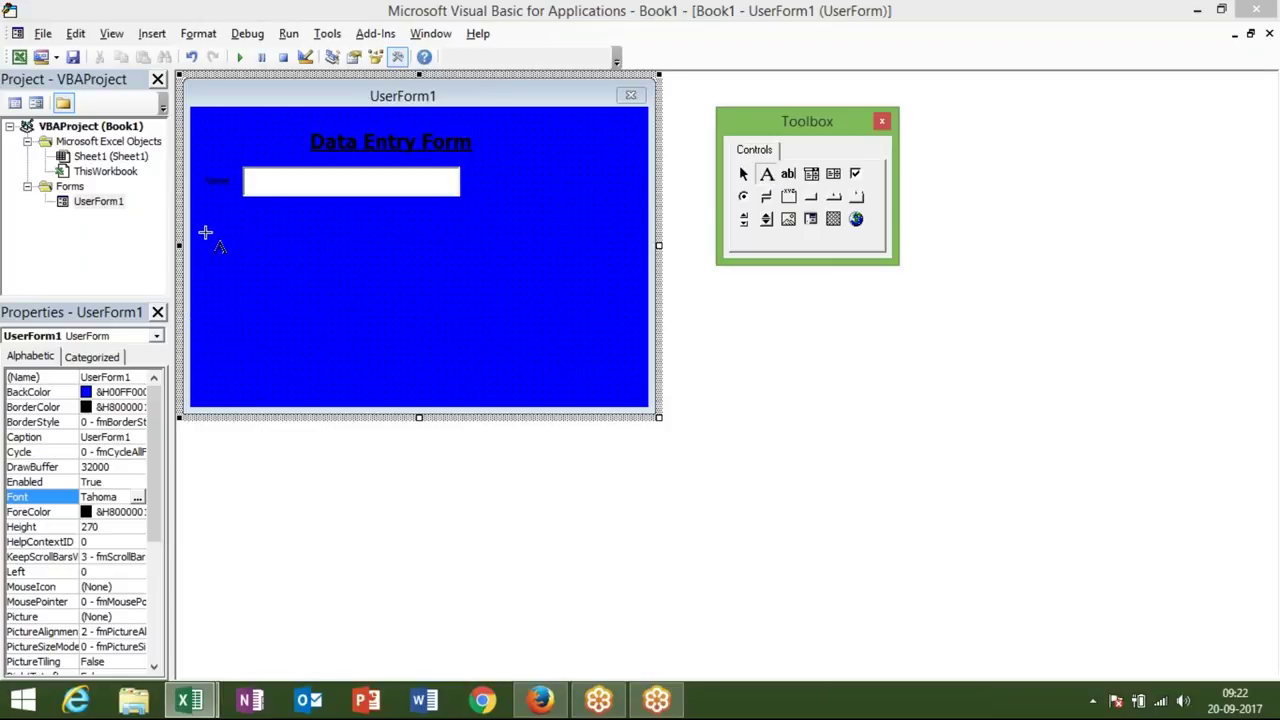
left_click_drag(205, 235, 243, 256)
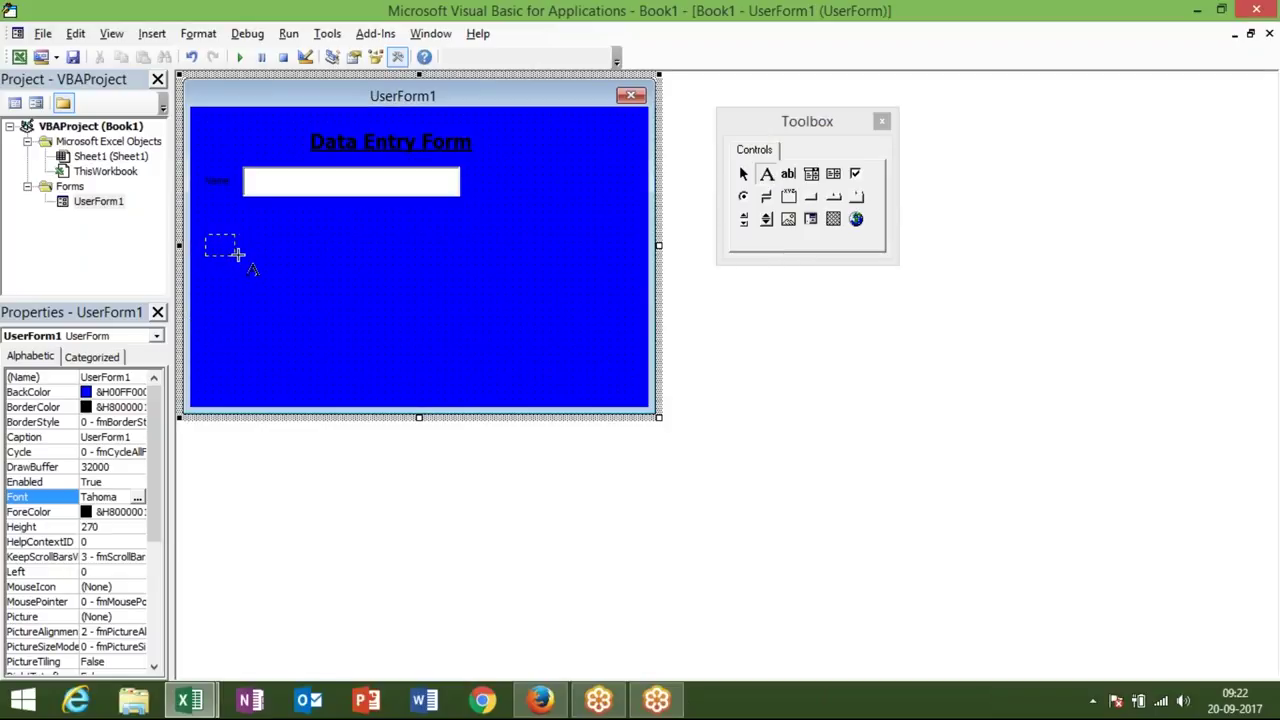
left_click(234, 244)
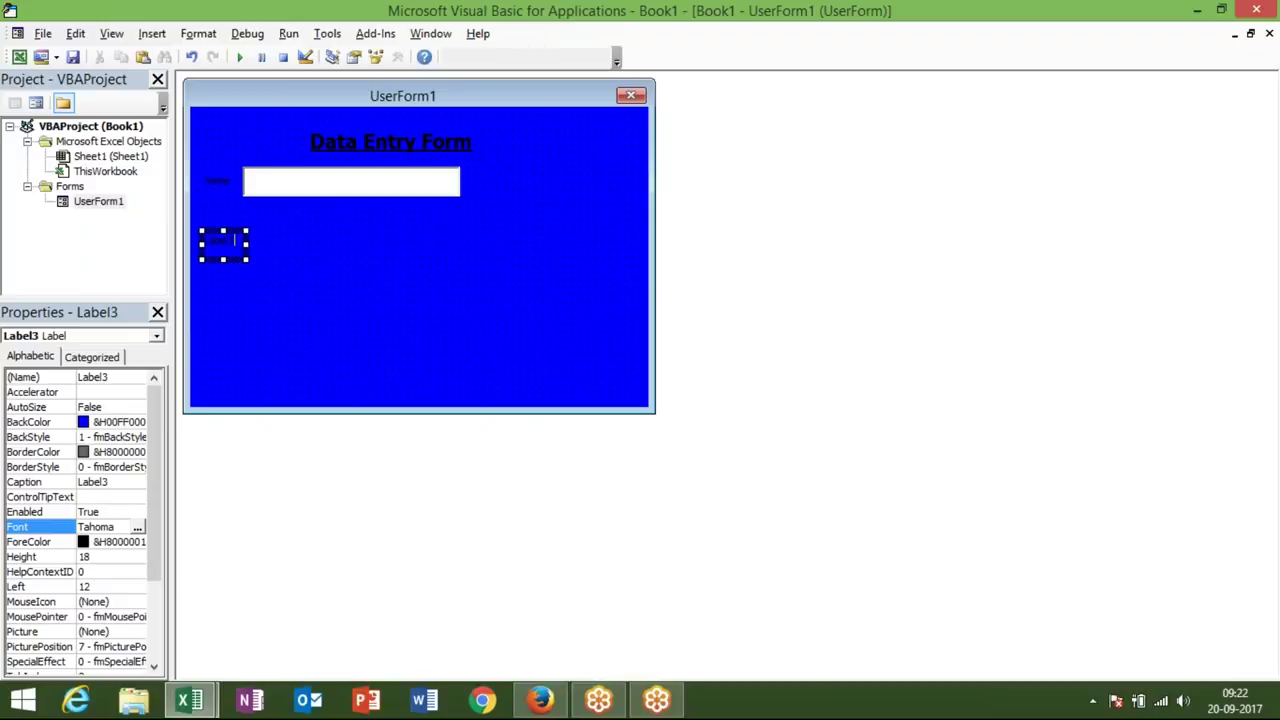
key("BackSpace")
type("City")
left_click(249, 280)
left_click(789, 174)
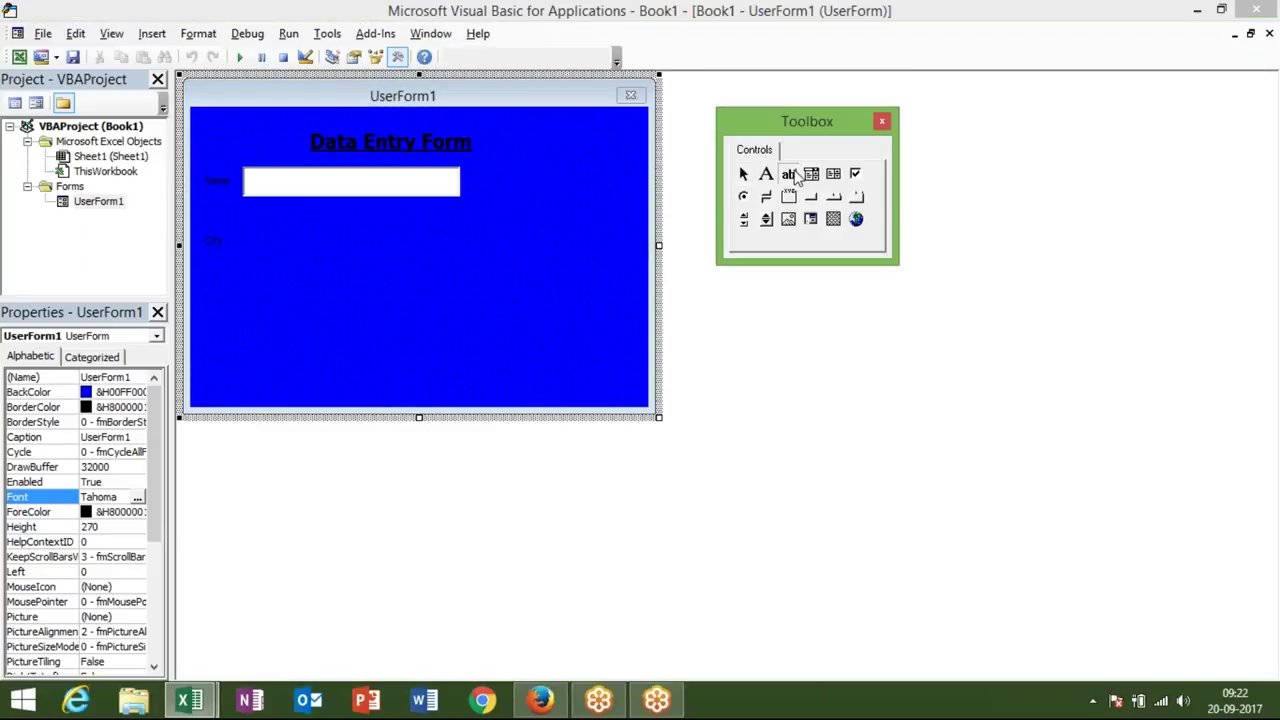
left_click_drag(236, 229, 373, 258)
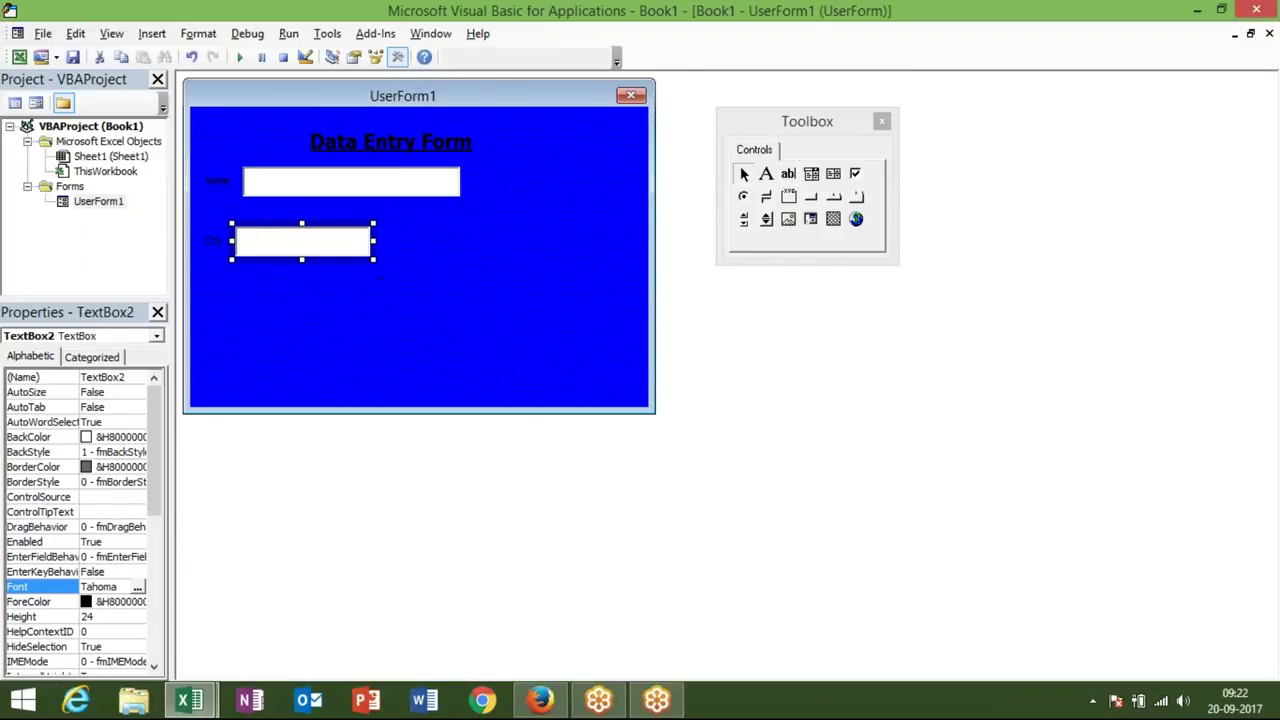
left_click(304, 194)
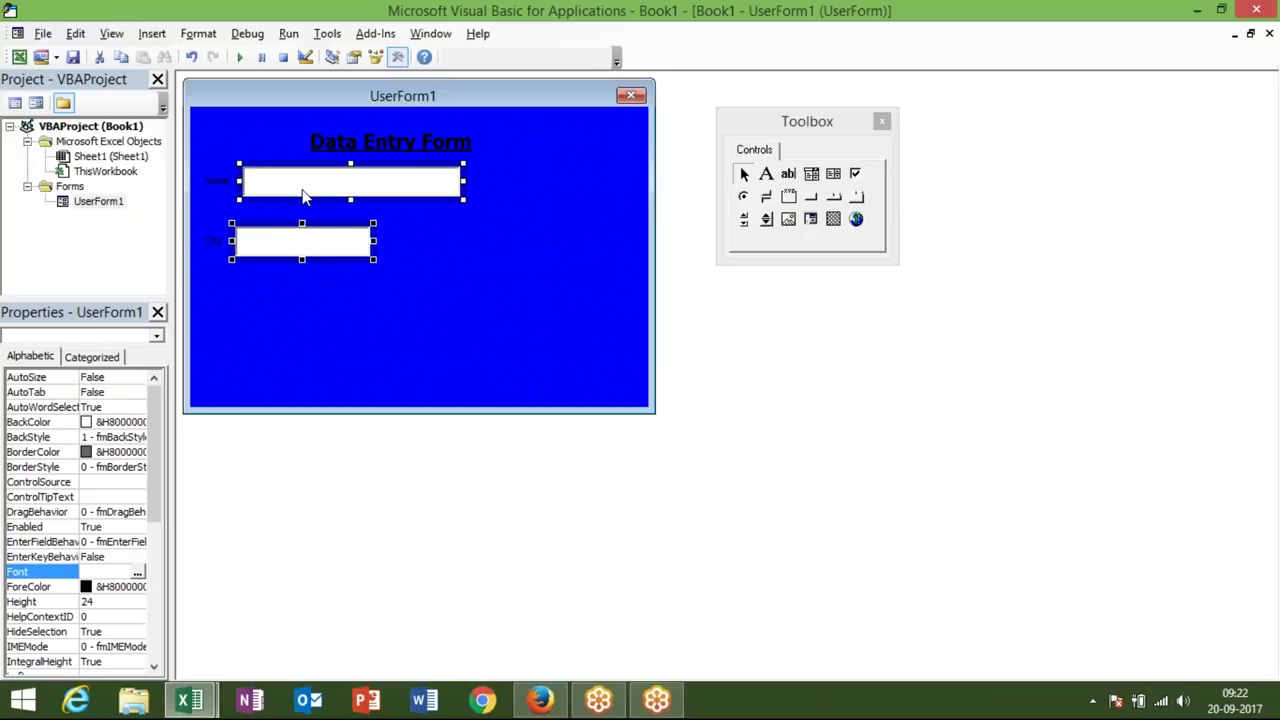
left_click(277, 290)
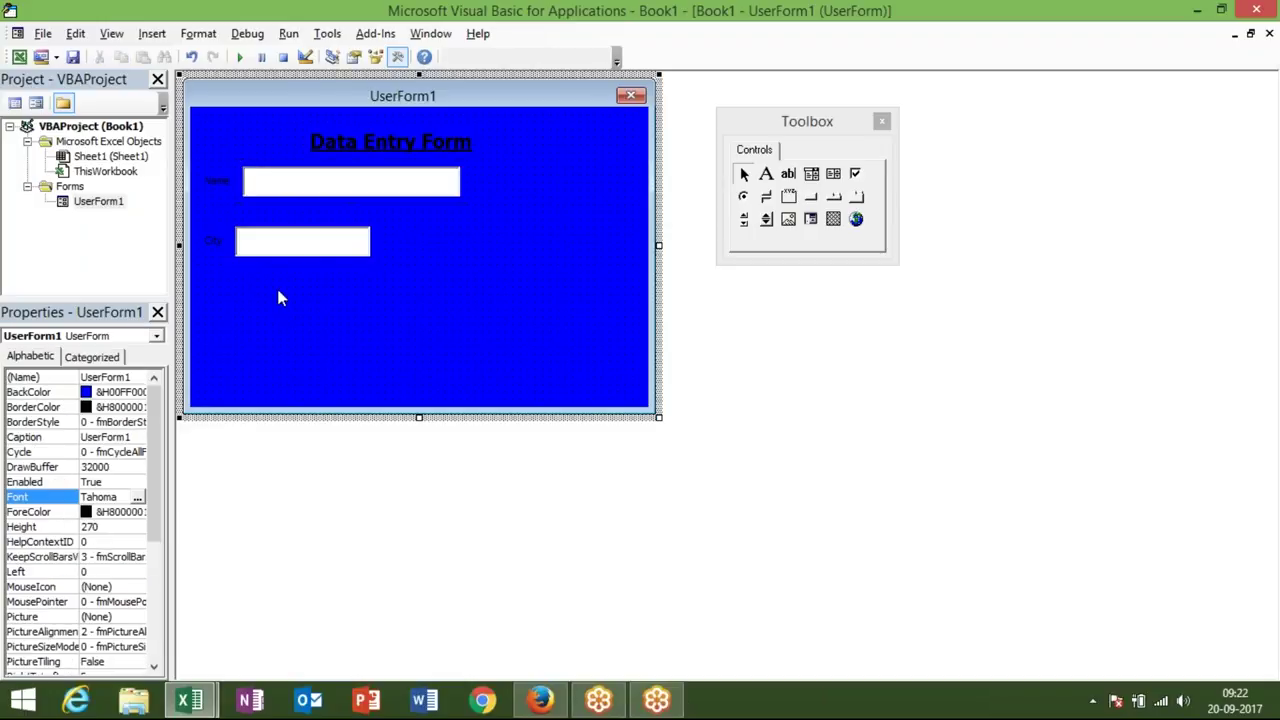
Add a 'Mobile' label below the City field with a text box beside it.
left_click(769, 180)
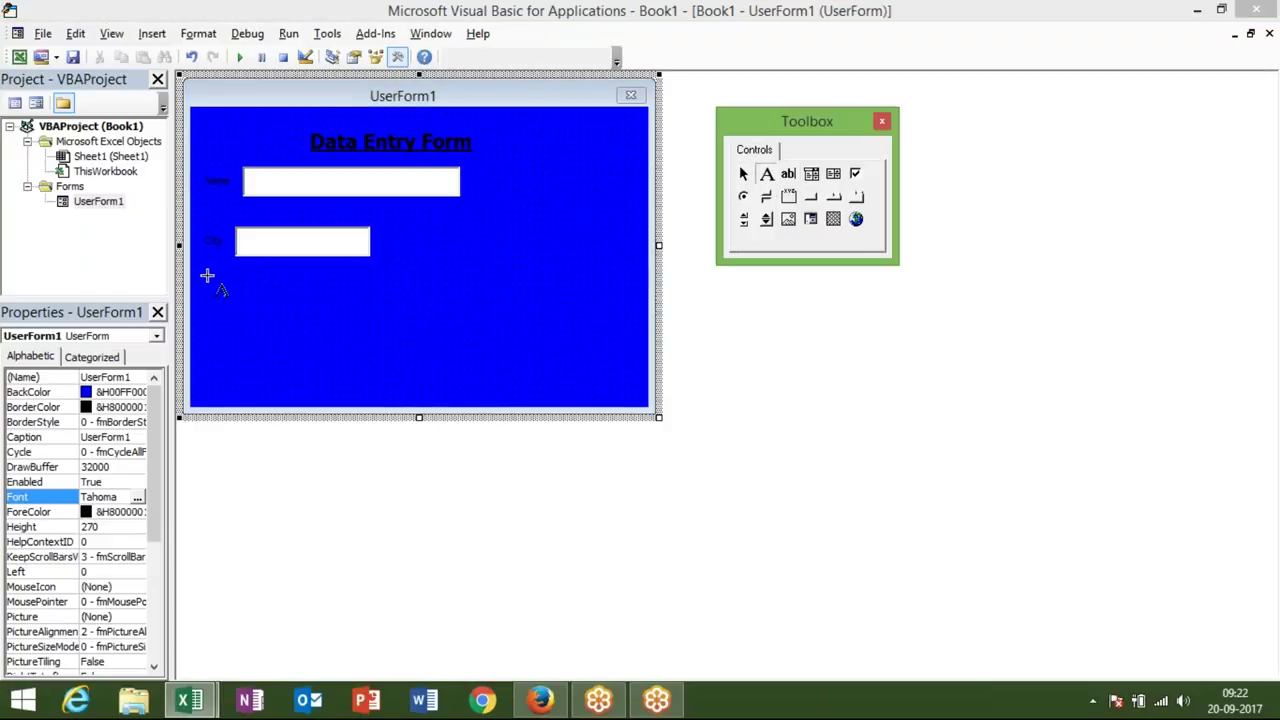
left_click_drag(207, 275, 244, 290)
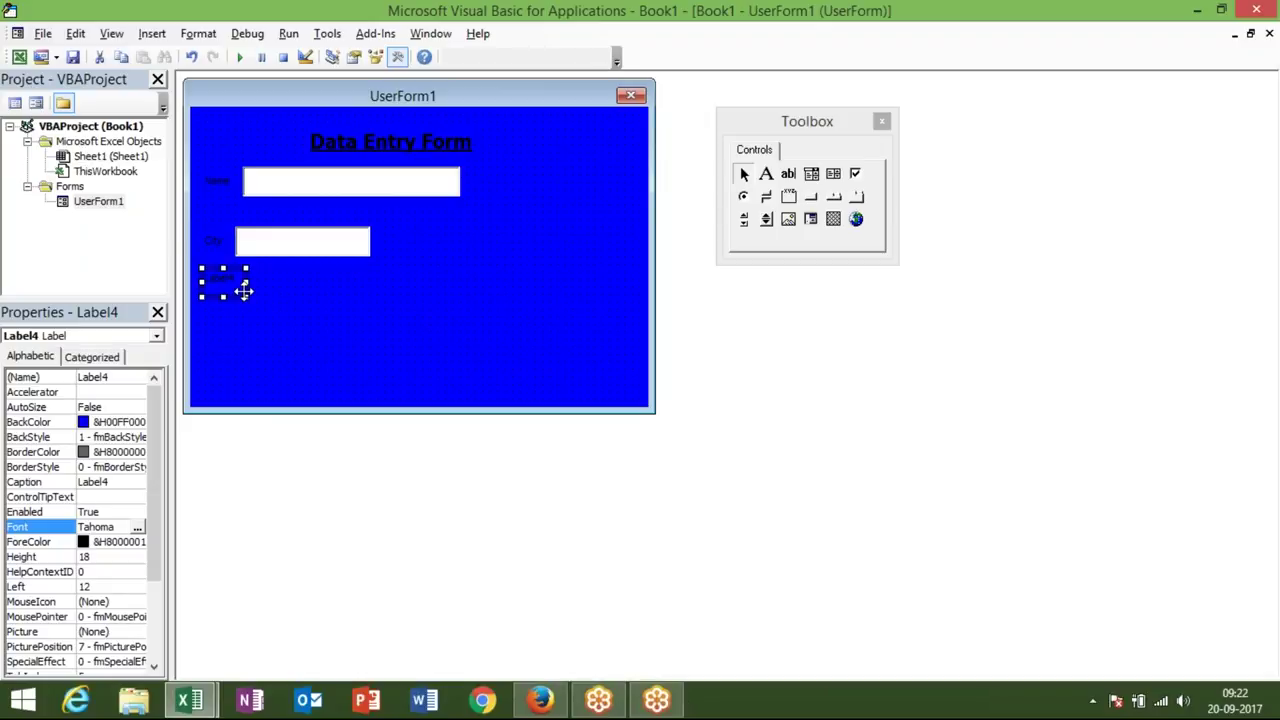
left_click(244, 290)
key("BackSpace")
key("BackSpace")
key("BackSpace")
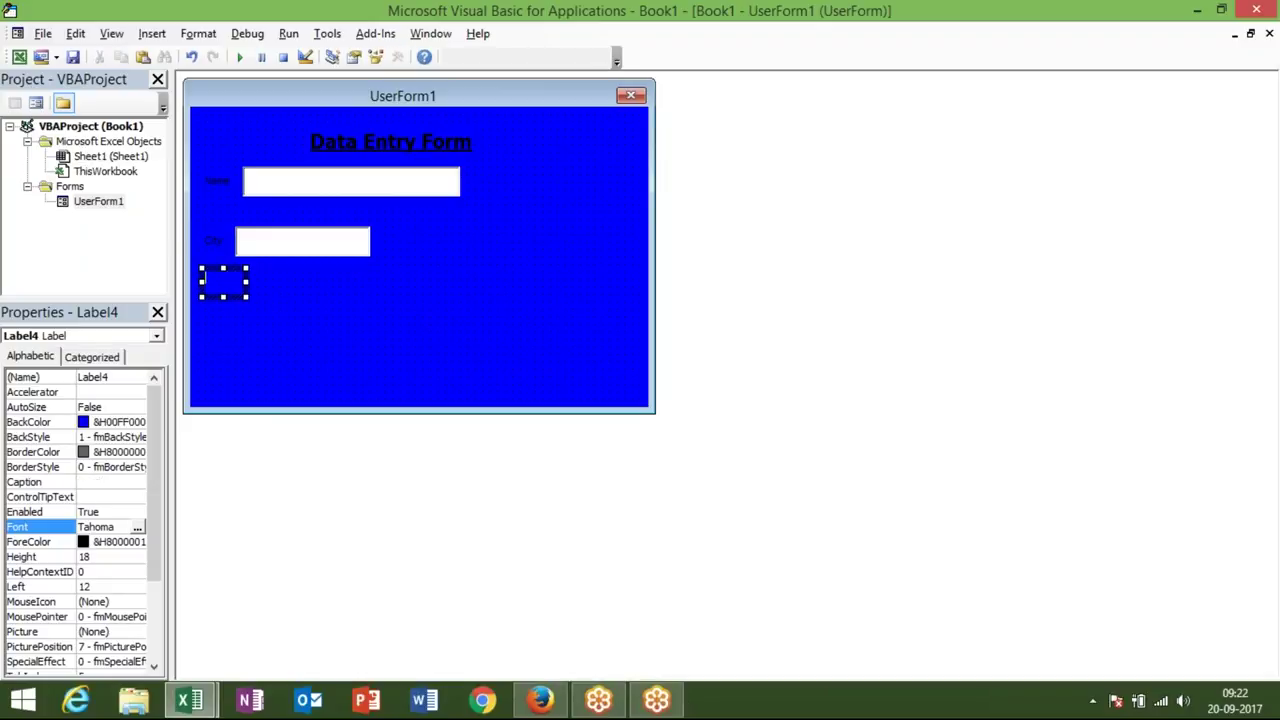
type("Mobile")
double_click(263, 306)
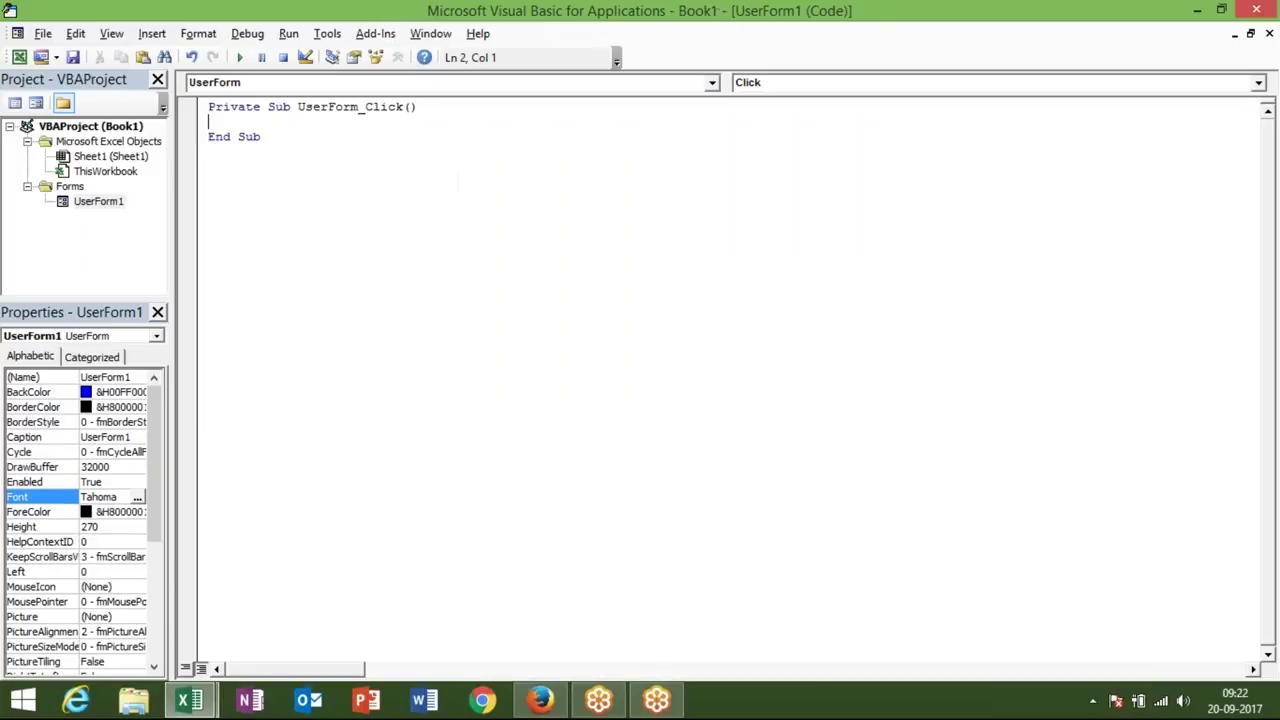
double_click(122, 203)
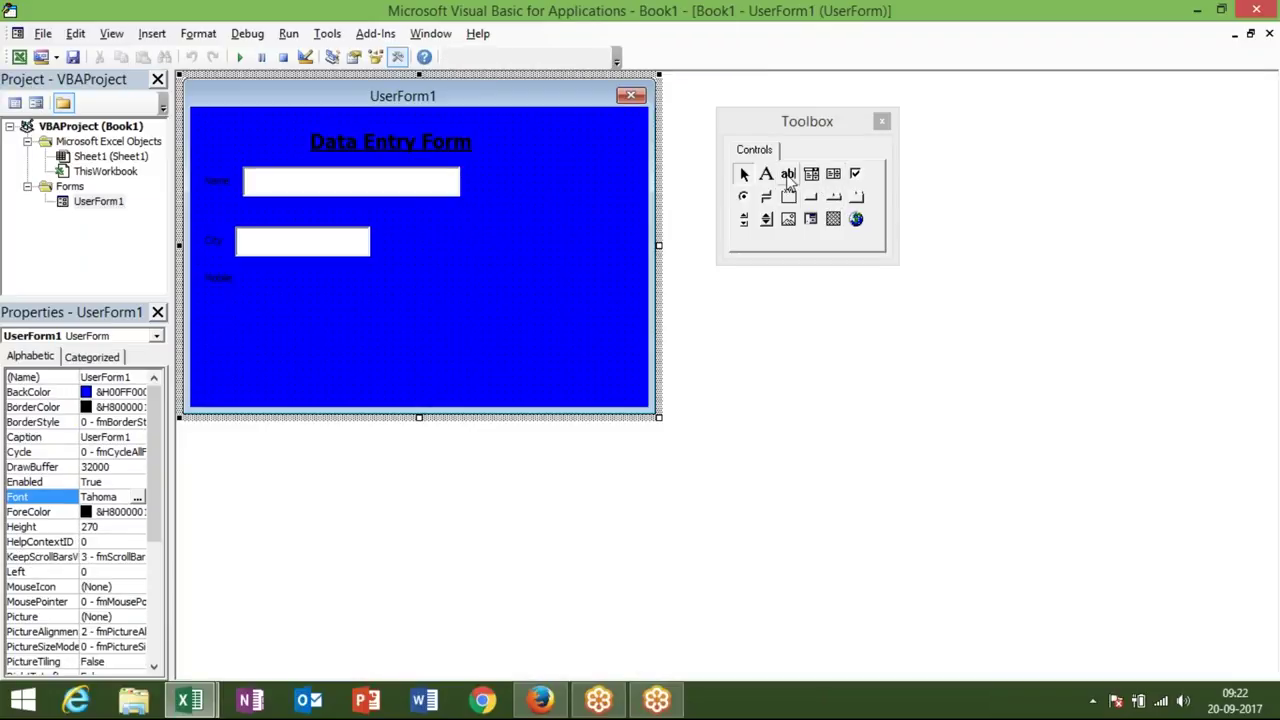
left_click(788, 174)
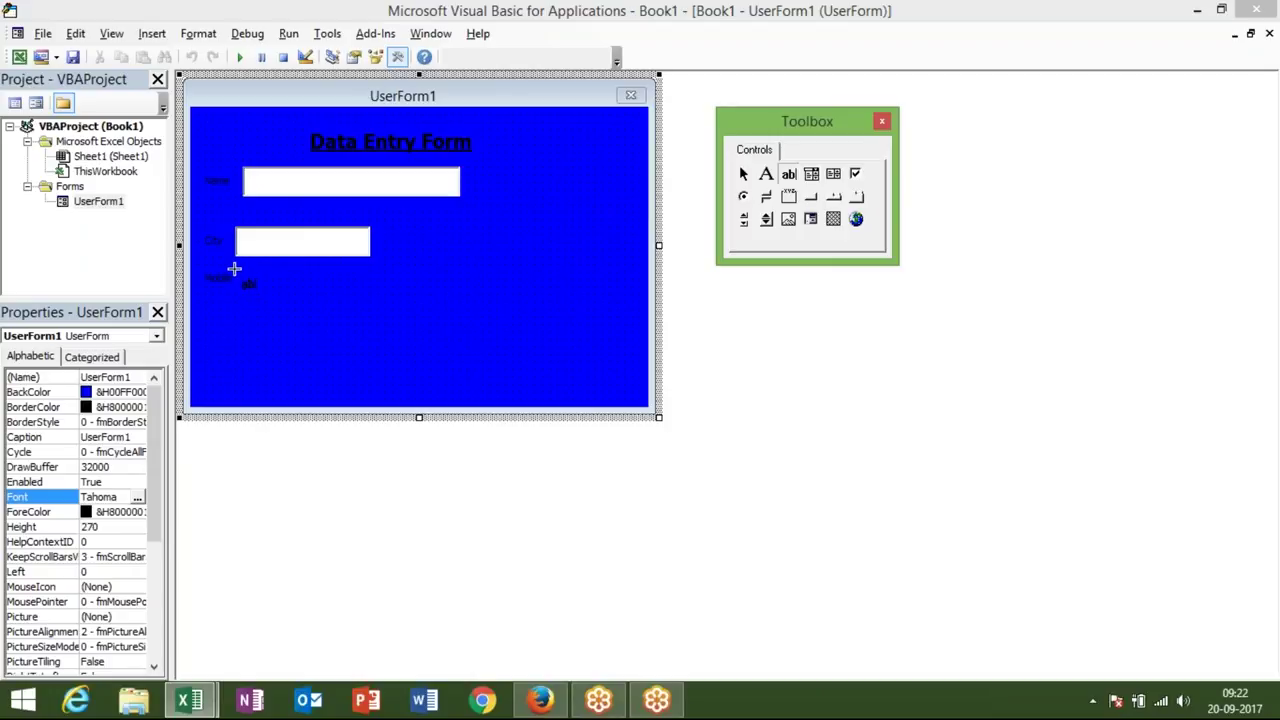
left_click_drag(234, 267, 381, 297)
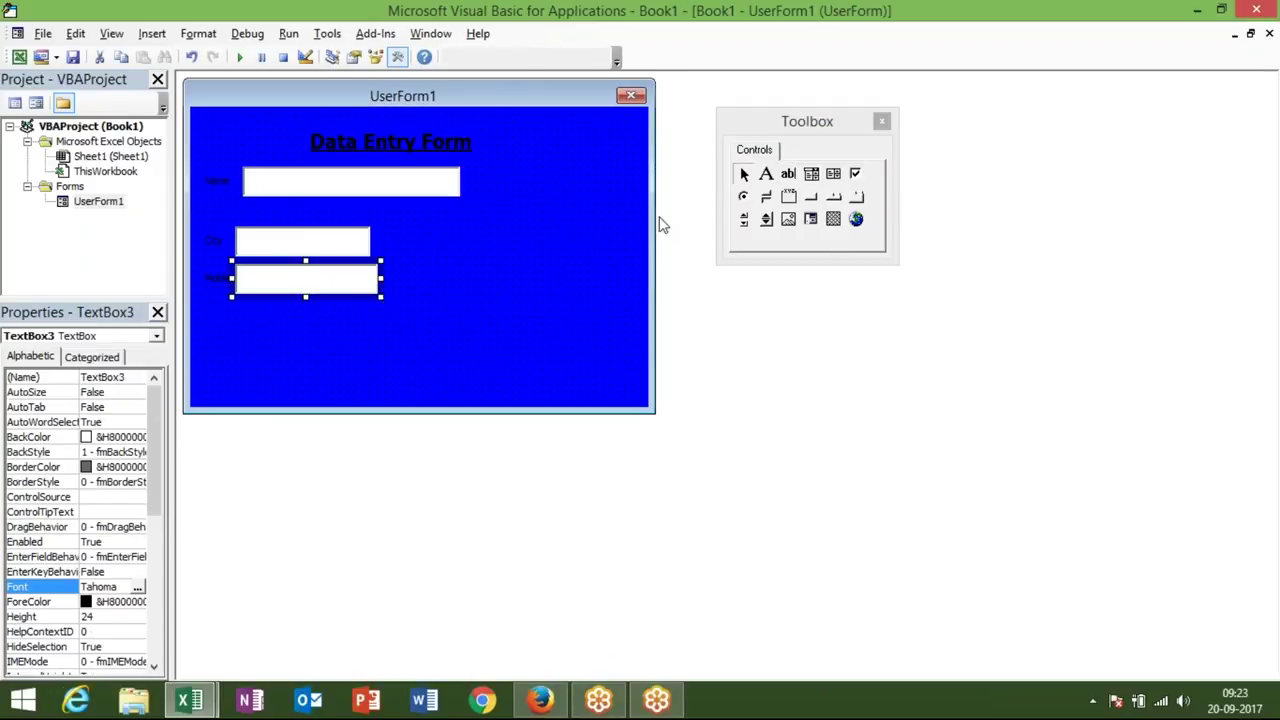
Add an 'Amt' label below the Mobile field with a text box beside it.
left_click(766, 174)
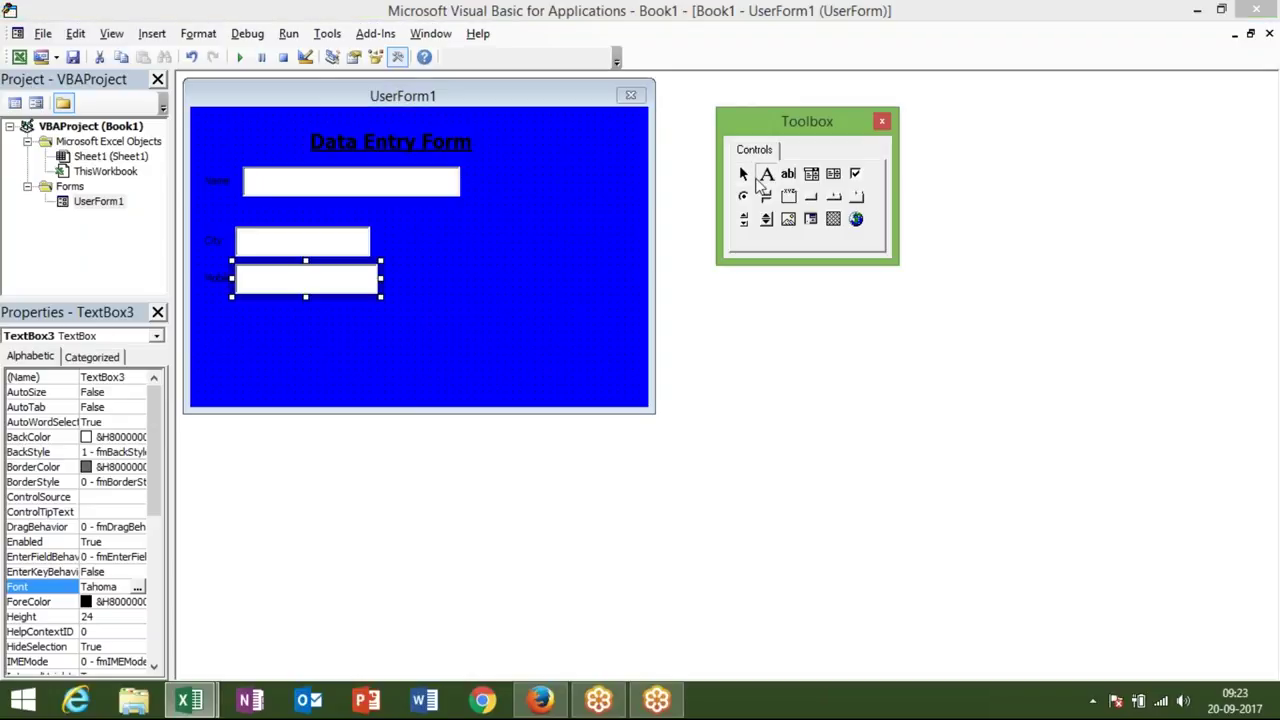
left_click_drag(205, 318, 242, 341)
left_click(240, 336)
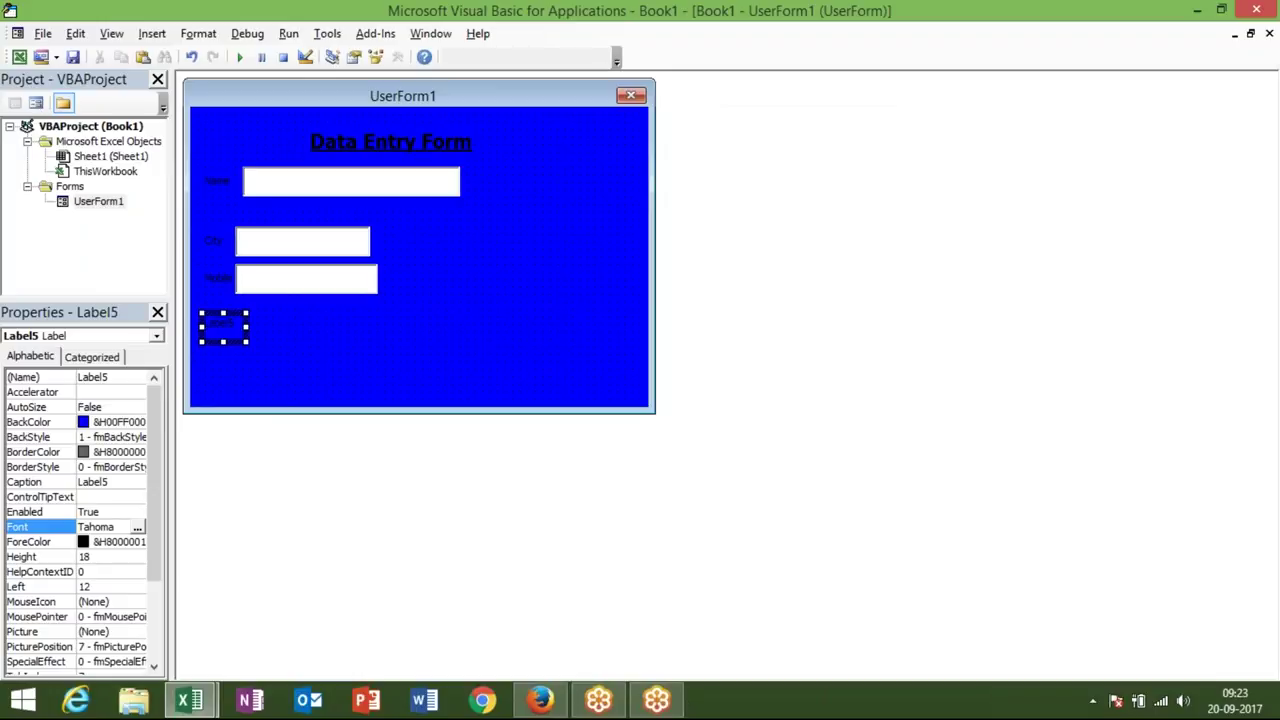
key("BackSpace")
key("BackSpace")
key("BackSpace")
type("Am")
left_click(290, 340)
left_click(318, 283)
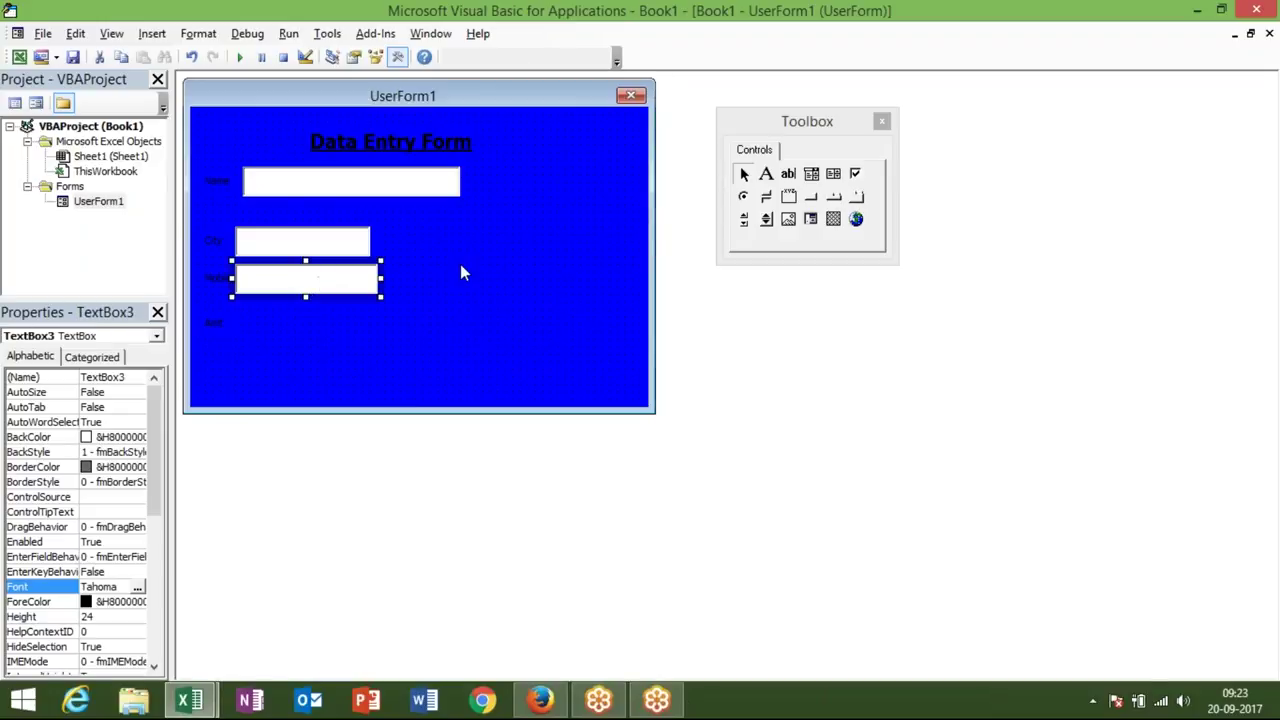
left_click(788, 174)
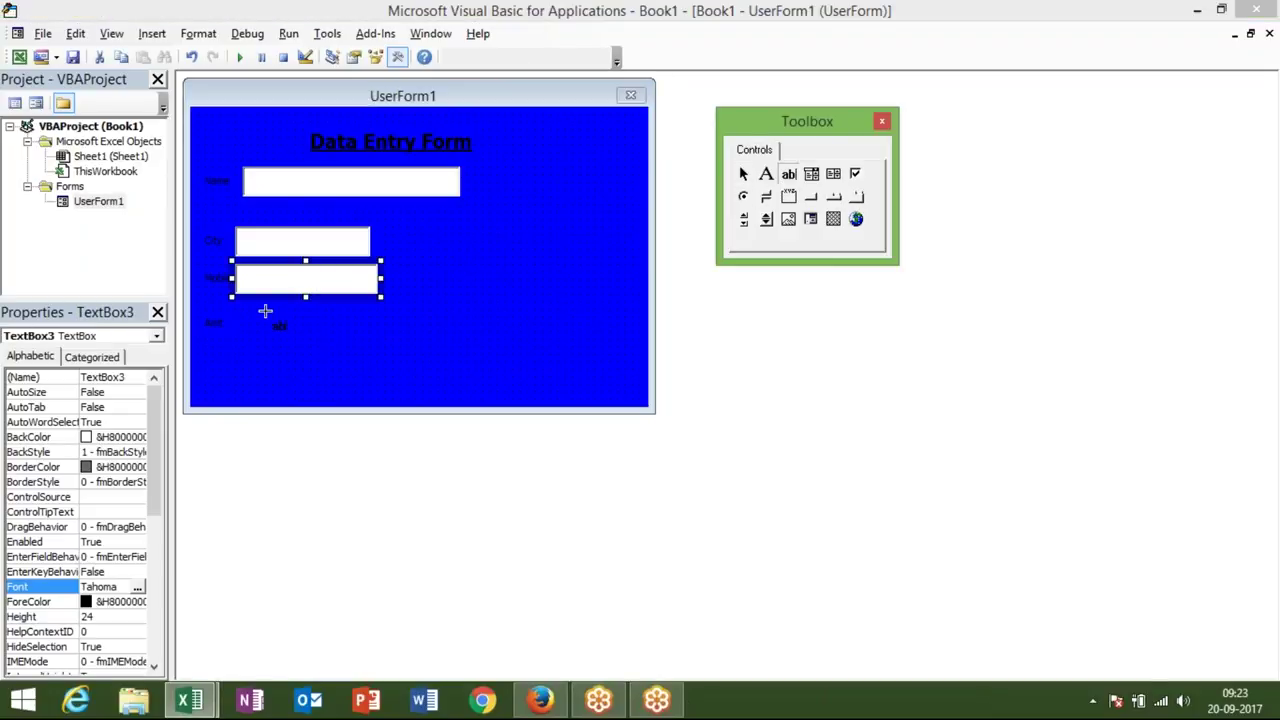
left_click_drag(236, 312, 389, 341)
Select all four text boxes and apply Format > Align > Lefts.
left_click(345, 288, "ctrl")
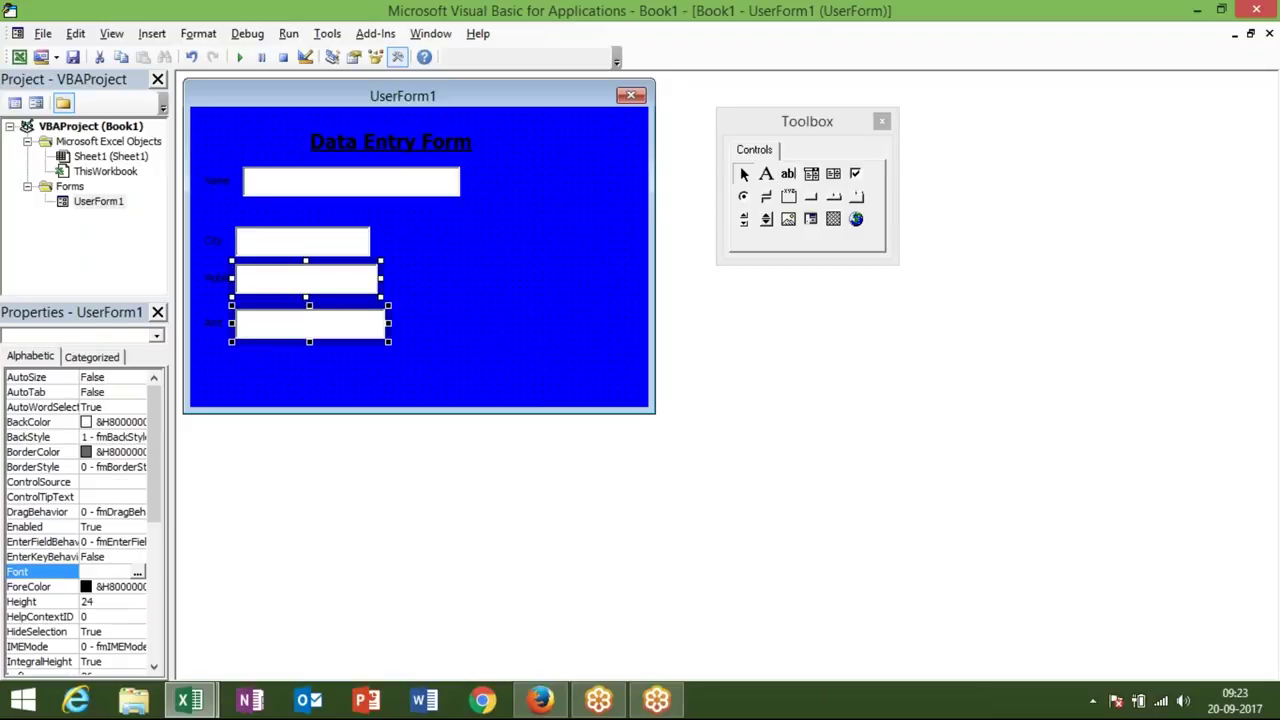
left_click(324, 240, "ctrl")
left_click(314, 182, "ctrl")
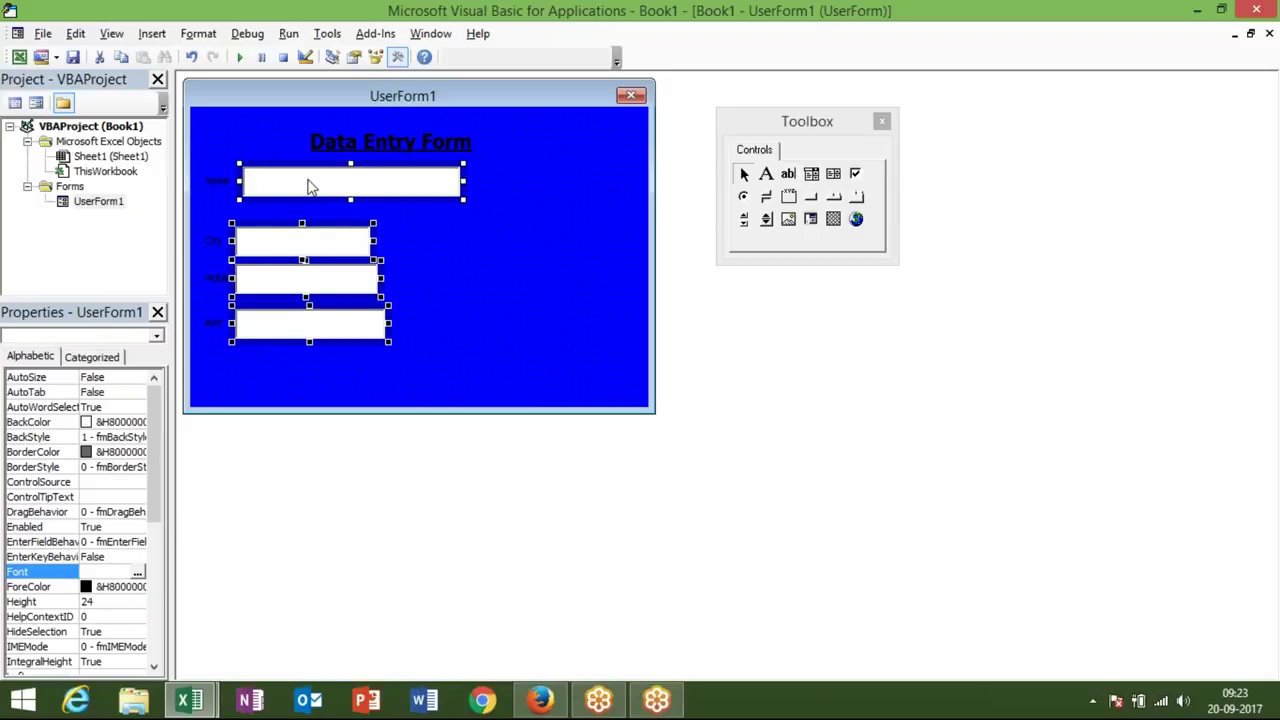
left_click(198, 33)
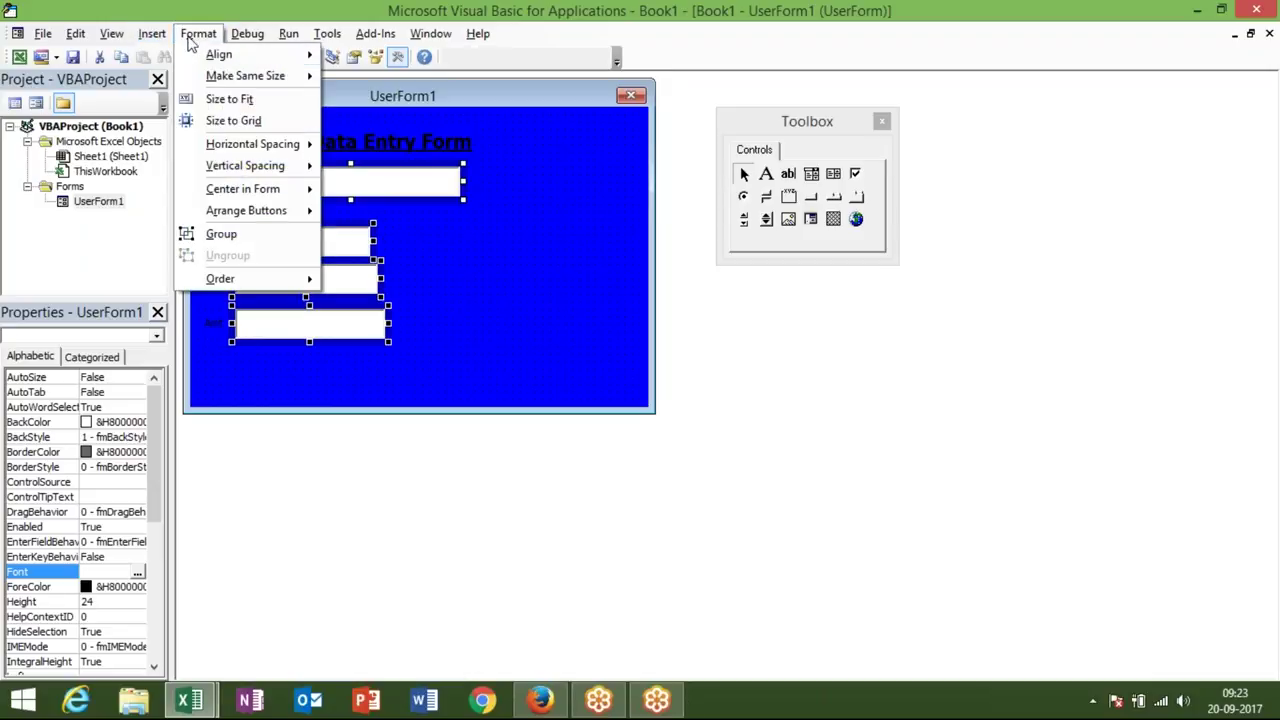
mouse_move(212, 56)
left_click(365, 56)
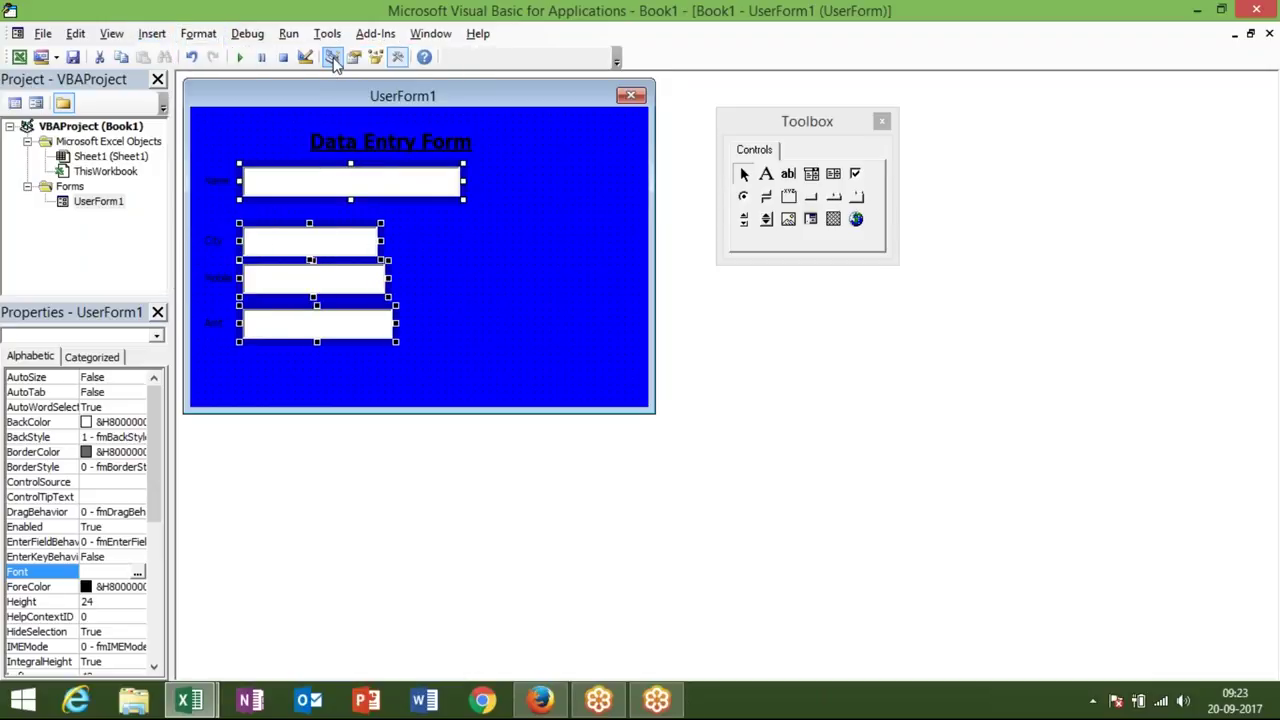
left_click(446, 268)
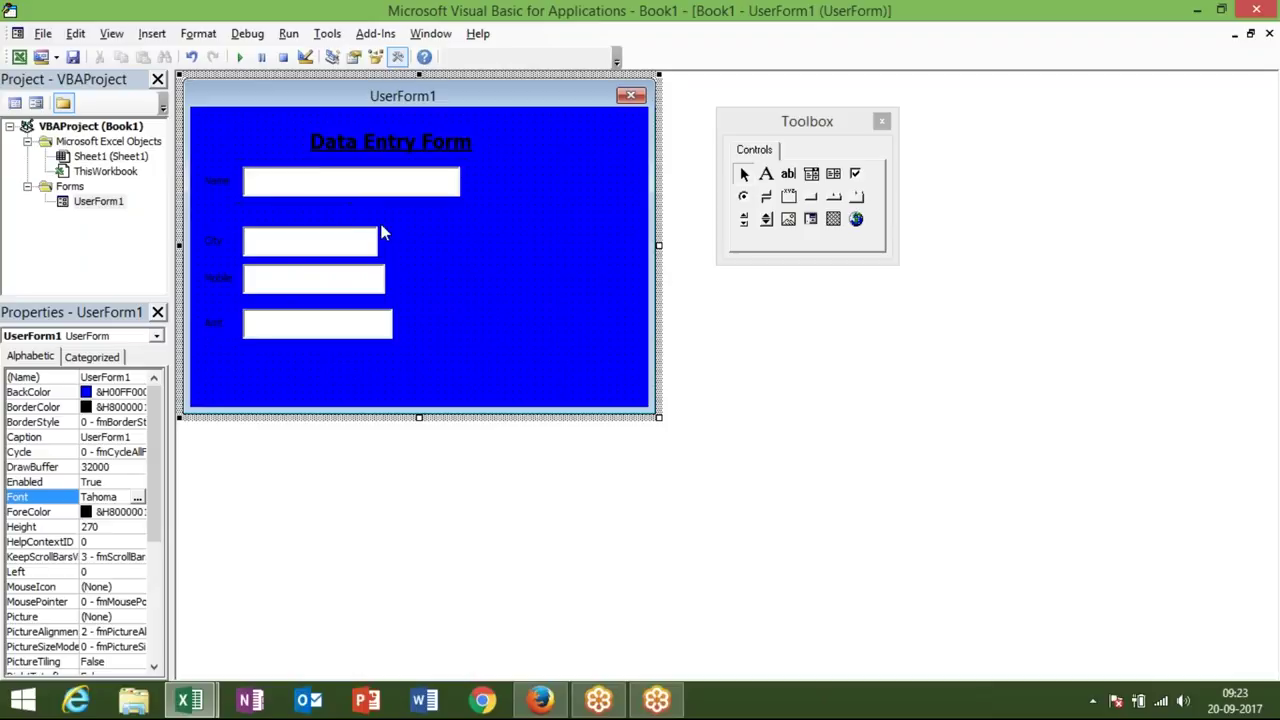
Nudge the Name text box slightly lower and reposition the Name label beside it.
left_click(325, 193)
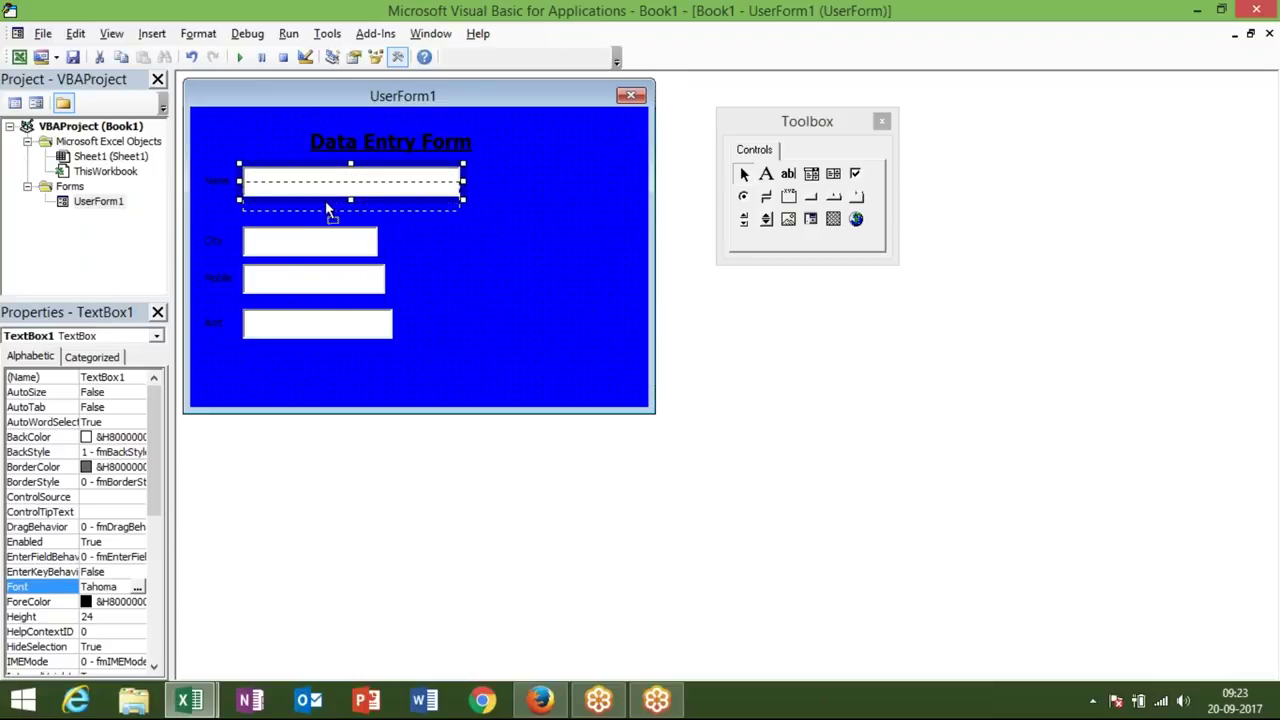
left_click_drag(327, 210, 329, 213)
left_click(220, 186)
mouse_move(221, 190)
left_mouse_down()
mouse_move(224, 212)
mouse_move(221, 200)
left_mouse_up()
left_click(487, 271)
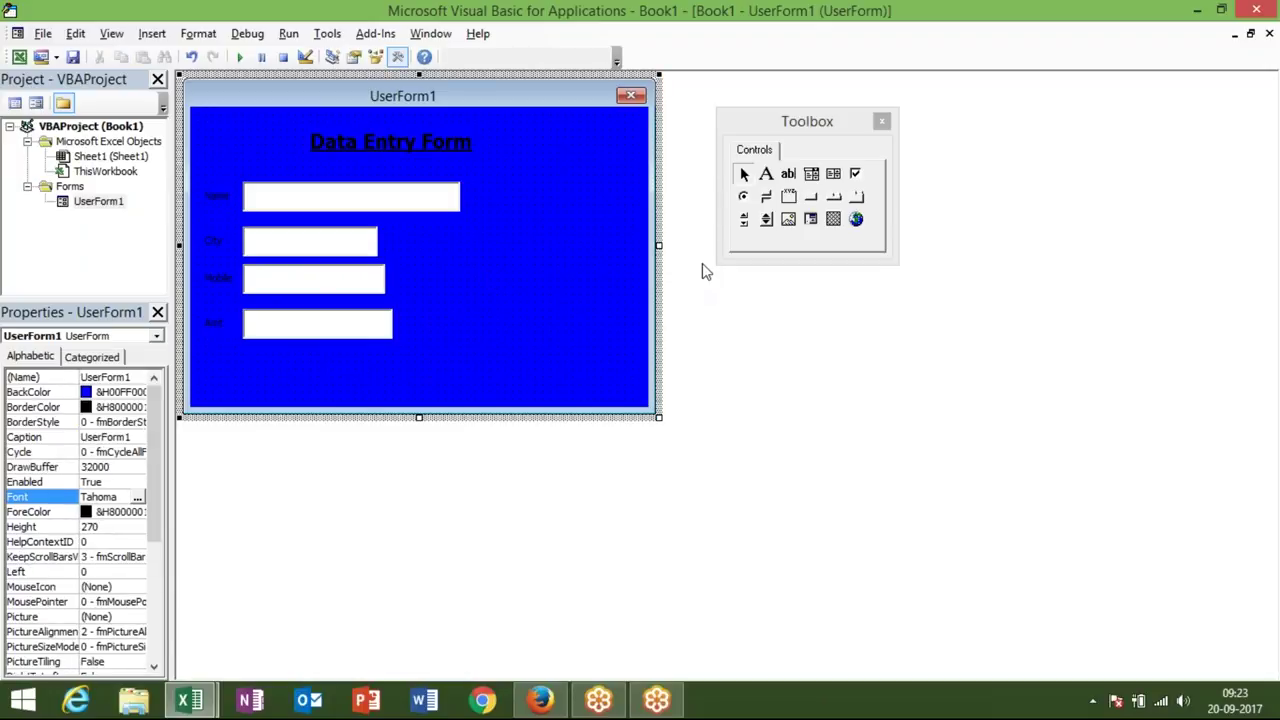
Draw a command button at the form's bottom right captioned 'Save'.
left_click(814, 200)
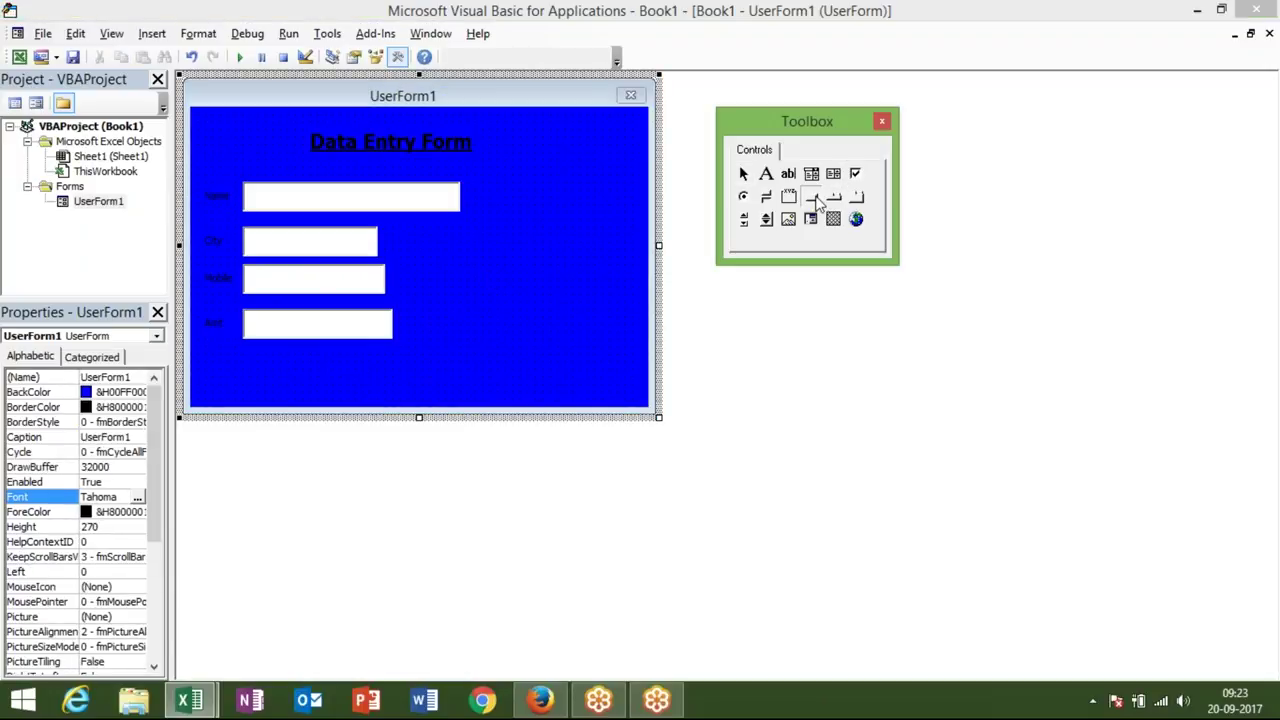
left_click_drag(480, 354, 576, 386)
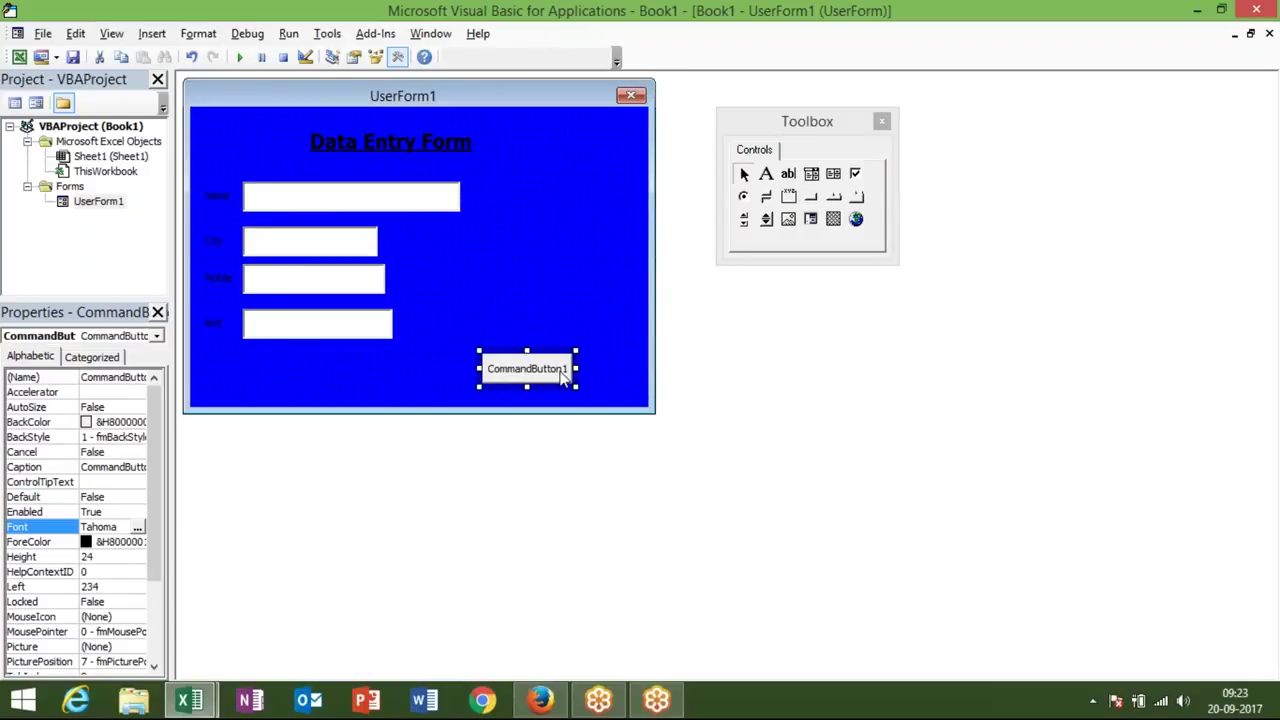
left_click(562, 370)
key("BackSpace")
key("BackSpace")
key("BackSpace")
key("BackSpace")
key("BackSpace")
key("BackSpace")
type("Su")
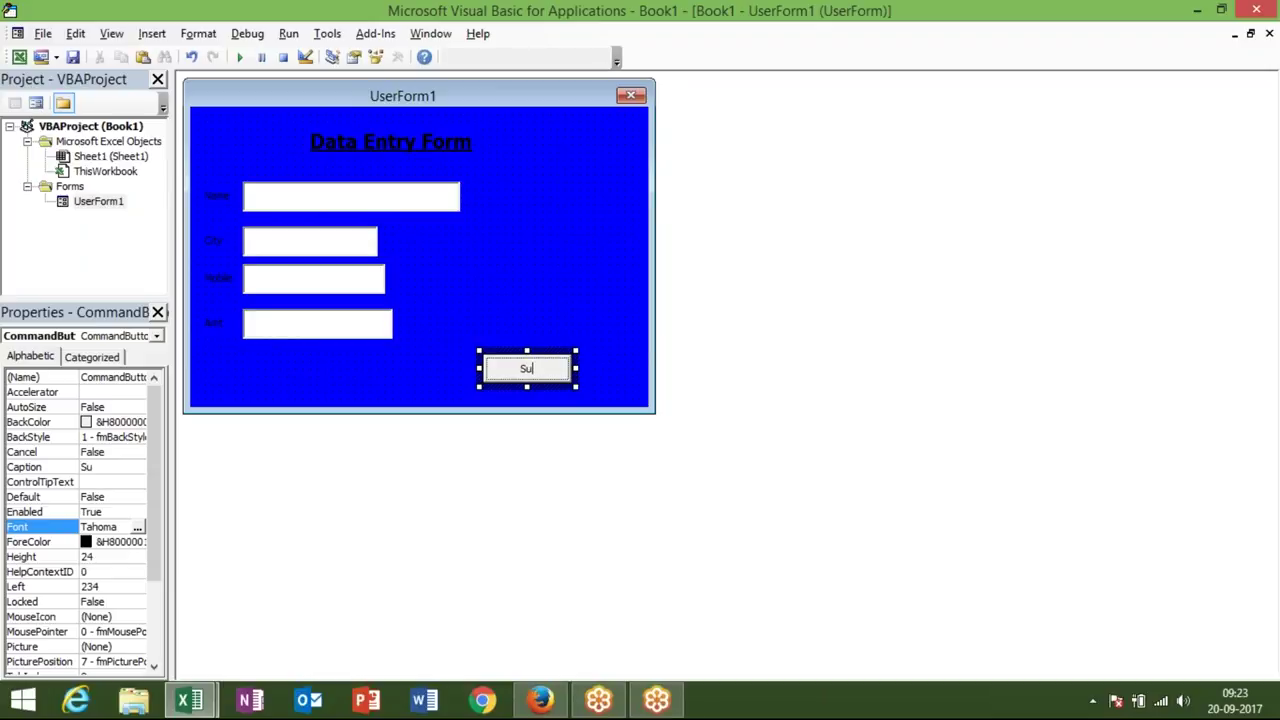
key("BackSpace")
type("ave")
left_click(437, 376)
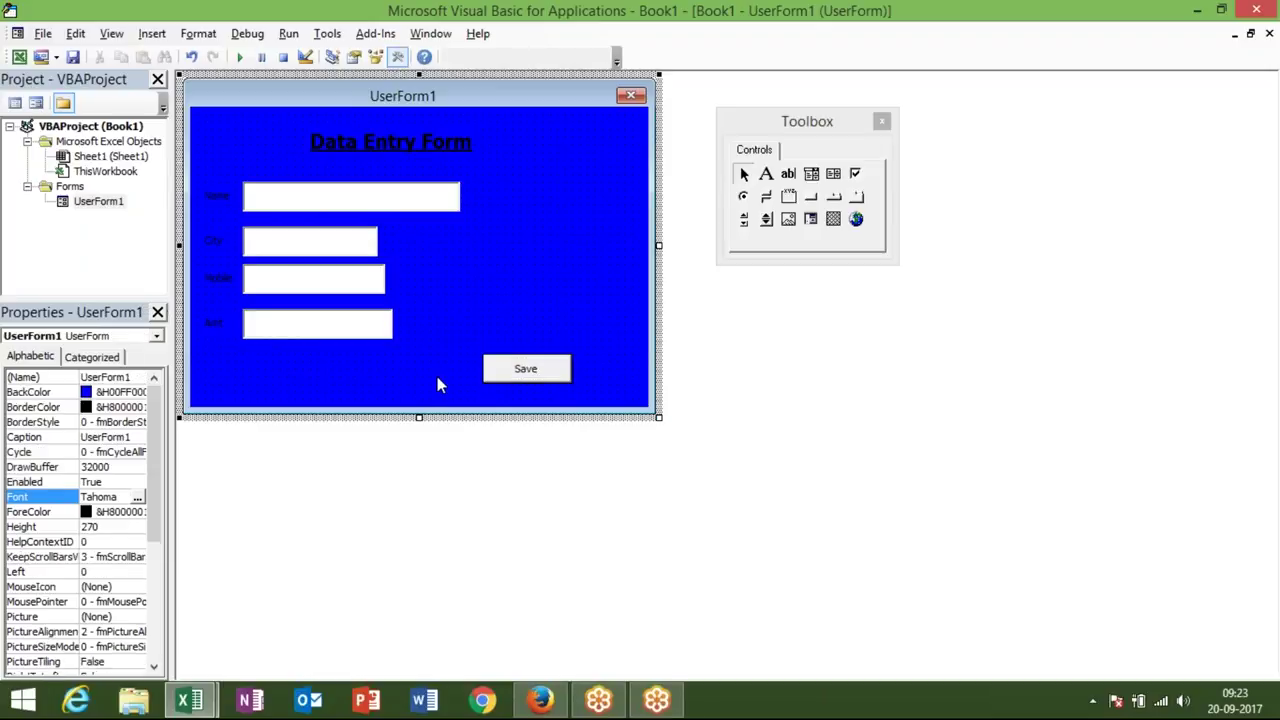
Draw a second command button at the bottom left captioned 'Clear'.
left_click(811, 196)
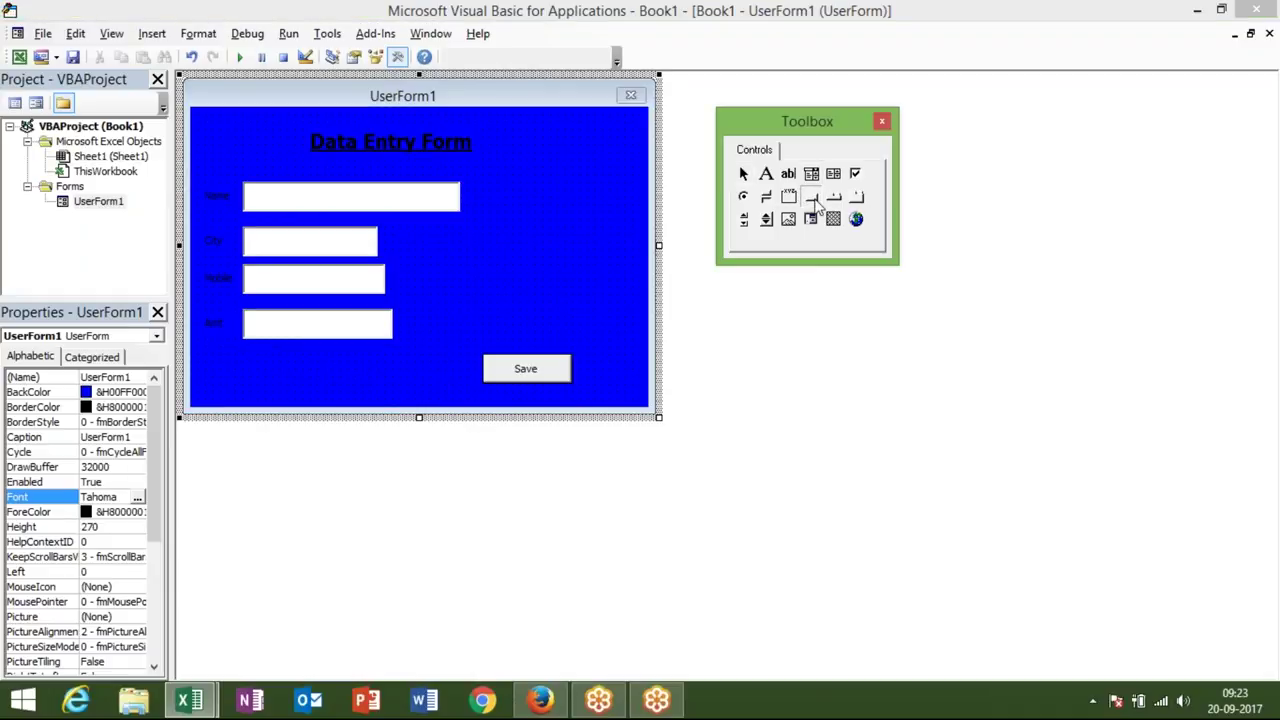
left_click_drag(250, 362, 324, 390)
left_click(324, 390)
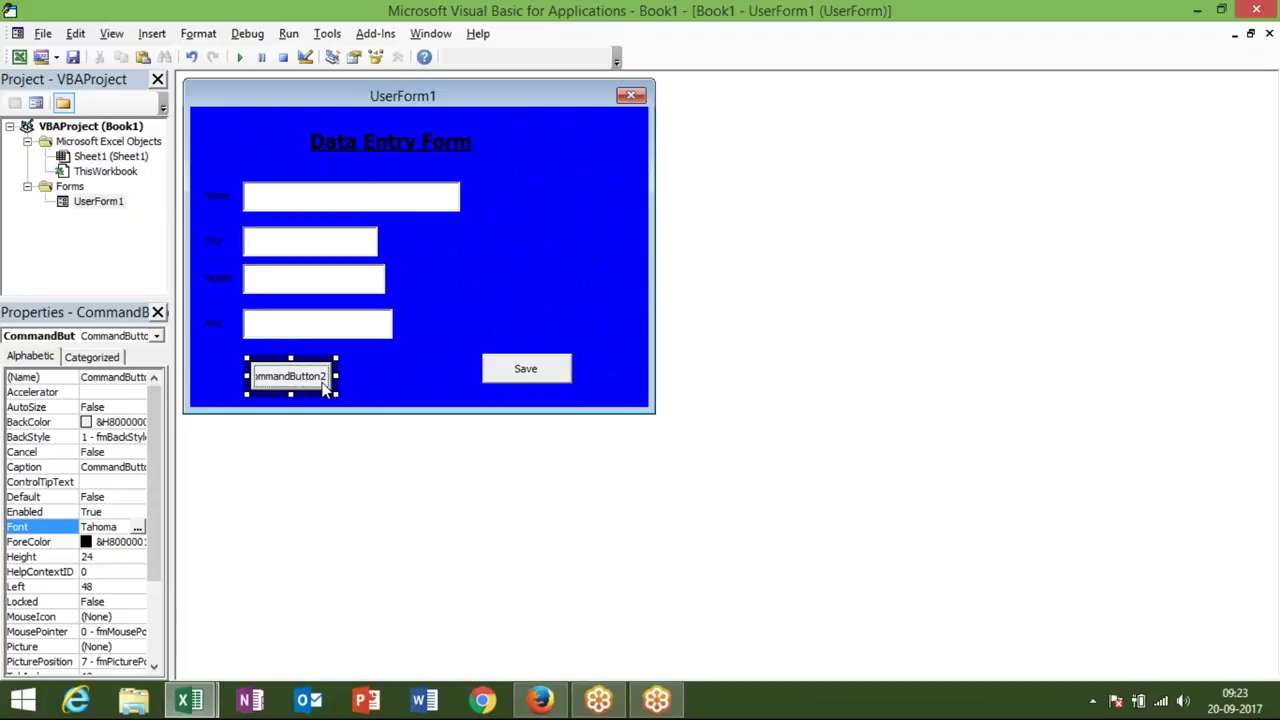
key("ctrl+a")
key("BackSpace")
type("E")
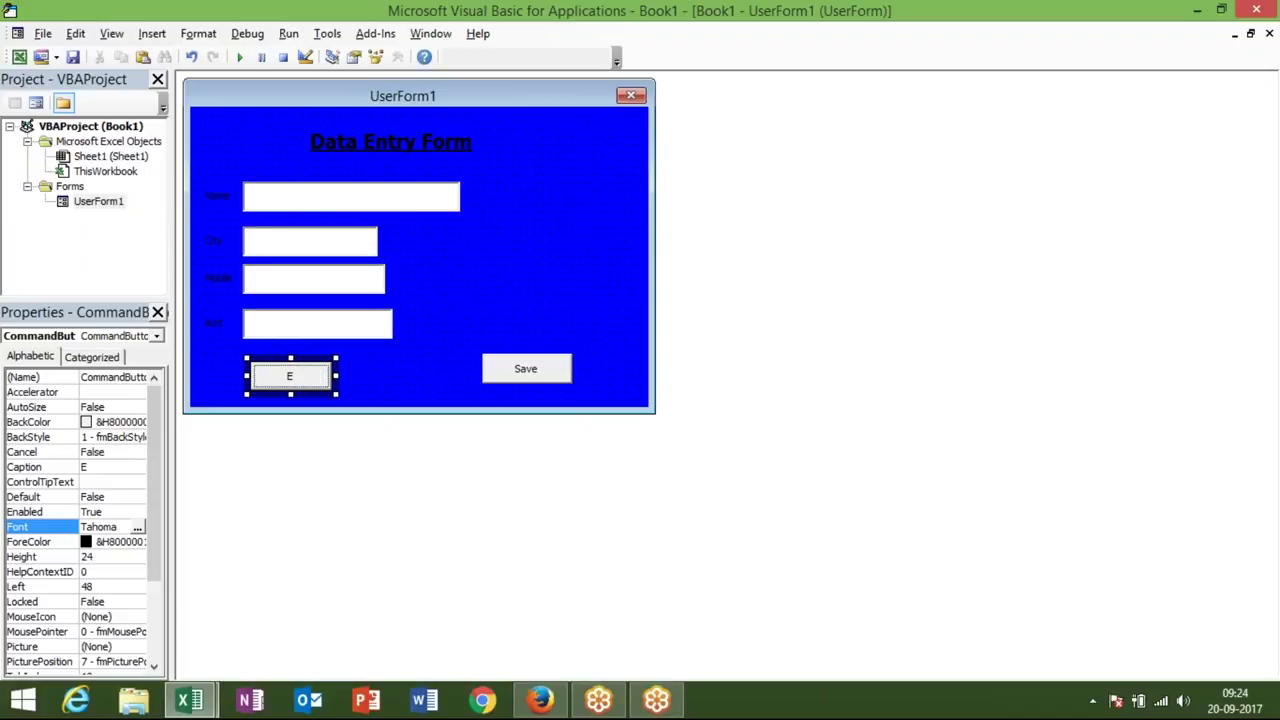
key("BackSpace")
type("Clear")
left_click(440, 344)
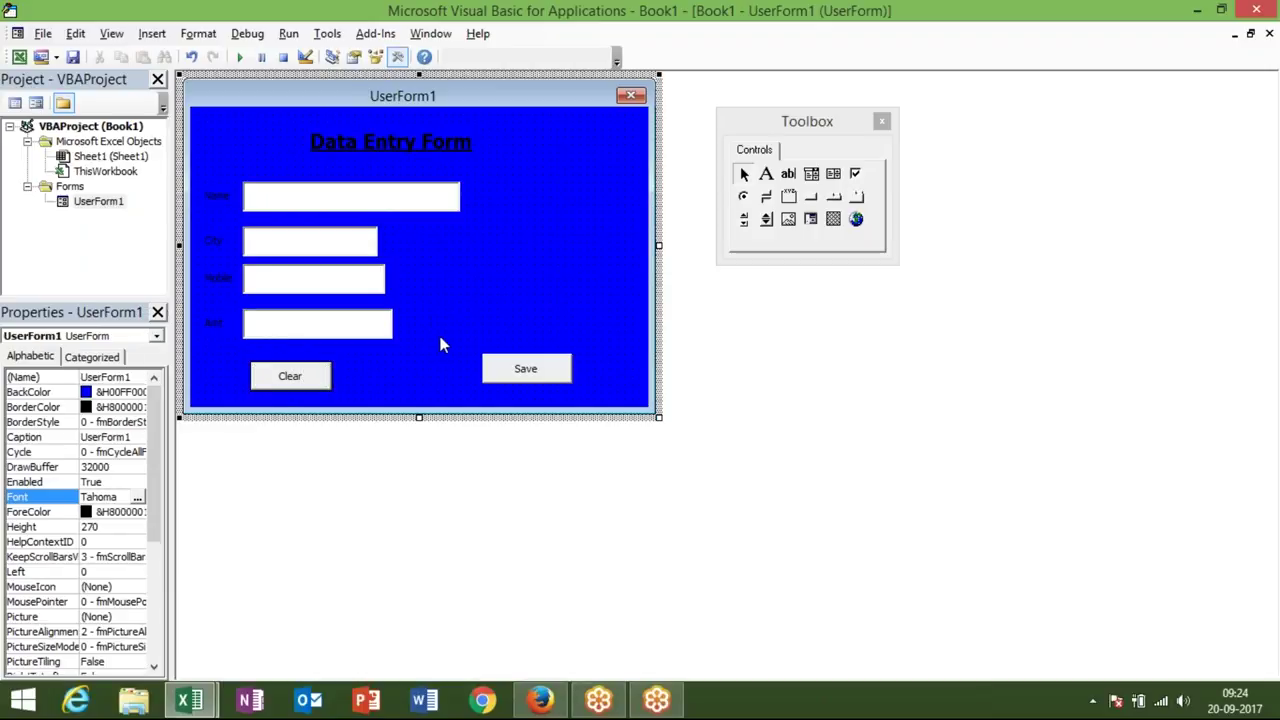
Run the form, click City, Save and Clear to test focus, then close it.
left_click(239, 57)
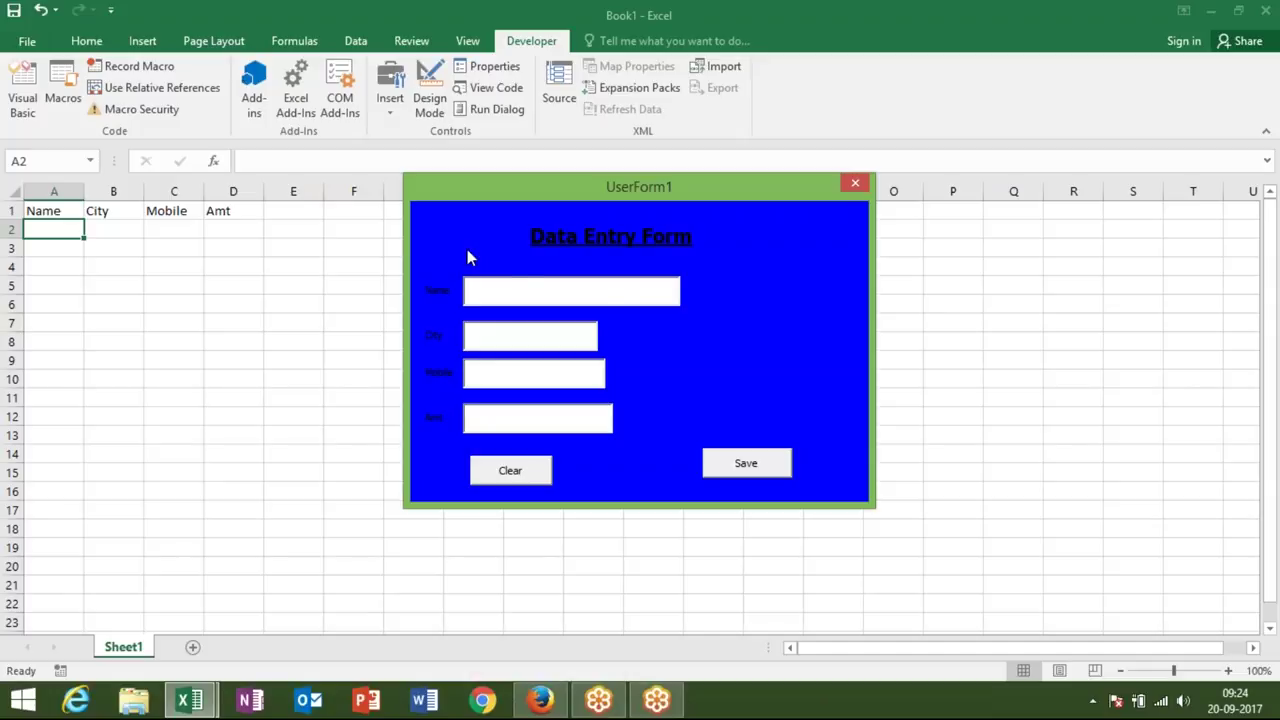
left_click(509, 338)
left_click(750, 462)
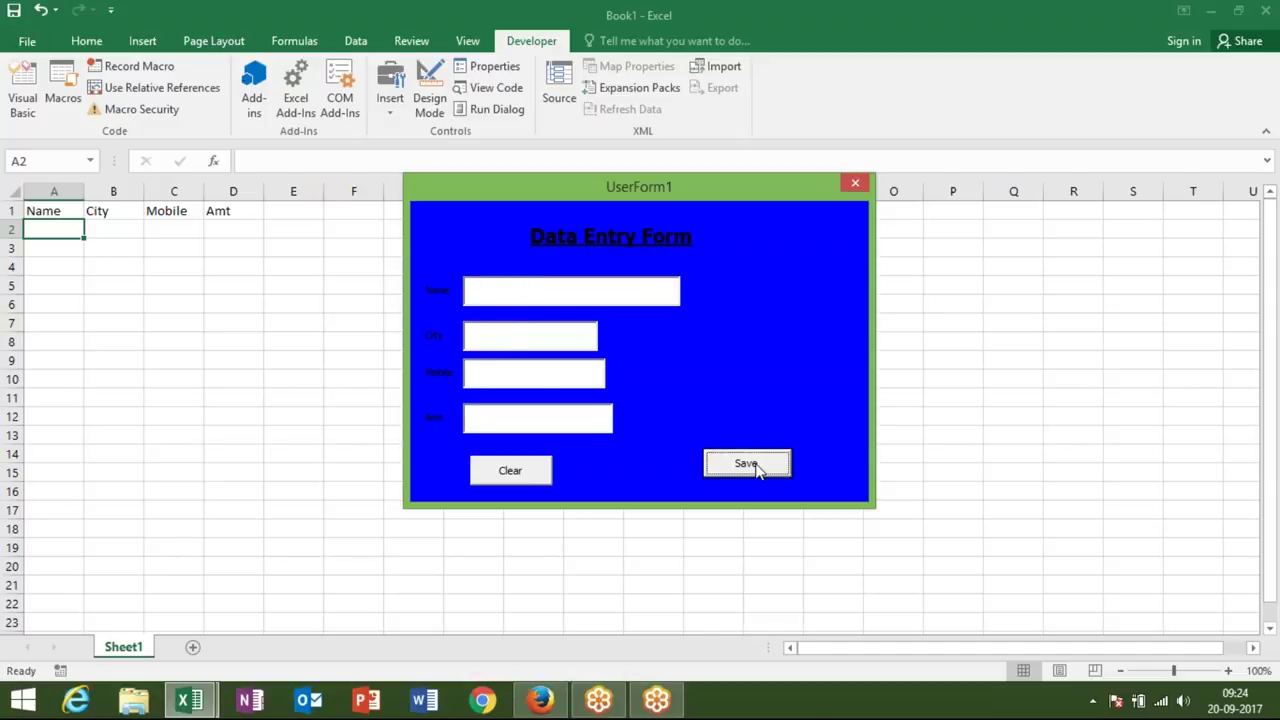
left_click(510, 466)
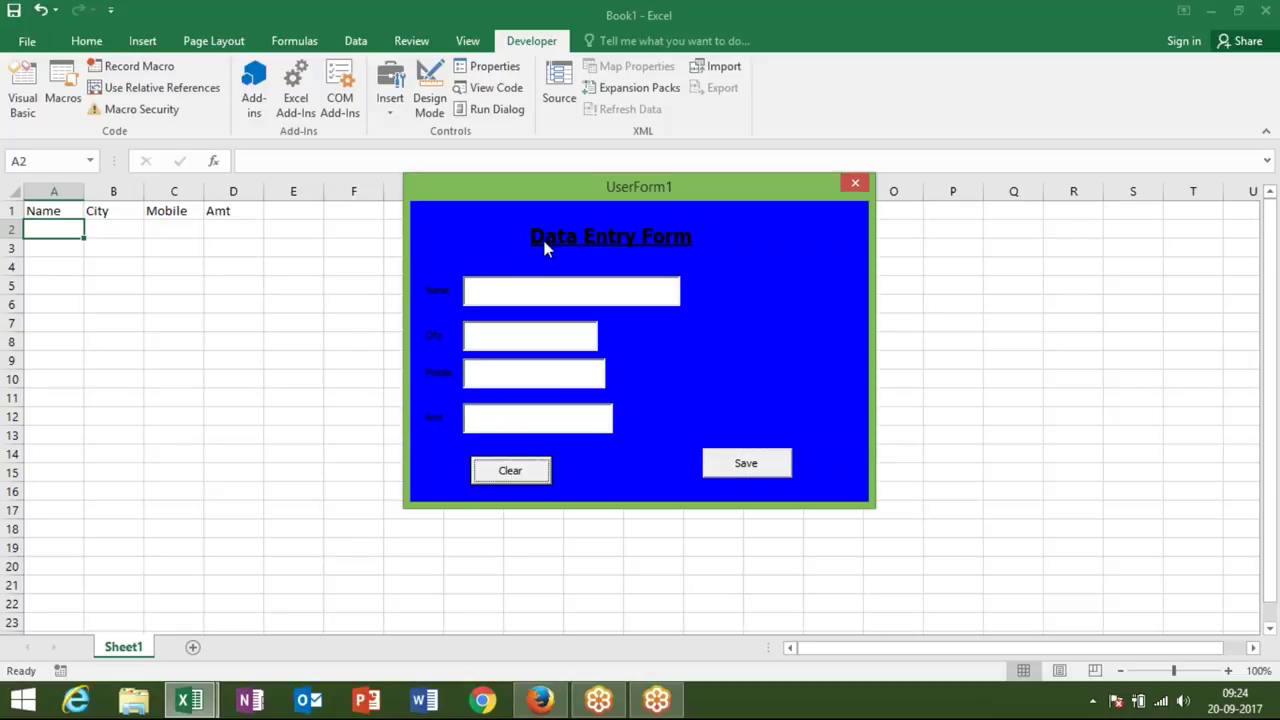
left_click(772, 460)
left_click(529, 472)
left_click(853, 183)
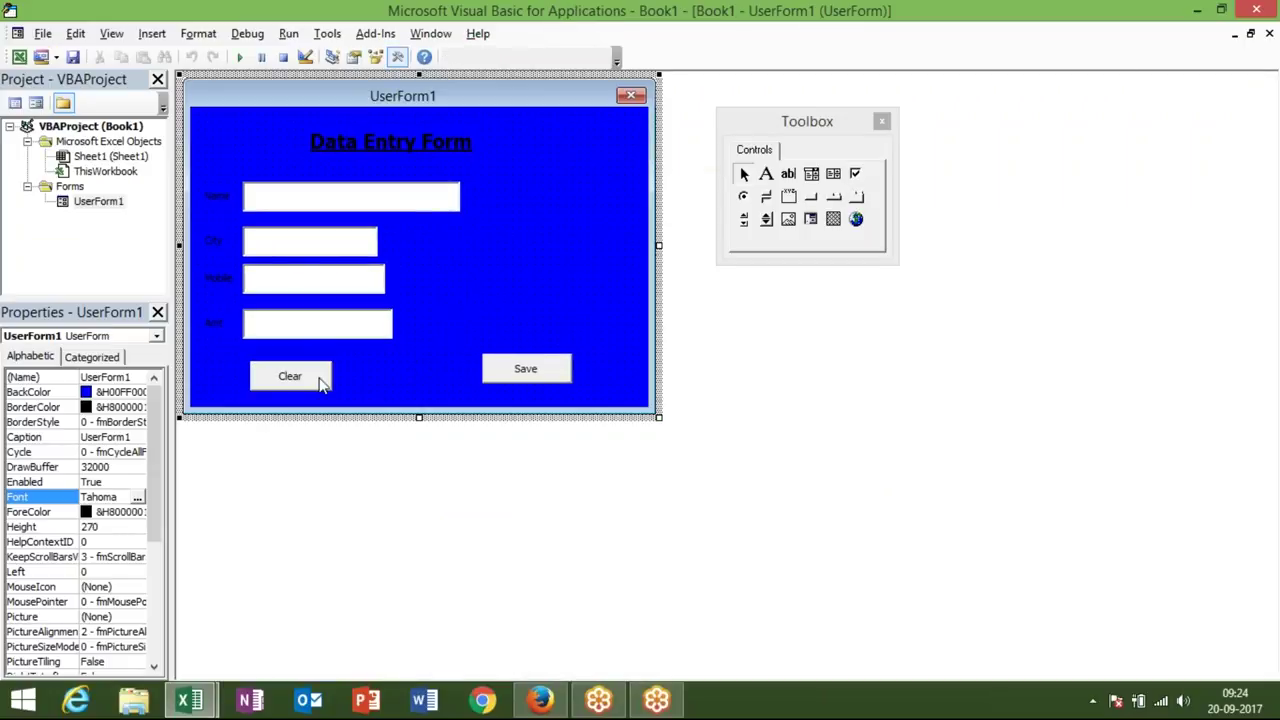
Raise the Clear button so it sits level with Save.
left_click(322, 386)
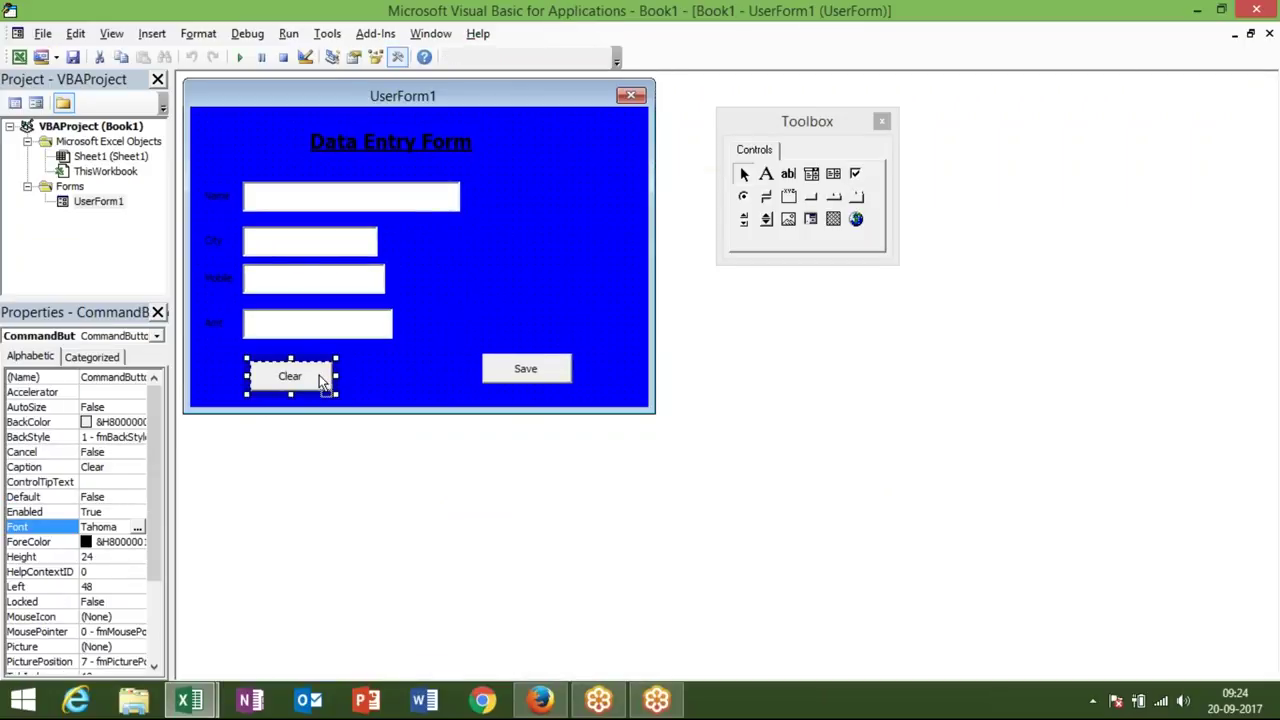
left_click_drag(325, 385, 325, 377)
left_click(418, 369)
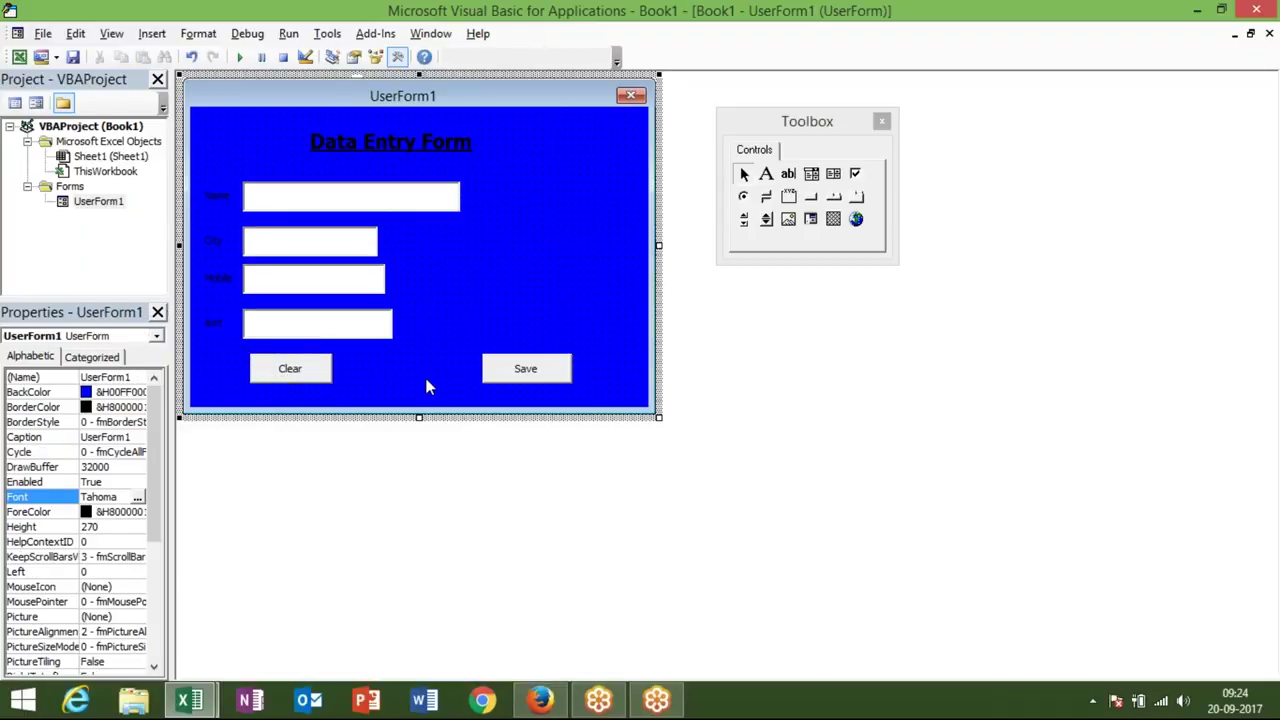
Open the Save button's click code and delete the empty UserForm_Click procedure.
left_click(502, 375)
double_click(502, 375)
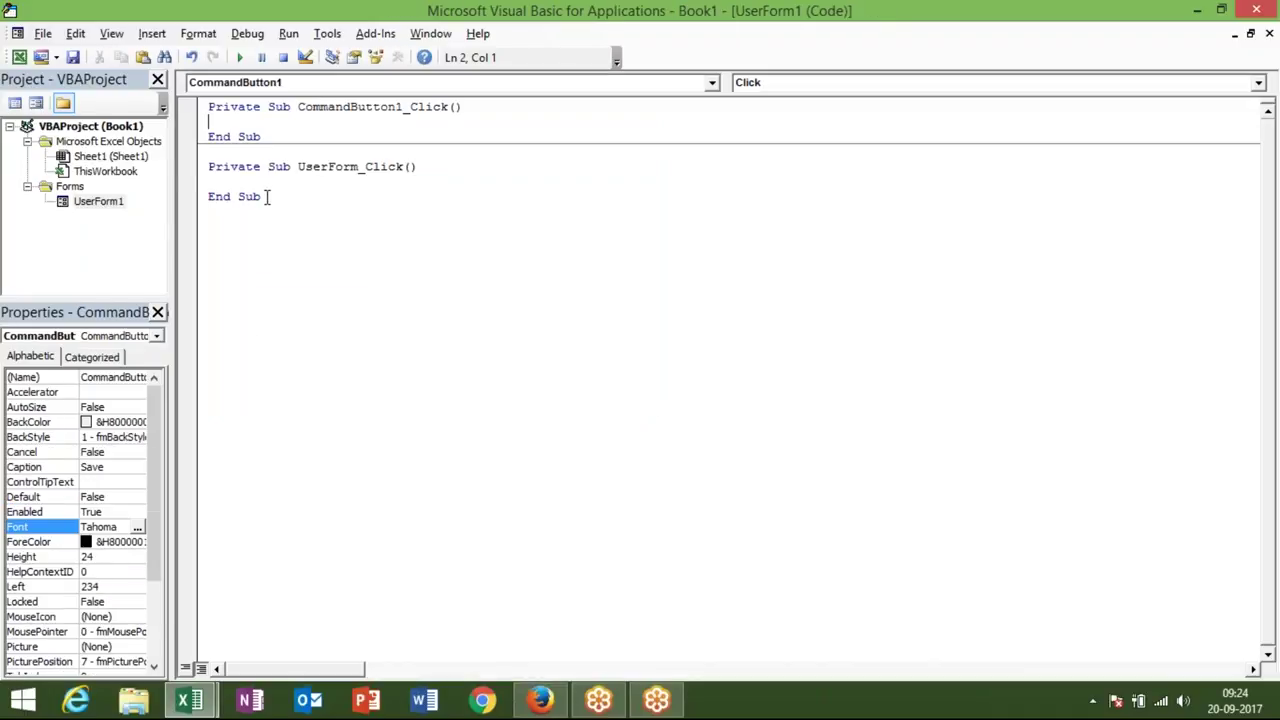
left_click_drag(264, 196, 189, 168)
key("Delete")
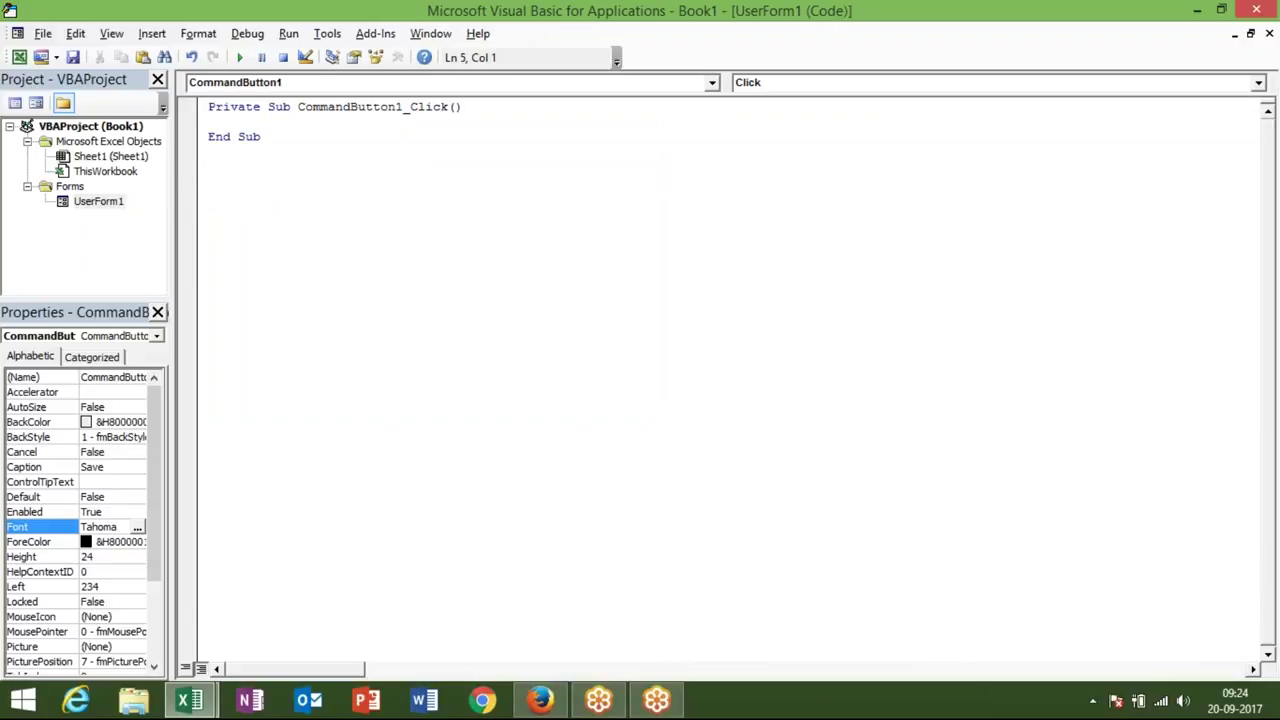
left_click(217, 124)
Switch to Excel to check Sheet1's column A rows, then return to the code.
key("alt+F11")
left_click(41, 420)
key("ctrl+Home")
key("Down")
key("Down")
key("Down")
key("Down")
key("alt+F11")
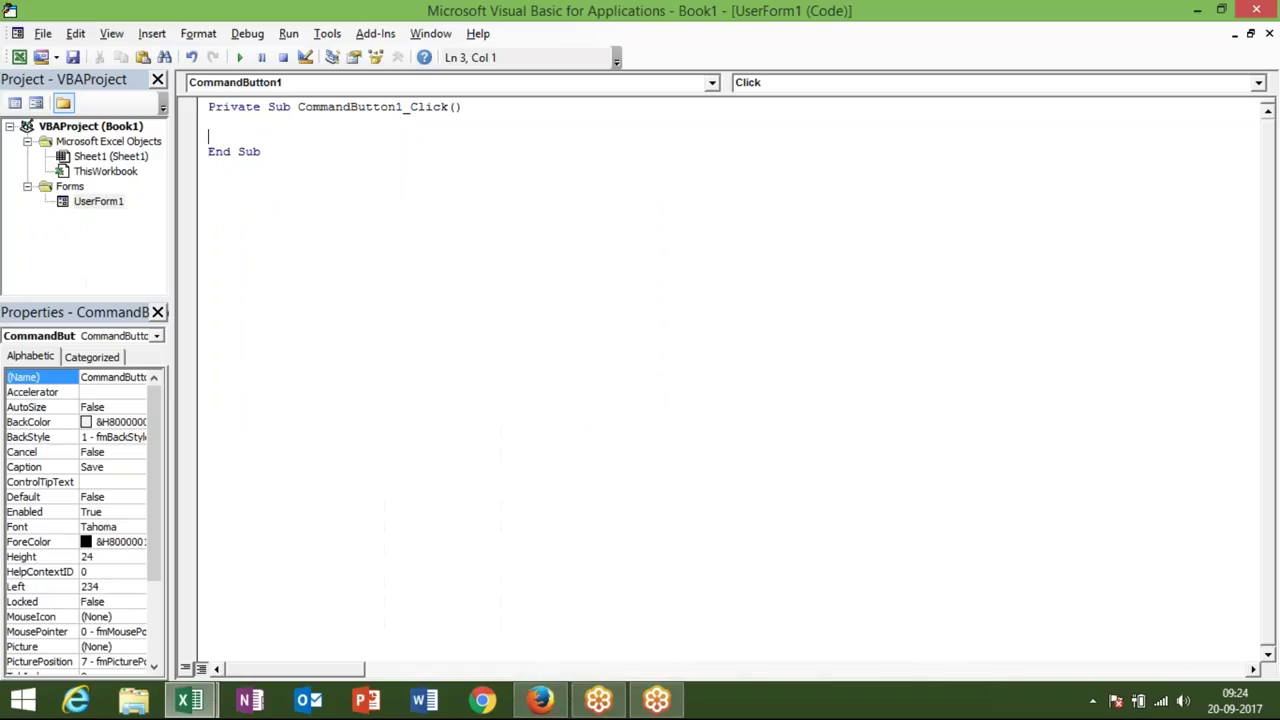
Write Sheets("sheet1").Range("A65000").End(xlUp).Offset(1,0).Value = Me.TextBox1.Value in the Save routine.
type("sheets(")
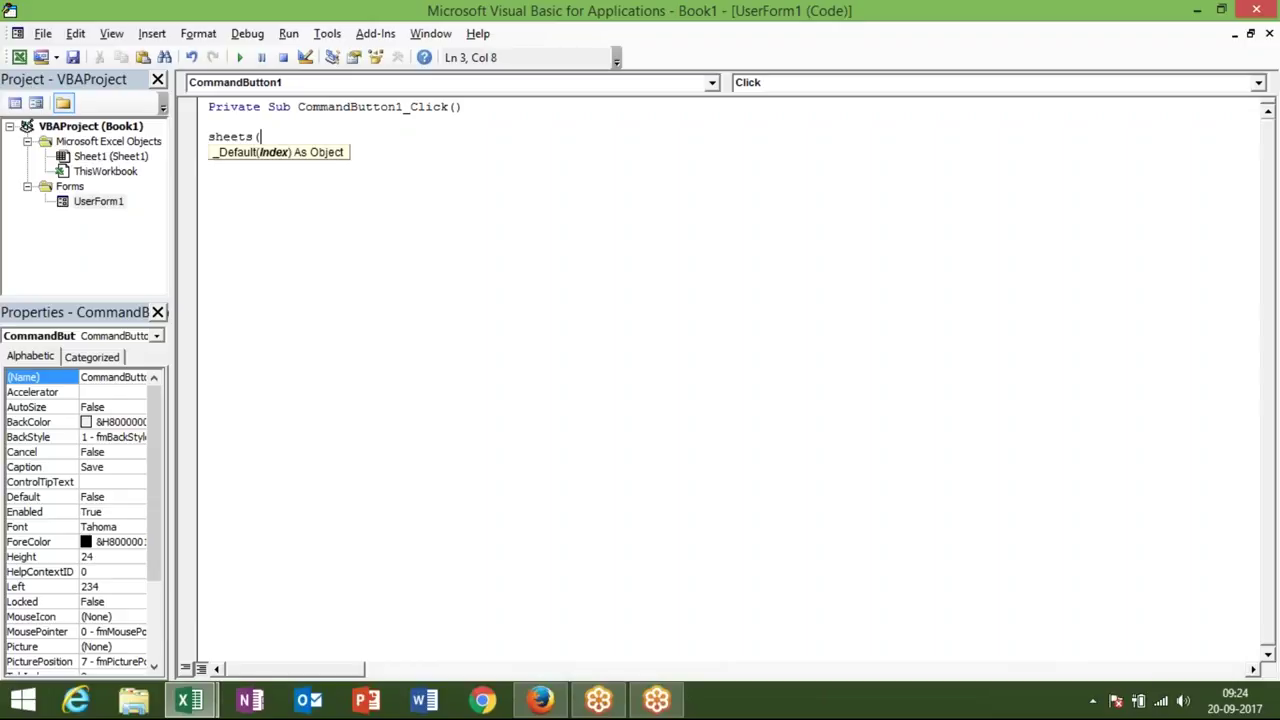
key("alt+F11")
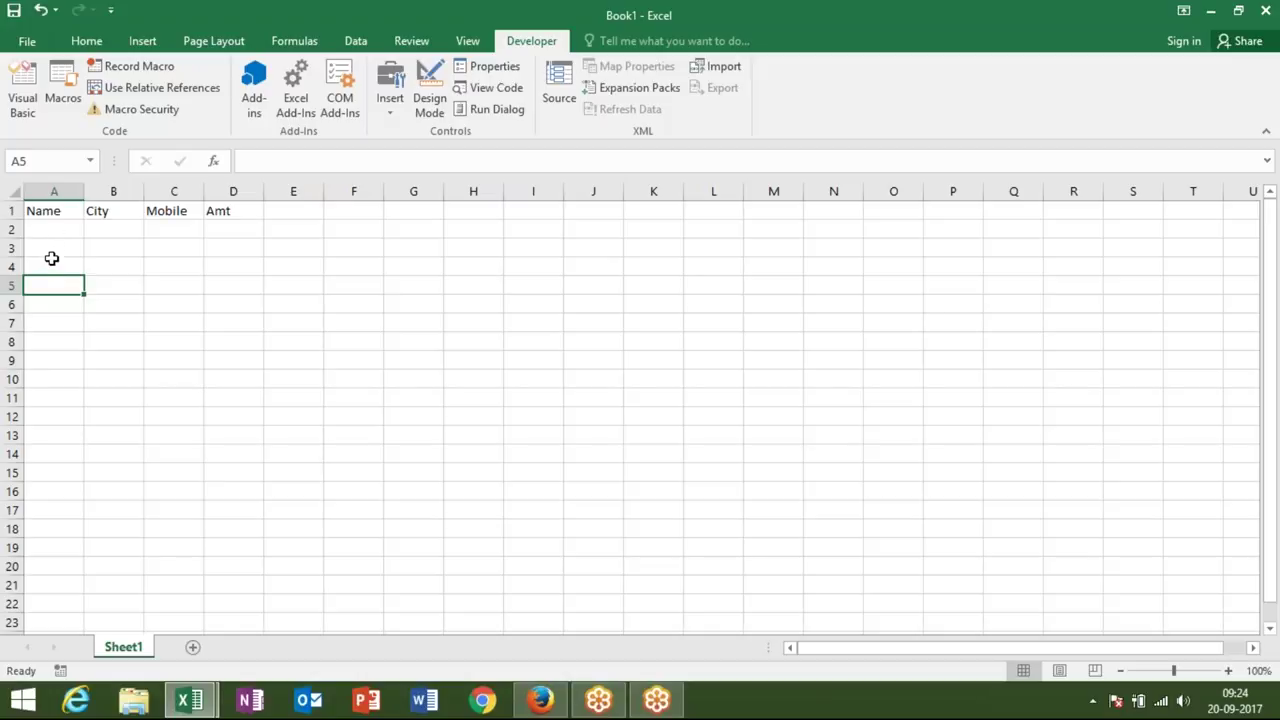
key("alt+F11")
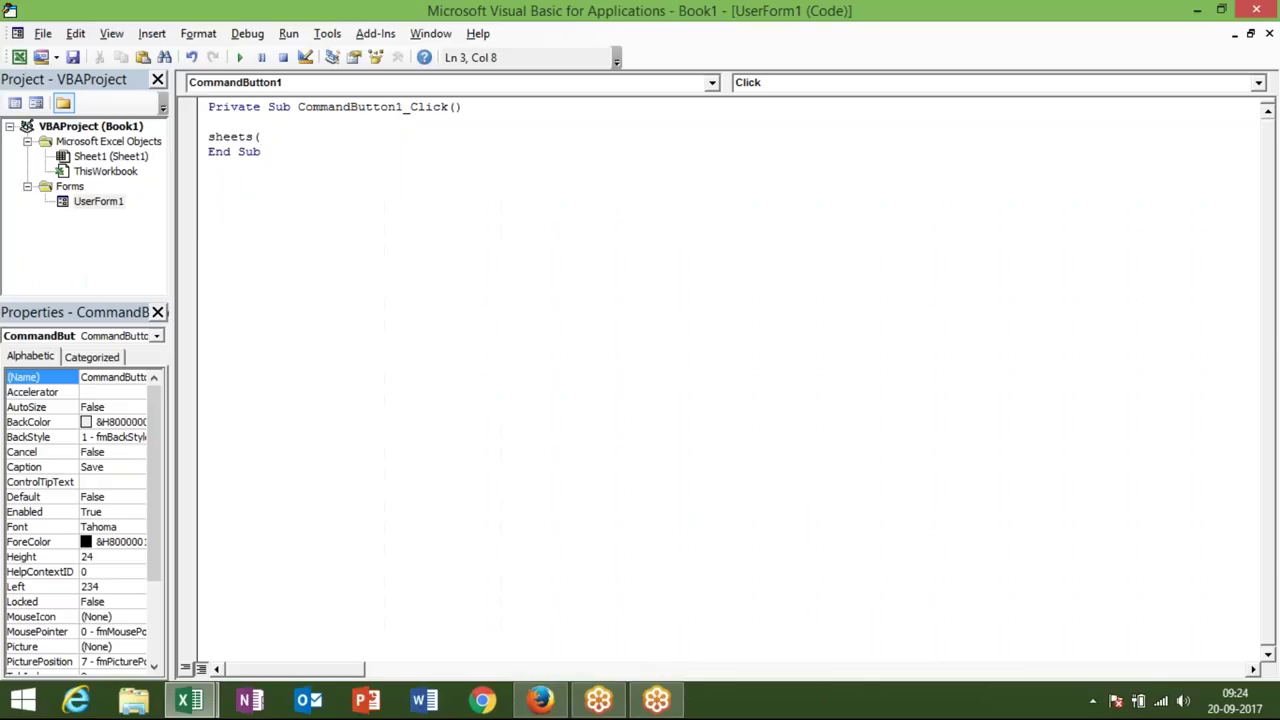
type("\"sheet1\")")
type(".range(\"A65000\").end(xl")
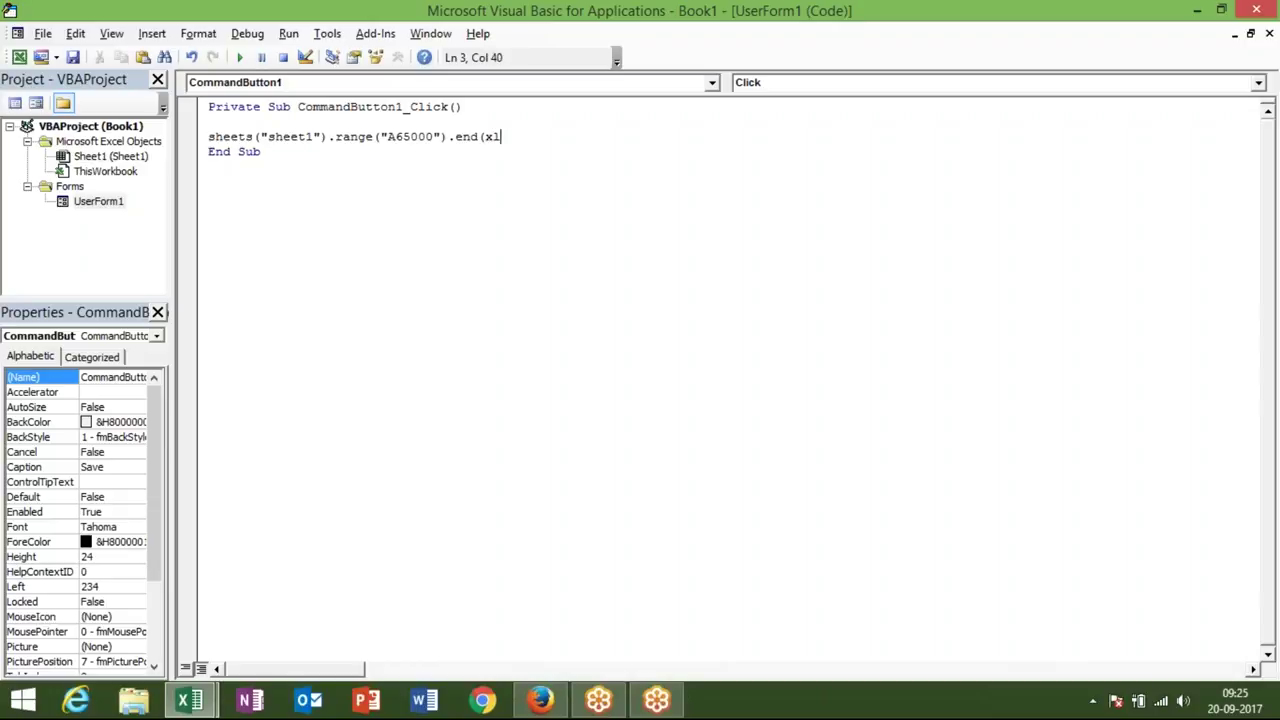
type("up).")
type("off")
type("set(1,0)")
type(".value =me.te")
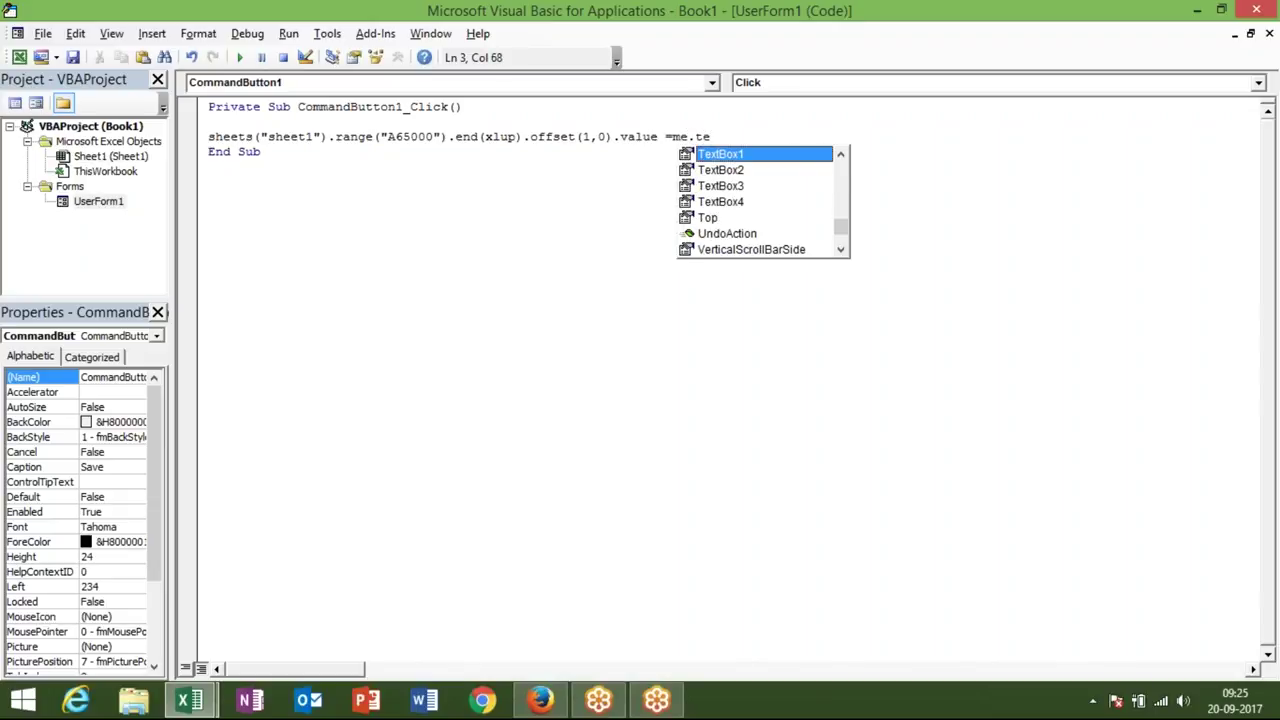
key("Tab")
type(".c")
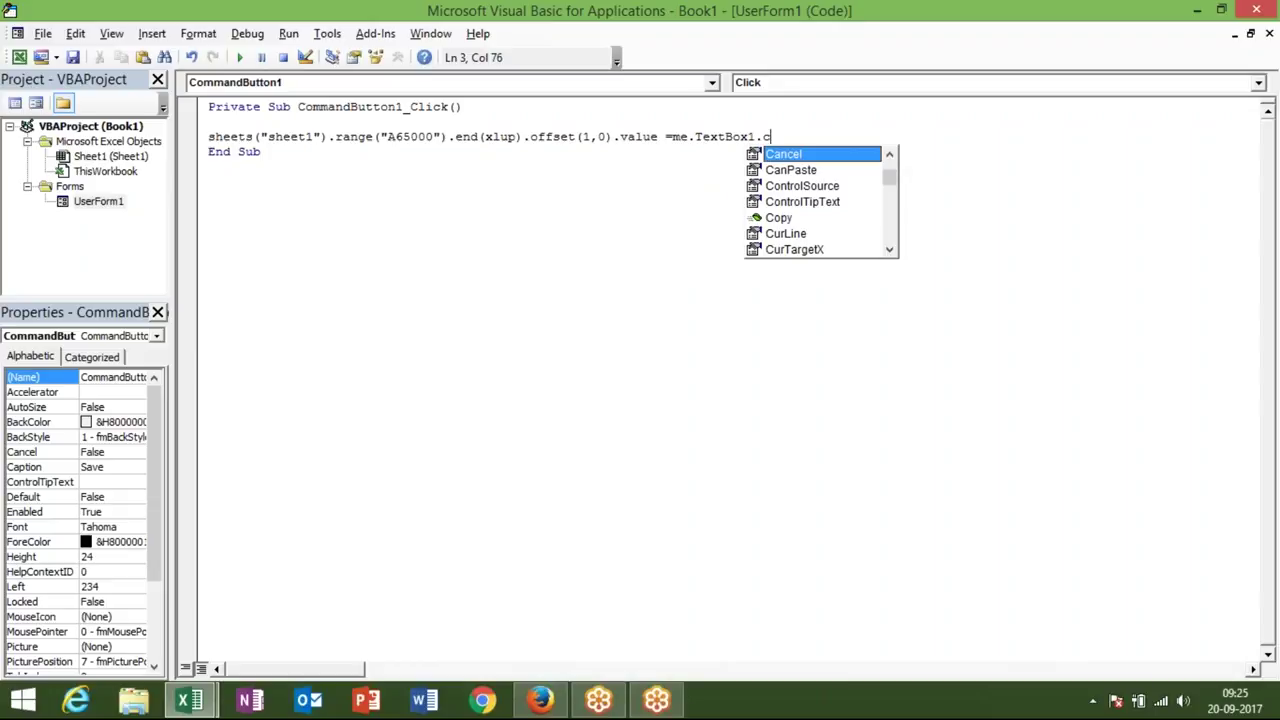
type("v")
key("BackSpace")
key("BackSpace")
type("v")
key("Tab")
key("Return")
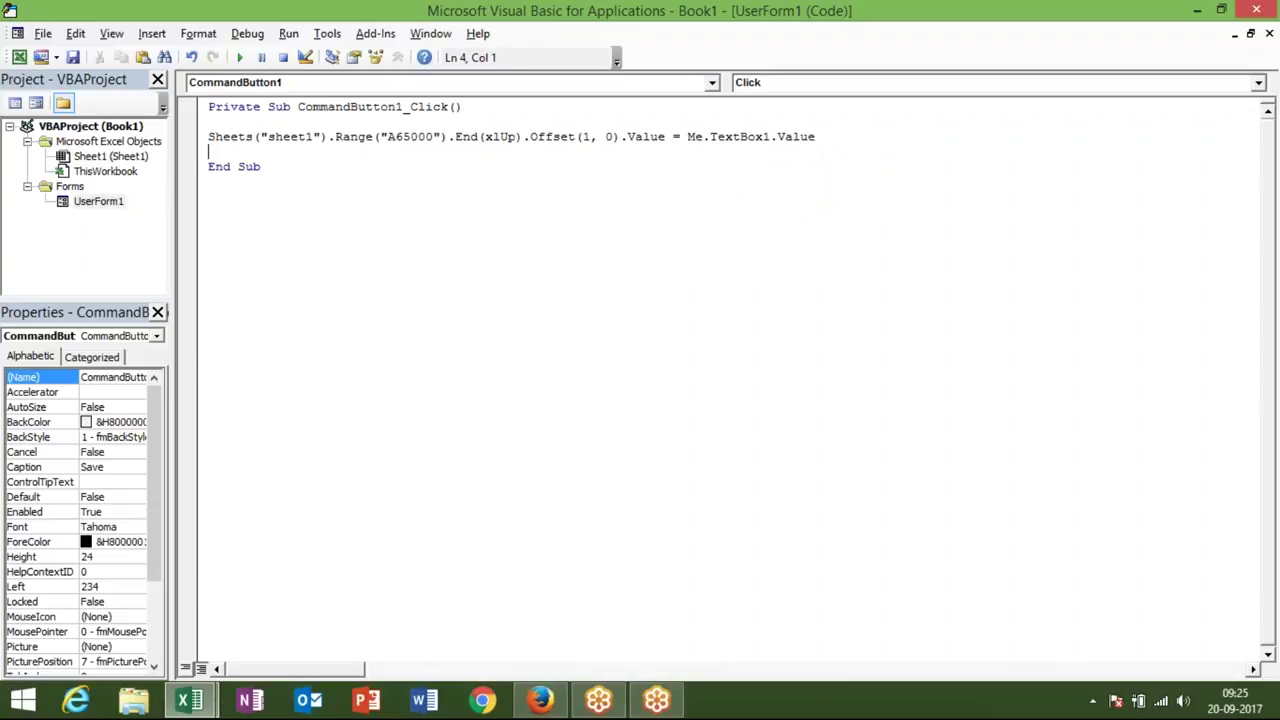
key("shift+Down")
key("ctrl+c")
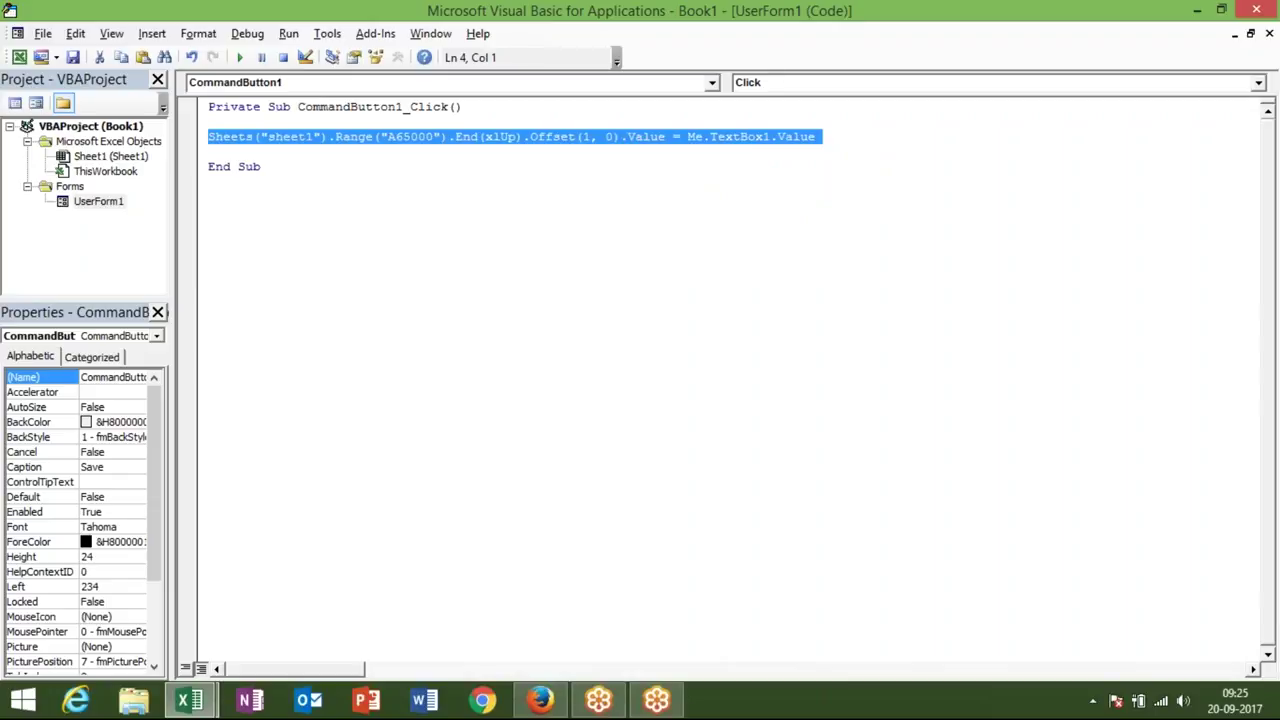
Paste a copy of the Sheets line and change it to Offset(0, 1) with TextBox2.
left_click(208, 151)
key("Return")
key("Return")
key("Return")
key("Up")
key("Up")
key("Up")
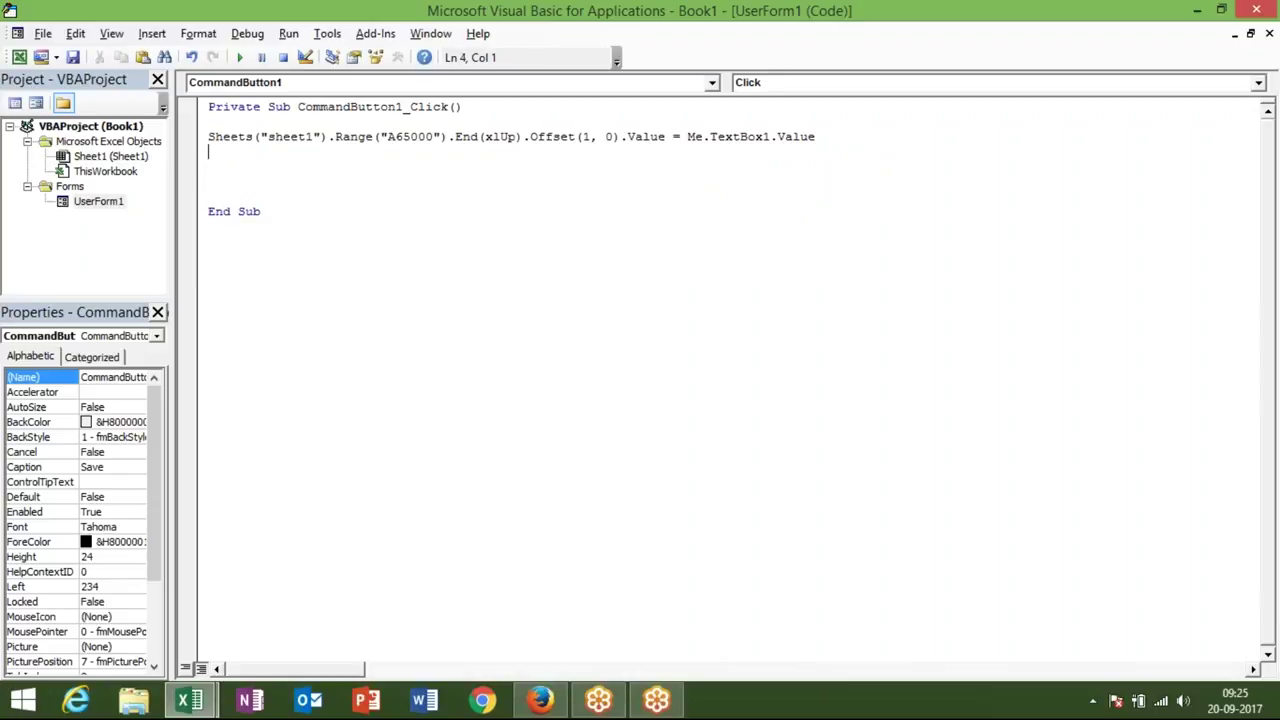
key("ctrl+v")
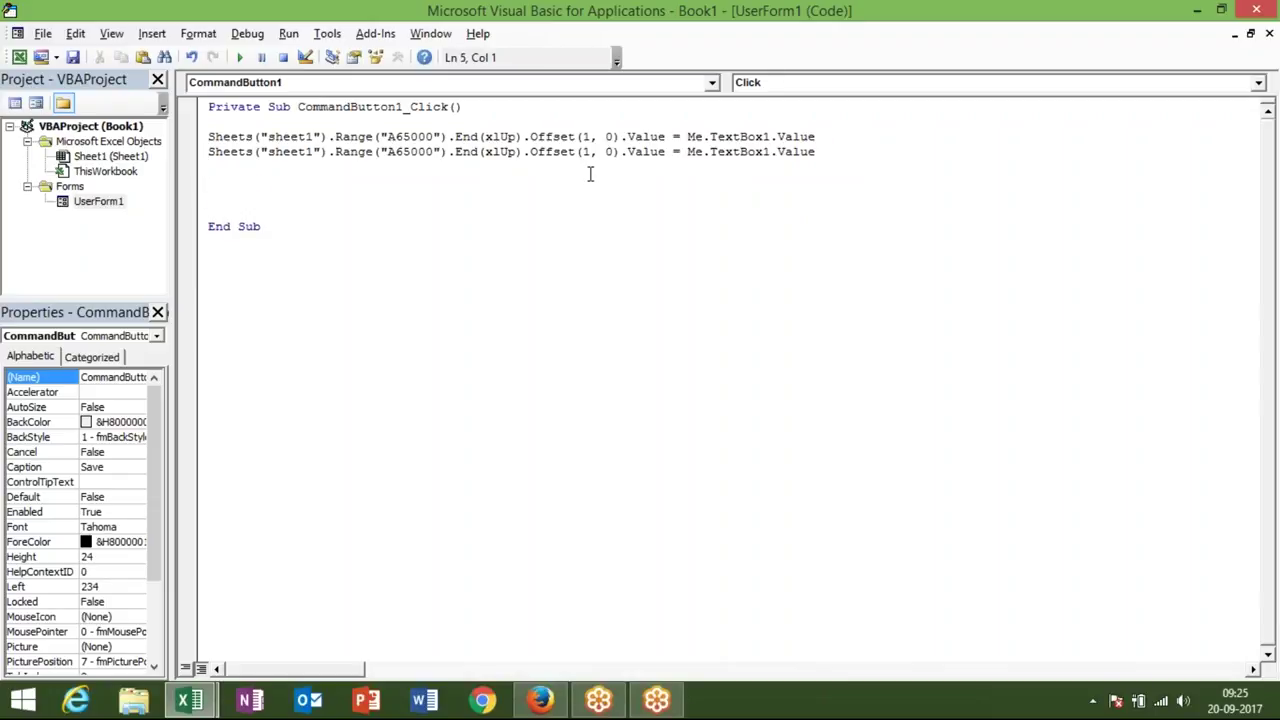
left_click(590, 152)
key("BackSpace")
type("0")
left_click(612, 152)
key("BackSpace")
type("1")
left_click(767, 155)
key("BackSpace")
type("2")
Add a second copy of the Sheets line using Offset(0, 2) and TextBox3.
left_click(506, 197)
left_click(291, 165)
key("ctrl+v")
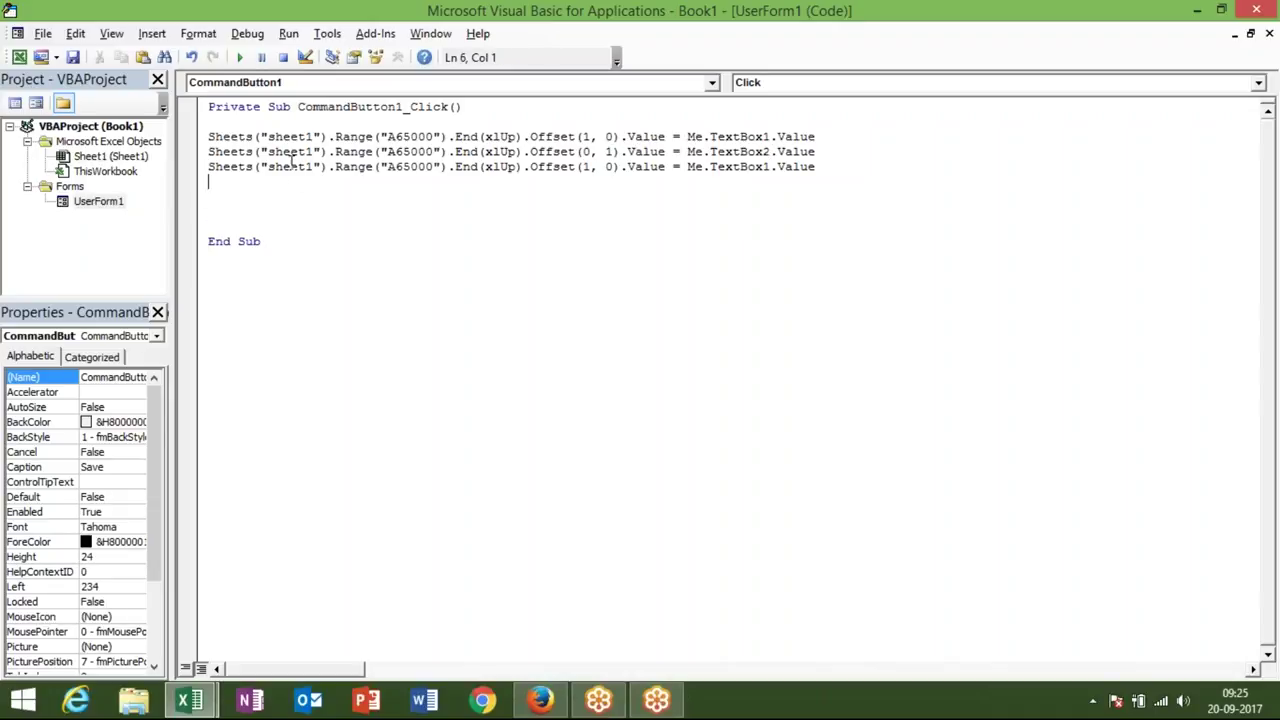
left_click(590, 166)
key("BackSpace")
type("0")
double_click(609, 166)
key("BackSpace")
type("2")
left_click(771, 167)
key("BackSpace")
type("3")
Paste a third copy, set it to Offset(0, 3) and remove TextBox1's number.
left_click(371, 183)
key("ctrl+v")
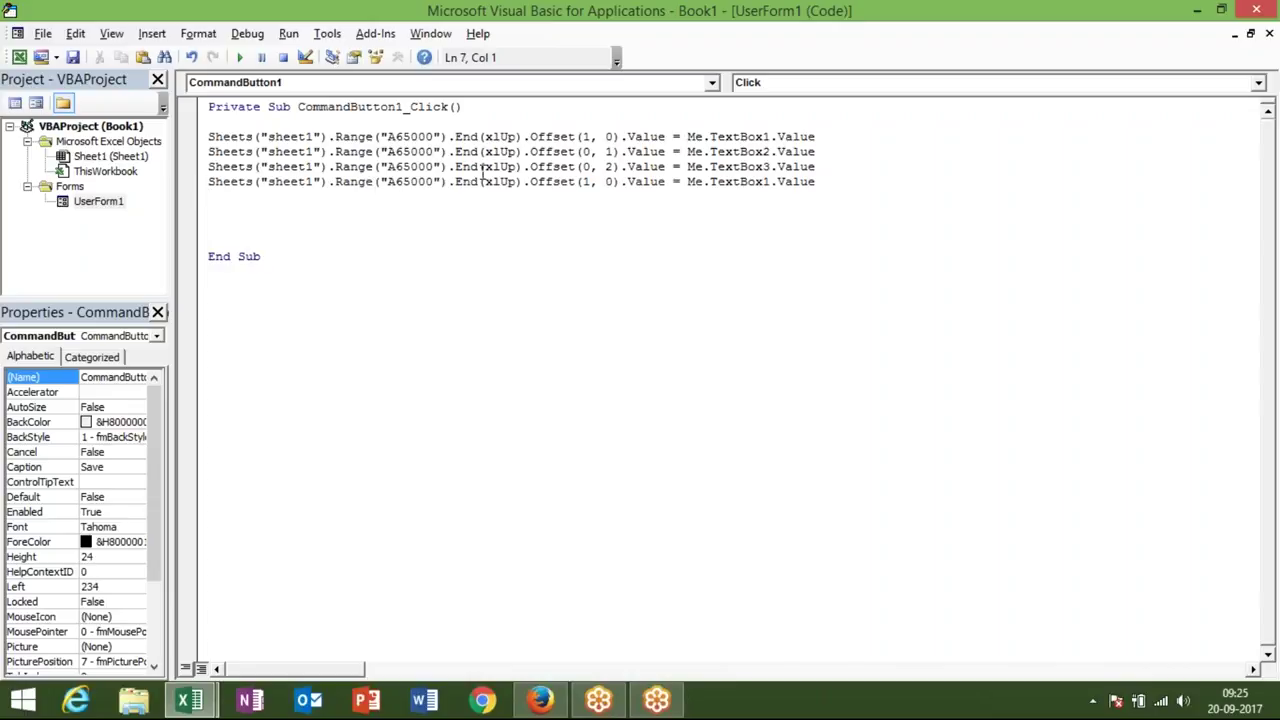
left_click(589, 186)
key("BackSpace")
type("0")
double_click(609, 182)
type("3")
left_click(772, 182)
key("BackSpace")
Make the fourth line use TextBox4, then run the form and save a name, Delhi, a mobile number and amount 1524.
type("4")
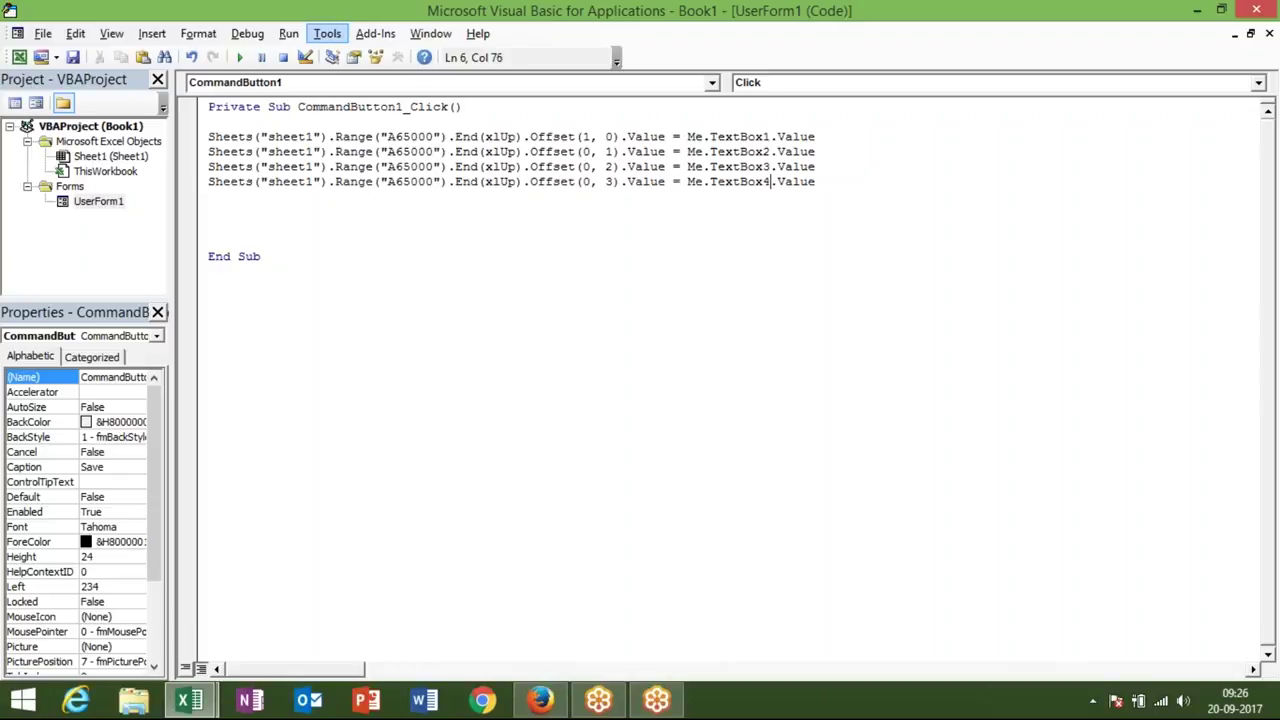
left_click(240, 56)
type("Puja")
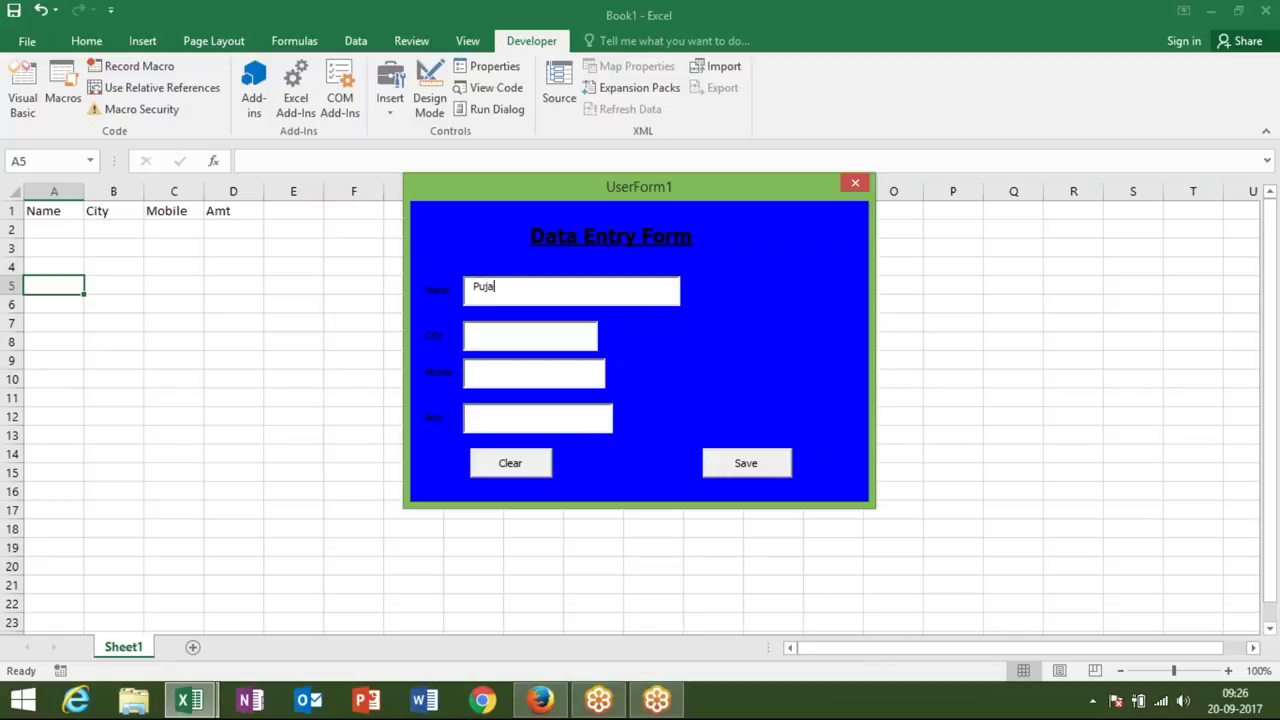
type("Delhi")
type("888025897")
type("54")
left_click(521, 423)
type("1524")
left_click(710, 463)
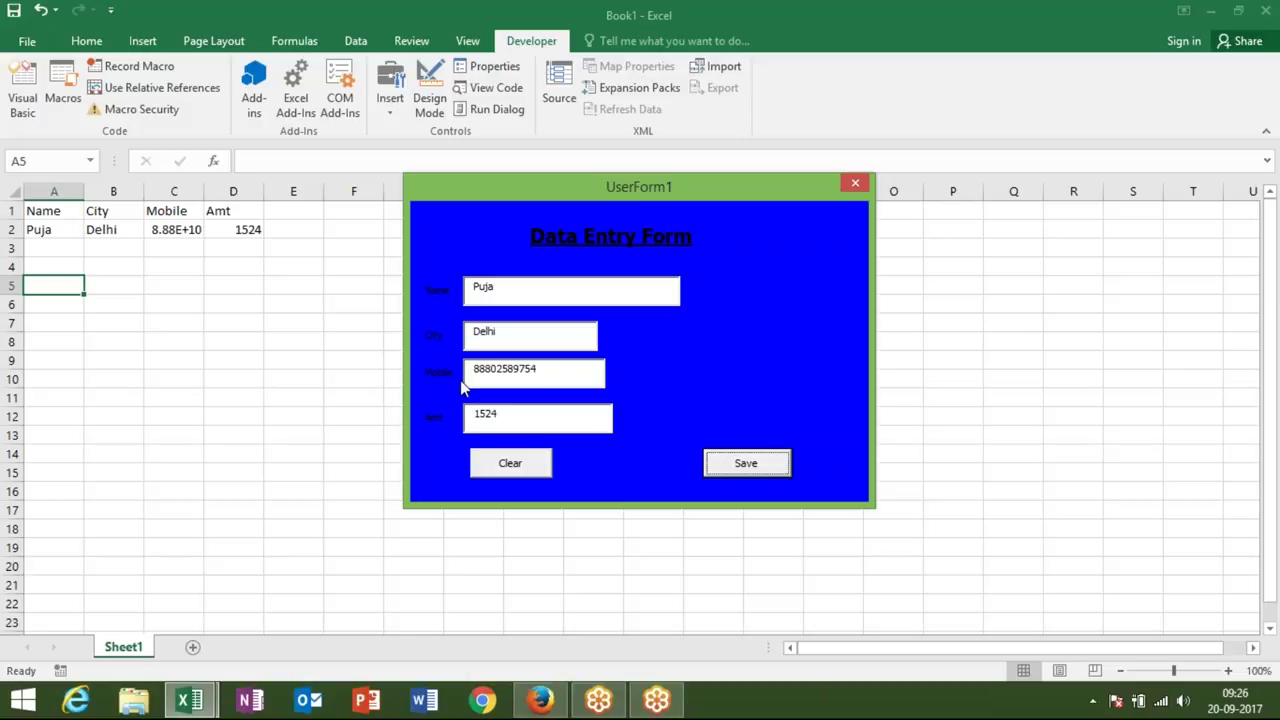
Close the running form and return to the Save button's click routine.
left_click(857, 185)
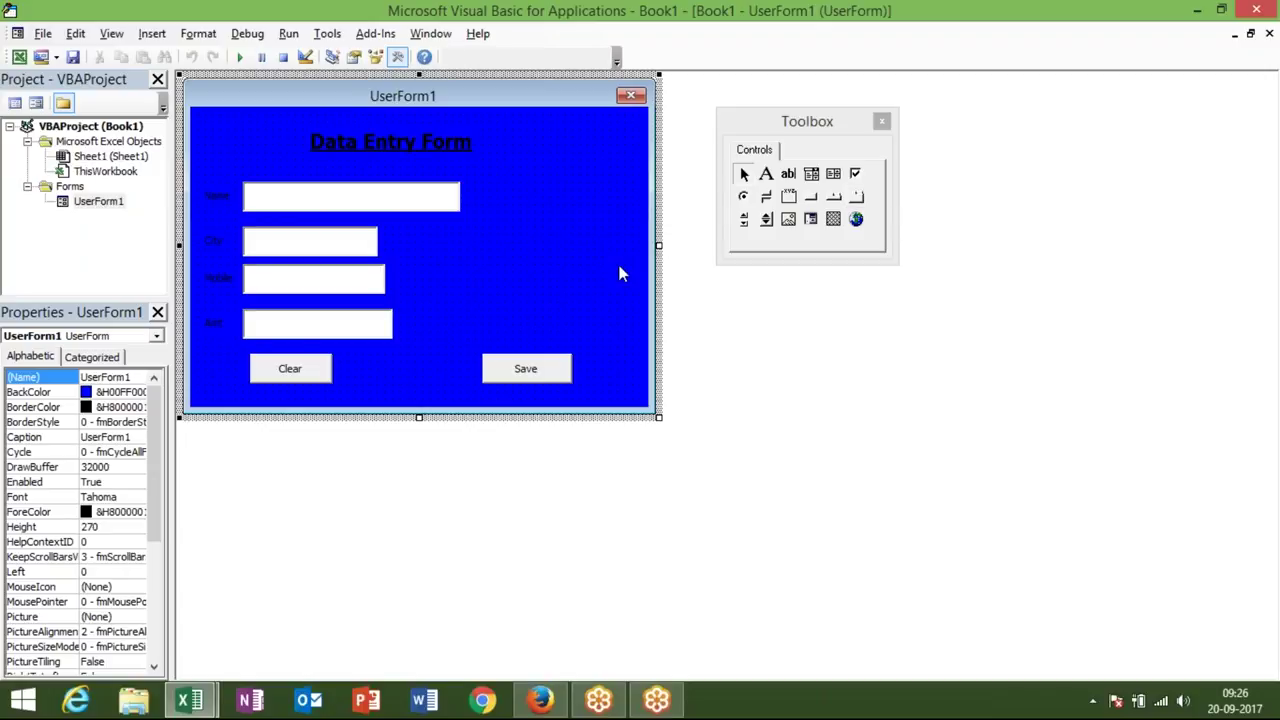
double_click(486, 370)
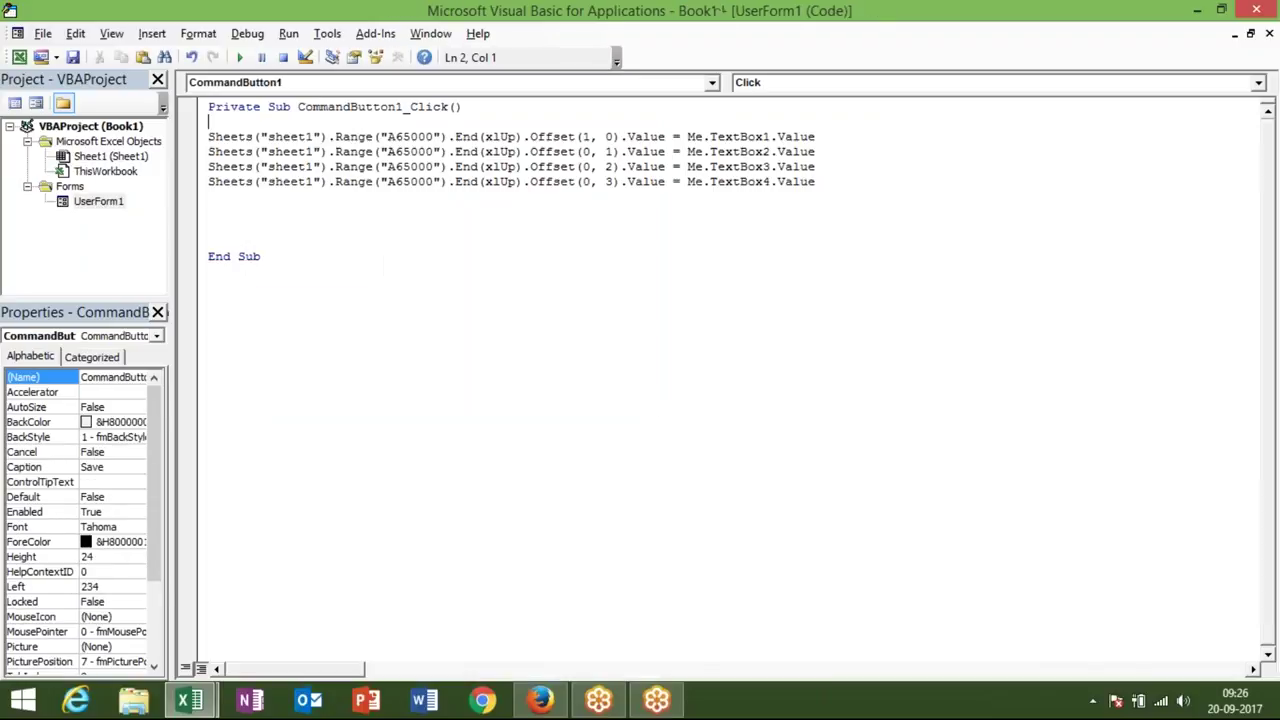
left_click(303, 255)
left_click(258, 224)
key("Up")
Insert a = MsgBox("Do you want to Saved This Data", vbYesNo, "Confirme") at the top of Save.
type("msgbo")
type("x")
key("BackSpace")
key("BackSpace")
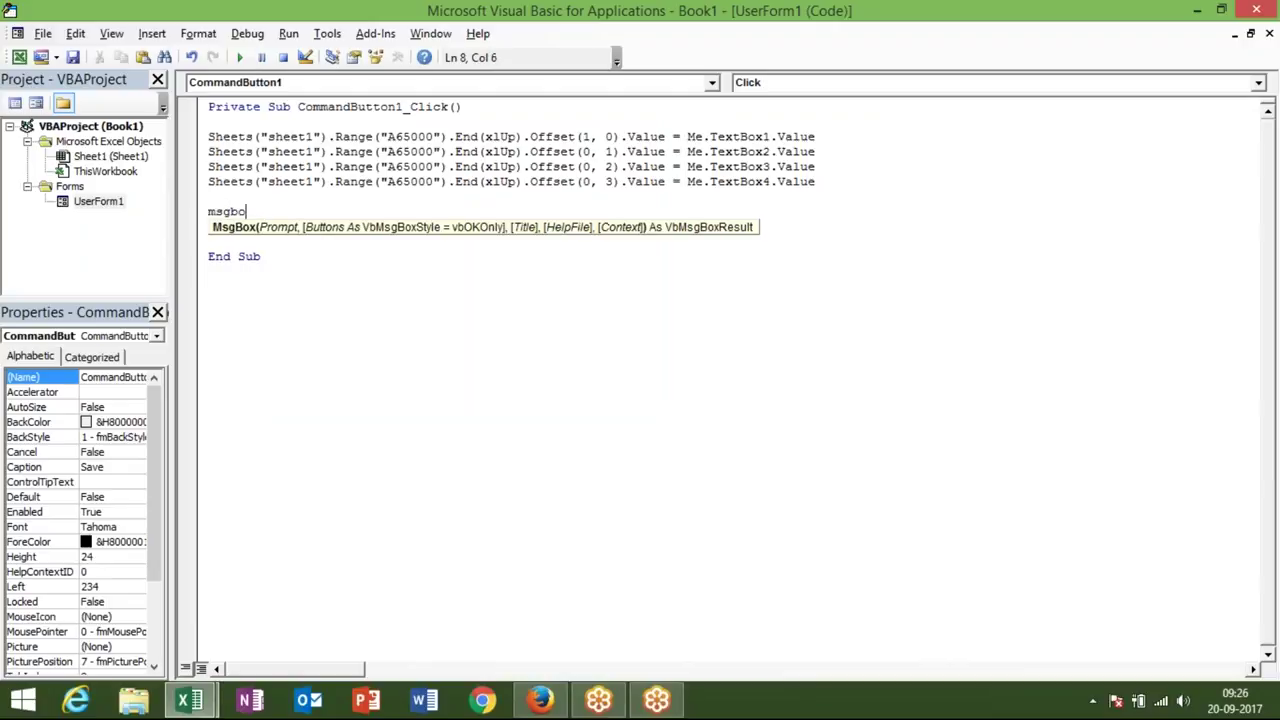
key("BackSpace")
key("BackSpace")
key("BackSpace")
key("BackSpace")
key("BackSpace")
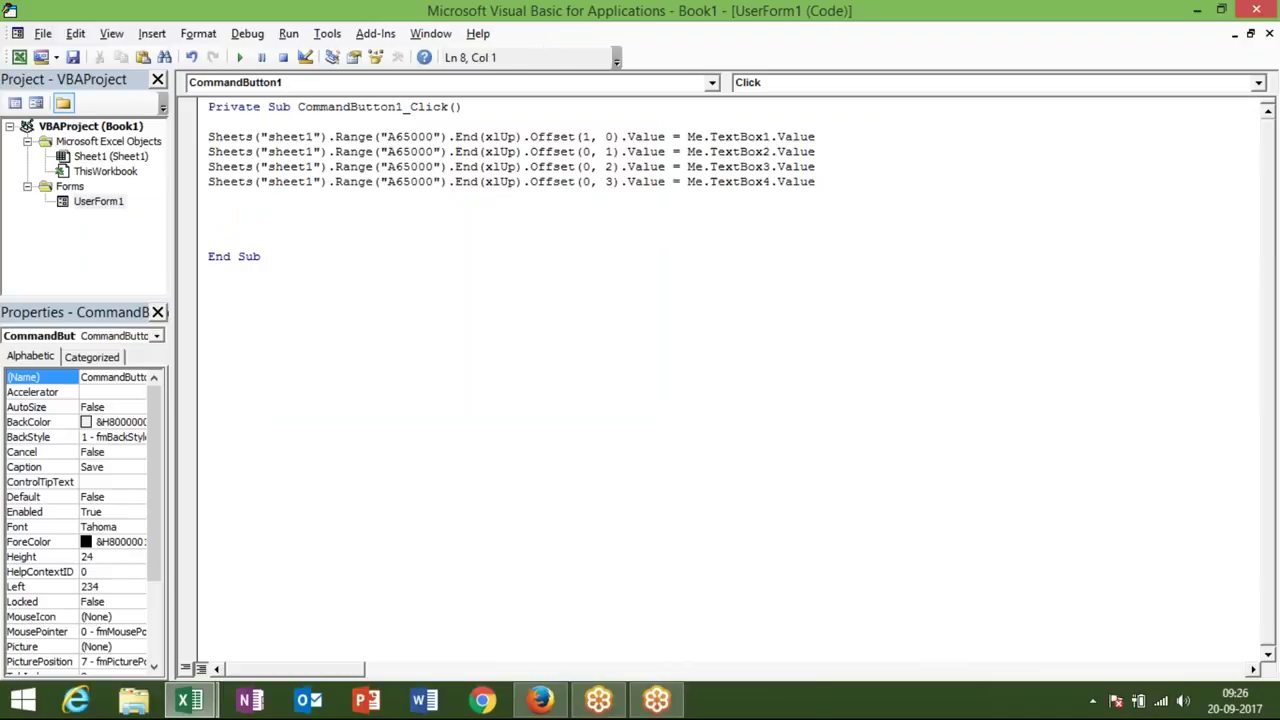
type("a=msg")
type("box")
type("(\"Do yu")
key("BackSpace")
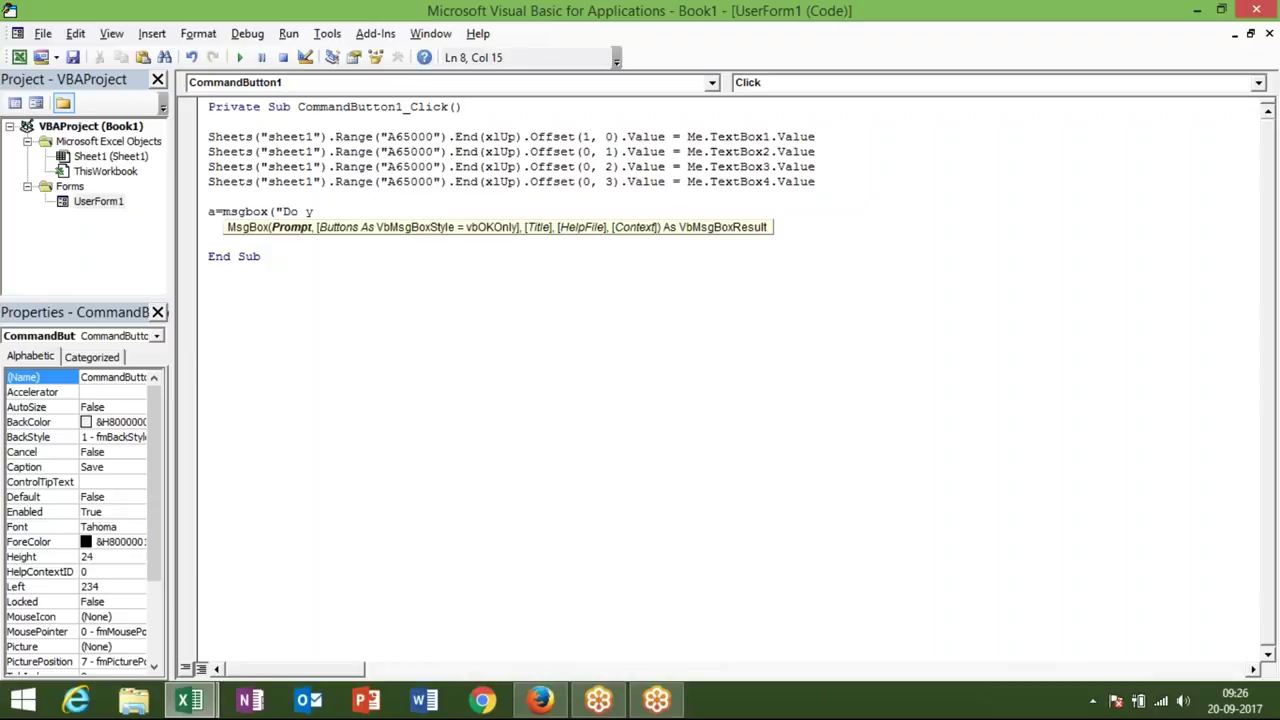
key("BackSpace")
key("BackSpace")
key("BackSpace")
key("BackSpace")
key("BackSpace")
key("BackSpace")
key("BackSpace")
key("Up")
key("Up")
key("Up")
key("Up")
key("Up")
key("Return")
key("Up")
type("a=msgbox(\"Do you")
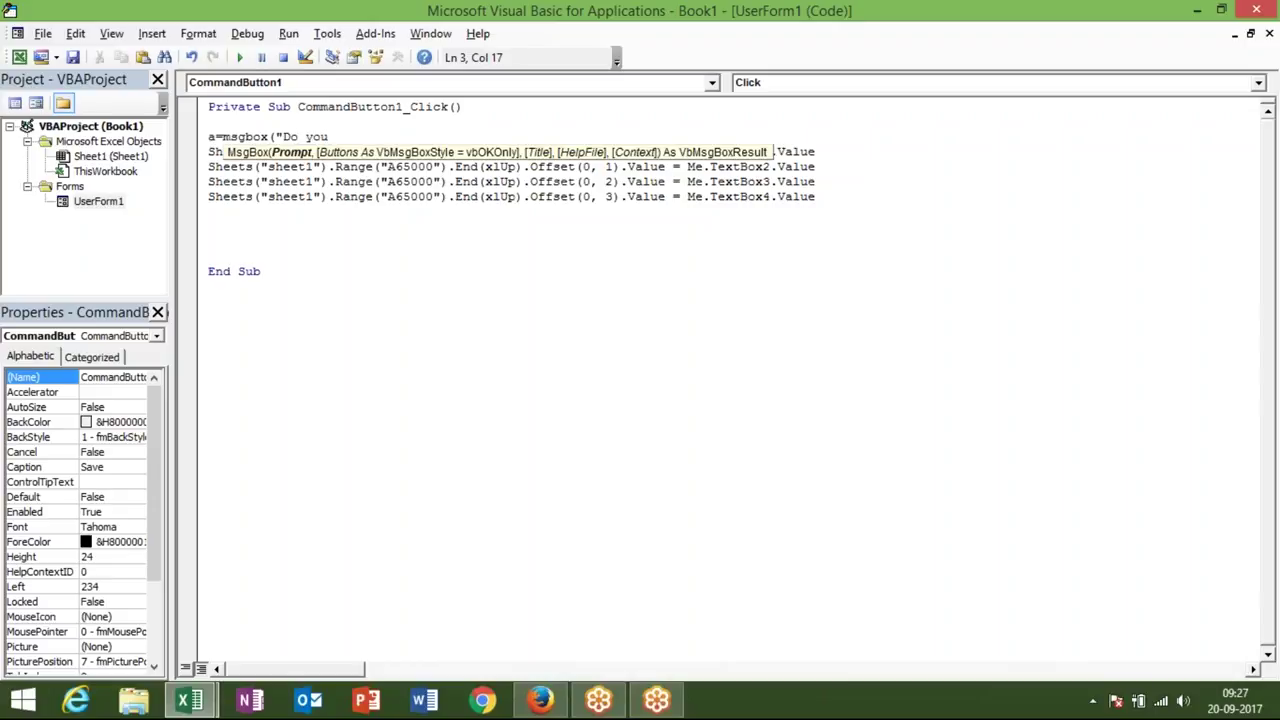
type(" want to Saved This ")
type("Data\",")
key("Down")
key("Down")
key("Down")
key("Down")
key("Down")
key("Down")
key("Down")
key("Down")
key("Down")
key("Down")
key("Down")
key("Down")
key("Down")
key("Down")
key("Down")
key("Down")
key("Down")
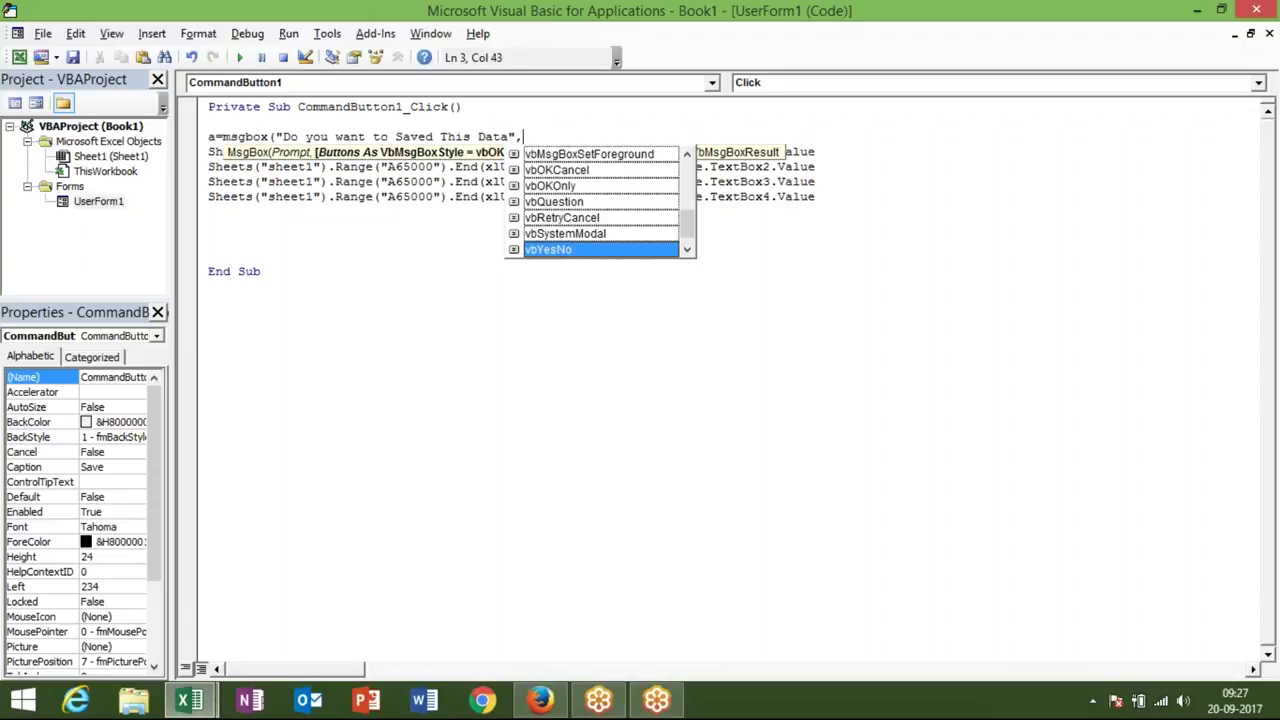
key("Tab")
type(",")
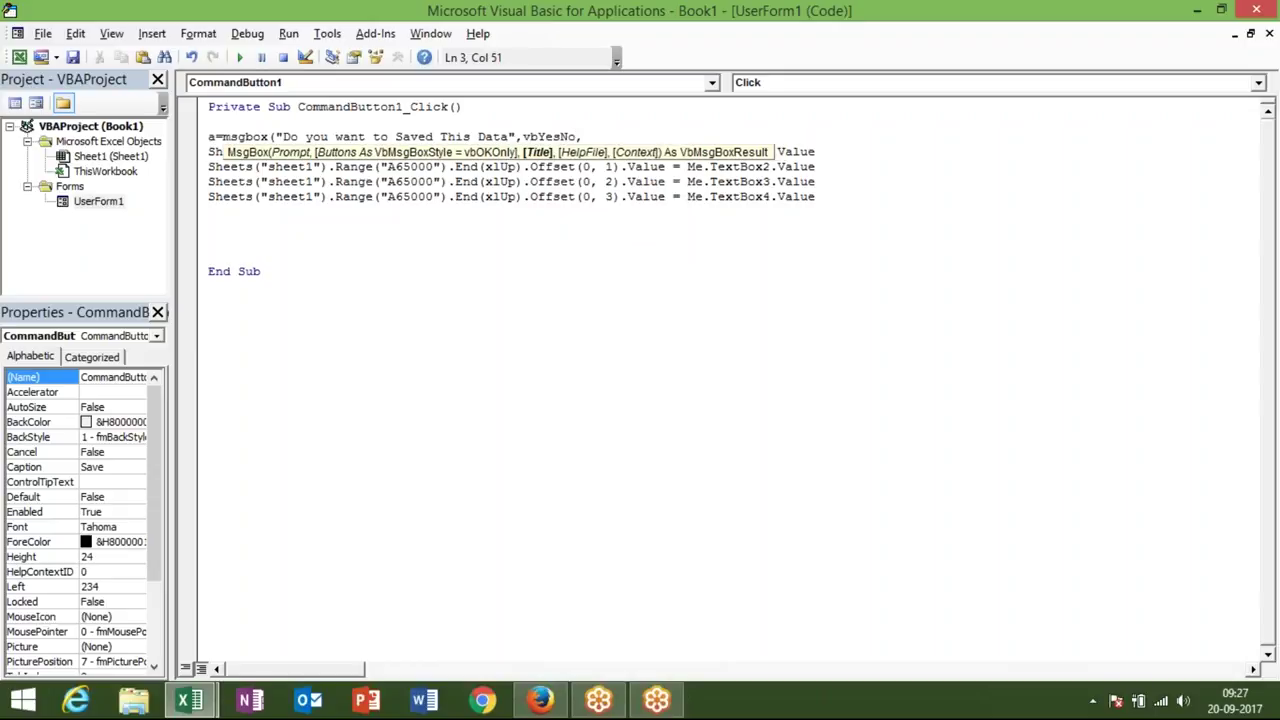
type("\"Confirmw")
key("BackSpace")
type("e\")")
key("Return")
Add If a = vbNo Then Exit Sub below the MsgBox line.
type("if a=")
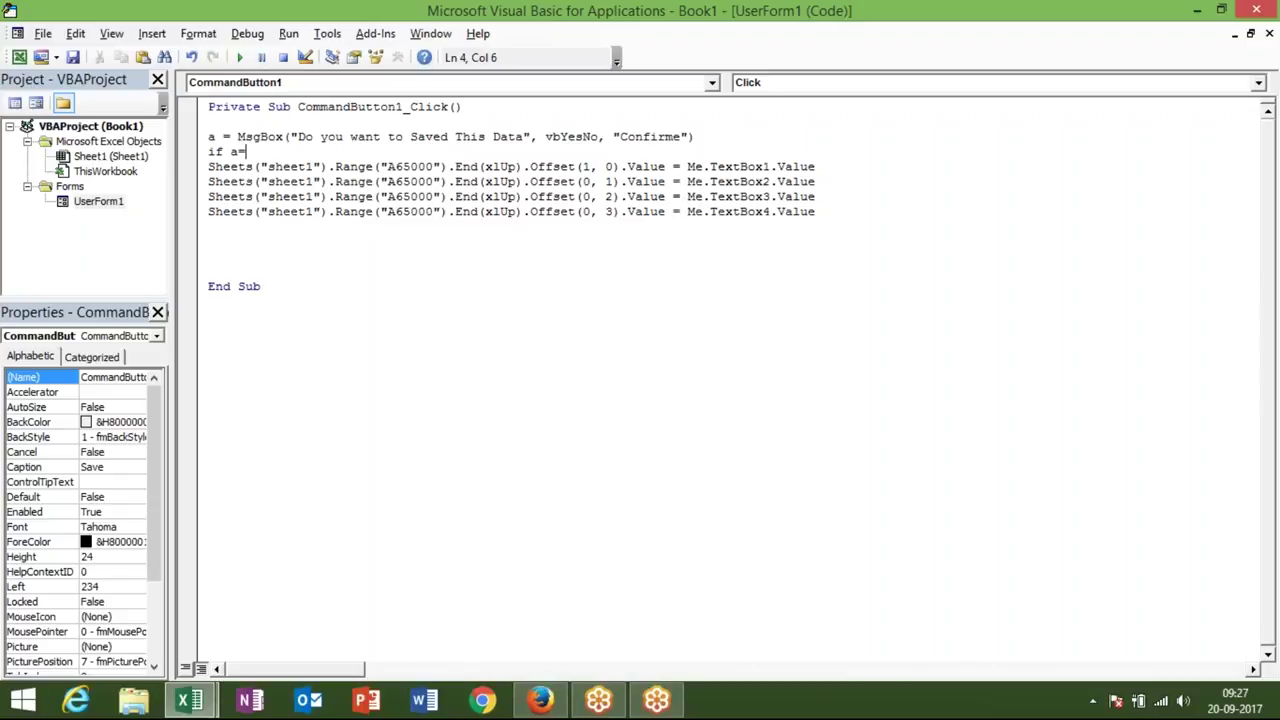
type("vbno ")
type("then ")
type("exit sub")
left_click(284, 255)
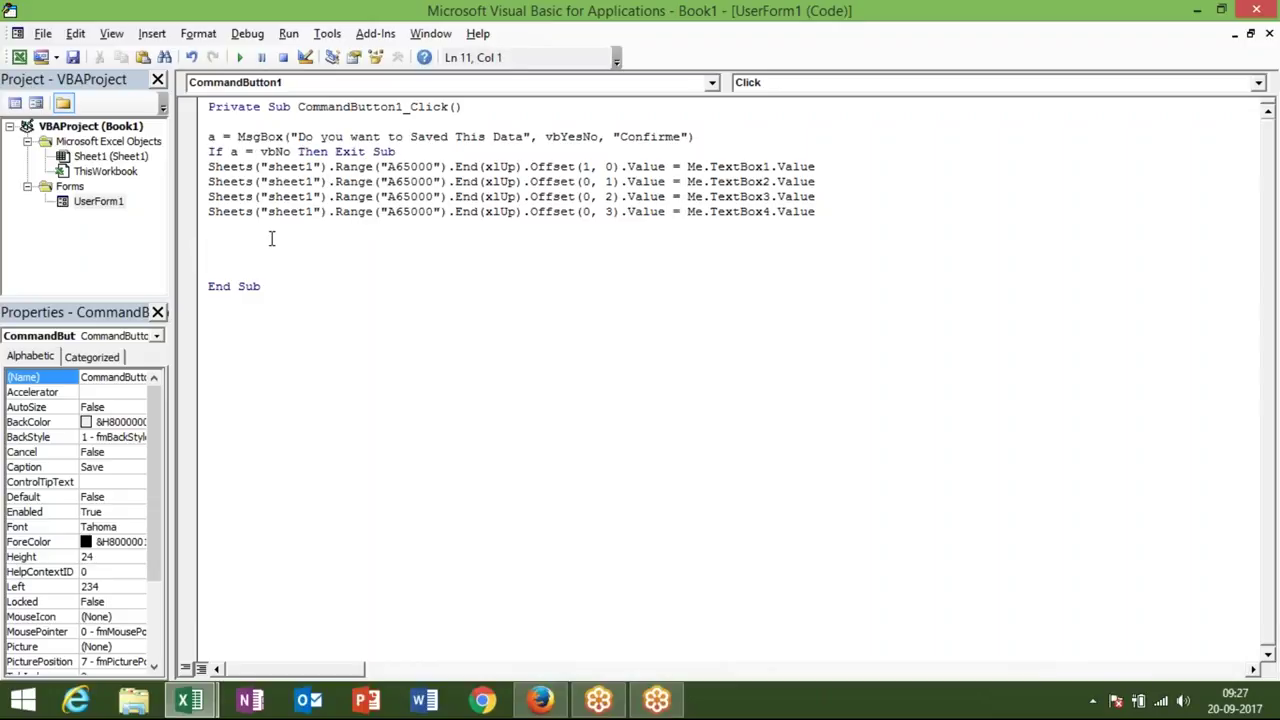
left_click(237, 333)
key("alt+F11")
key("alt+F11")
Start a new Function cl() below the Save routine's End Sub.
double_click(112, 204)
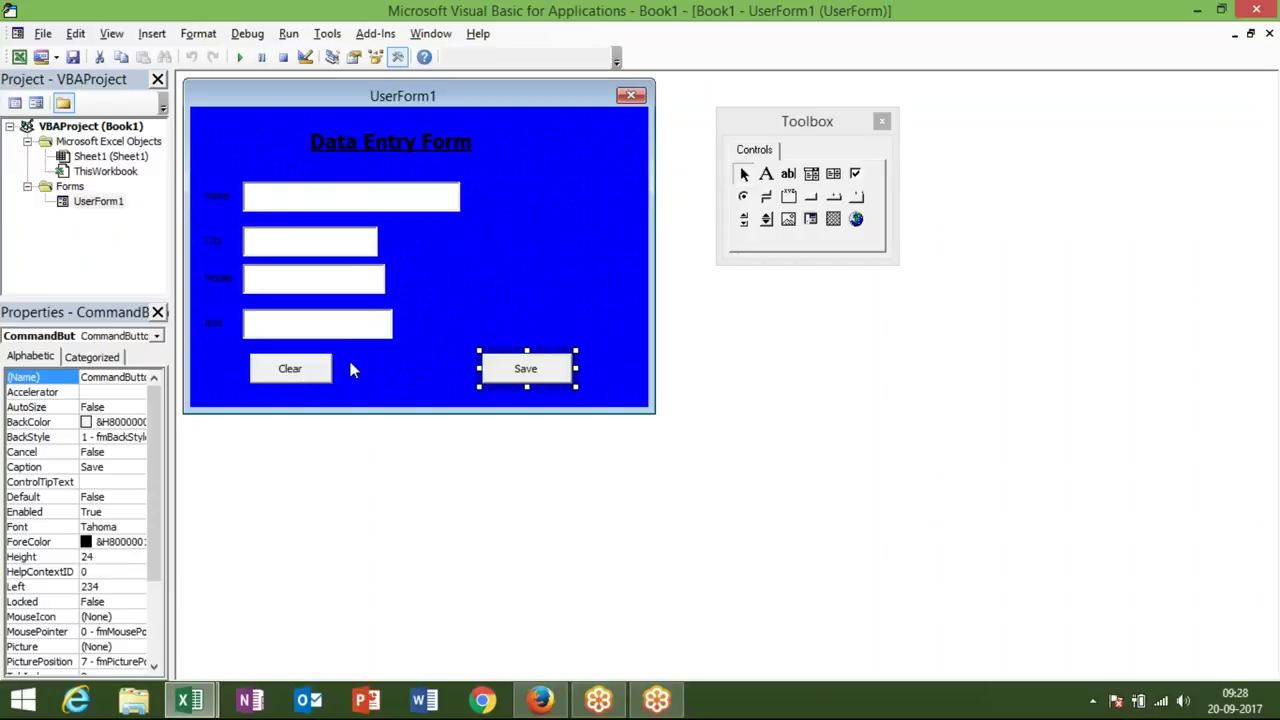
double_click(505, 370)
left_click(258, 362)
key("Return")
type("function cl()")
key("Return")
key("Return")
key("Return")
key("Return")
Write UserForm1.TextBox1.Value = "" in cl and duplicate that line.
left_click(209, 376)
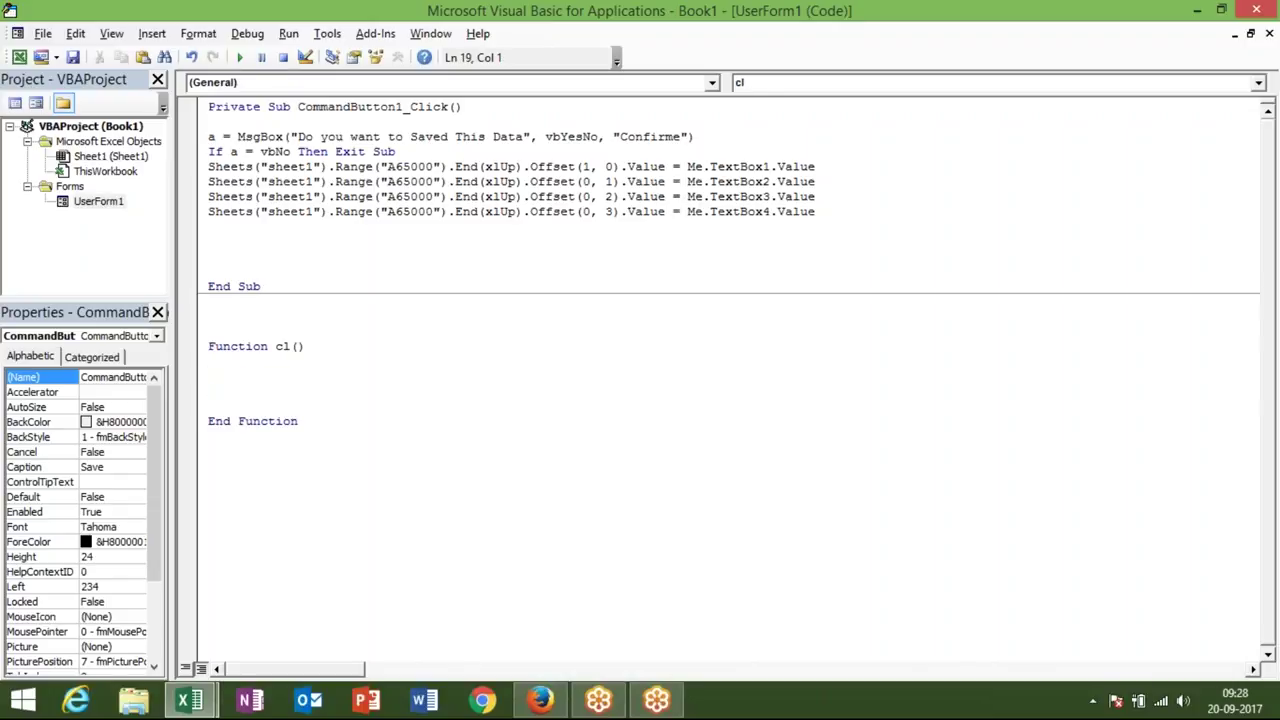
type("userform1.te")
key("Tab")
type(".v")
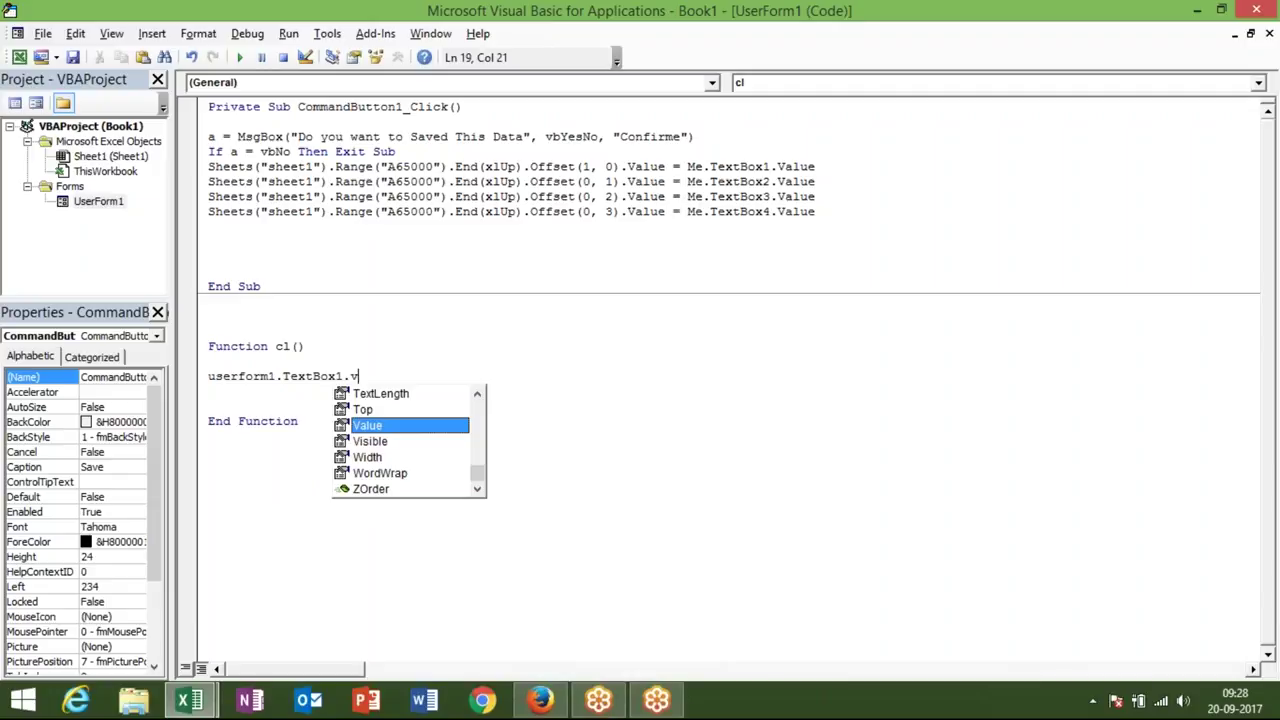
key("Tab")
type("=\"\"")
key("Return")
key("shift+Up")
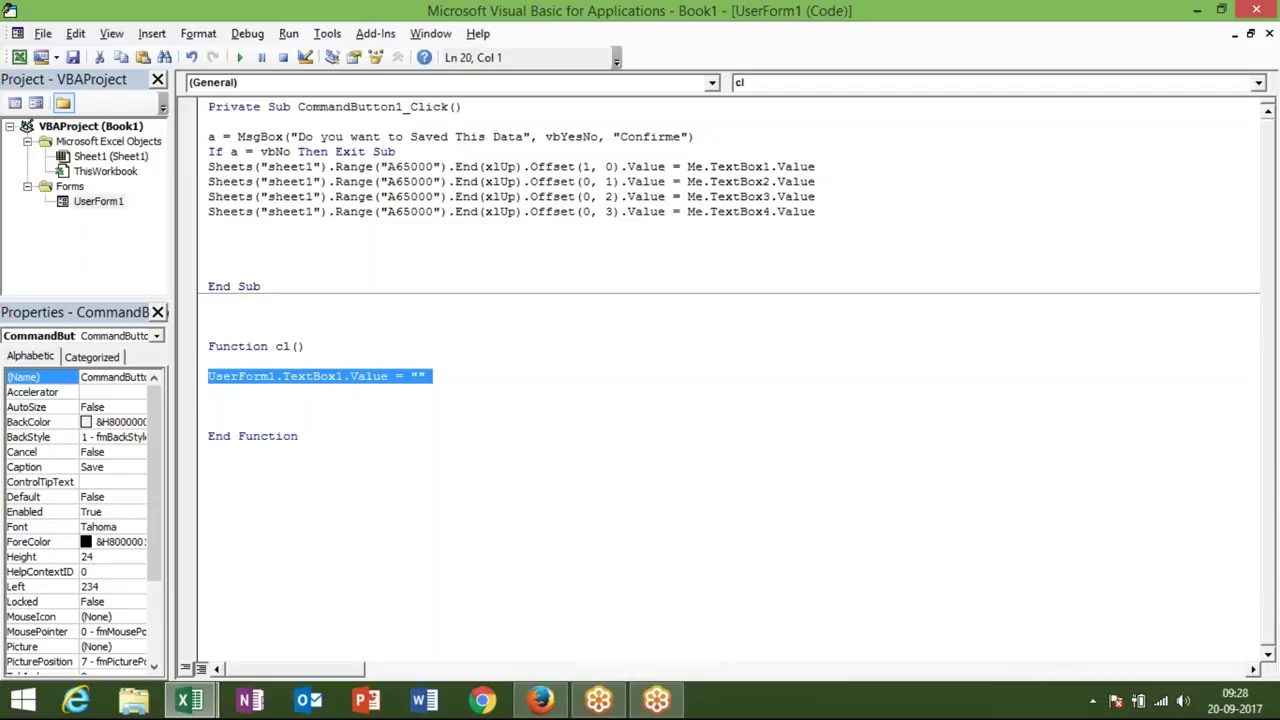
key("ctrl+c")
key("Right")
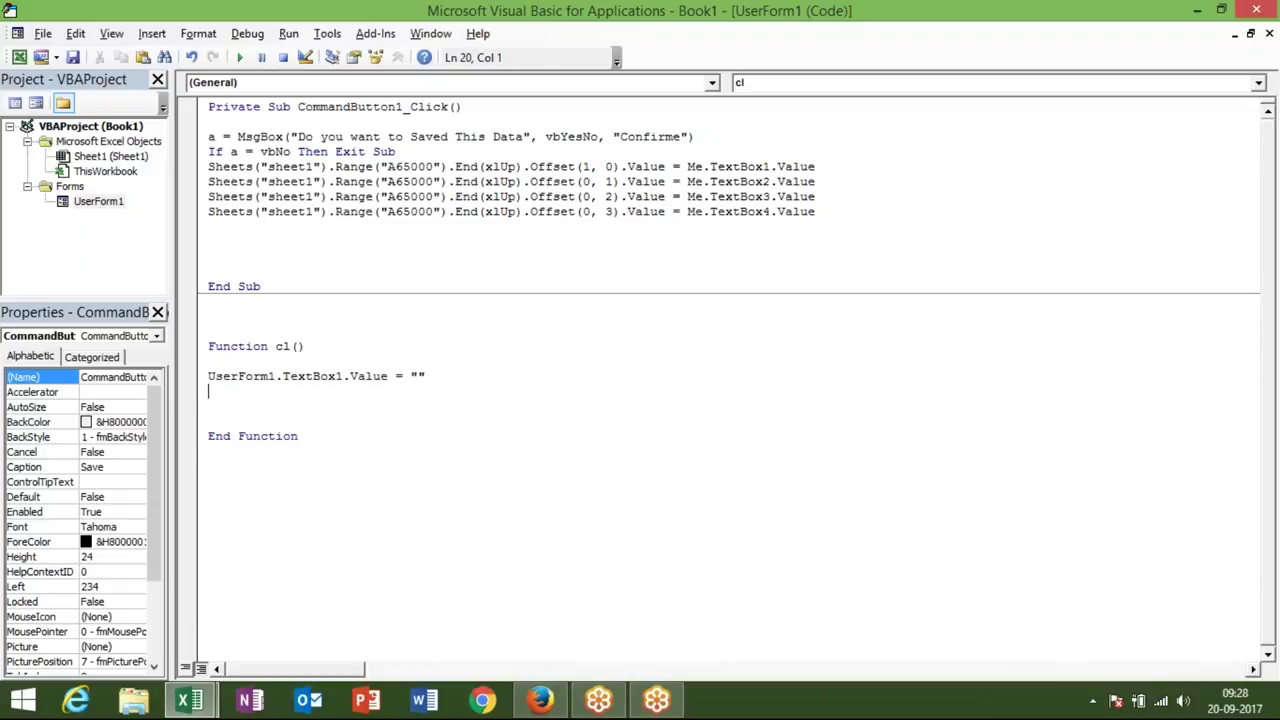
key("ctrl+v")
key("ctrl+v")
key("ctrl+v")
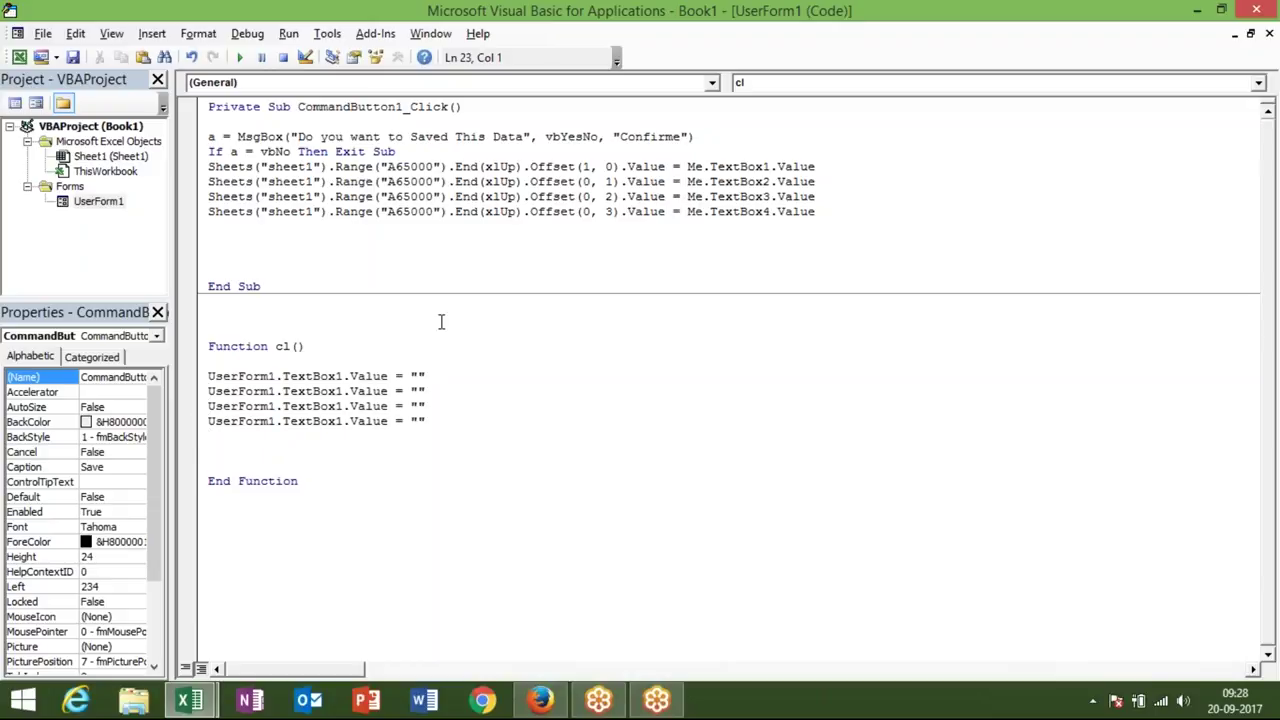
Change the copied lines to clear TextBox2, TextBox3 and TextBox4.
left_click(338, 391)
type("2")
key("Delete")
left_click(343, 406)
type("3")
key("Delete")
left_click(344, 421)
type("4")
key("Delete")
left_click(349, 436)
Add a = cl() before End Sub in the Save routine.
left_click(281, 267)
key("Up")
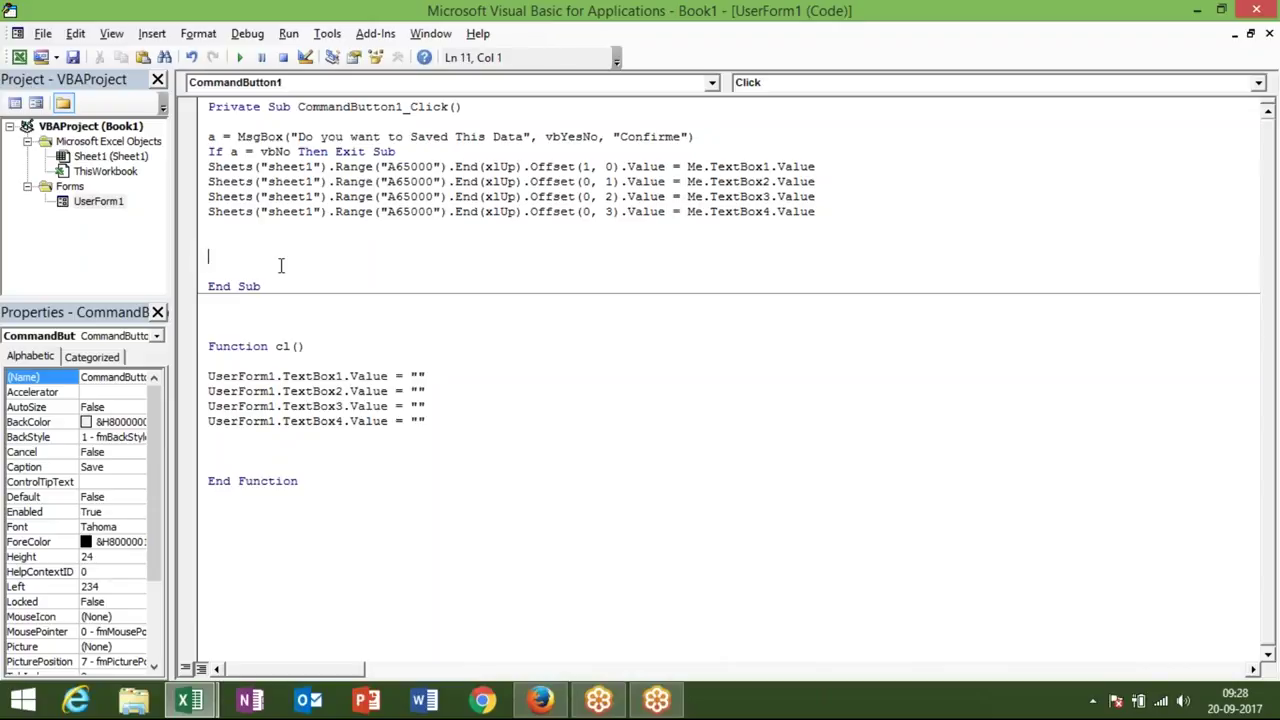
type("a==")
key("BackSpace")
key("BackSpace")
type("=cl()")
key("Return")
Write a = cl() in CommandButton2_Click for the Clear button and reopen the UserForm1 designer.
double_click(120, 205)
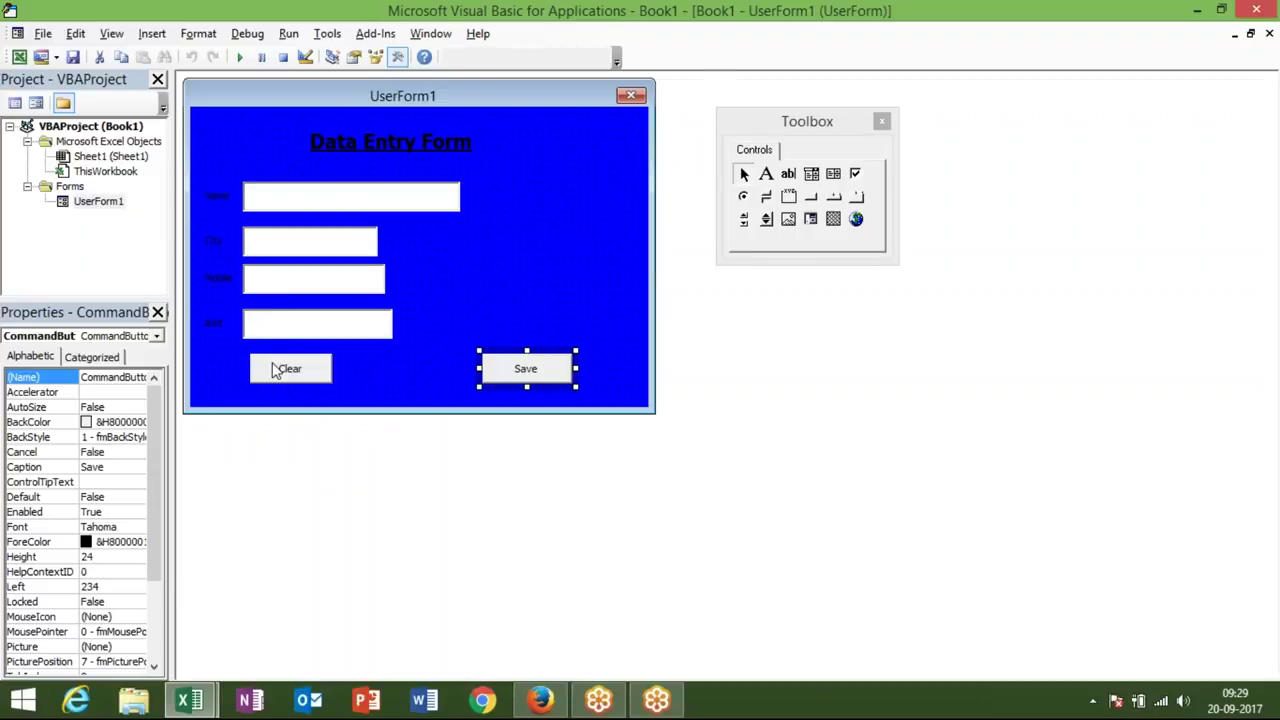
double_click(275, 370)
type("a = cl")
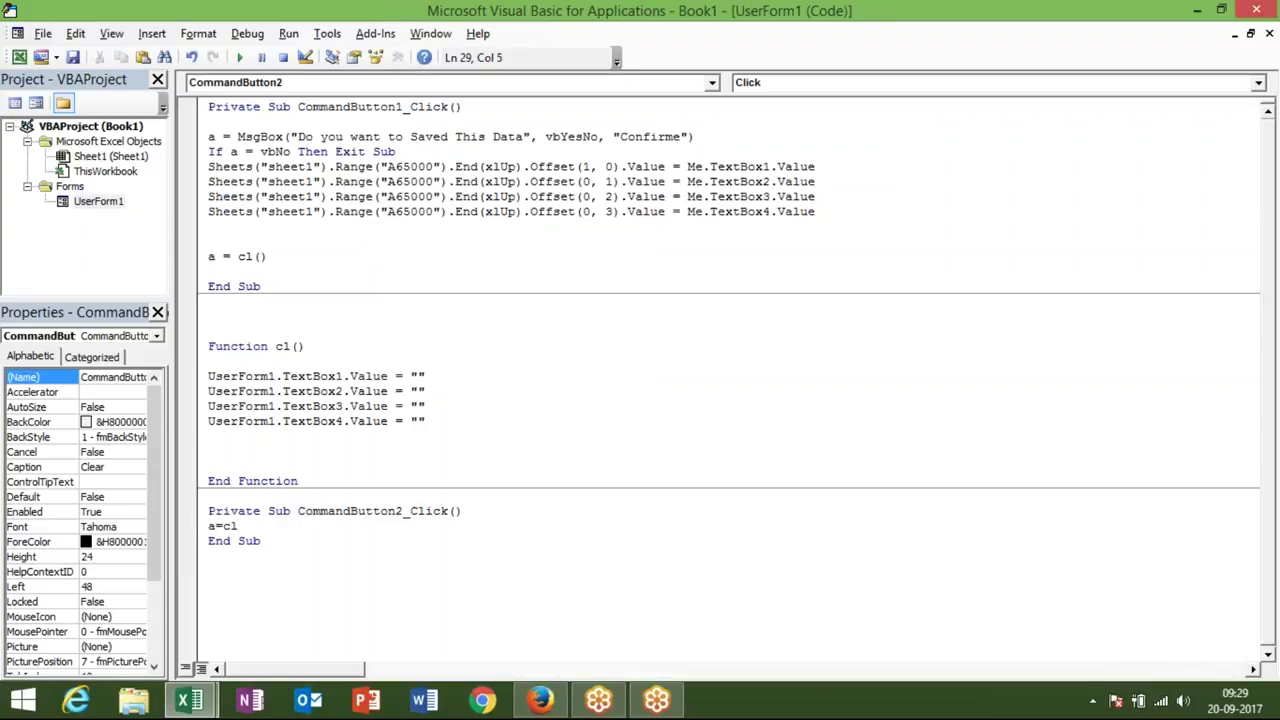
type("()")
left_click(263, 562)
left_click_drag(428, 443, 208, 374)
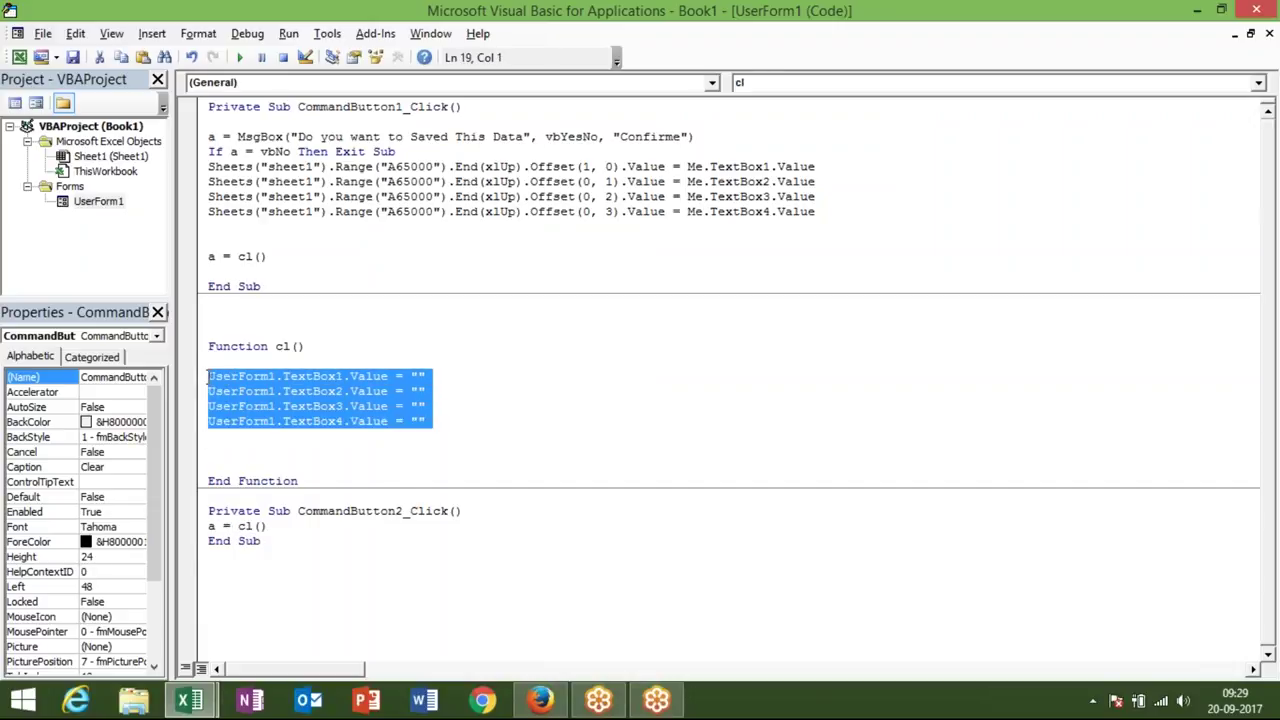
left_click_drag(267, 257, 208, 258)
left_click_drag(268, 527, 210, 533)
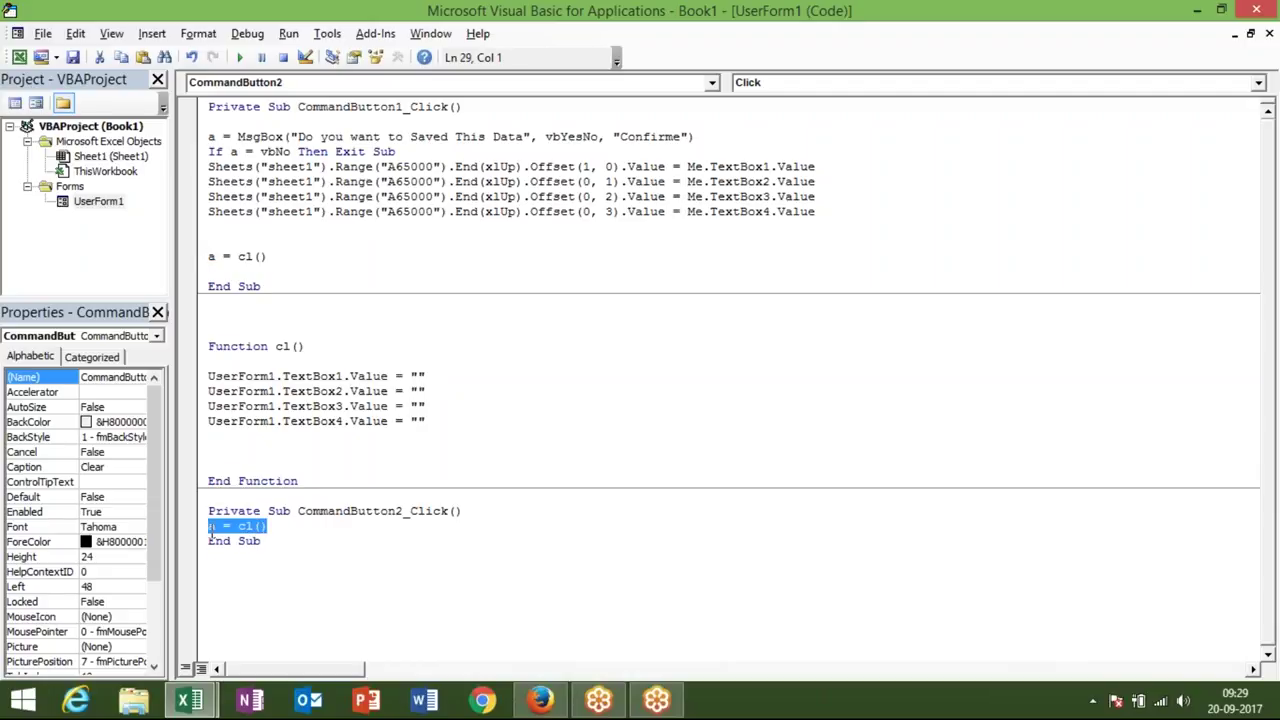
left_click_drag(428, 421, 208, 375)
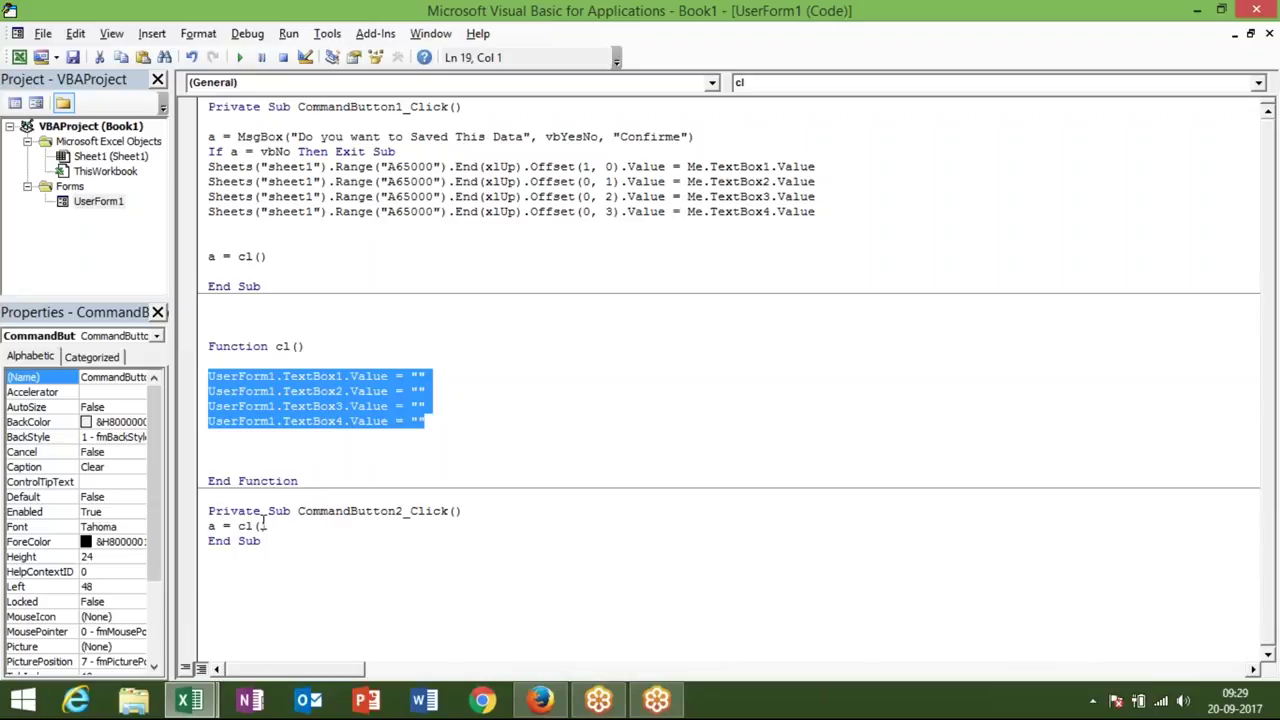
double_click(112, 208)
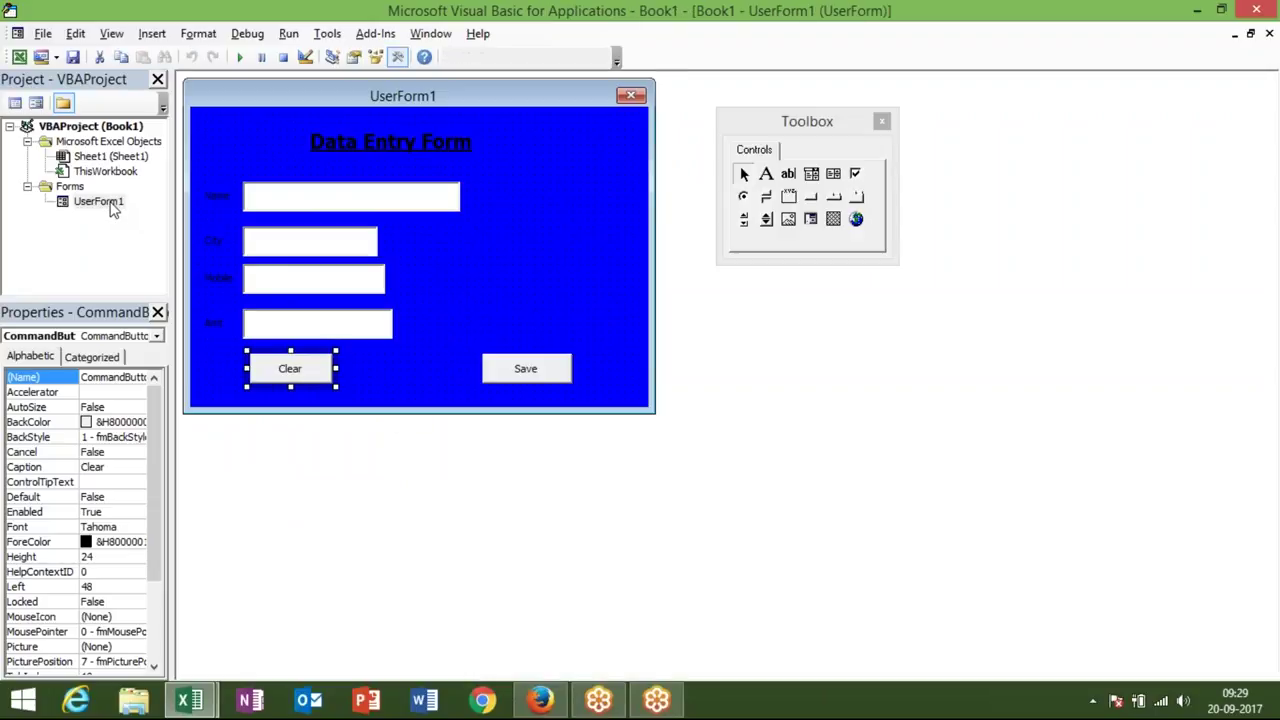
Run the form, enter a name, Udaypur, a mobile number and amount 9652, then save and confirm.
left_click(242, 57)
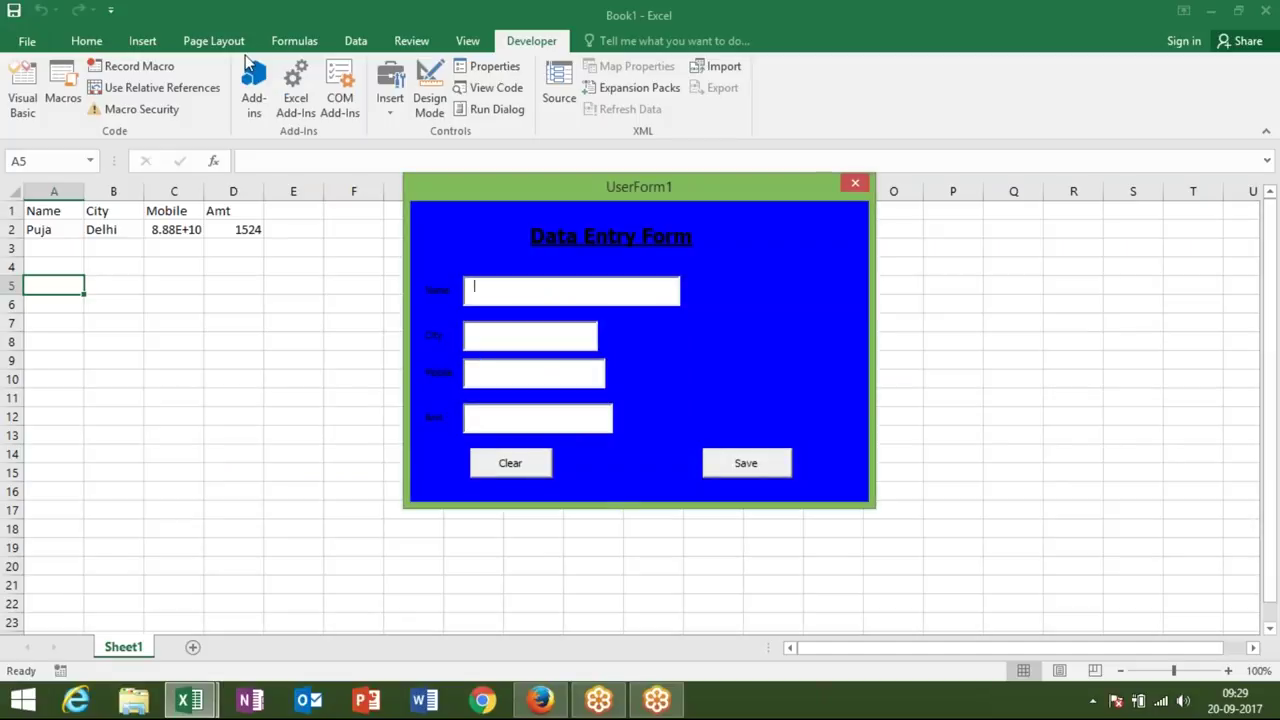
type("Inder")
type("Udaypur")
key("Tab")
type("806441356")
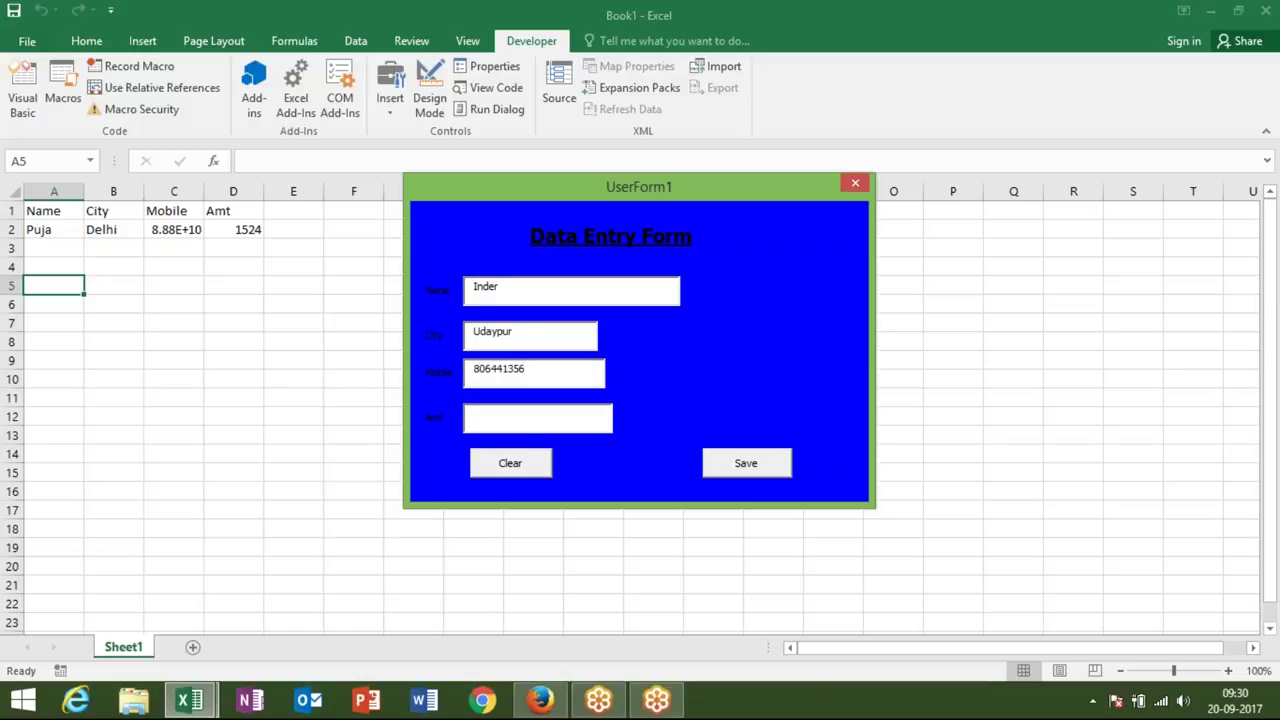
left_click(521, 423)
type("9652")
left_click(726, 476)
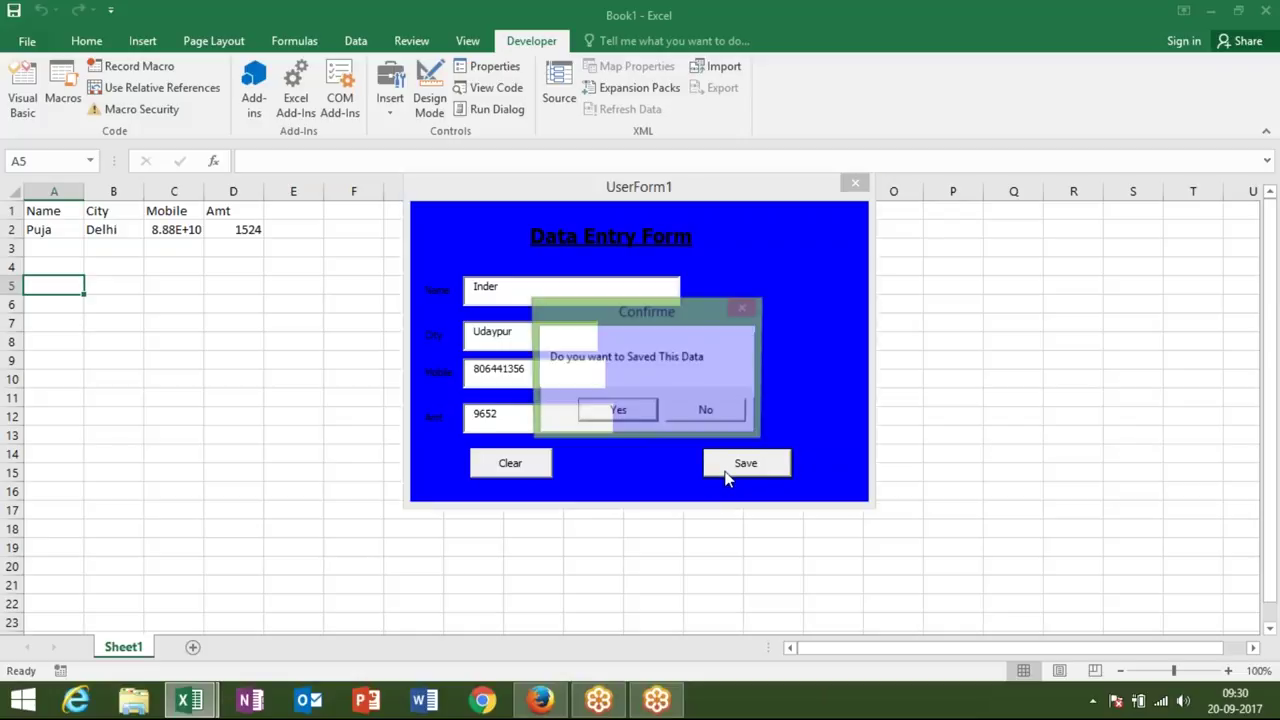
left_click(645, 421)
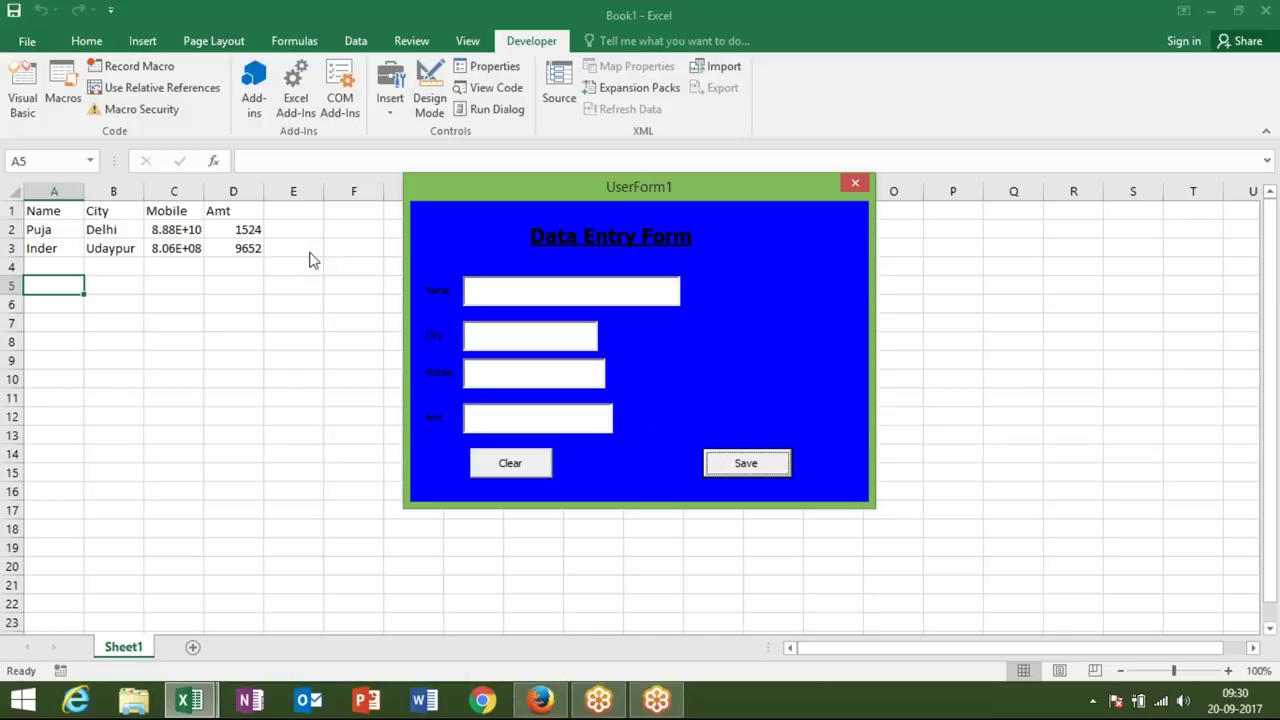
Close the form and begin the Save code with If Len(Me.TextBox3.Value) <> 10 Then.
left_click(844, 188)
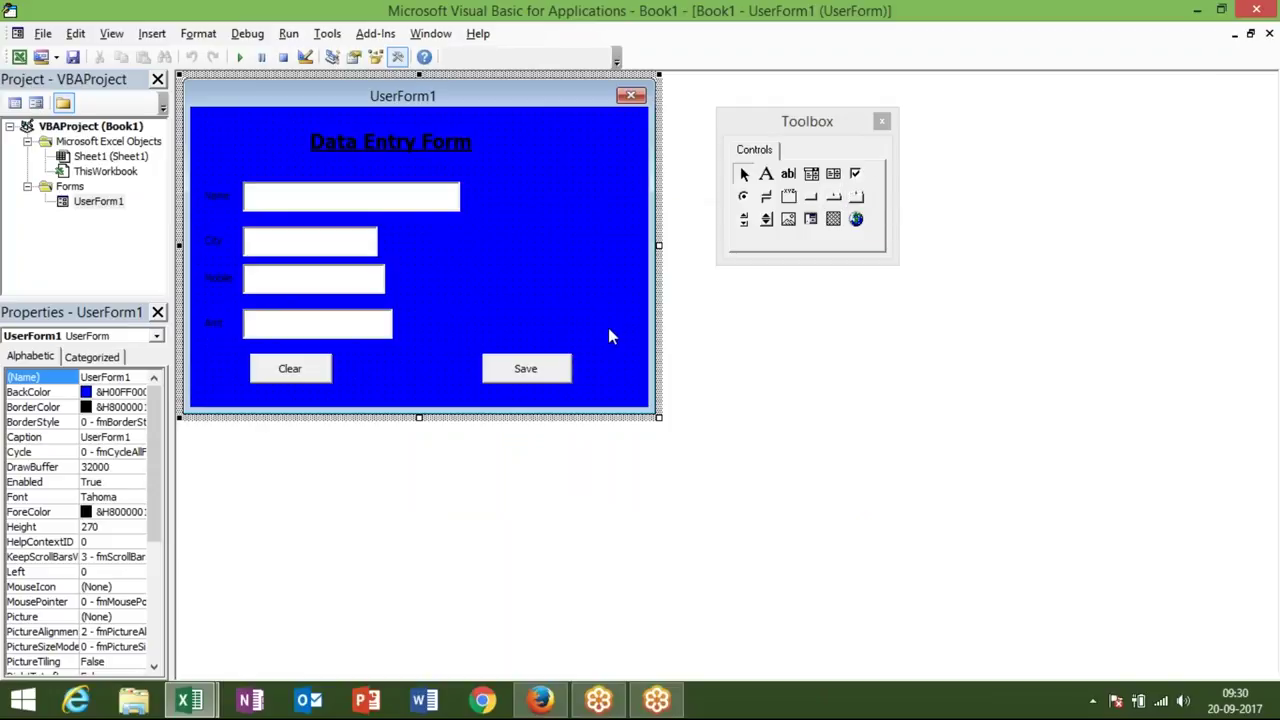
double_click(559, 372)
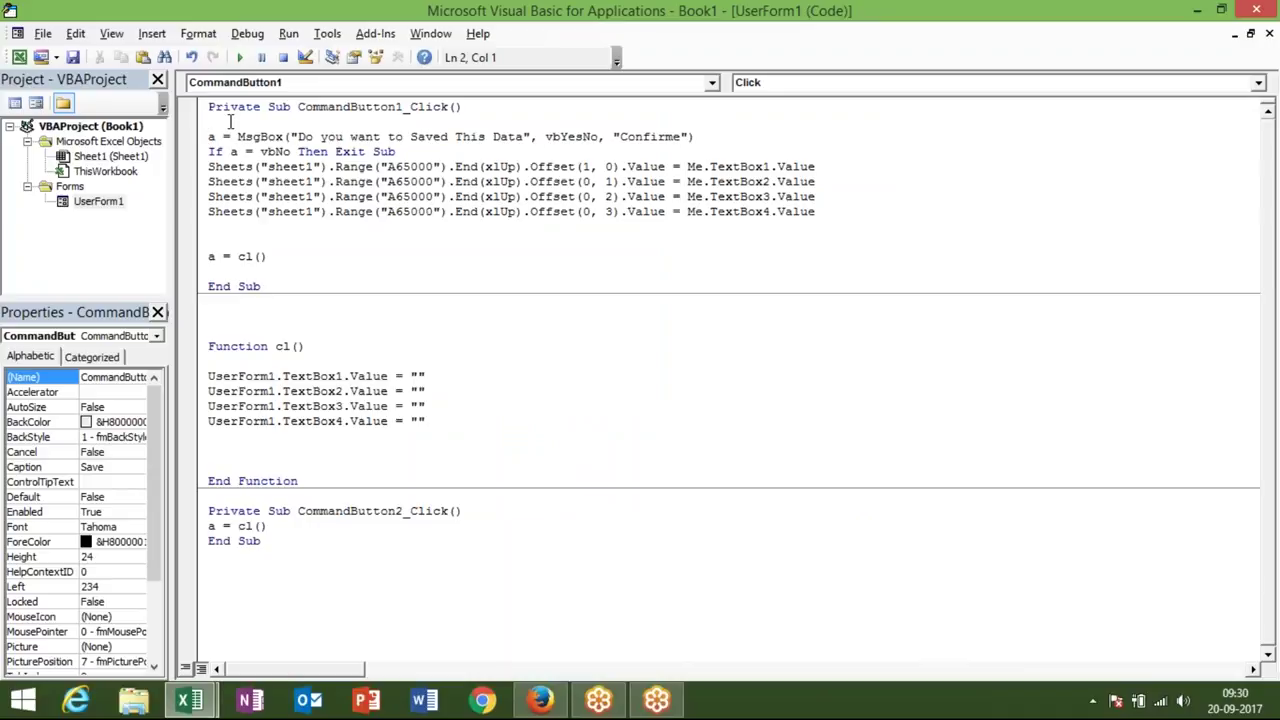
key("Return")
key("Return")
type("if me")
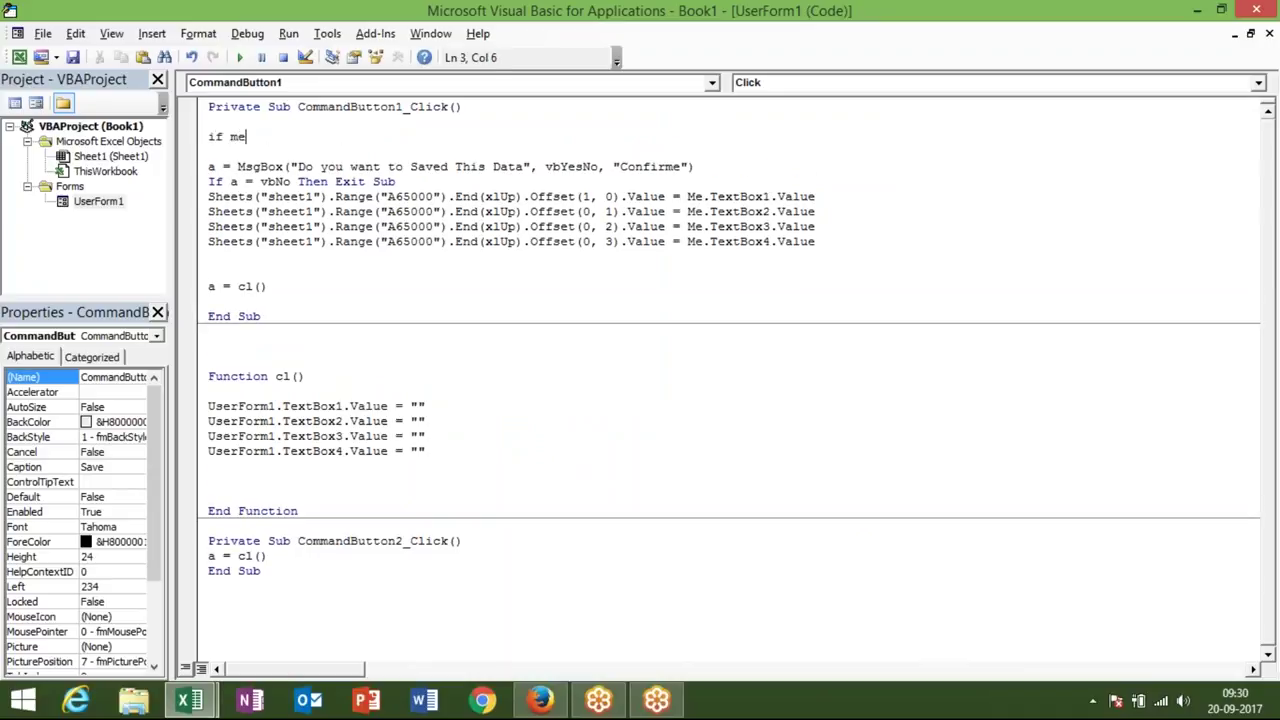
type(".t")
key("Down")
key("Down")
key("Down")
key("Tab")
left_click(229, 136)
type("len(me.TextBox3")
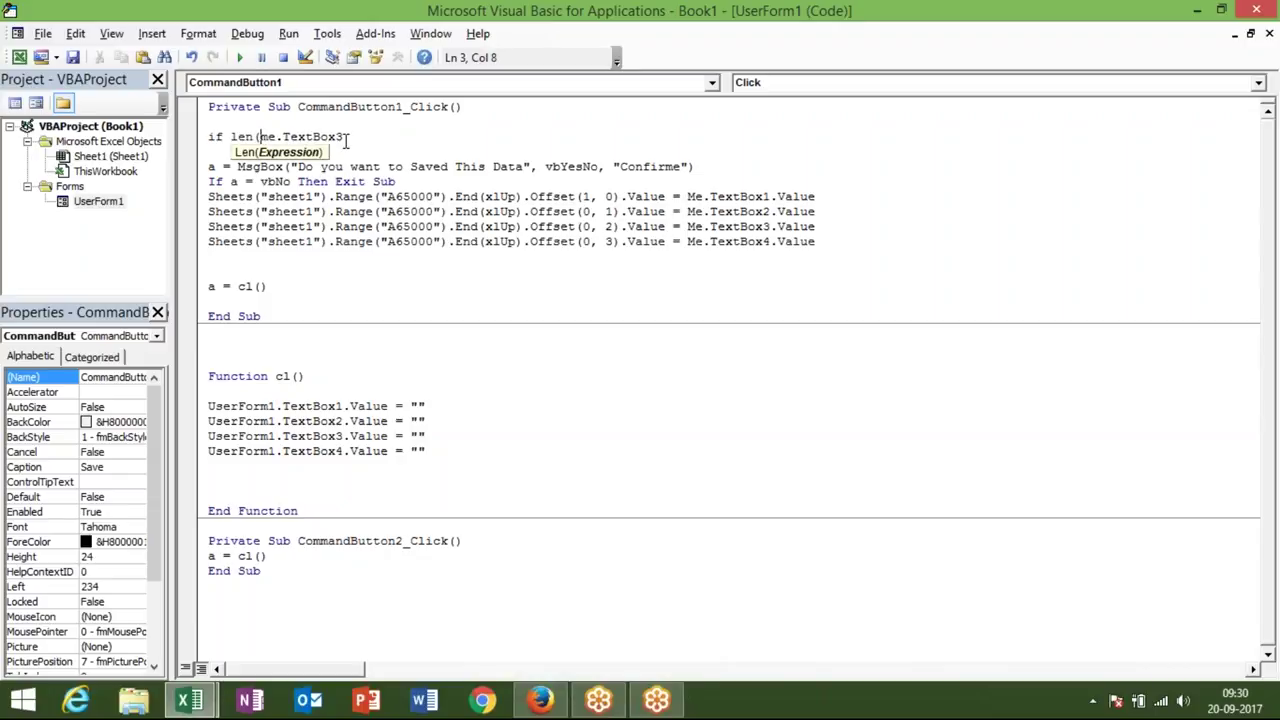
left_click(348, 140)
type(".v")
key("Tab")
type(")<>")
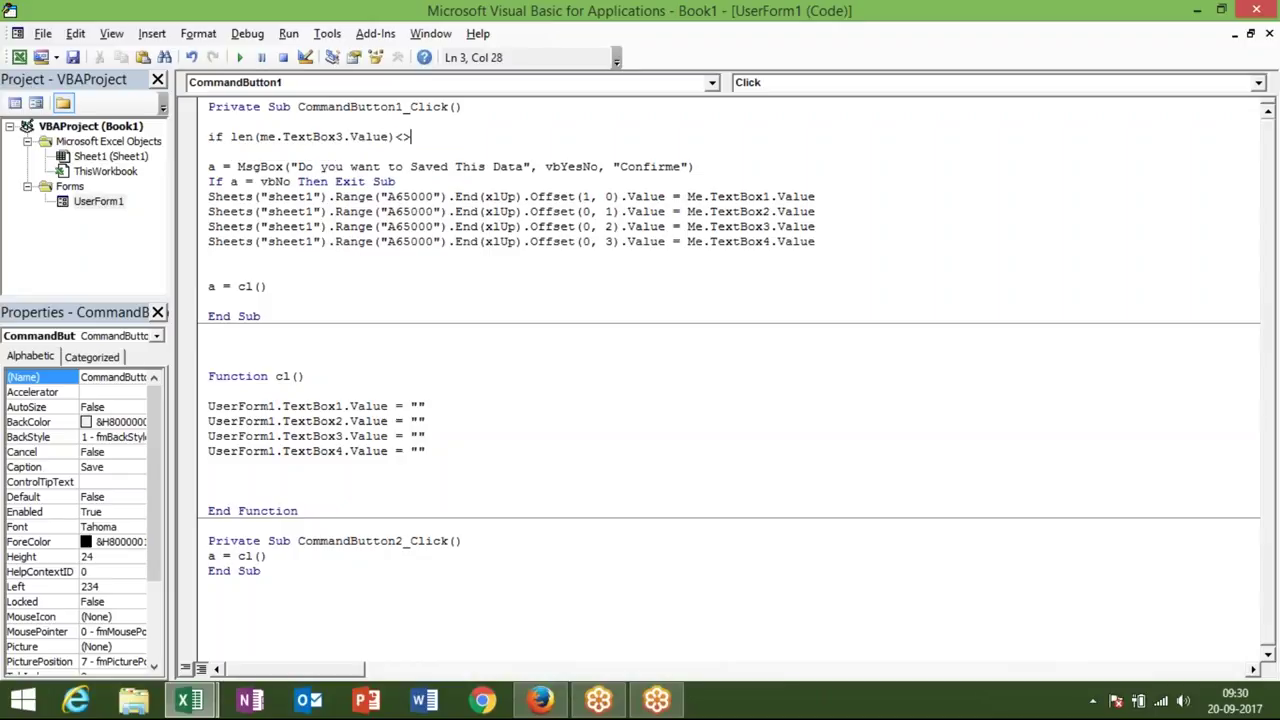
type(" 10 ")
type("then")
key("Return")
Add MsgBox "Your Mobile Number Incorrect" and Exit Sub beneath the If line.
type("msgbox cur")
key("BackSpace")
key("BackSpace")
key("BackSpace")
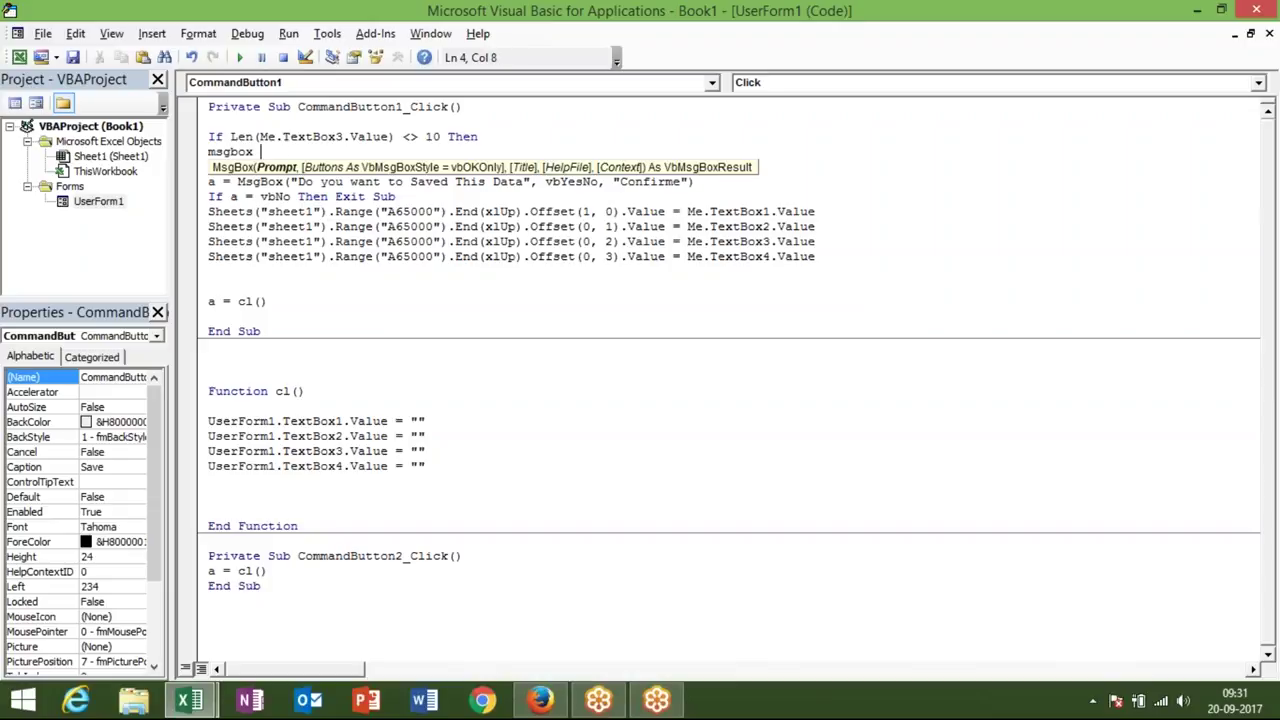
type("\"")
type("Your Mobile Number Incirrect:")
key("BackSpace")
type("\"")
left_click(440, 151)
key("BackSpace")
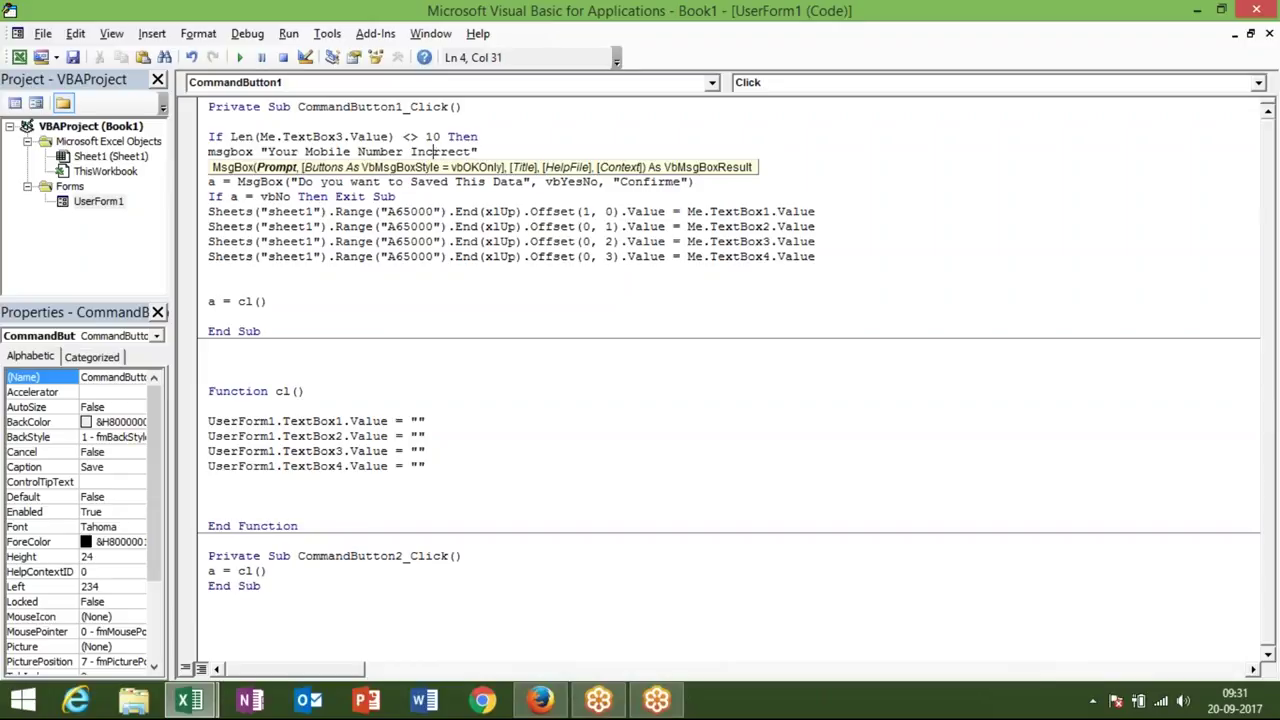
type("o")
left_click(505, 151)
key("Return")
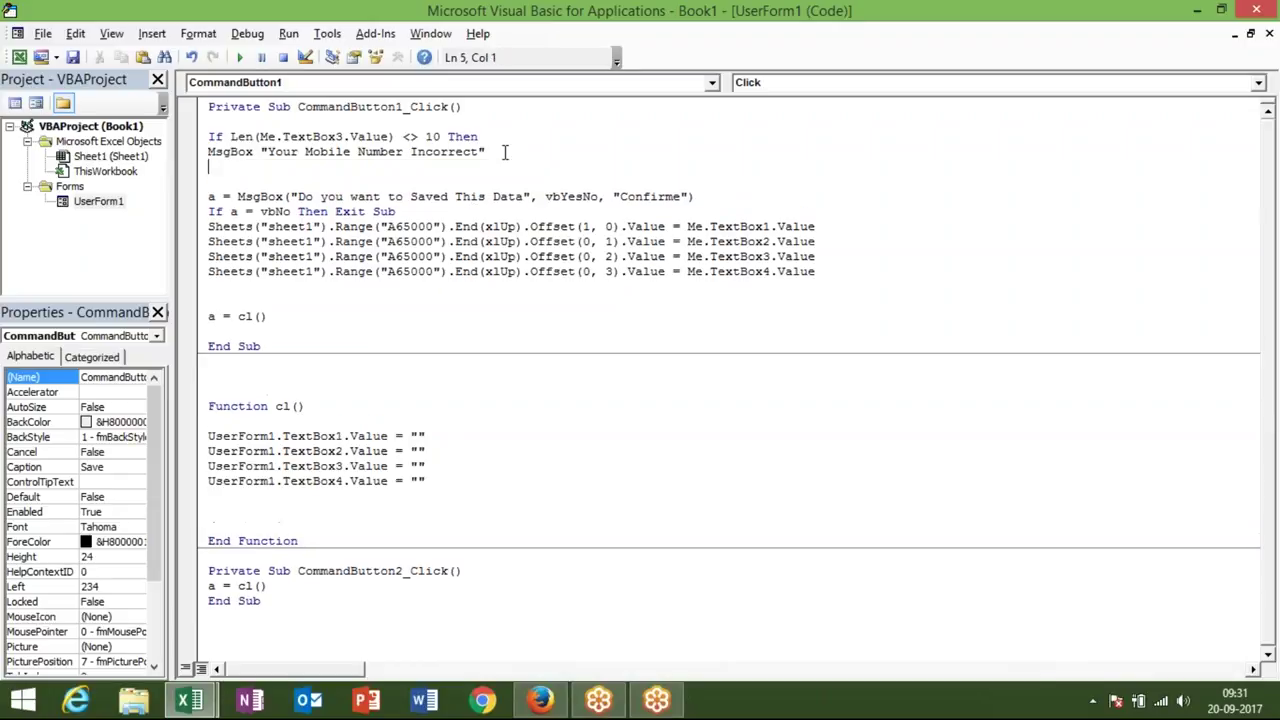
type("en")
key("BackSpace")
type("xit sub")
key("Return")
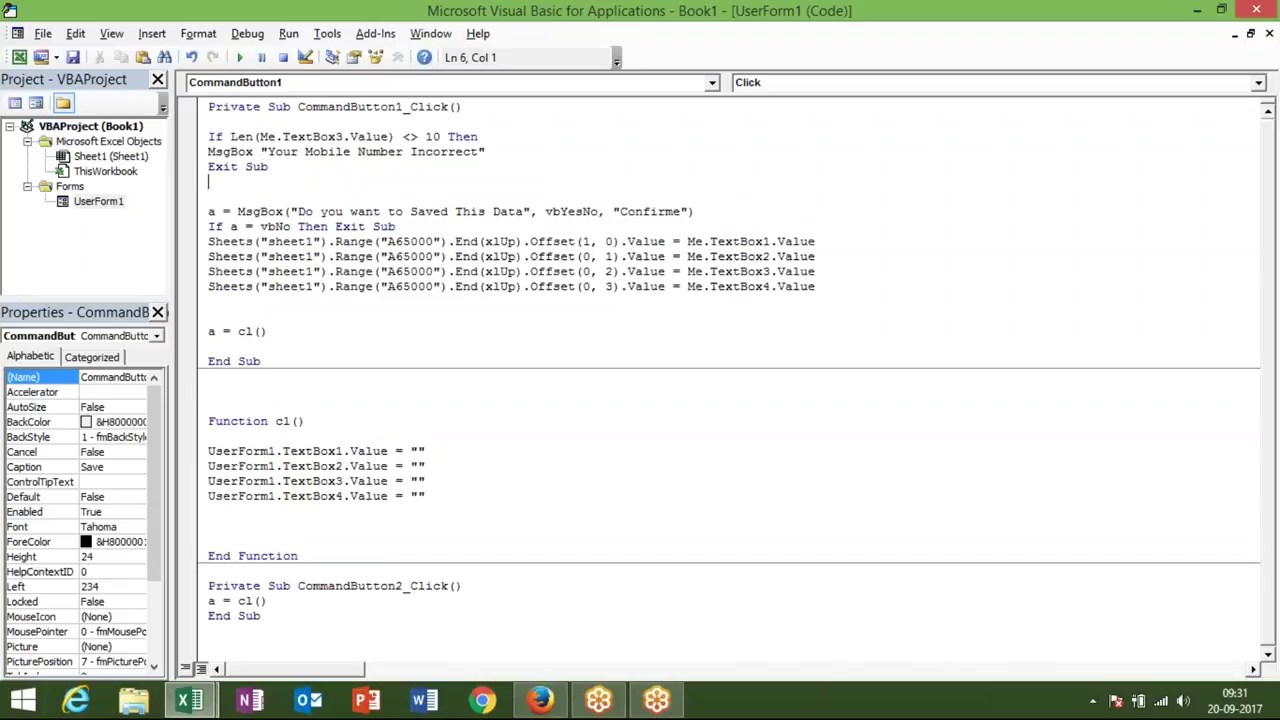
Run the form and try saving mobile number 4464, which raises a compile error.
left_click(239, 57)
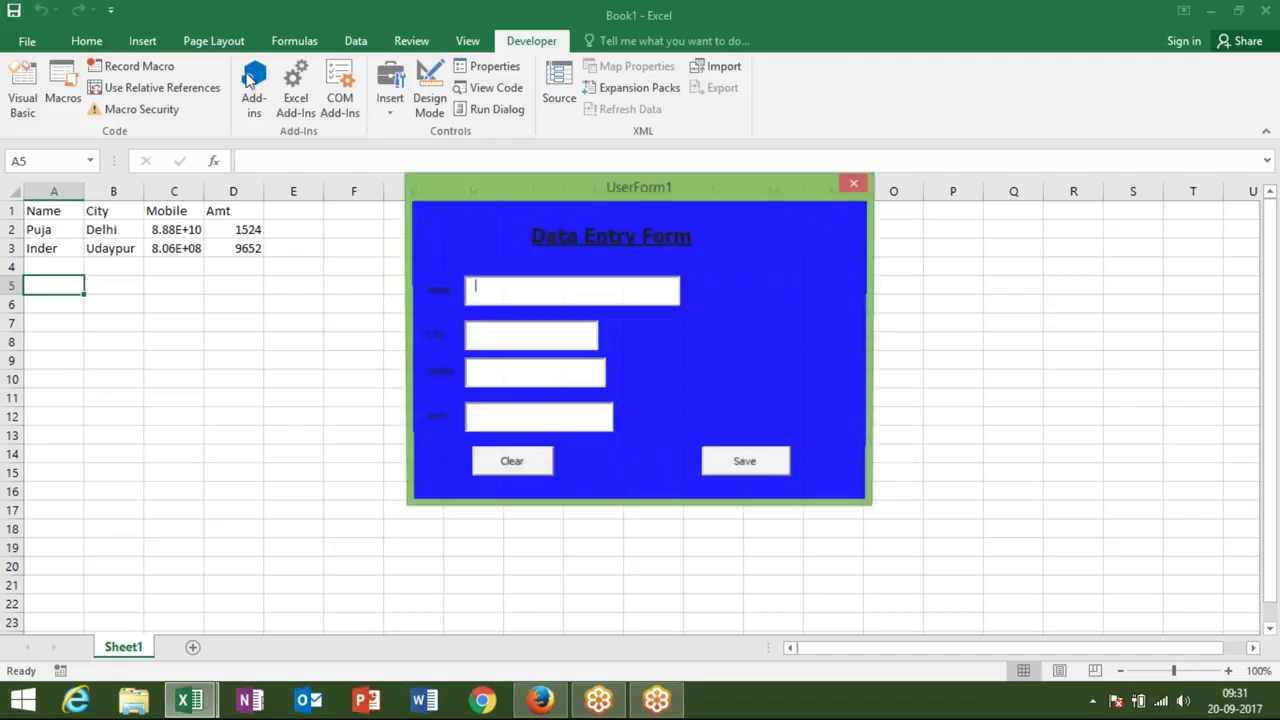
left_click(479, 371)
type("df")
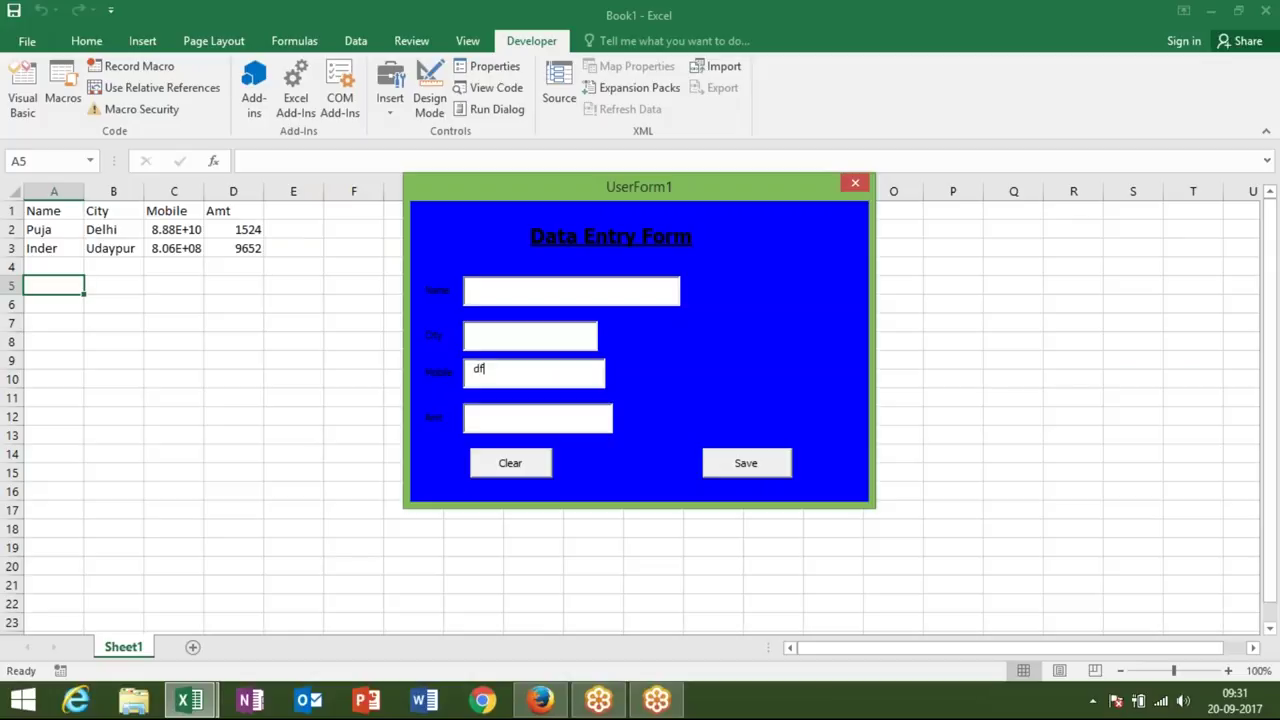
key("BackSpace")
key("BackSpace")
type("4464")
left_click(732, 471)
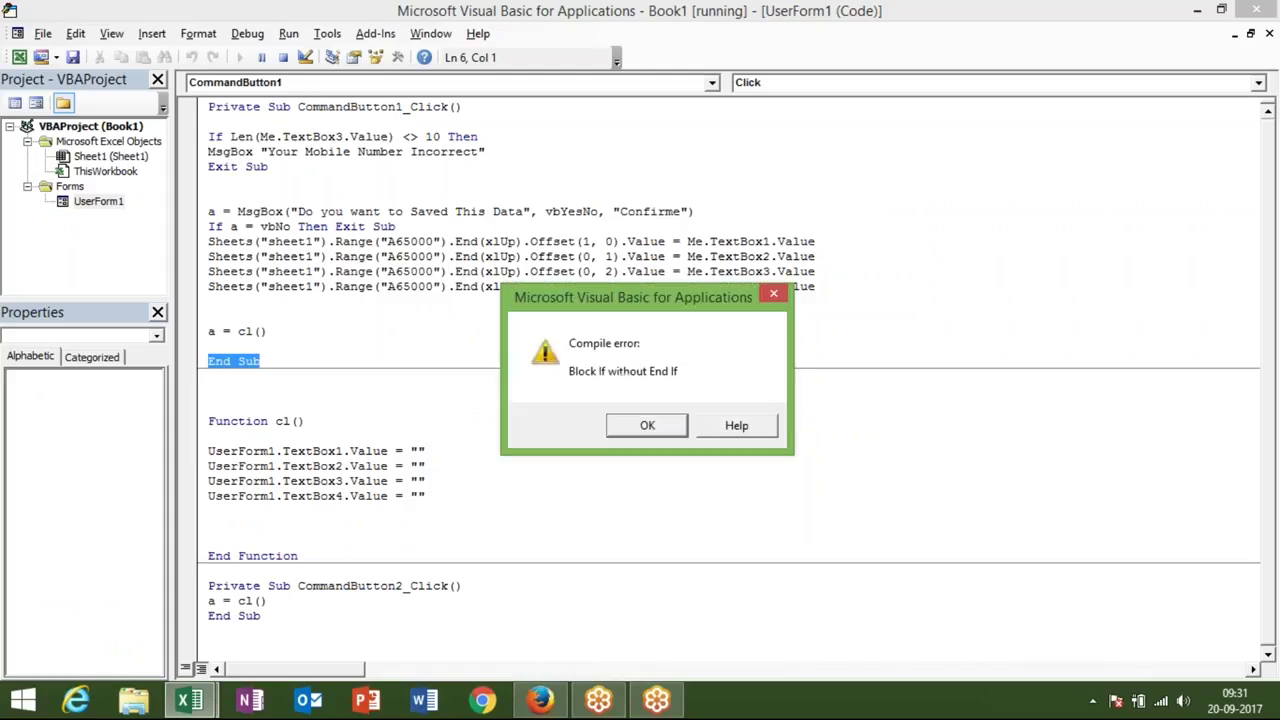
Dismiss the compile error and add the missing End If after Exit Sub.
left_click(648, 426)
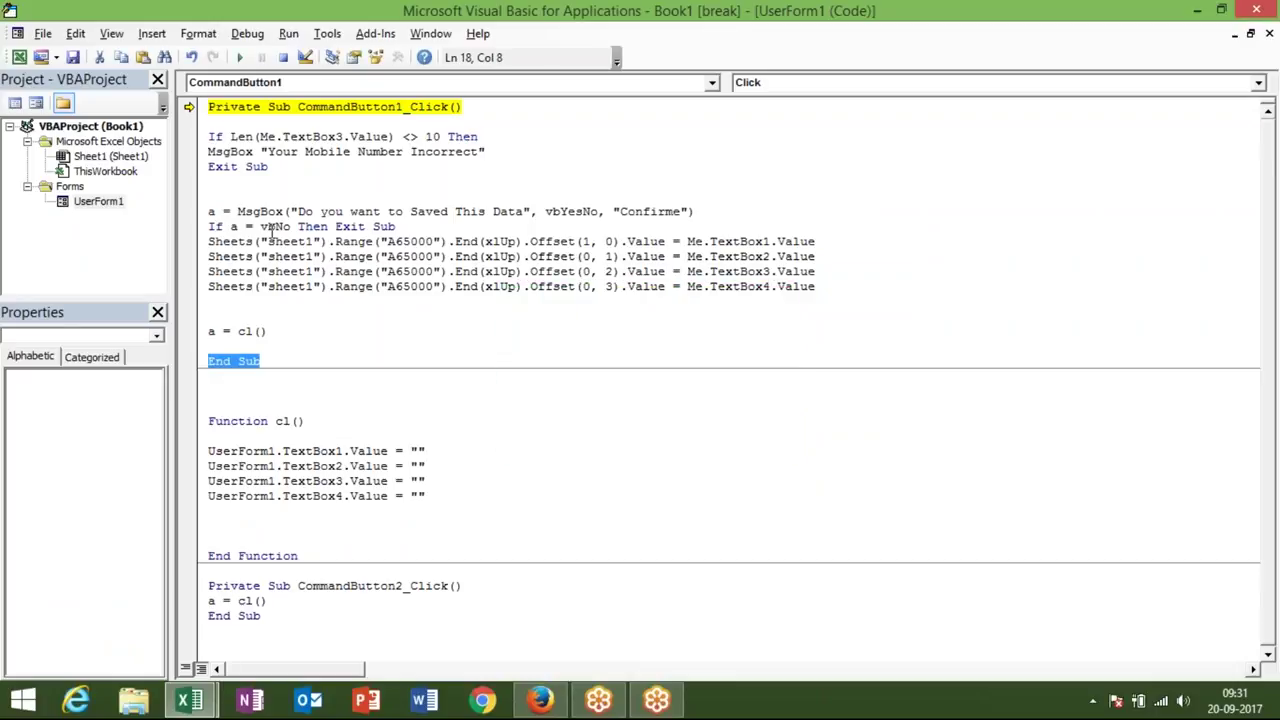
left_click(241, 184)
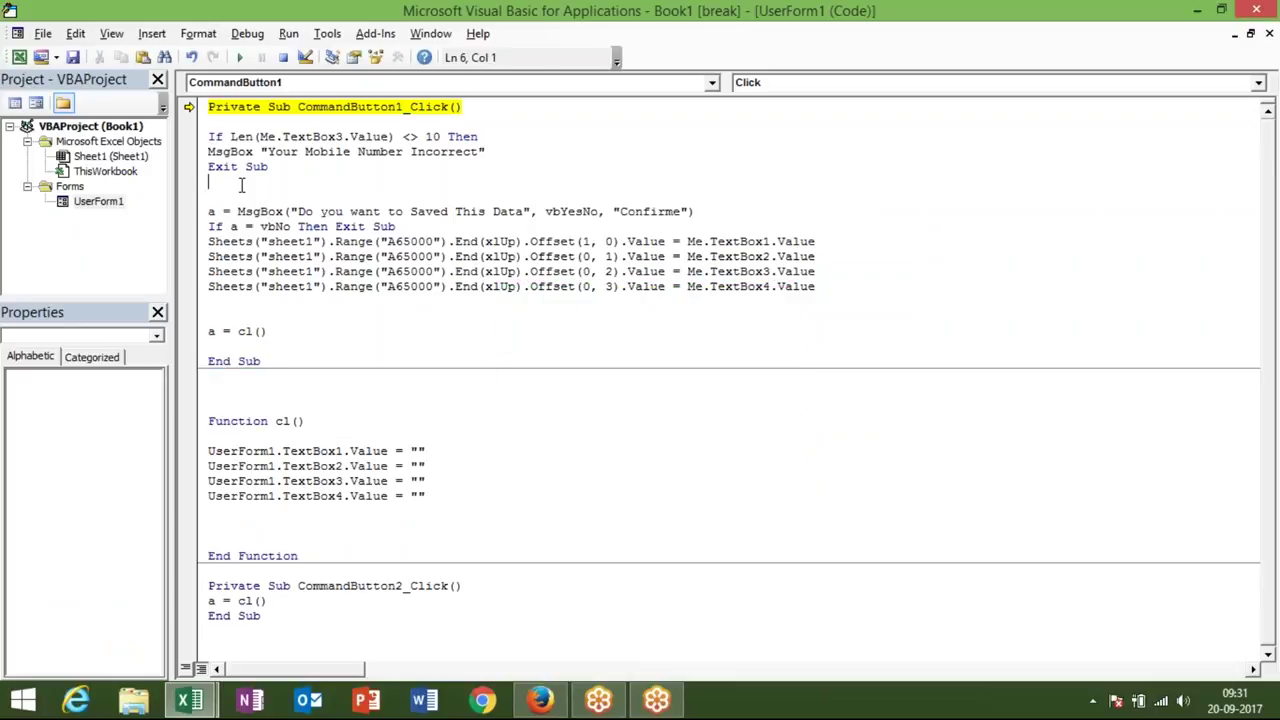
type("end if")
key("Return")
Rerun the form, save mobile 8888 to get the incorrect-number warning, clear it, and close.
left_click(290, 57)
left_click(241, 58)
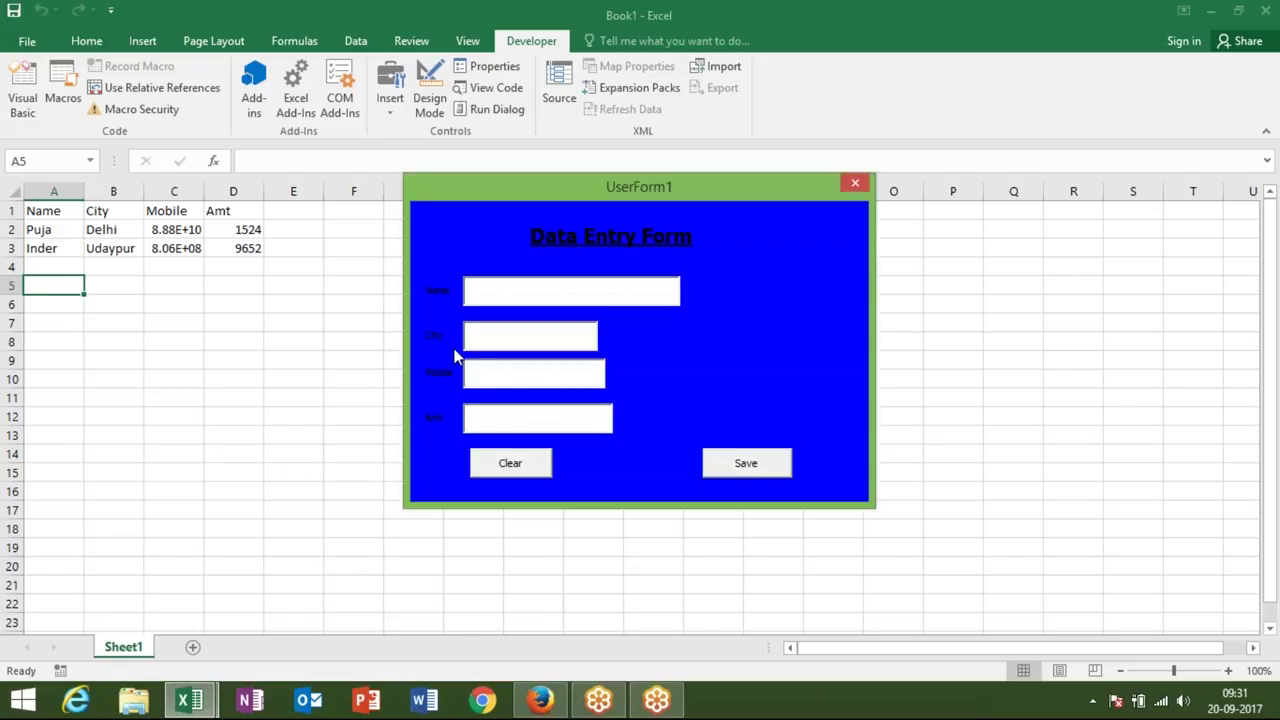
type("8888")
left_click(726, 466)
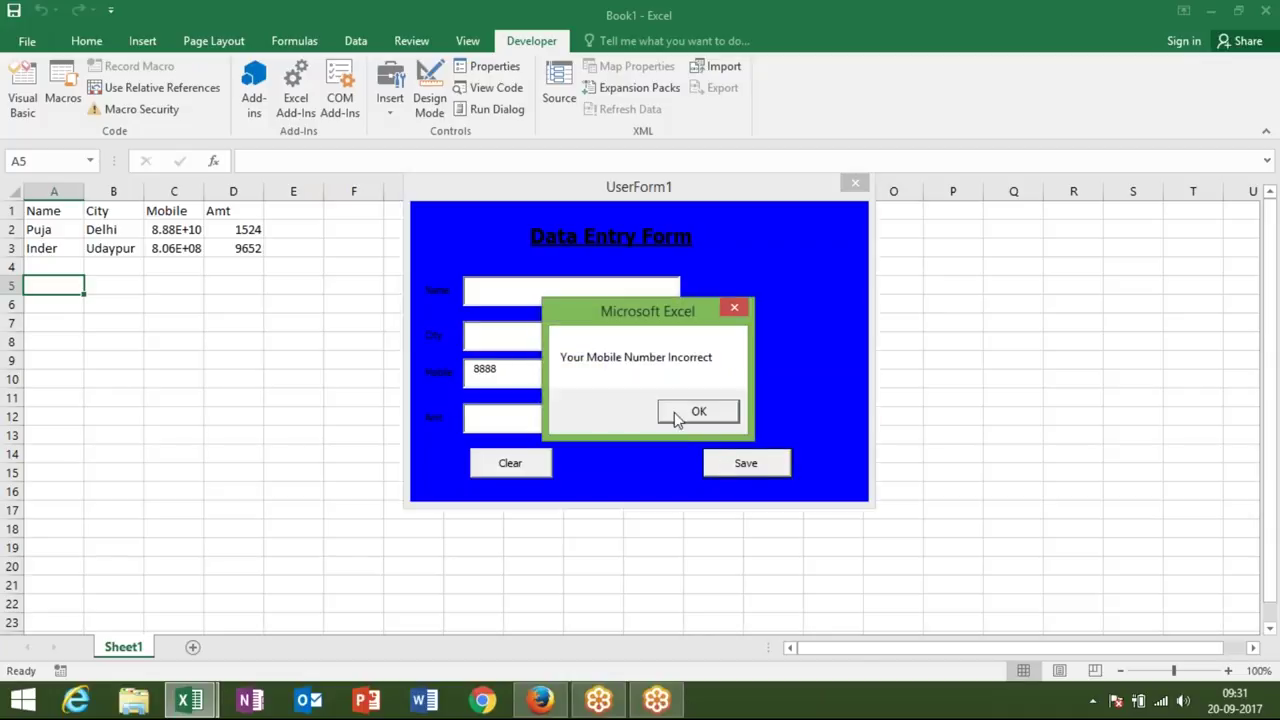
left_click(694, 413)
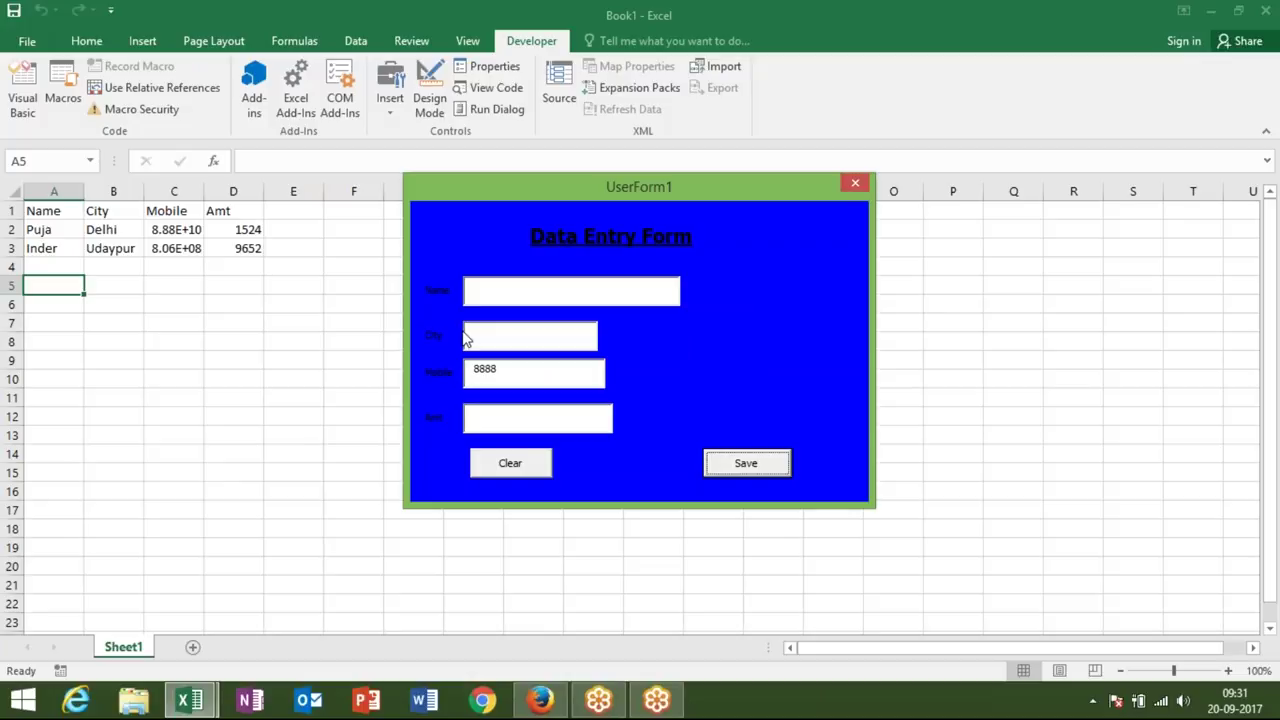
left_click(520, 372)
key("BackSpace")
key("BackSpace")
key("BackSpace")
key("BackSpace")
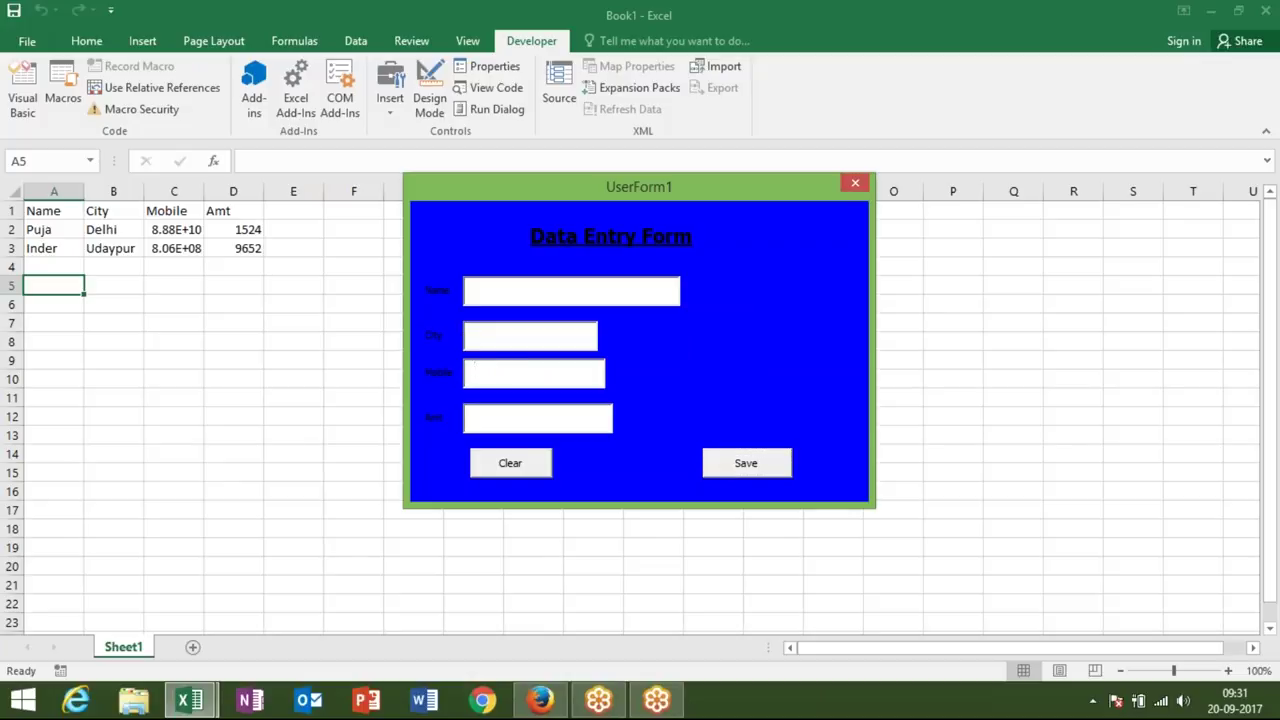
left_click(852, 185)
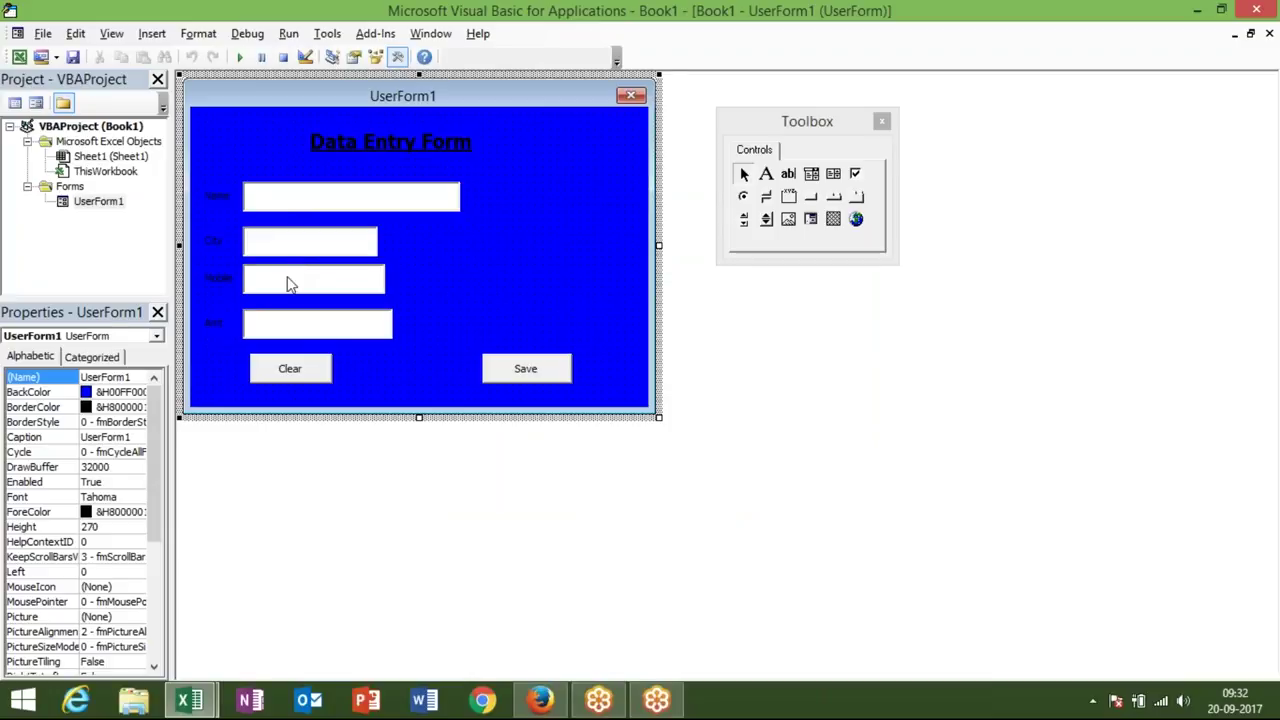
Create an empty TextBox3_Exit procedure for the Mobile box from its event list.
left_click(288, 284)
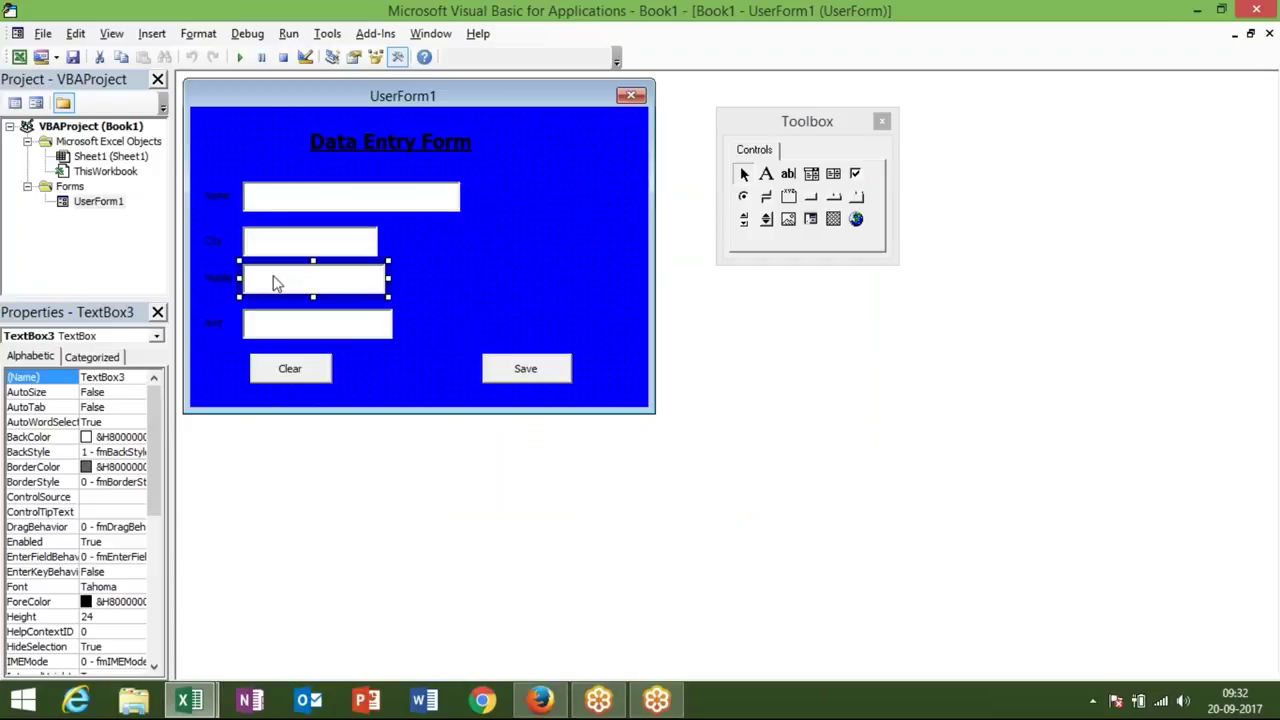
double_click(277, 283)
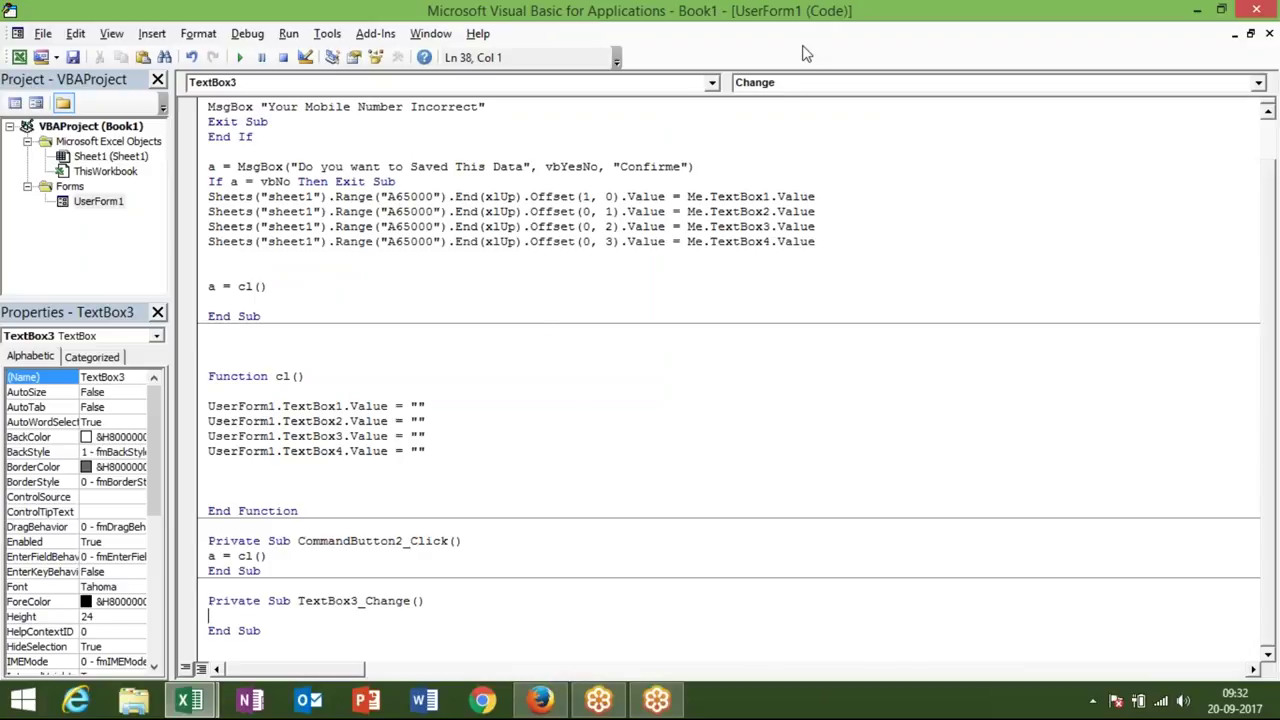
left_click(781, 88)
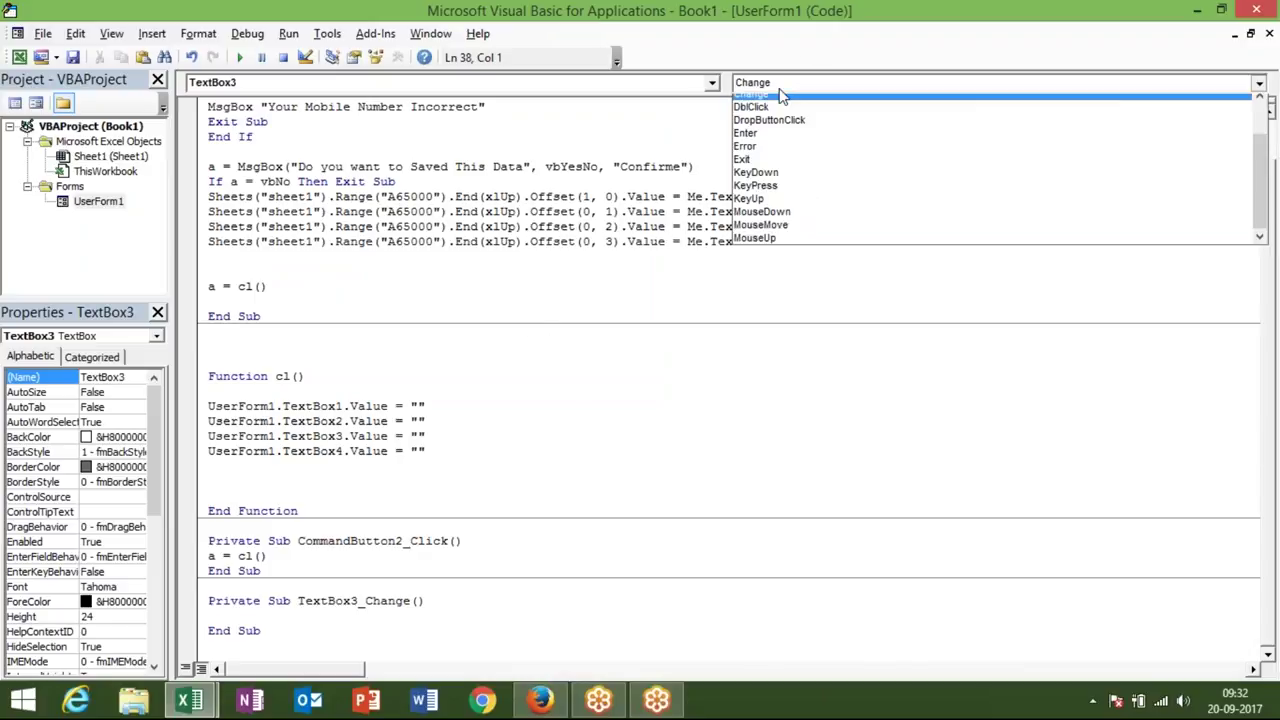
left_click(772, 168)
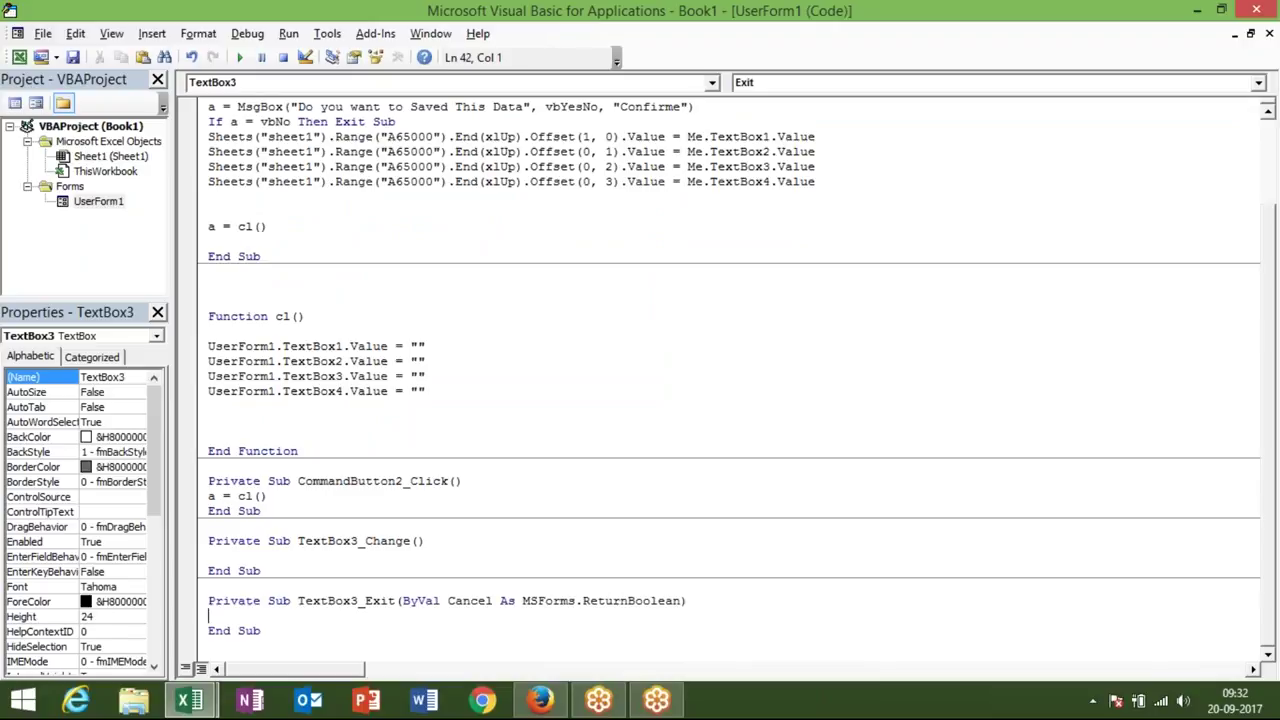
type("if ")
type("len")
key("BackSpace")
key("BackSpace")
key("BackSpace")
key("BackSpace")
key("BackSpace")
key("BackSpace")
left_click(351, 269)
type("1")
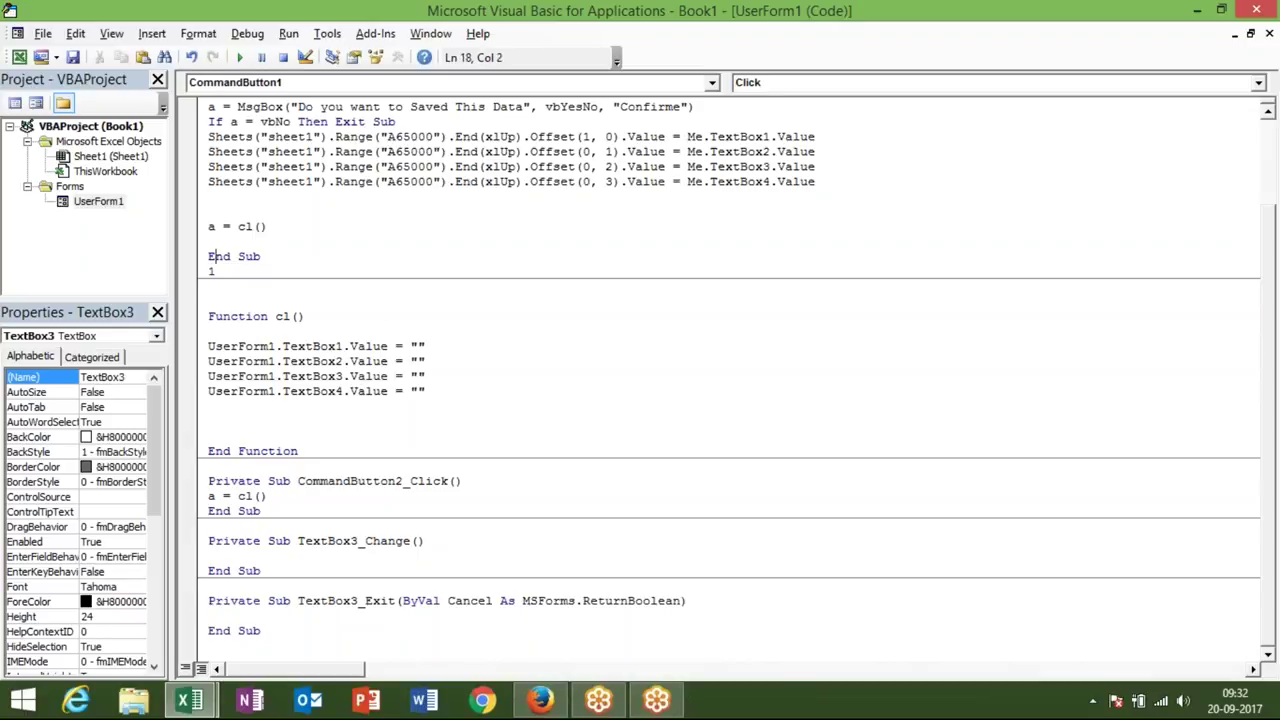
key("BackSpace")
Copy the If Len…End If validation block from the Save code.
key("Up")
key("Up")
key("Up")
key("Up")
key("Up")
key("Up")
key("Down")
key("shift+Down")
key("shift+Down")
key("shift+Down")
key("shift+Down")
left_click(208, 196)
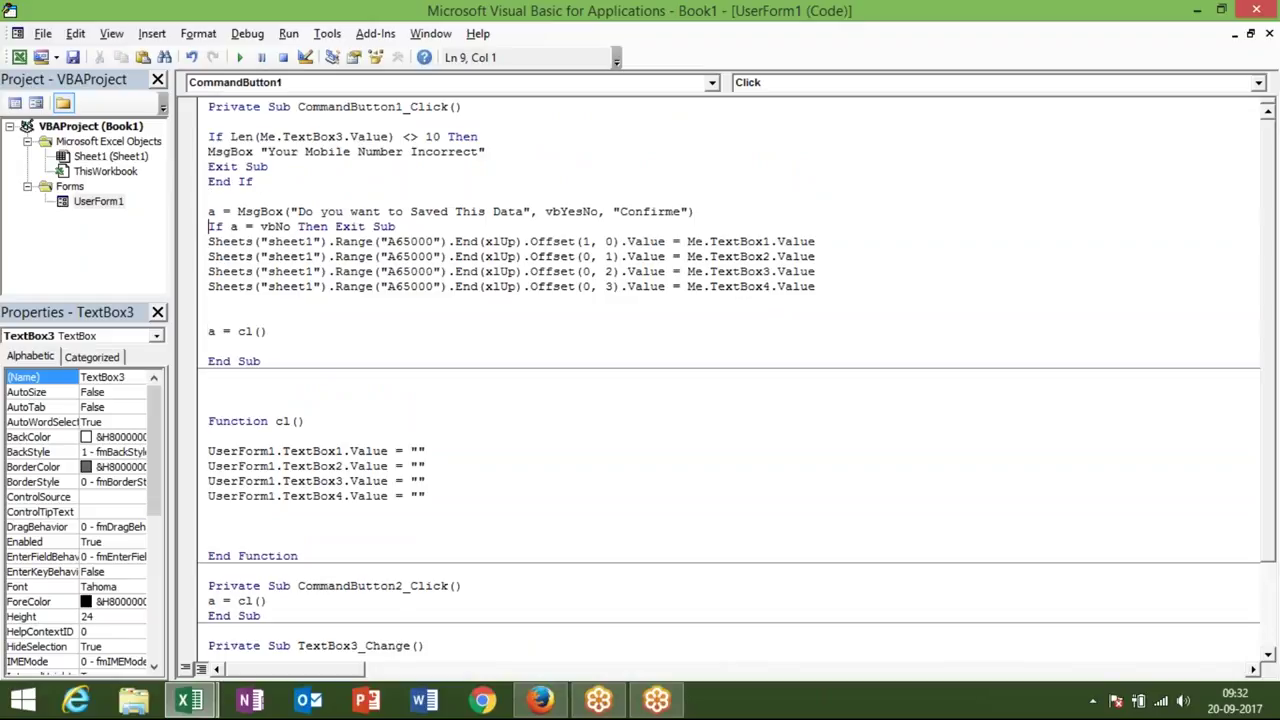
left_click(712, 82)
left_click(1258, 82)
Paste the validation block into TextBox3_Exit and replace its Exit Sub line with a blank line.
key("Return")
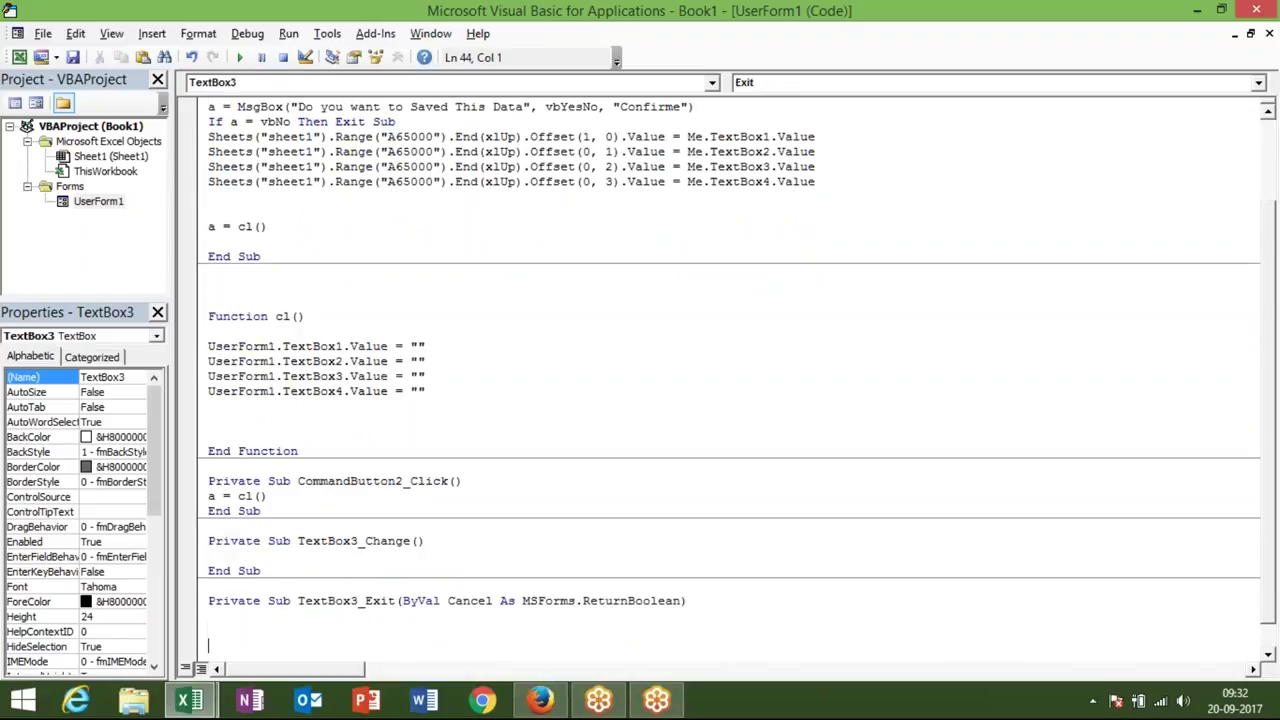
key("ctrl+v")
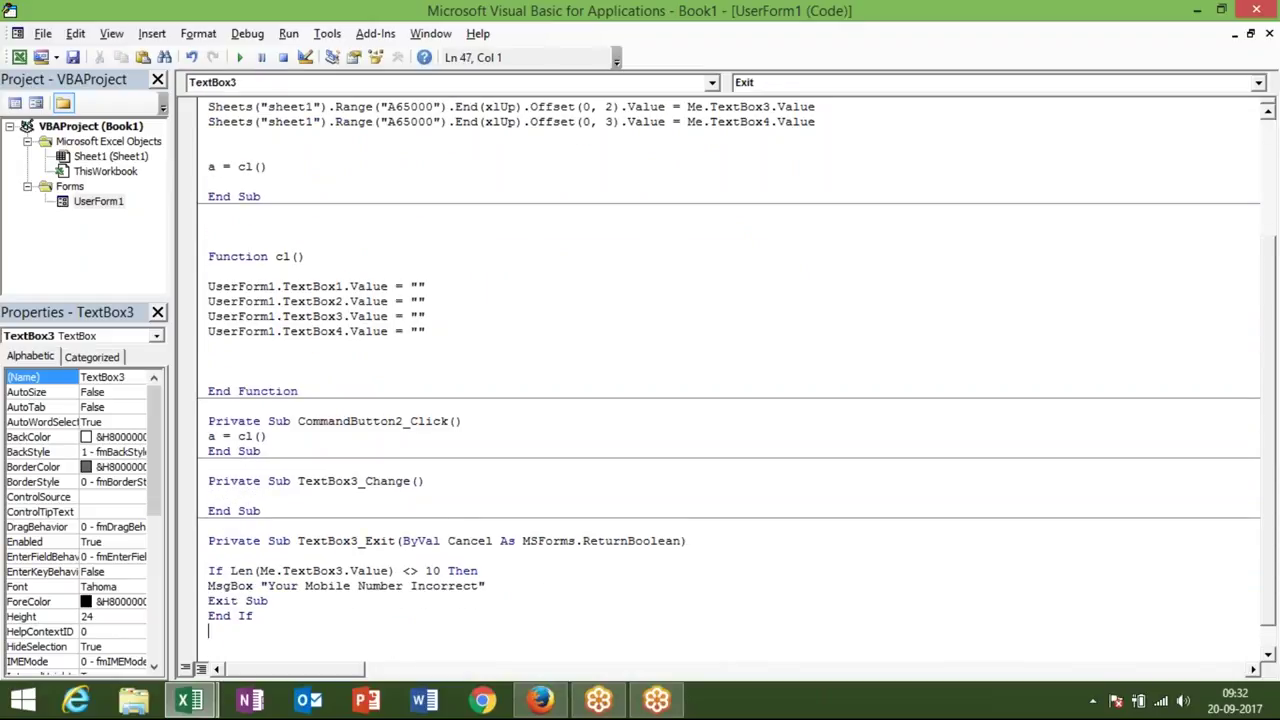
key("shift+Up")
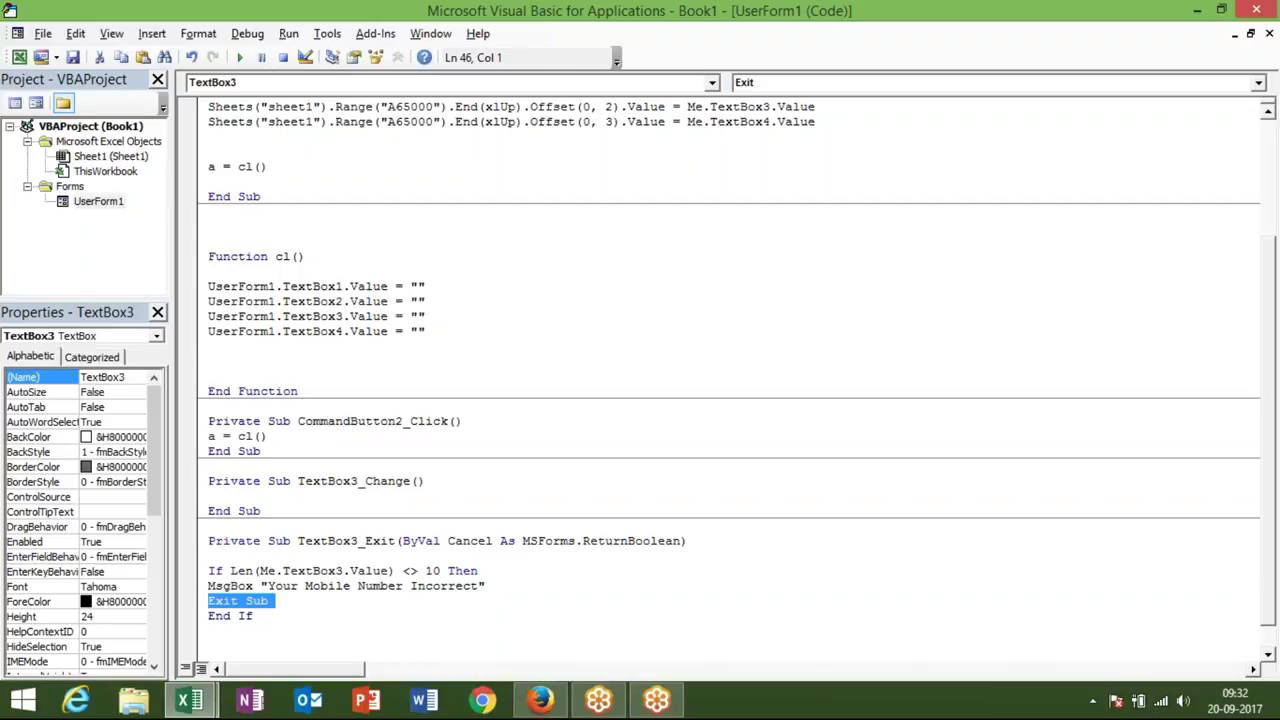
key("Delete")
key("Return")
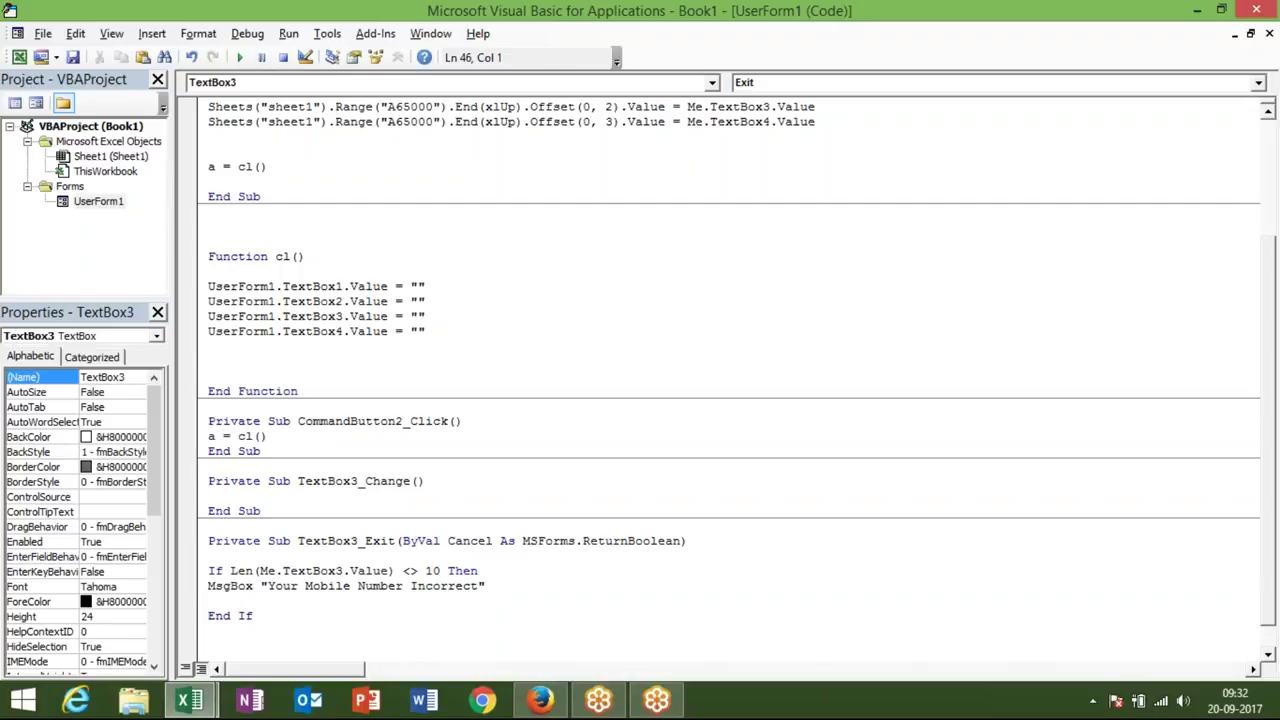
key("Up")
Add the line Me.TextBox3.Value = "" to empty the Mobile box.
type("me")
type(".te")
key("Left")
key("Right")
key("Right")
key("Right")
key("BackSpace")
key("BackSpace")
key("BackSpace")
type(".te")
key("Down")
key("Down")
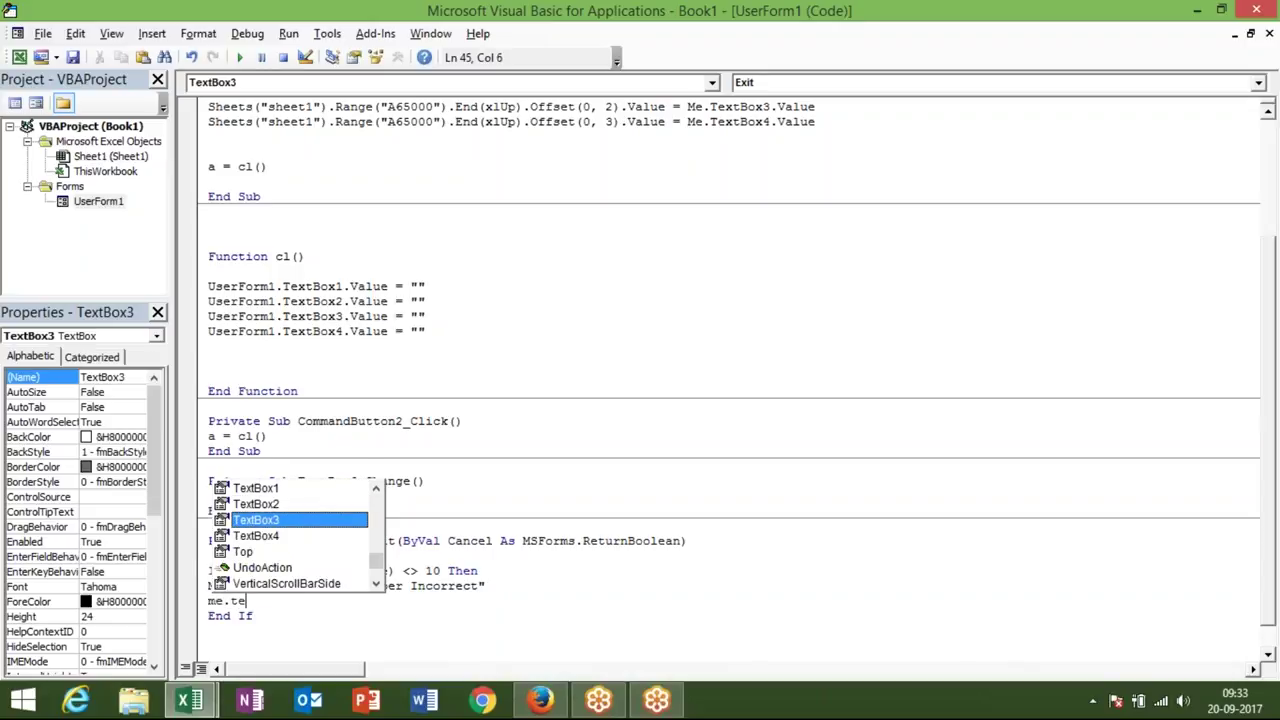
key("Tab")
type(".v")
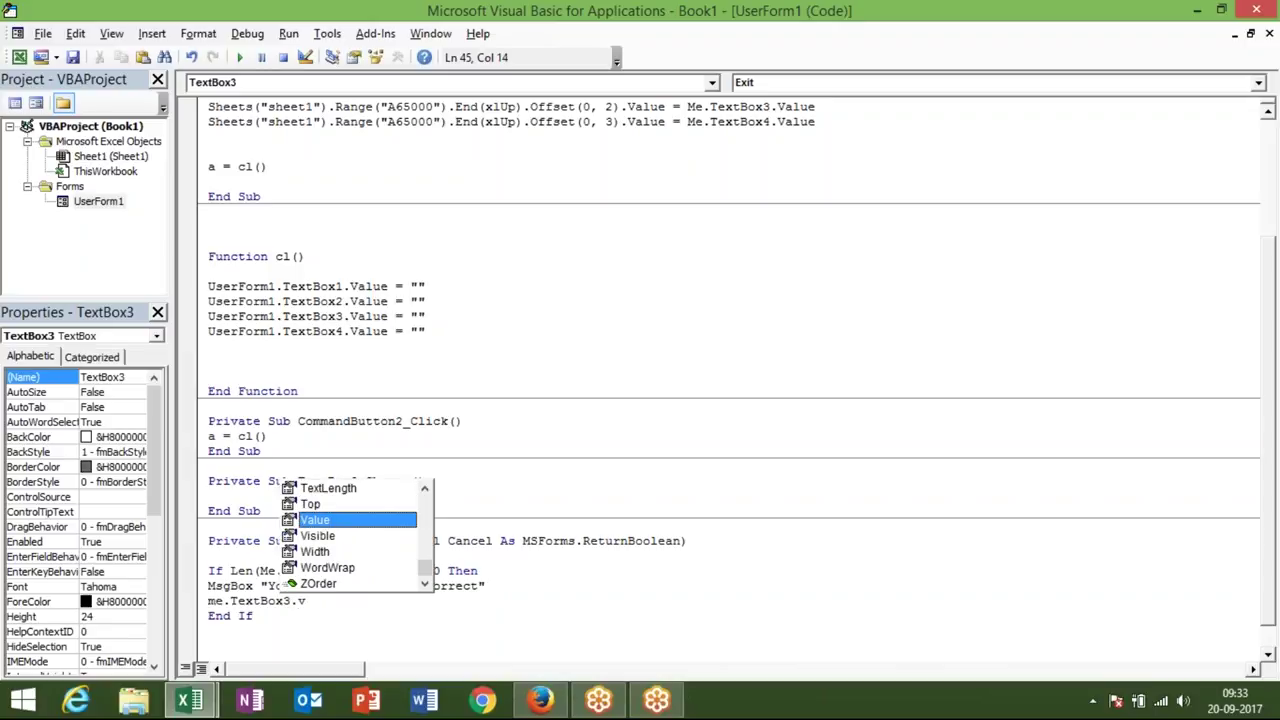
key("Tab")
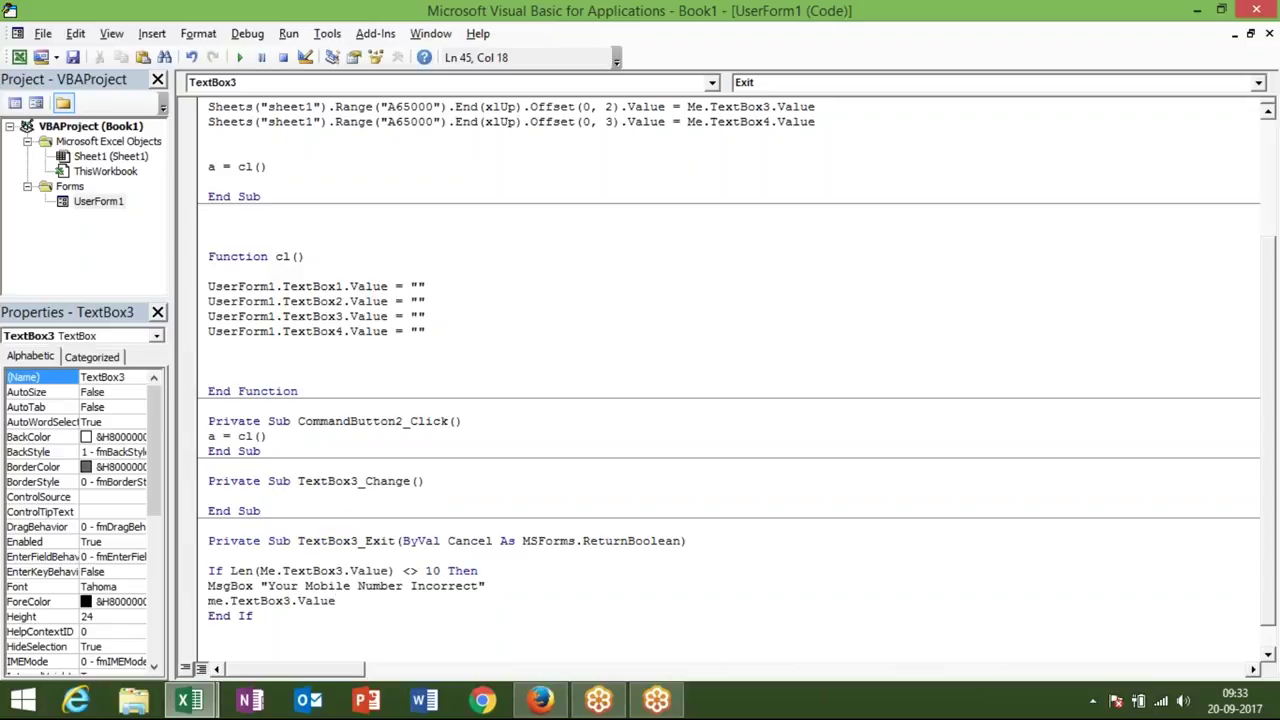
type("=")
type("0")
key("BackSpace")
type("\"\"")
key("Return")
Add the line Me.TextBox3.SetFocus to return focus to the Mobile box.
type("me")
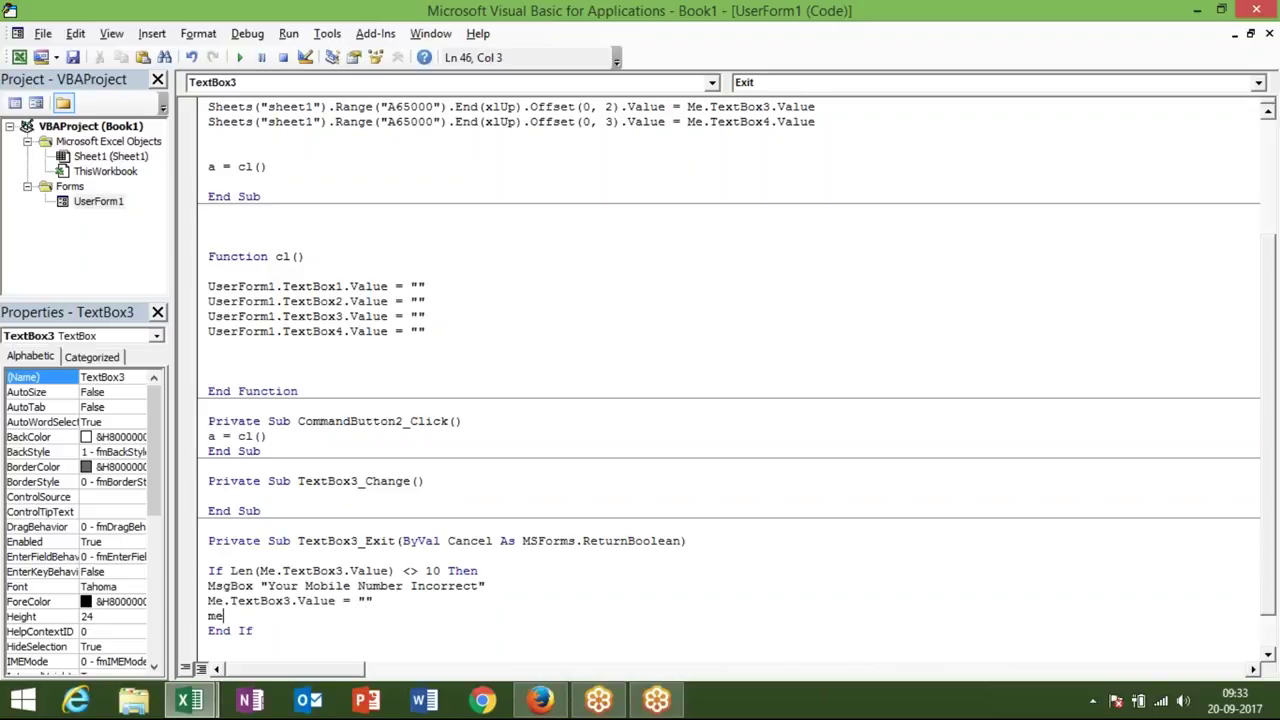
type(".te")
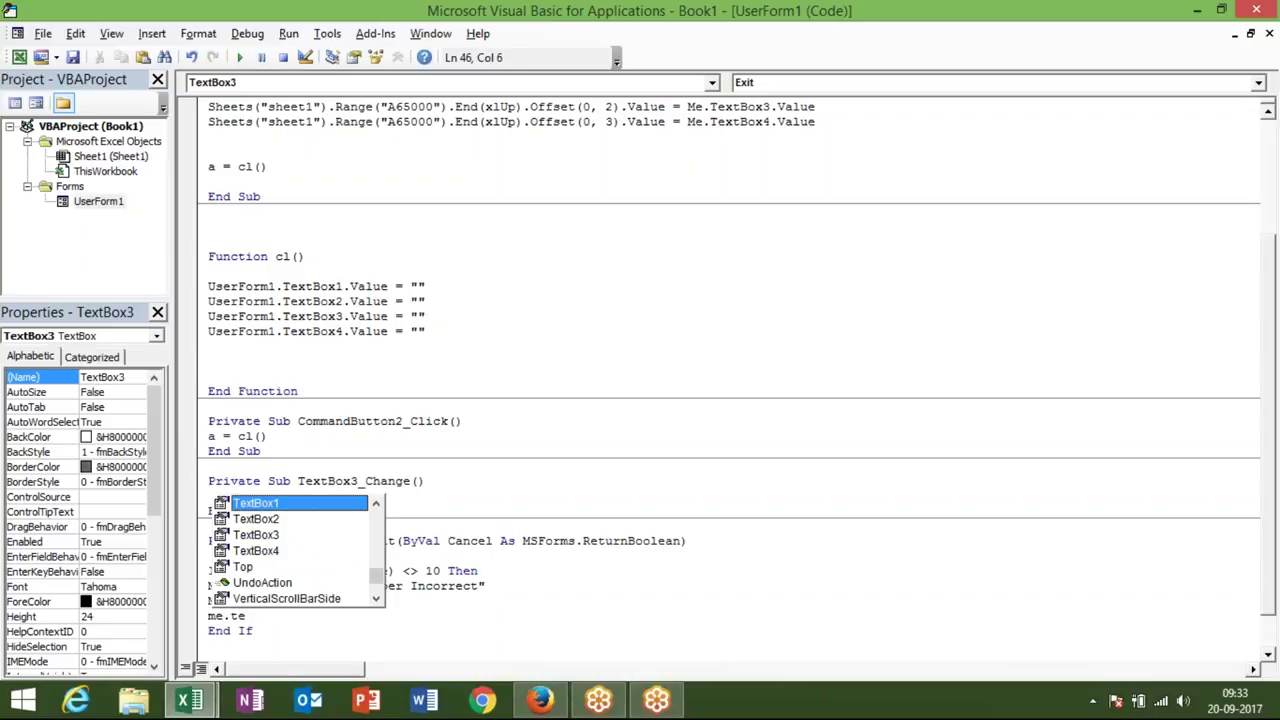
key("Left")
key("Left")
key("Down")
key("Down")
key("Tab")
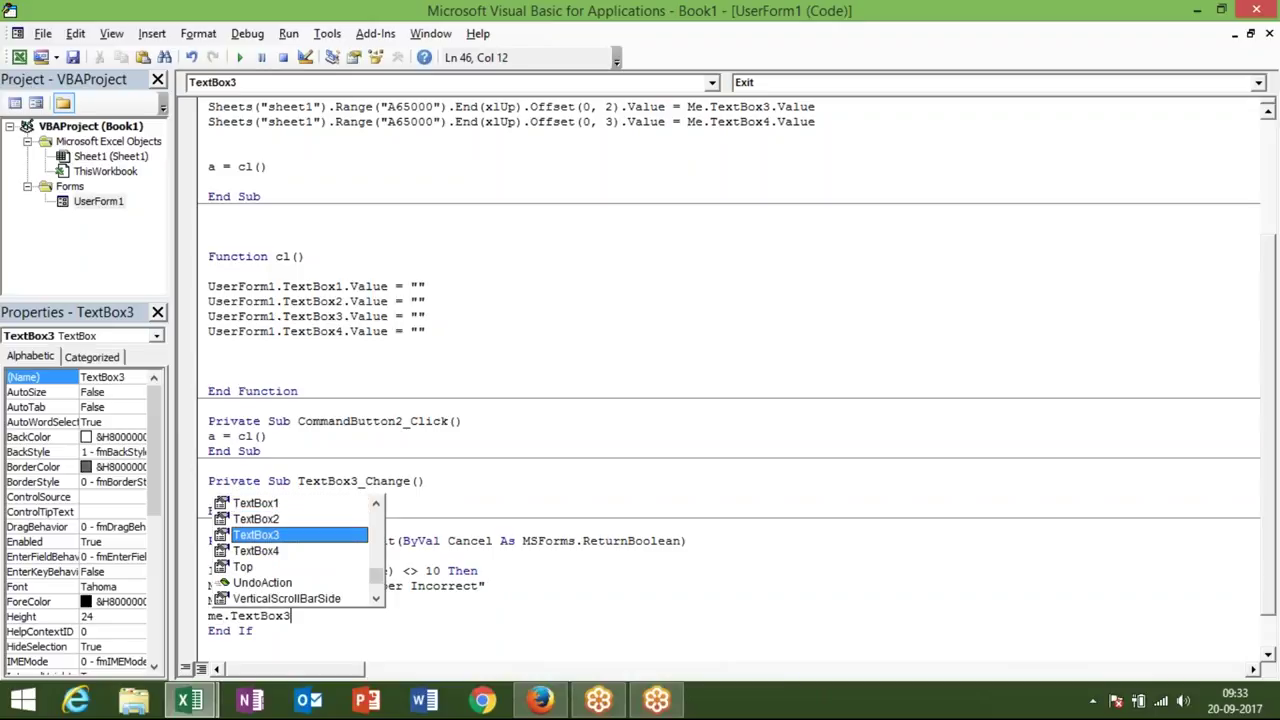
type(".se")
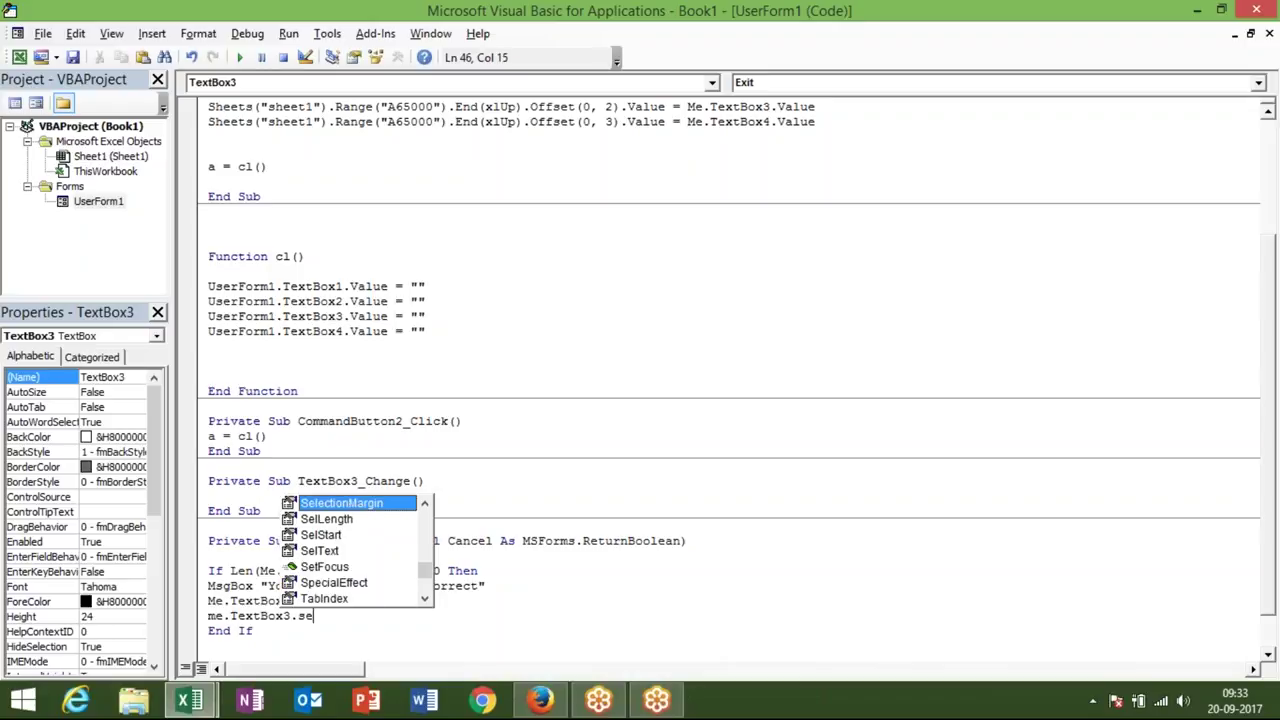
type("t")
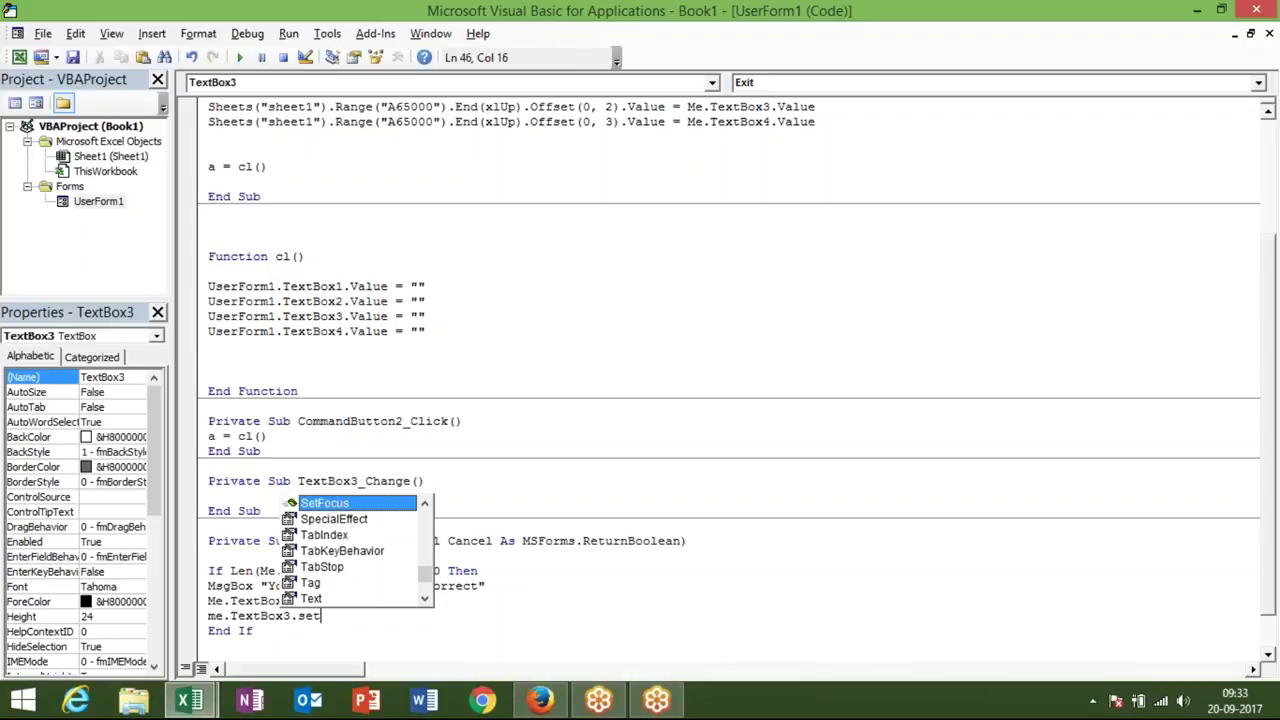
key("BackSpace")
key("BackSpace")
key("BackSpace")
key("BackSpace")
type(".en")
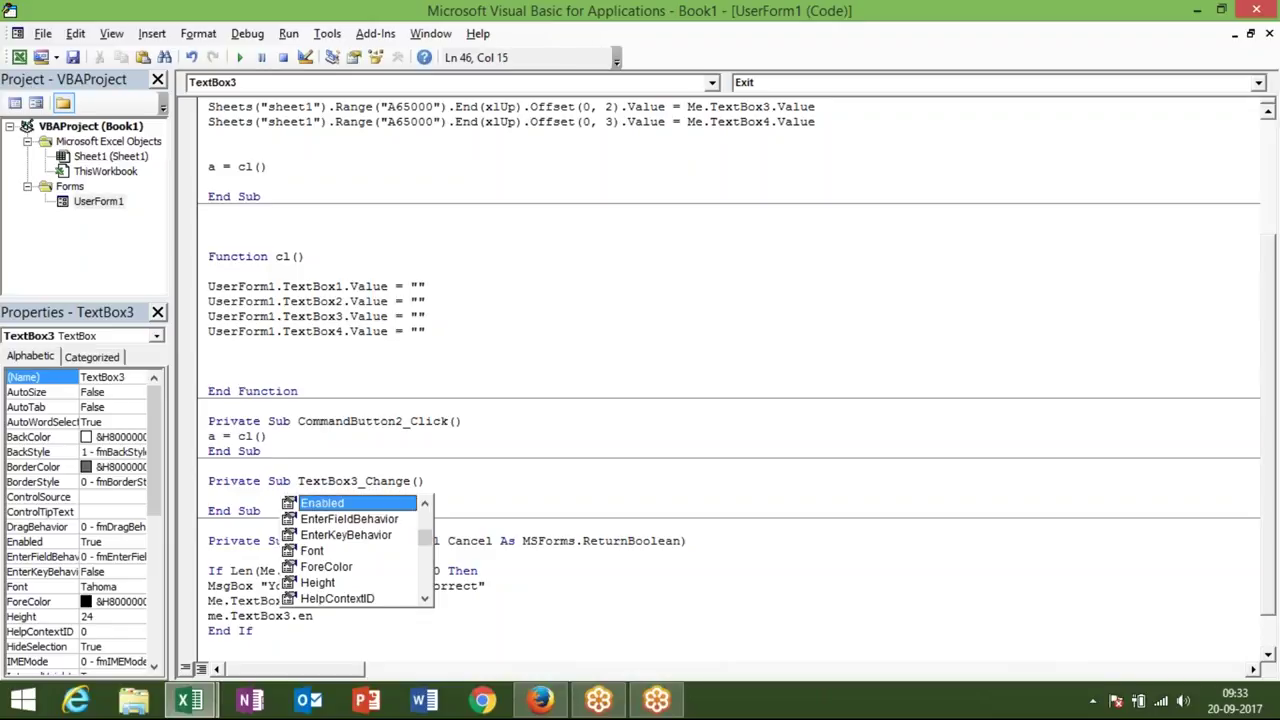
key("BackSpace")
key("BackSpace")
key("BackSpace")
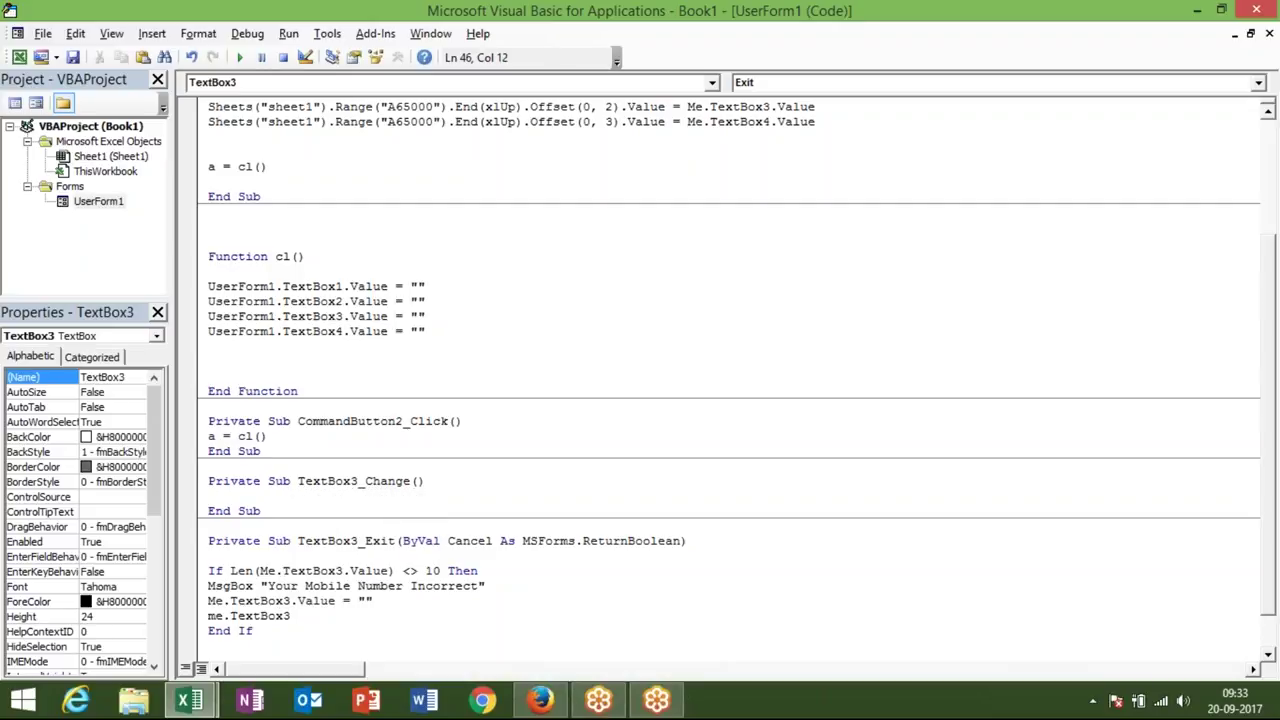
type(".se")
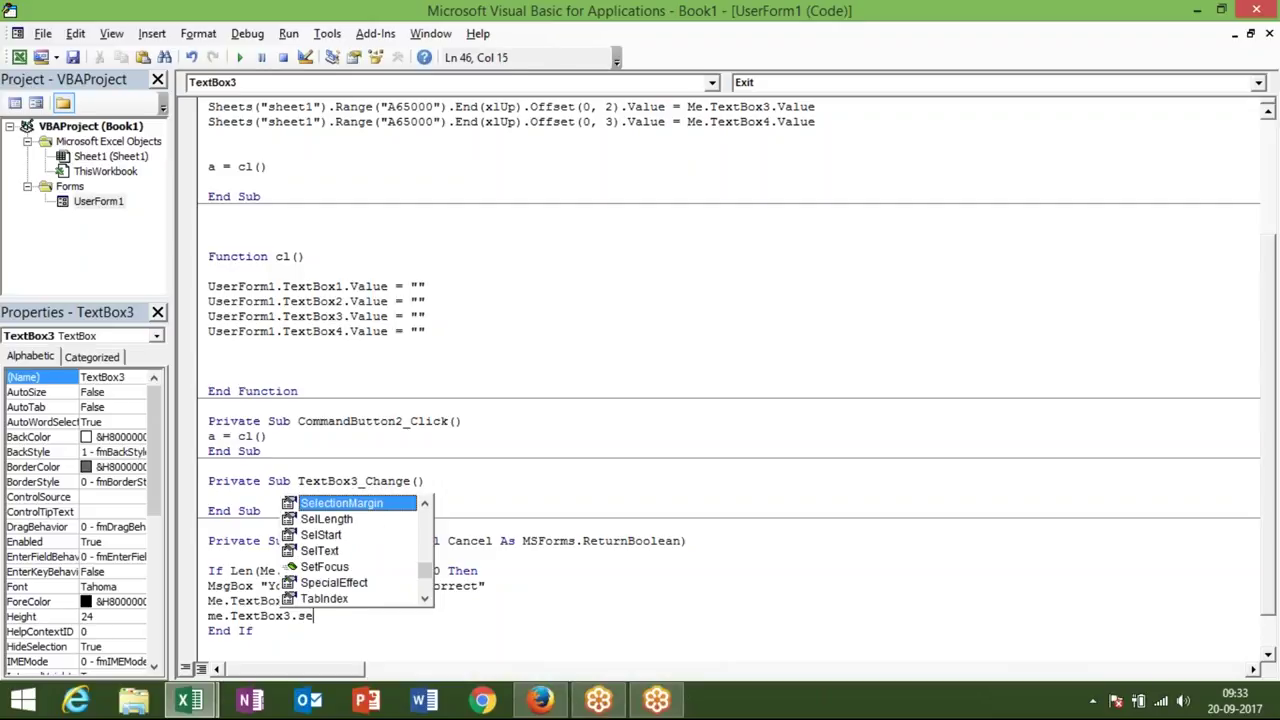
key("Left")
key("Down")
key("Down")
key("Down")
key("Down")
key("Down")
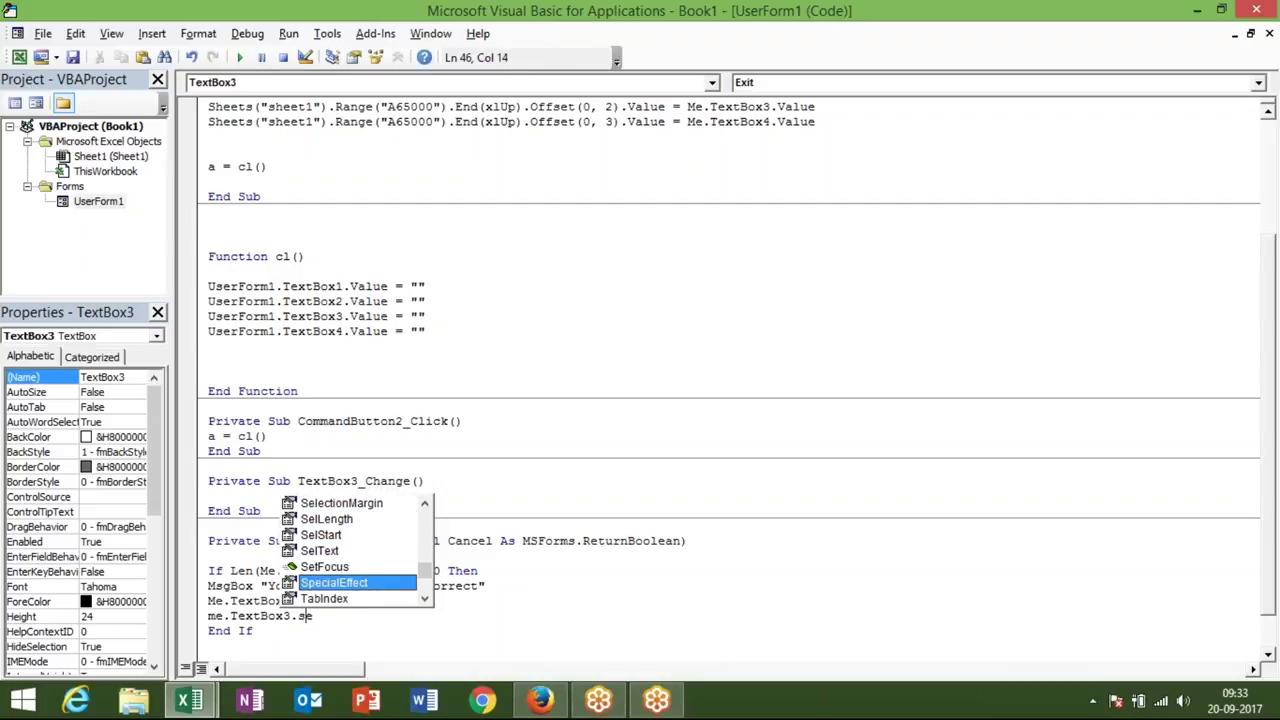
key("Down")
key("Down")
key("Down")
key("Down")
key("Down")
key("Down")
key("Down")
key("Down")
key("Down")
key("Down")
key("Down")
key("Down")
key("Down")
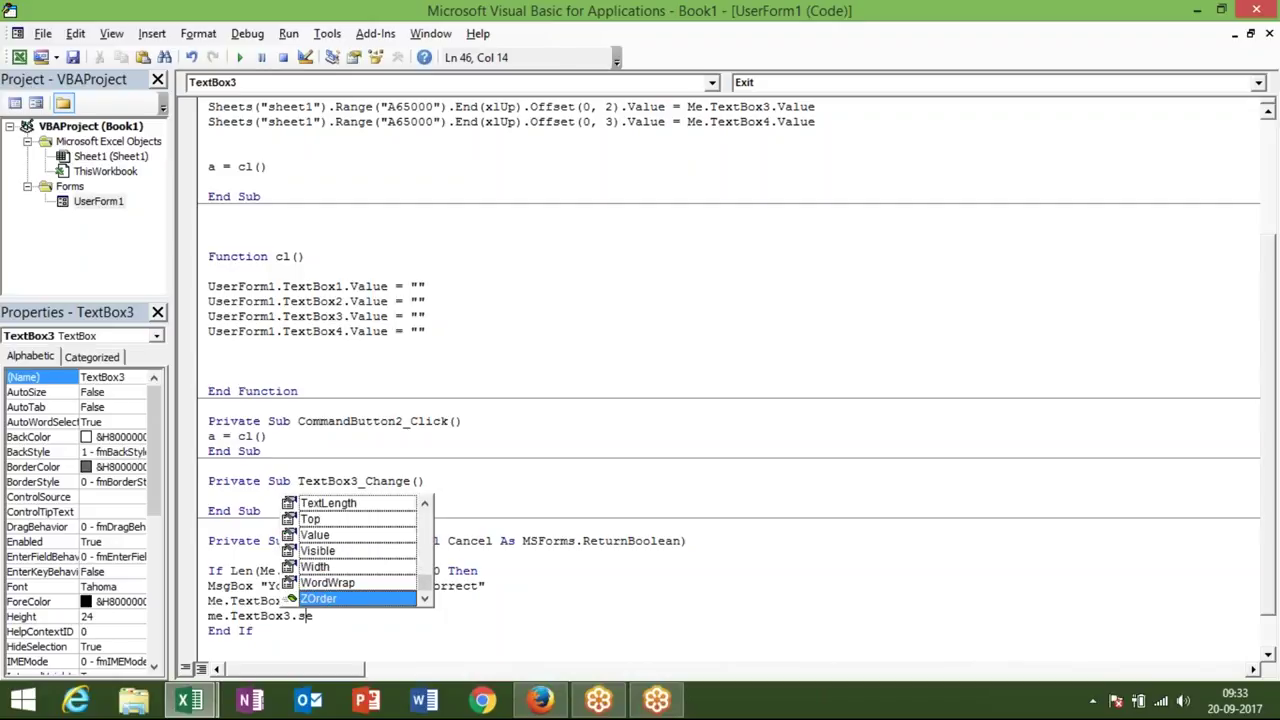
key("Up")
key("Up")
key("Up")
key("Up")
key("Up")
key("Up")
key("Up")
key("Up")
key("Up")
key("Up")
key("Up")
key("Up")
key("Up")
key("Up")
key("Up")
key("Up")
key("Up")
key("Up")
key("Up")
key("Up")
key("Up")
key("Up")
key("Up")
key("Up")
key("Up")
key("Up")
key("Up")
key("Up")
key("Up")
key("Up")
key("Up")
key("Up")
key("Up")
key("Up")
key("Up")
key("Down")
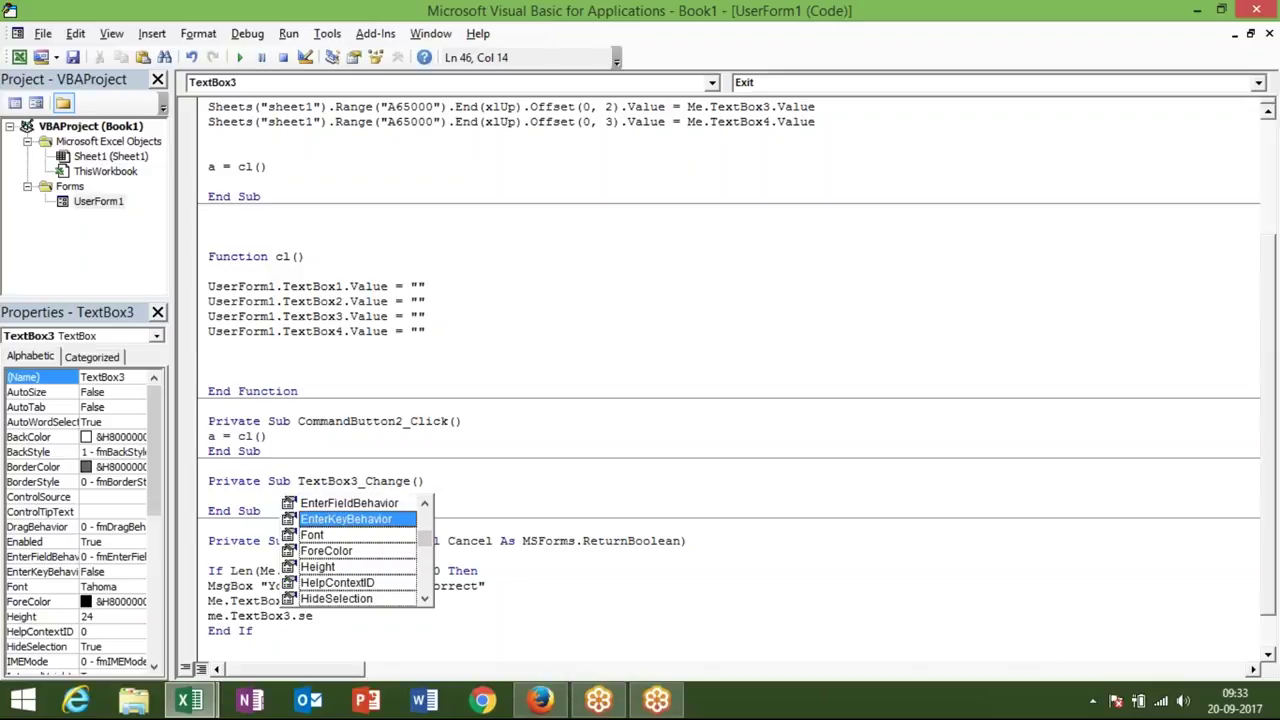
key("Up")
key("Up")
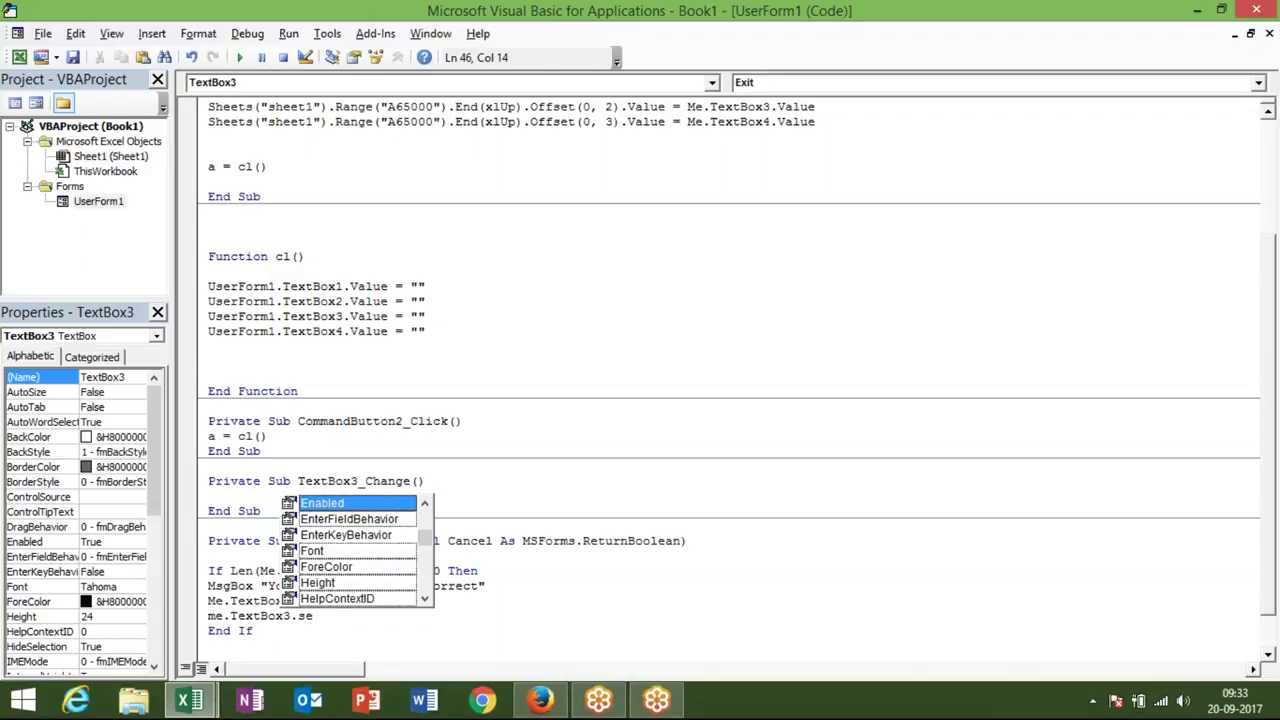
key("Up")
key("Up")
key("Up")
key("Up")
key("Up")
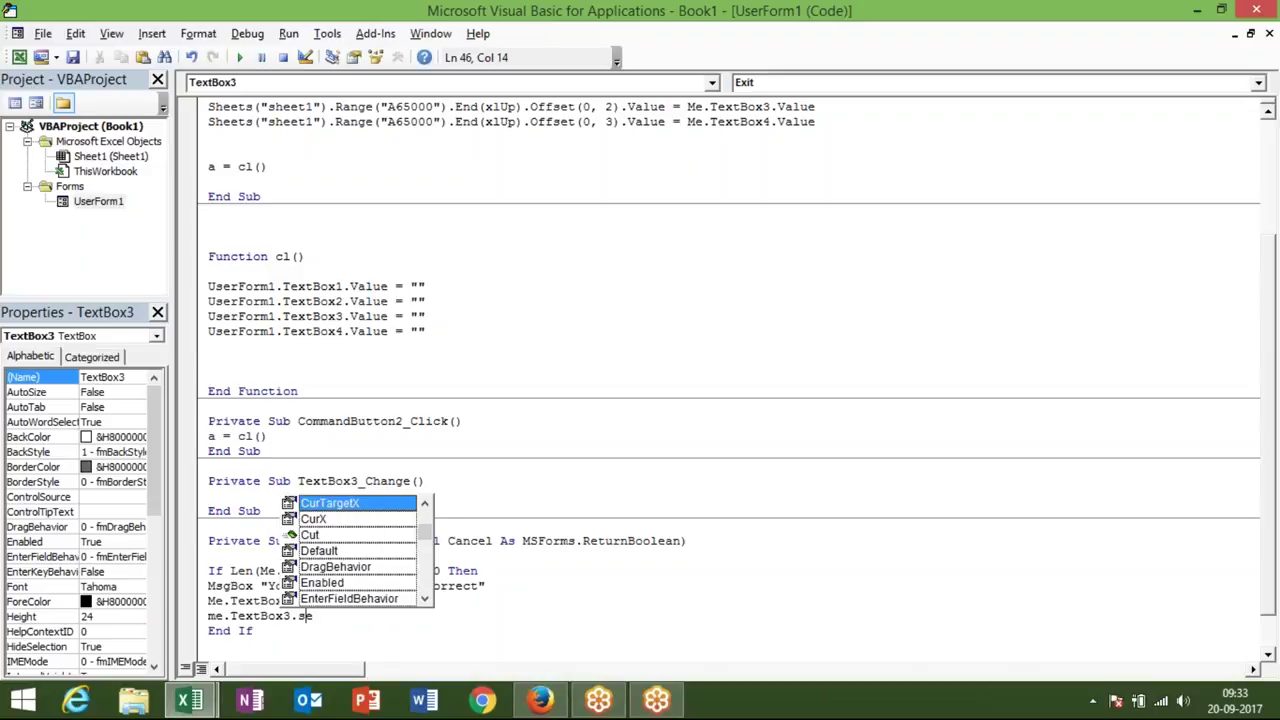
type("t")
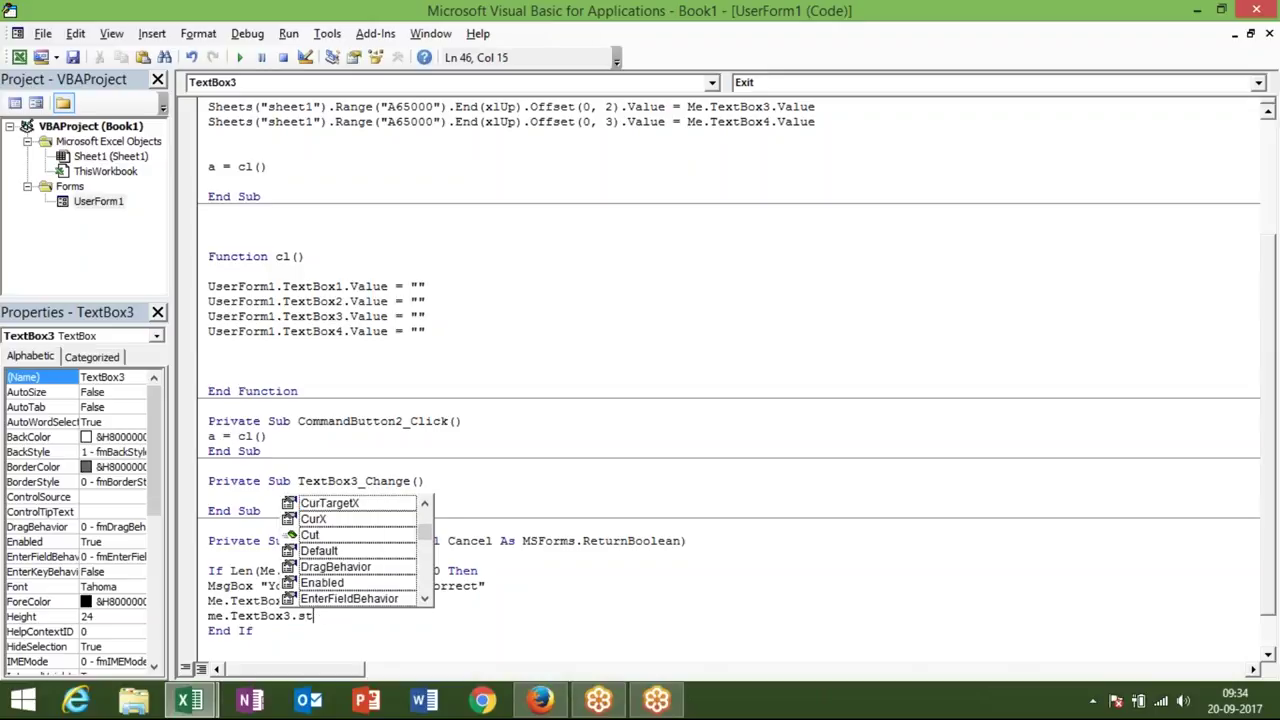
key("BackSpace")
type("t")
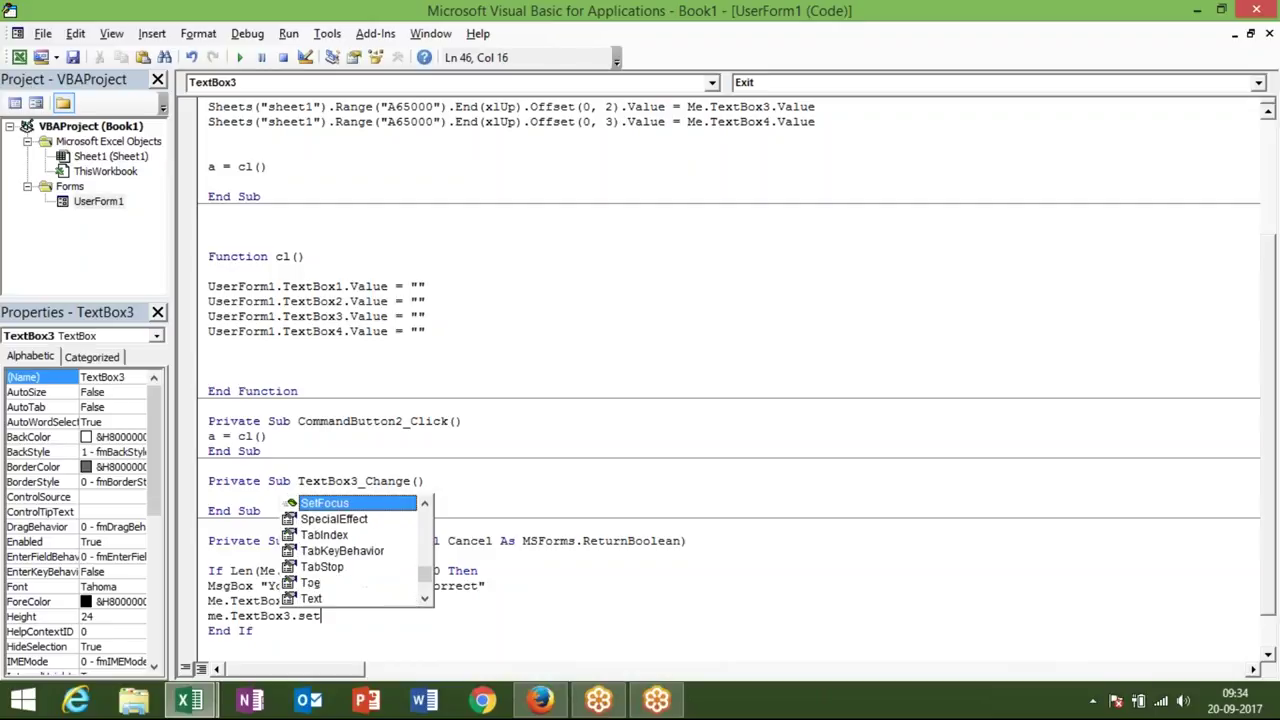
key("Tab")
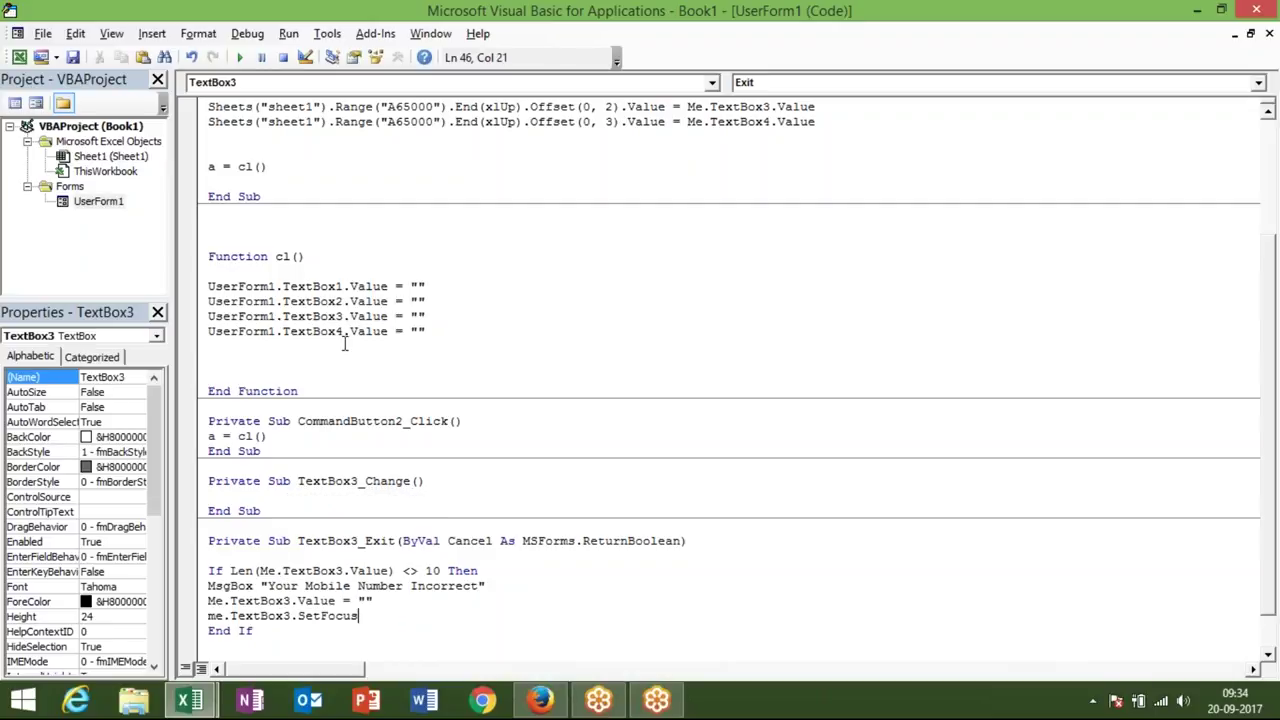
left_click(335, 436)
left_click(275, 586)
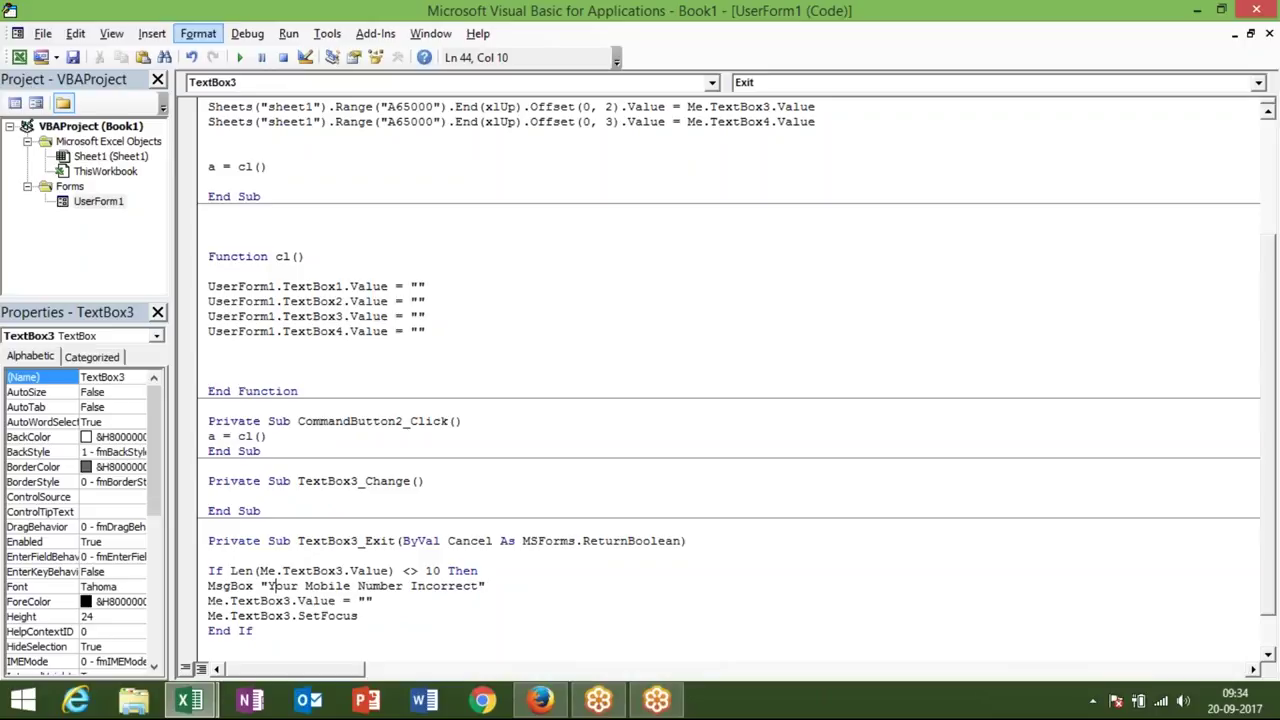
Run the form with Om, Pune and mobile 880257, confirm the warning empties the box, then close.
left_click(239, 60)
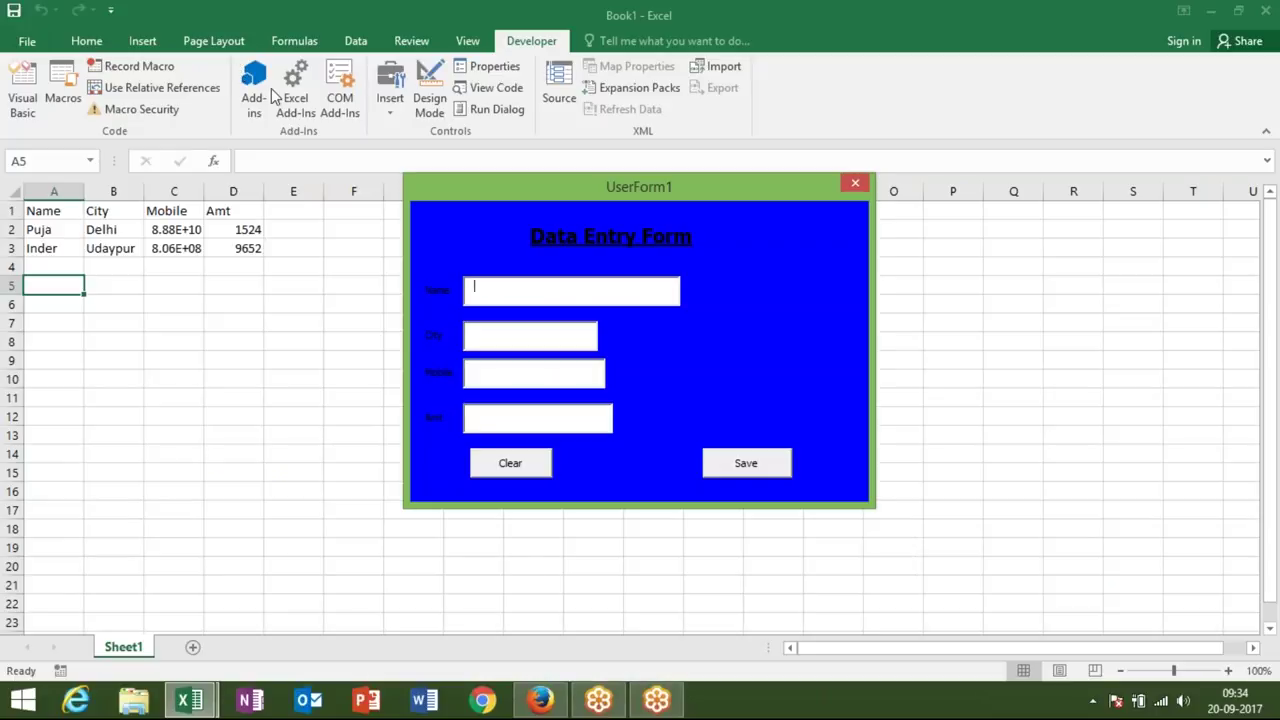
type("Om")
type("Pune")
type("880257")
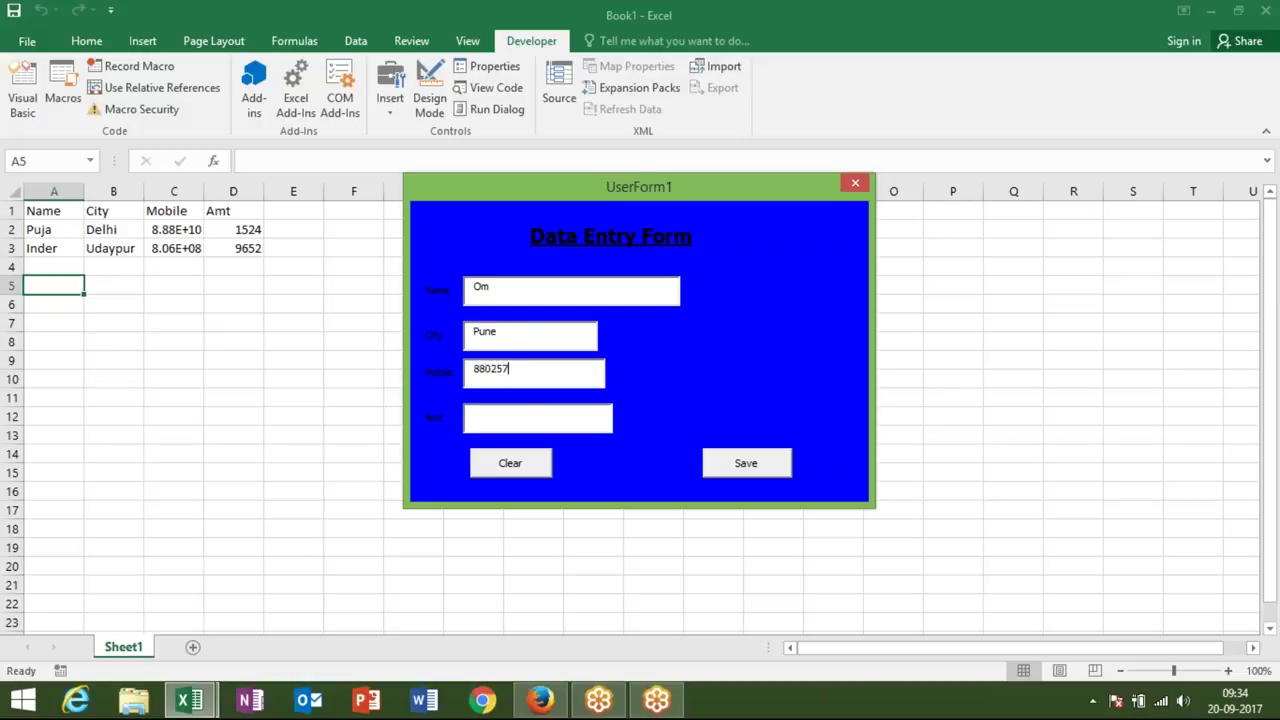
key("Tab")
key("Return")
left_click(509, 378)
left_click(504, 416)
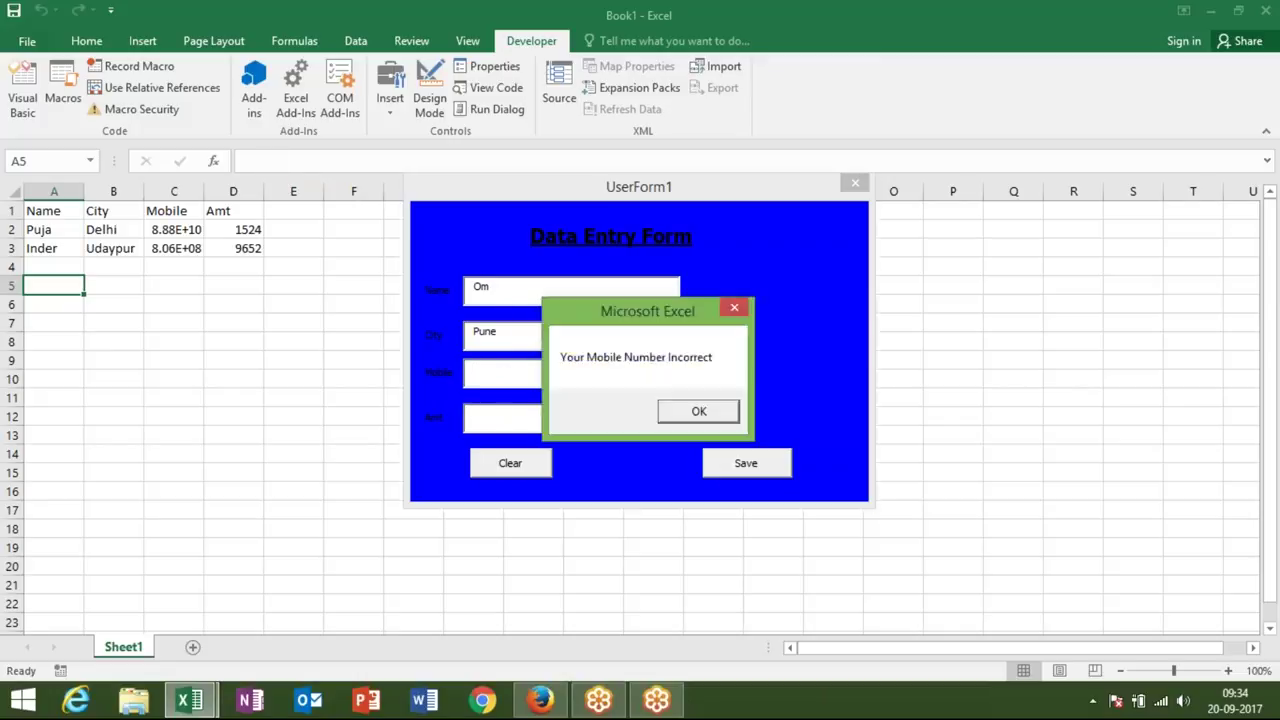
left_click(667, 421)
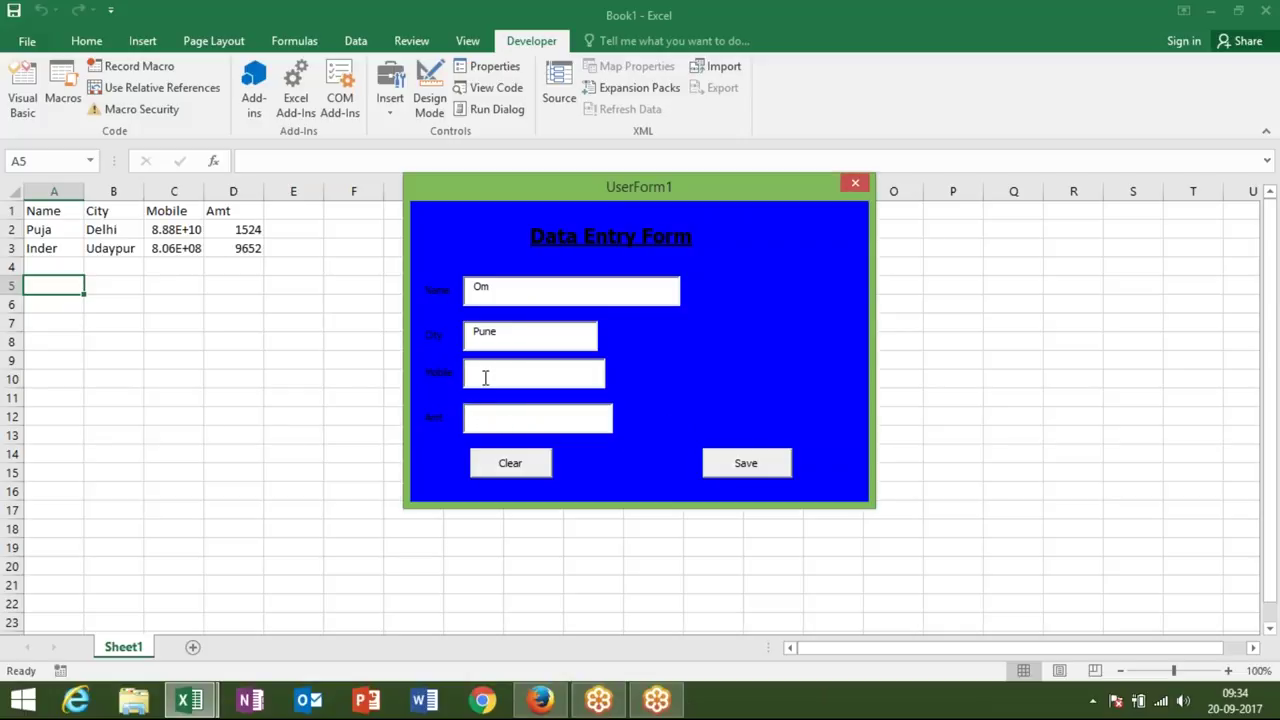
left_click(486, 424)
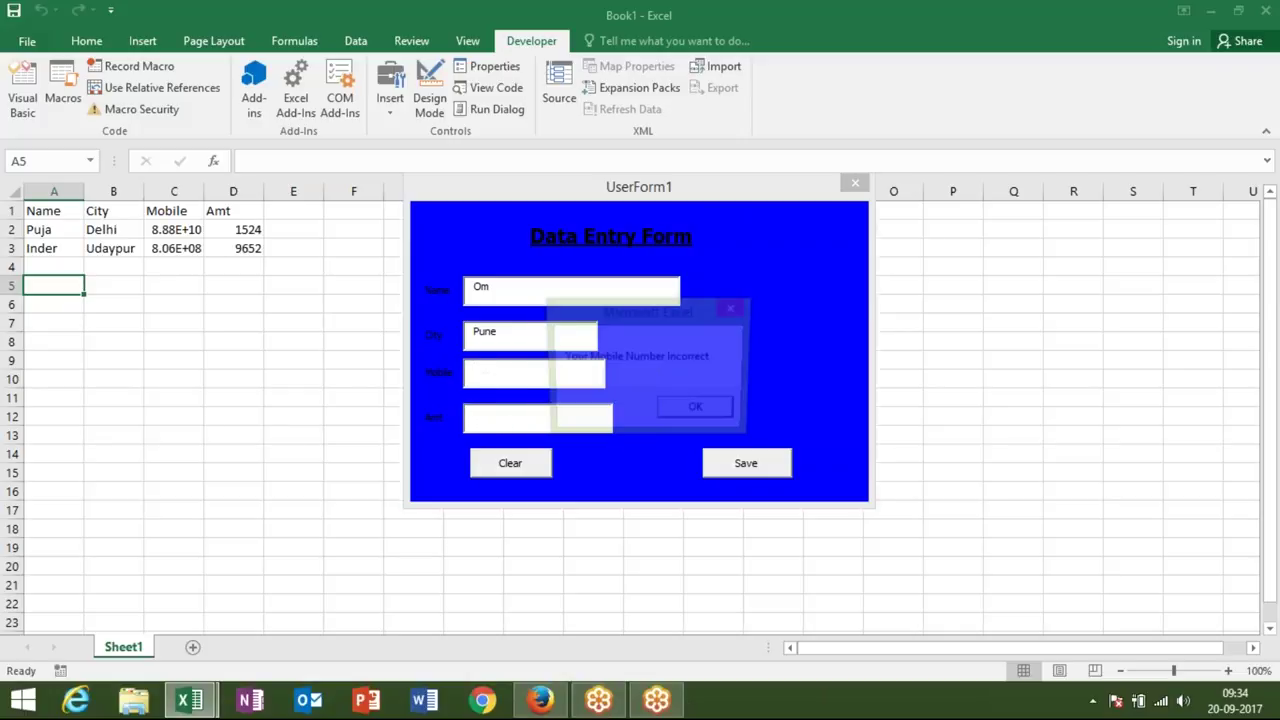
left_click(697, 414)
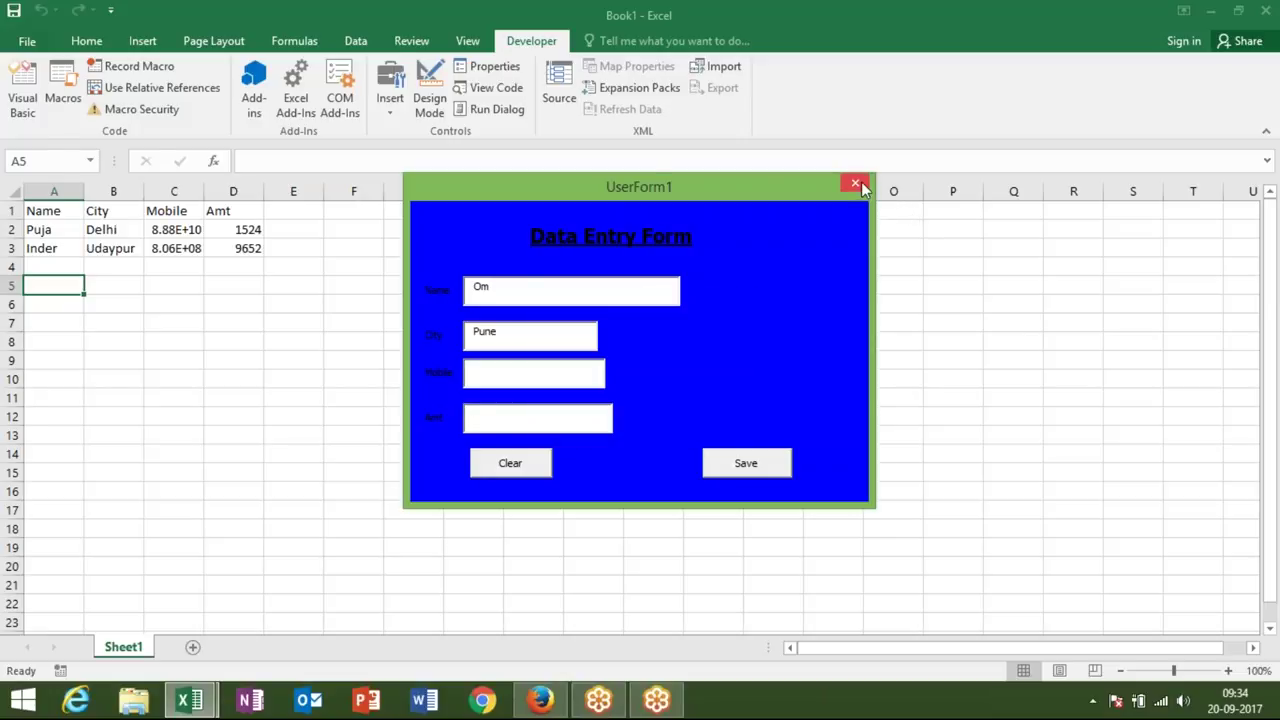
left_click(857, 183)
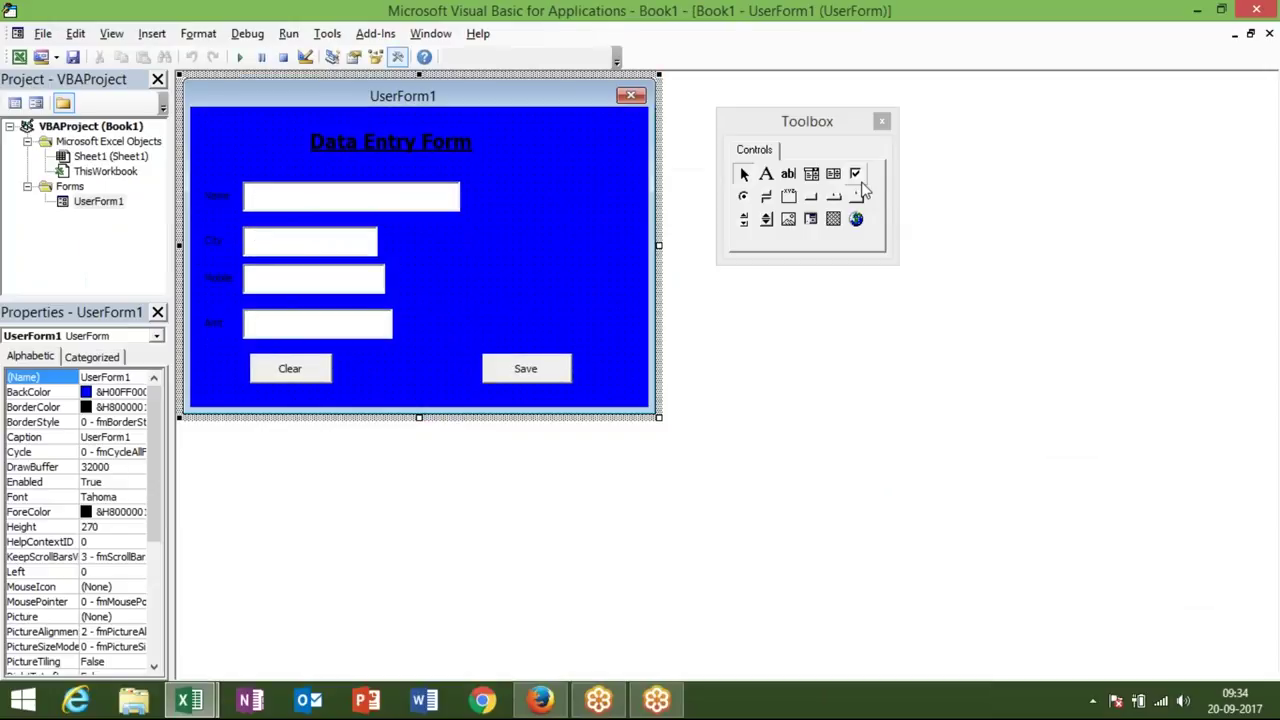
Return to UserForm1's code and place the cursor at the end of the Me.TextBox3.SetFocus line.
left_click(545, 370)
double_click(372, 289)
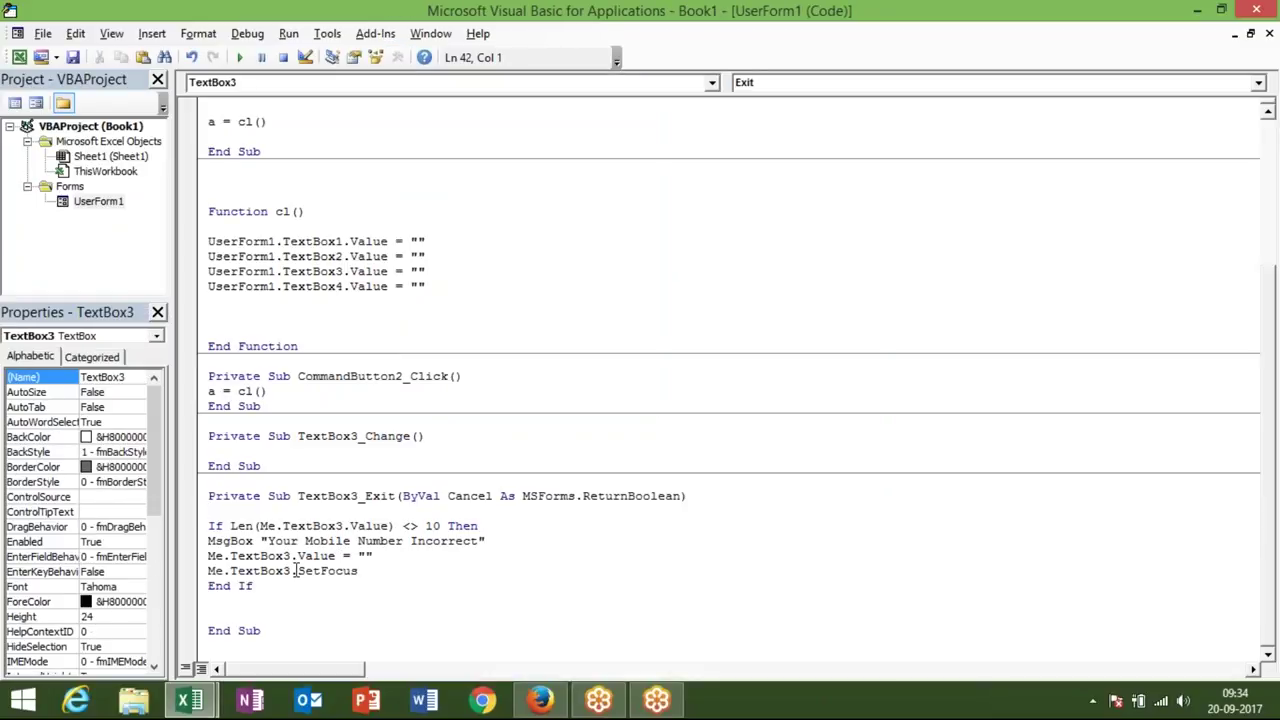
left_click(367, 573)
key("BackSpace")
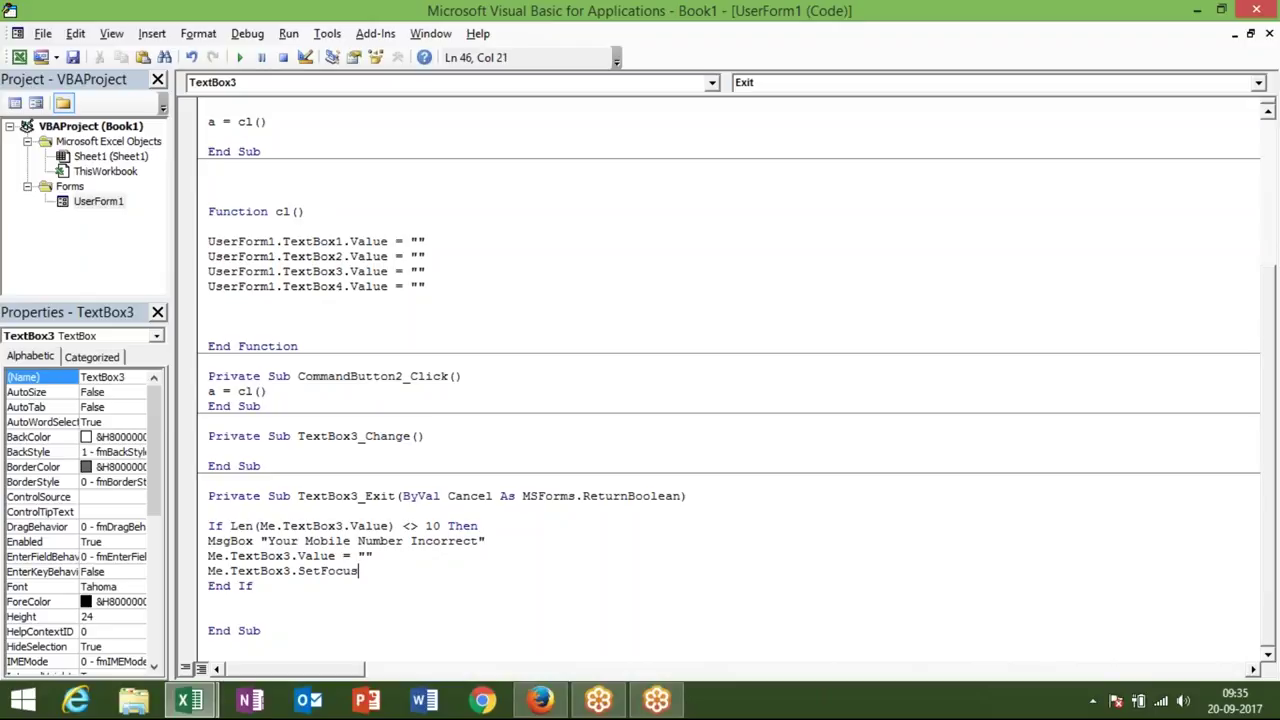
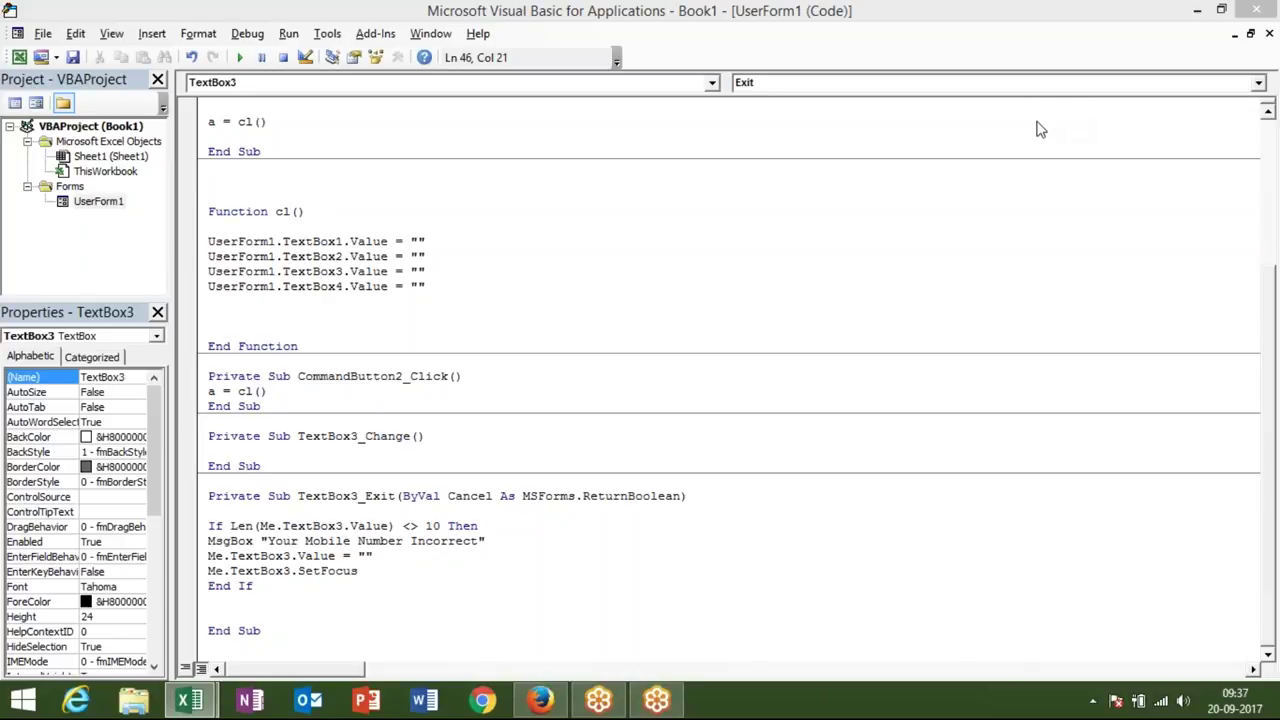
Duplicate the Me.TextBox3.SetFocus line inside the TextBox3 exit check.
left_click(358, 571)
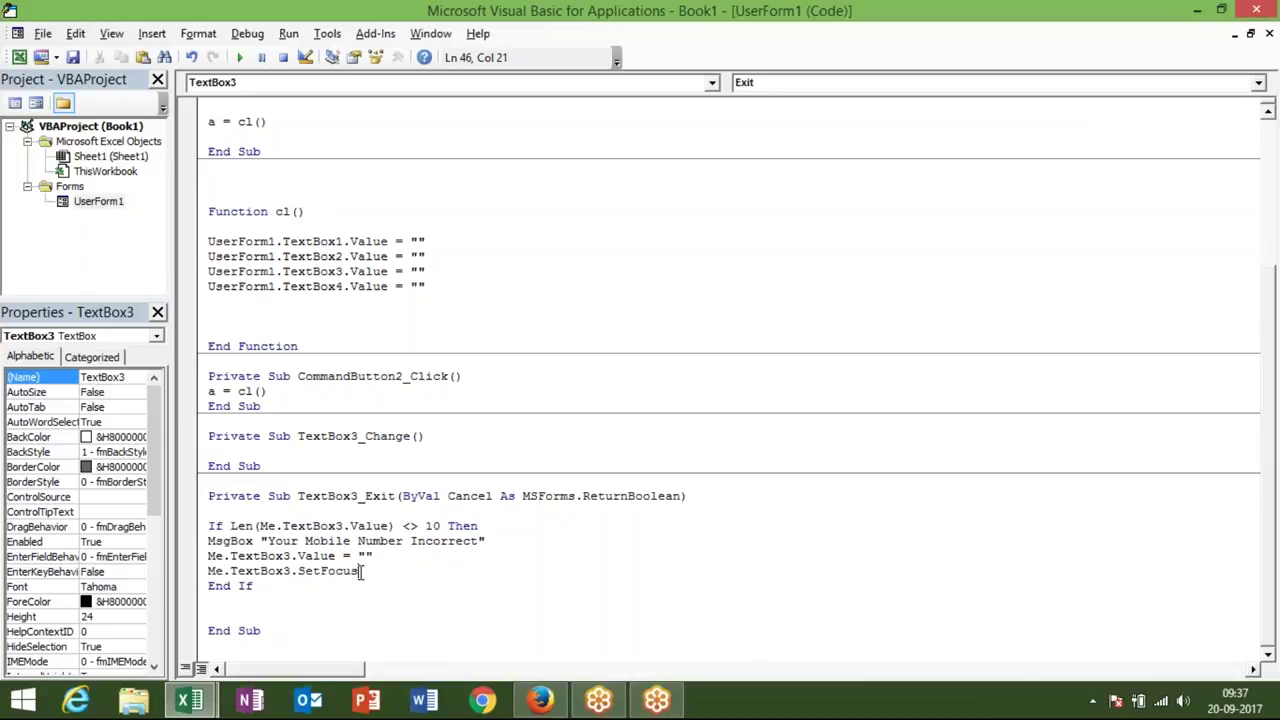
left_click_drag(358, 571, 198, 572)
key("ctrl+c")
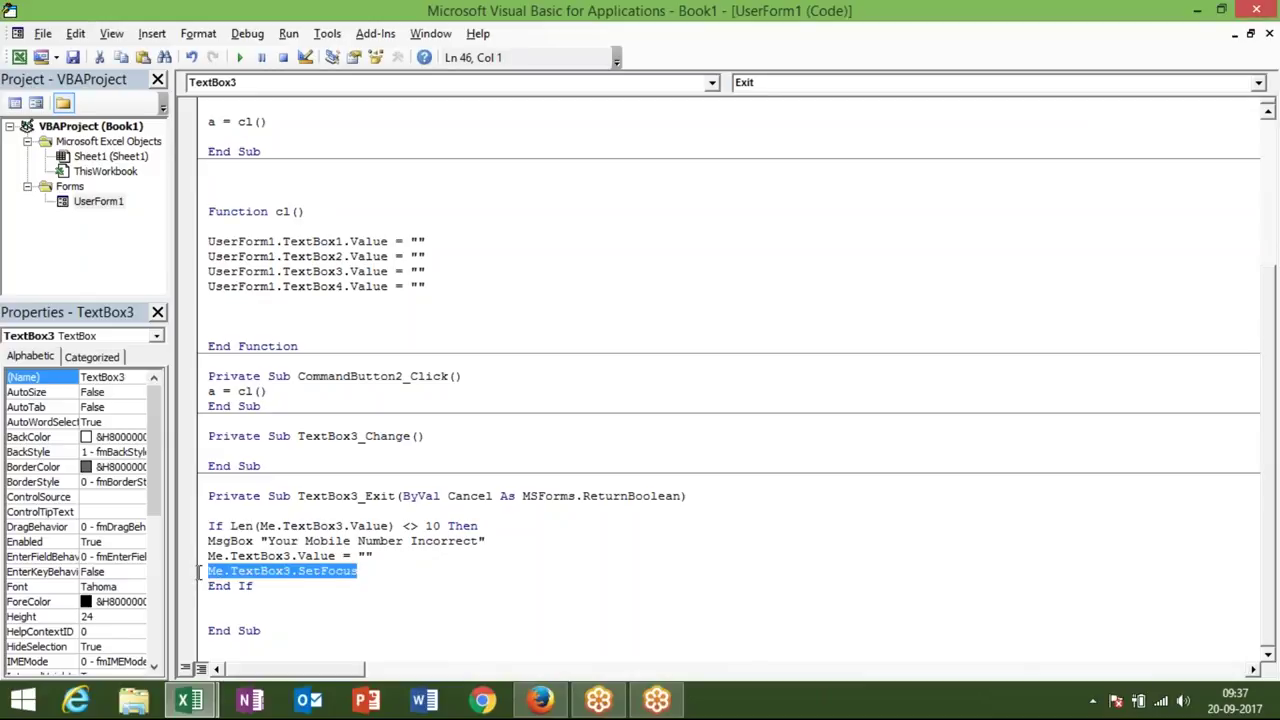
key("End")
key("Return")
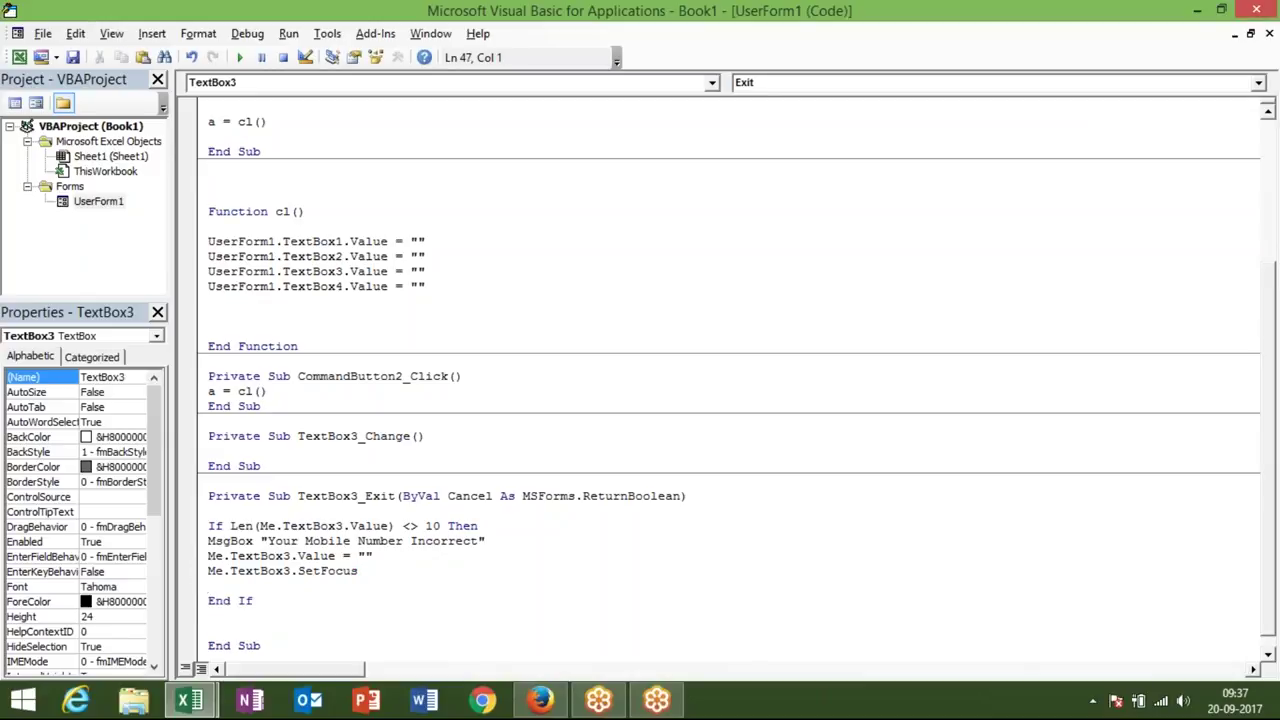
key("ctrl+v")
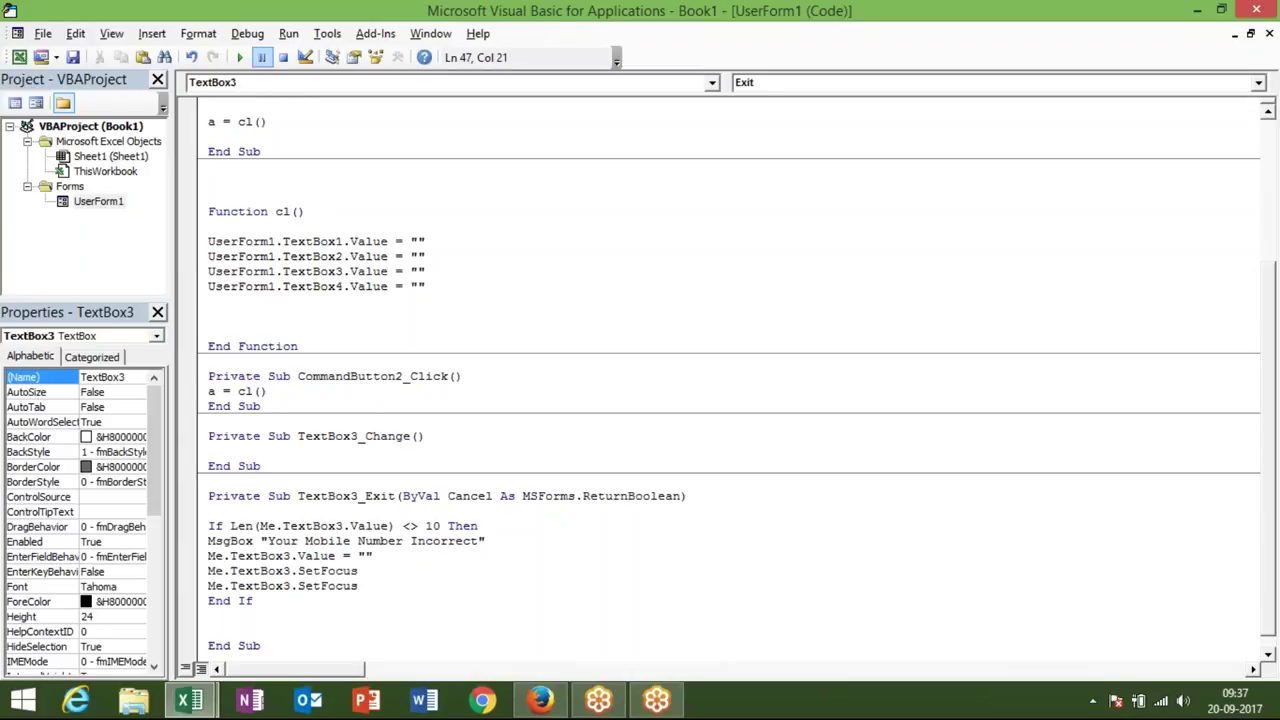
Run the form, trigger the mobile-number check from the Amt field, dismiss the warning and close it.
left_click(239, 57)
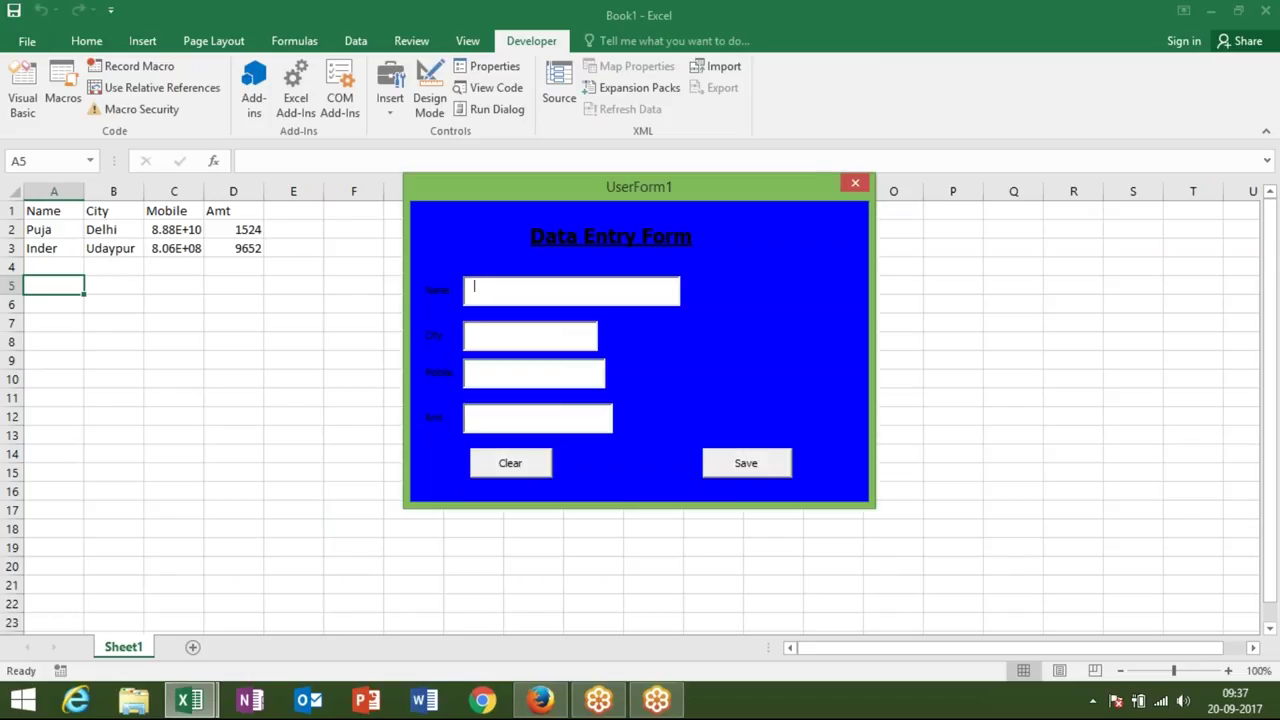
left_click(466, 368)
left_click(487, 413)
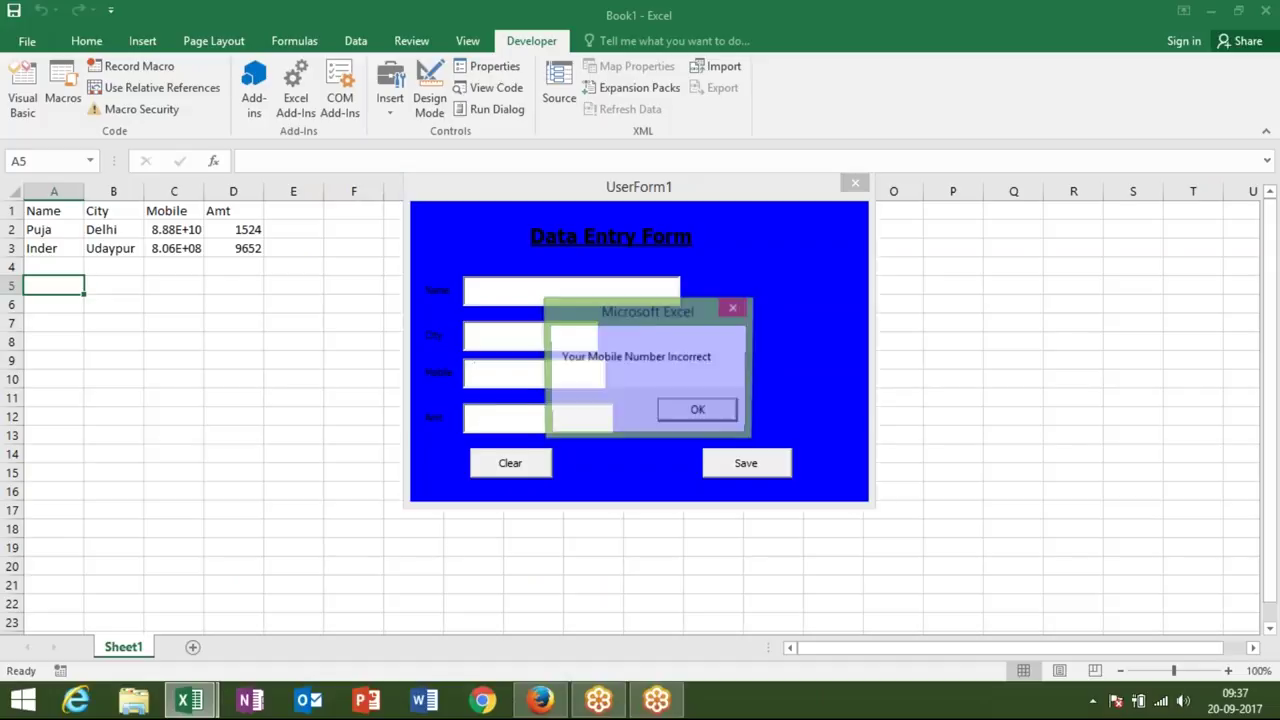
left_click(697, 410)
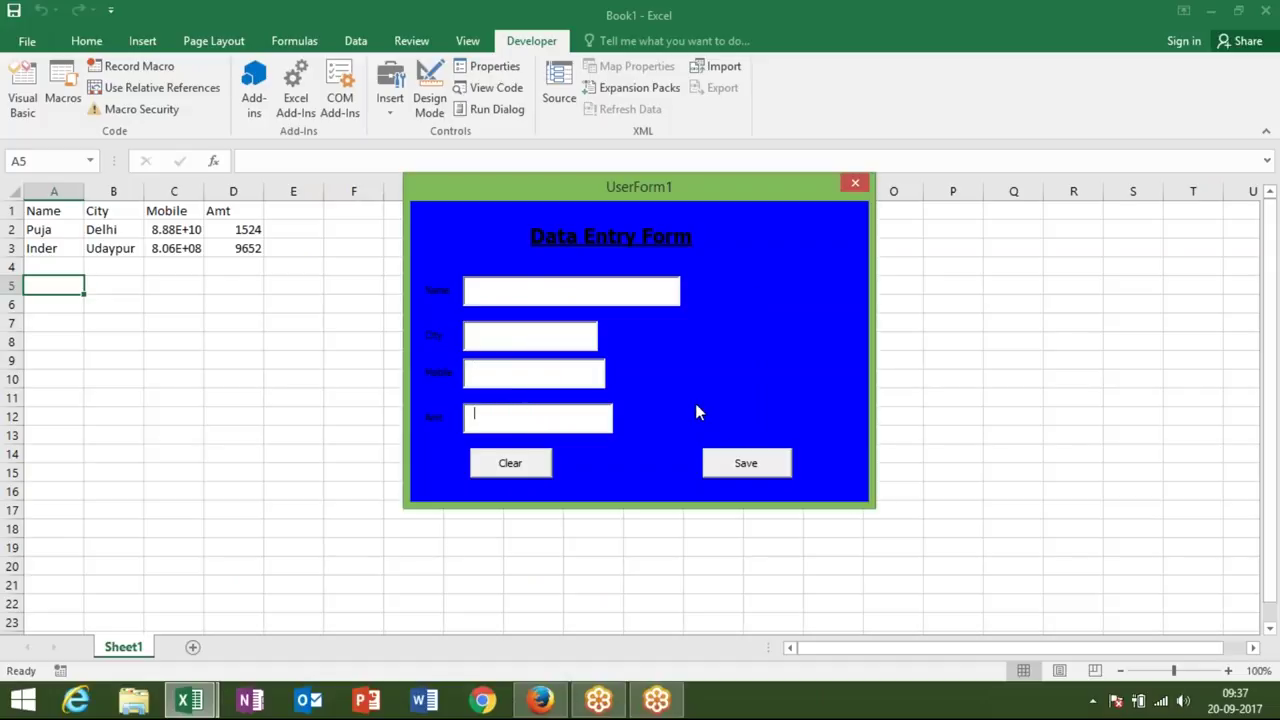
left_click(855, 185)
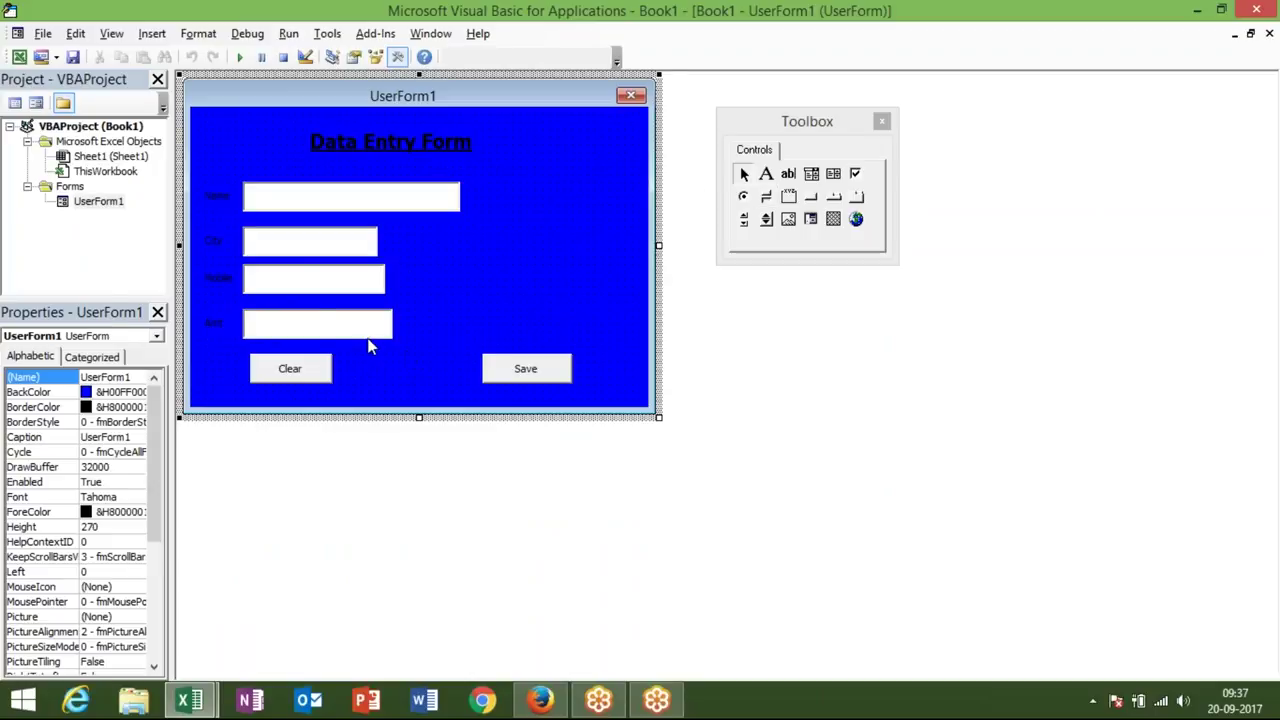
Create an Enter event handler for the TextBox4 (Amt) text box.
double_click(368, 333)
left_click(794, 82)
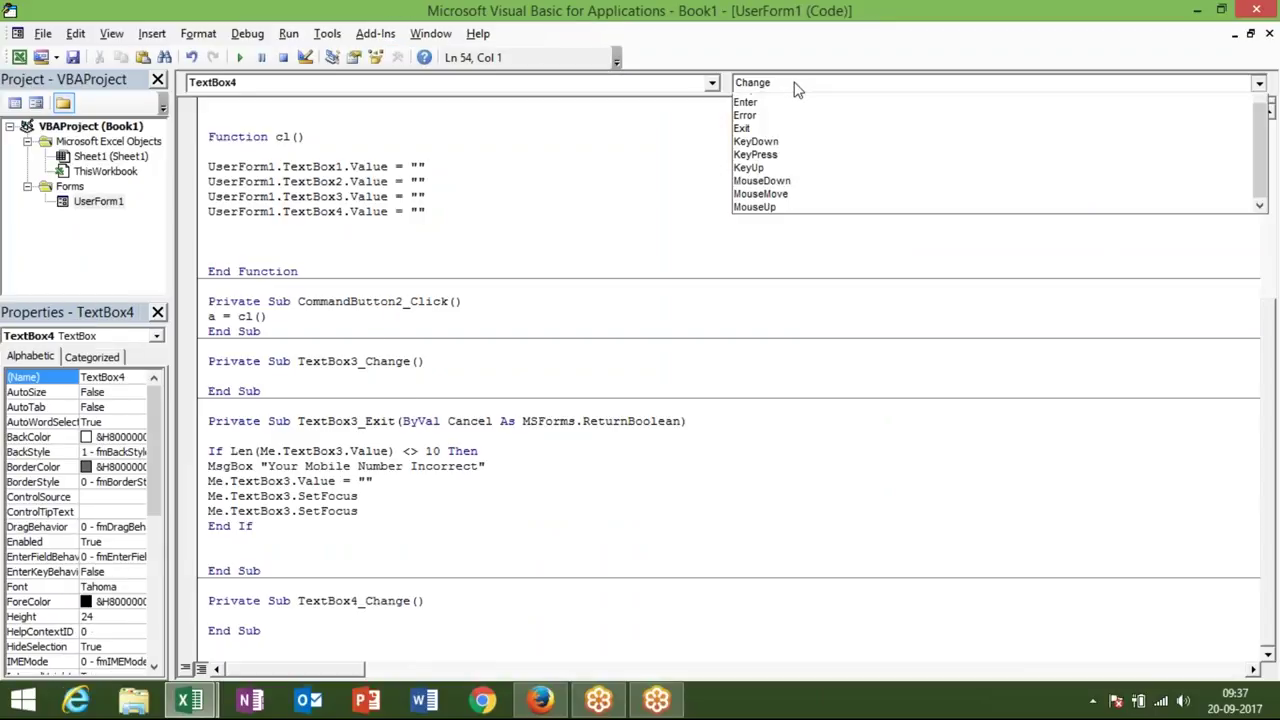
left_click(785, 141)
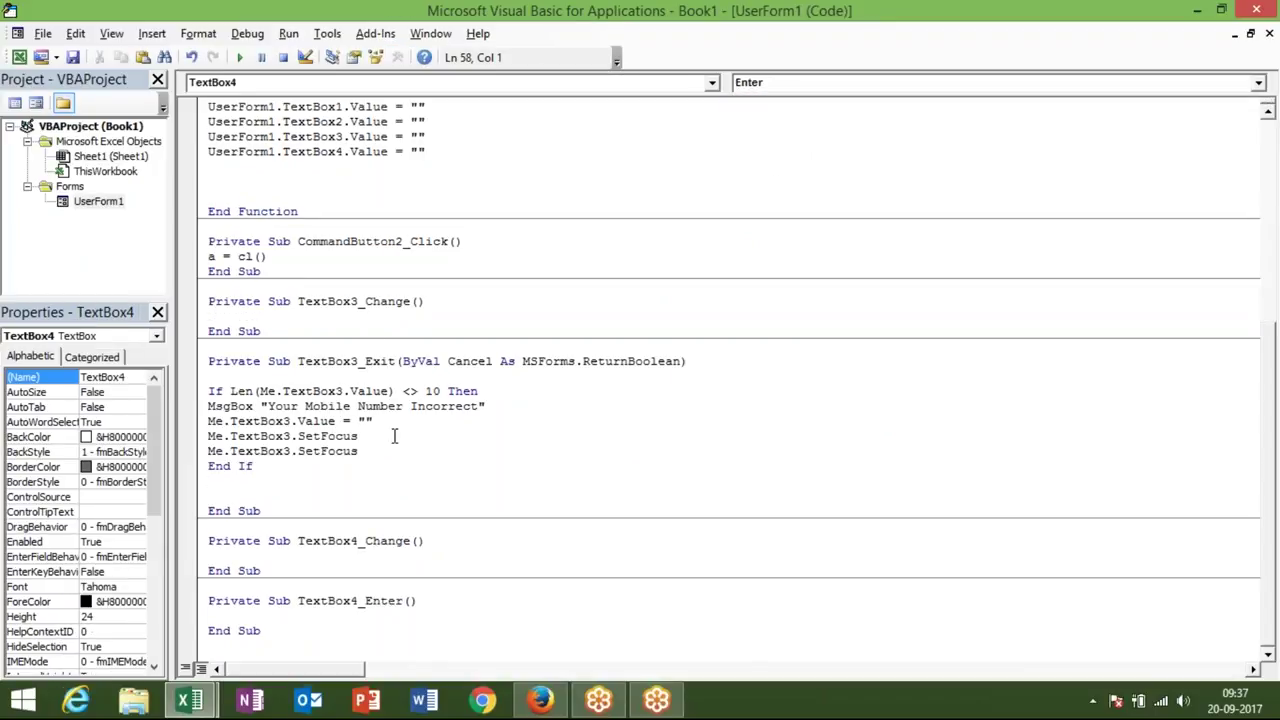
Copy the If…End If mobile-length check into TextBox4_Enter and run the form.
left_click_drag(260, 467, 203, 397)
key("ctrl+c")
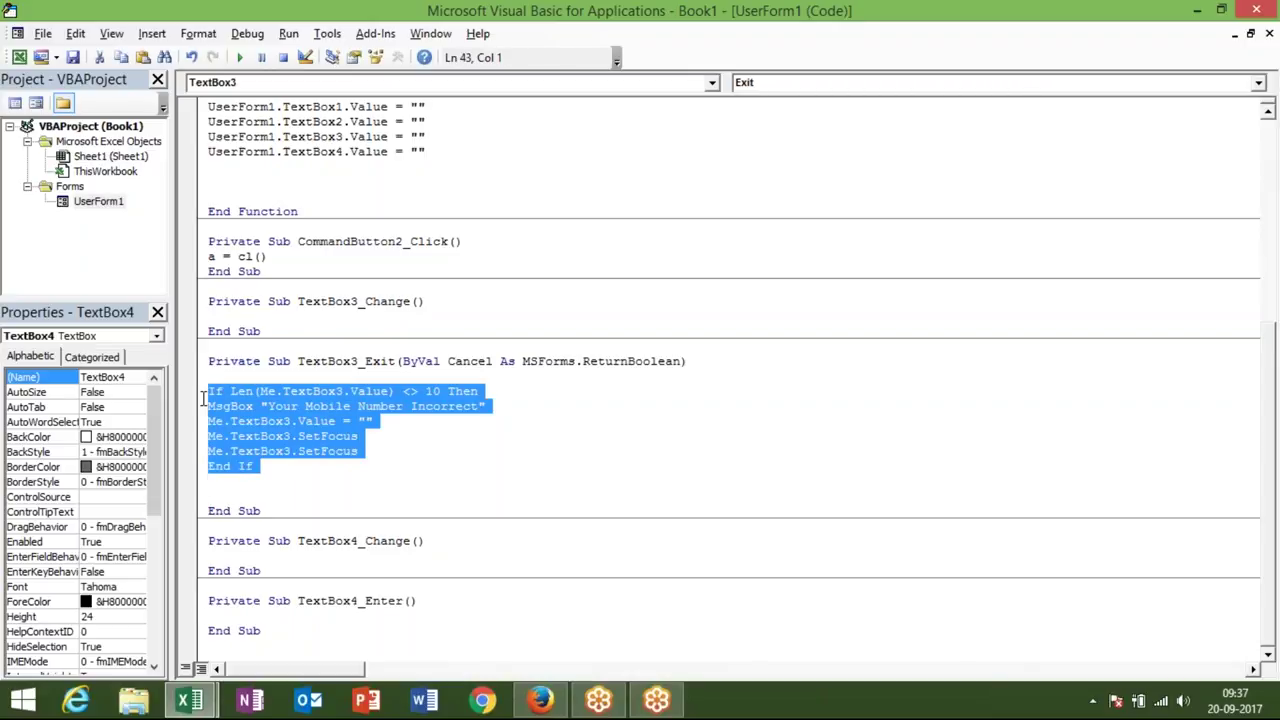
left_click(255, 617)
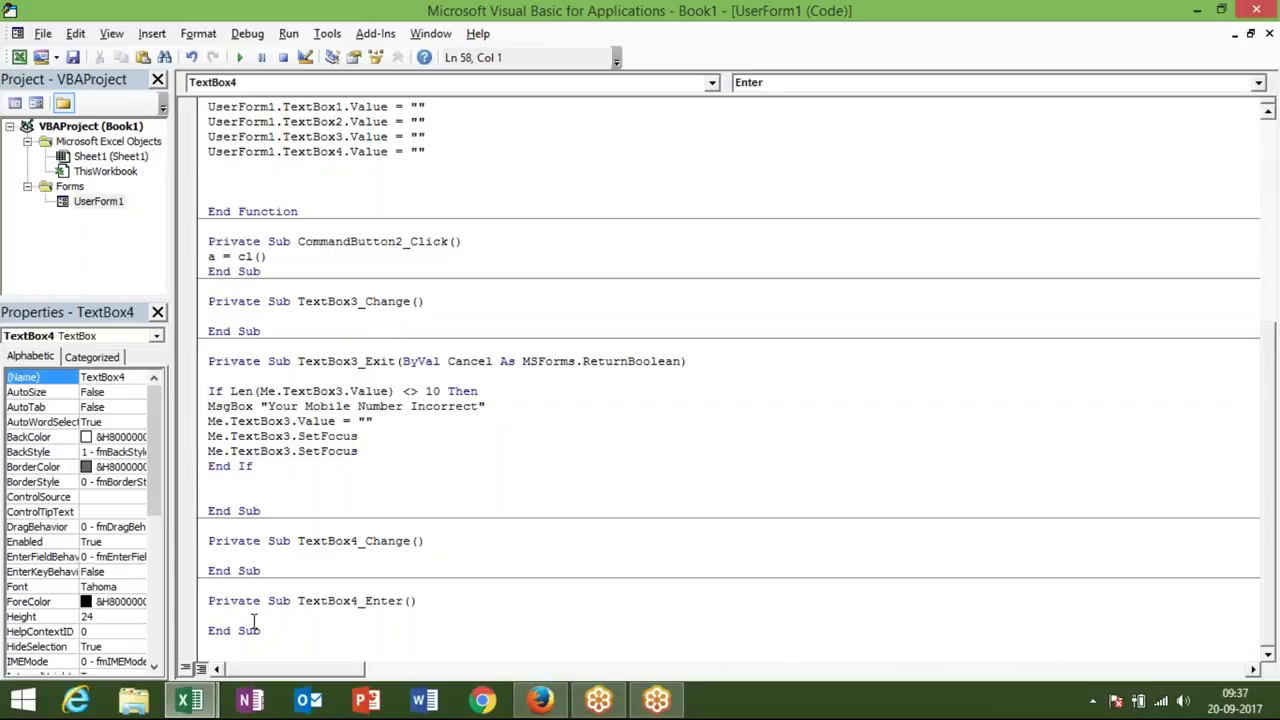
key("ctrl+v")
left_click(313, 616)
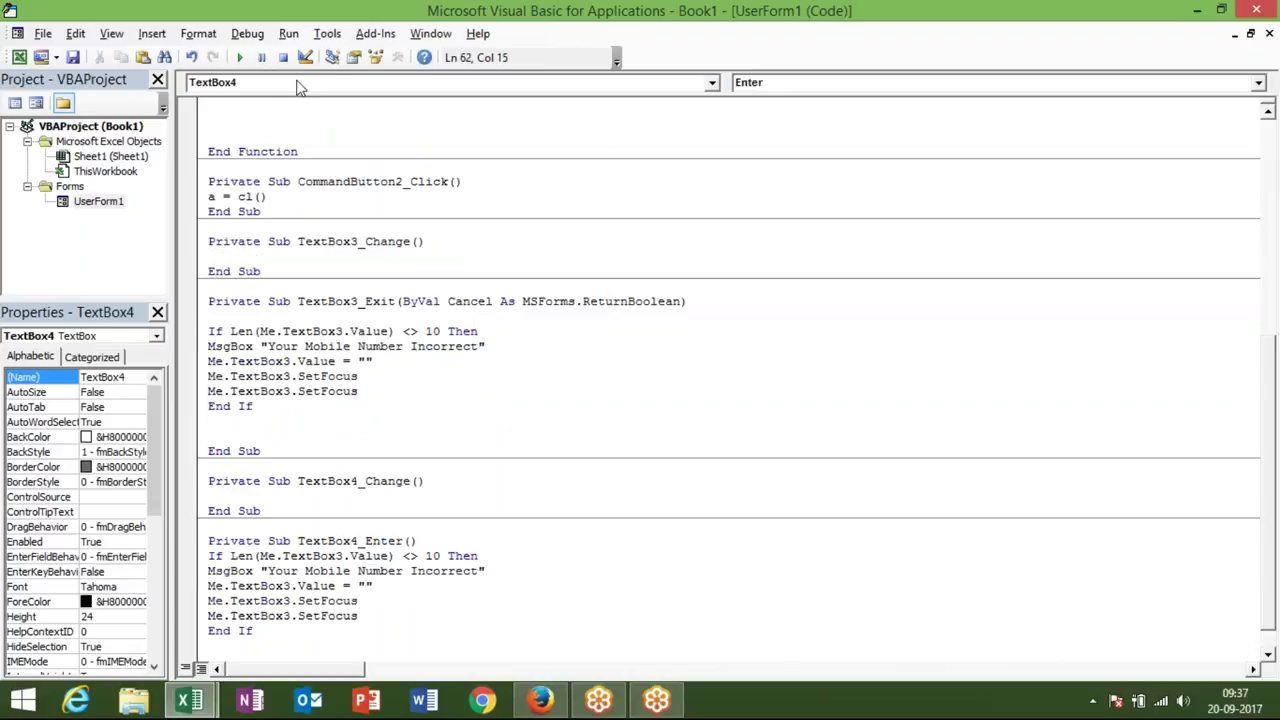
left_click(239, 57)
left_click(542, 368)
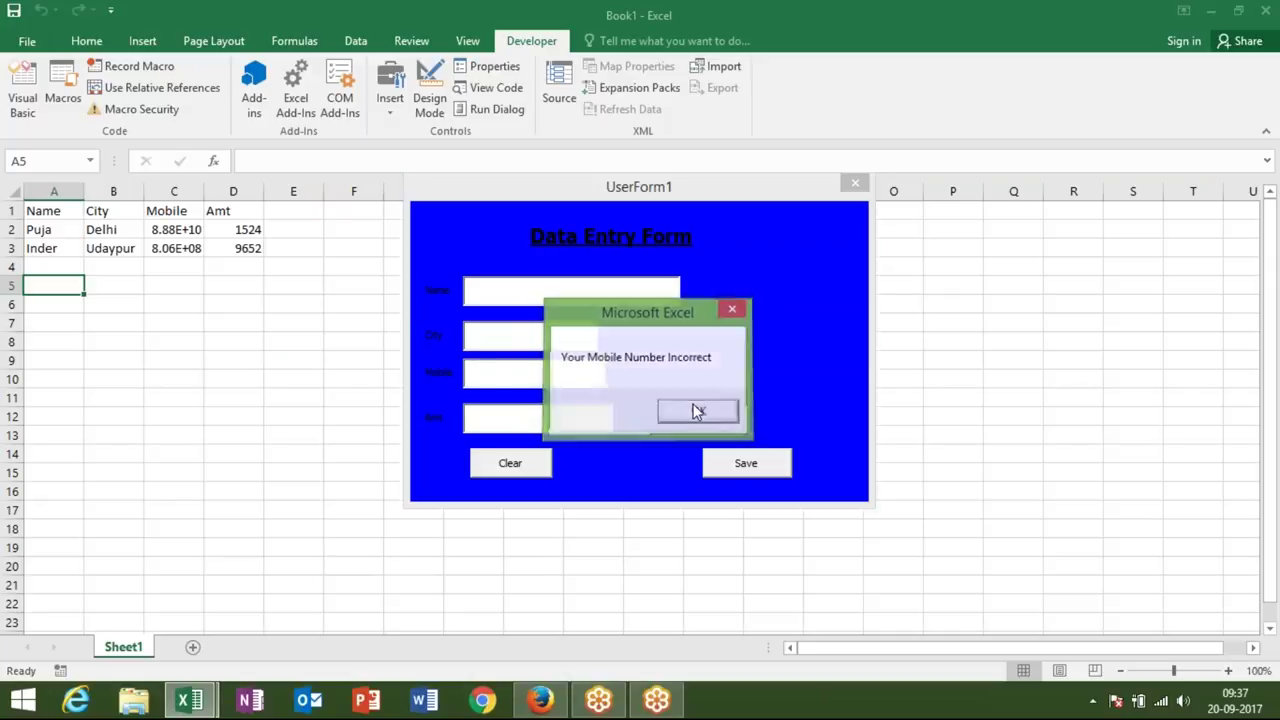
Dismiss the repeated 'Your Mobile Number Incorrect' messages and move into the Name field.
left_click(697, 411)
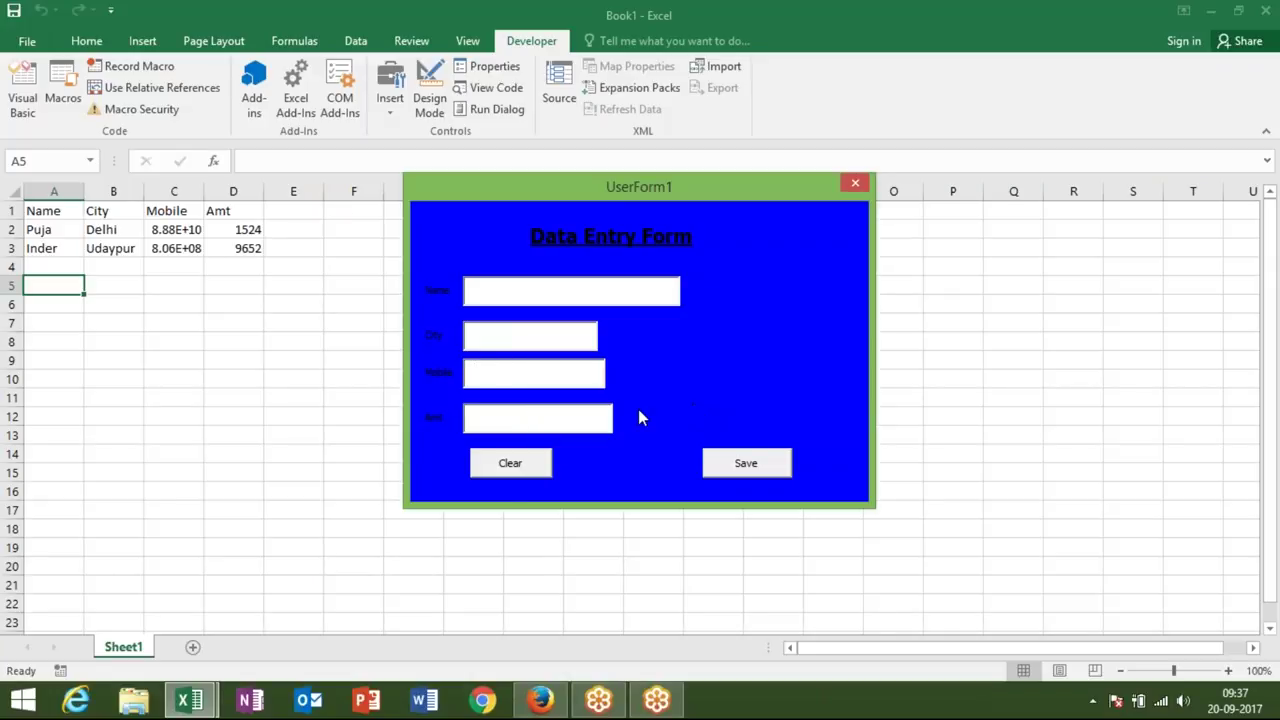
left_click(514, 358)
left_click(733, 416)
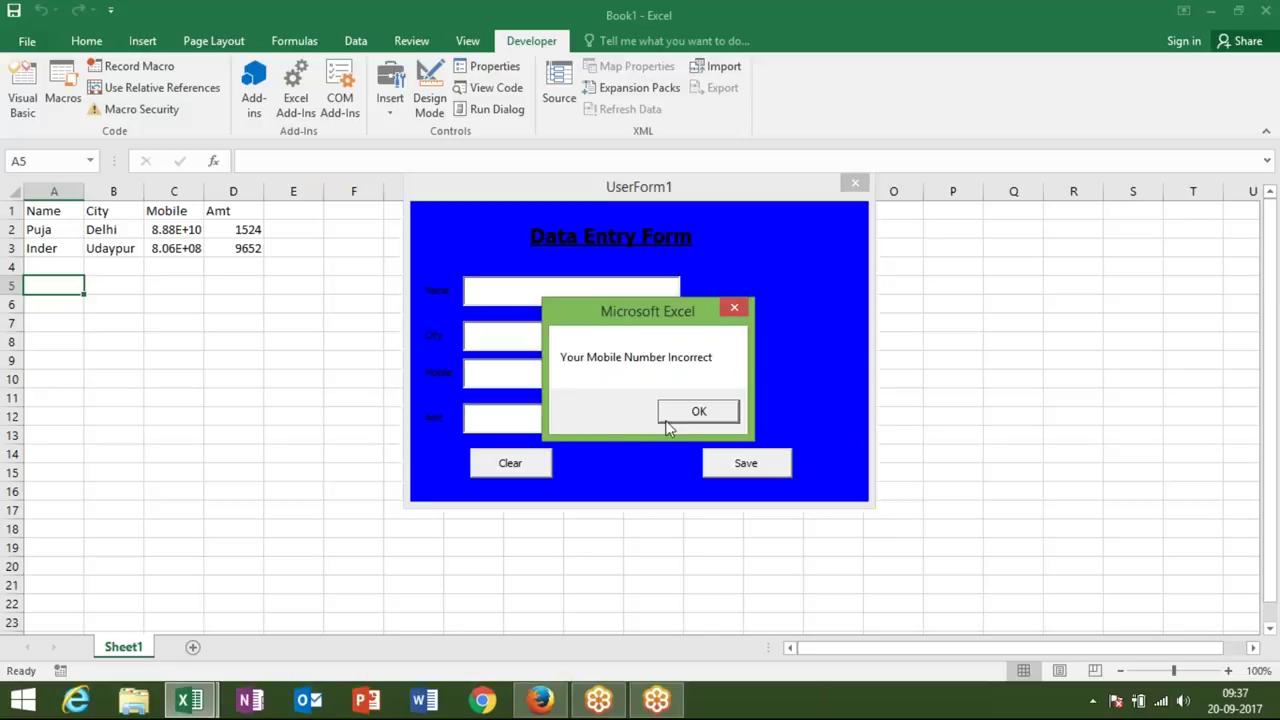
left_click(667, 420)
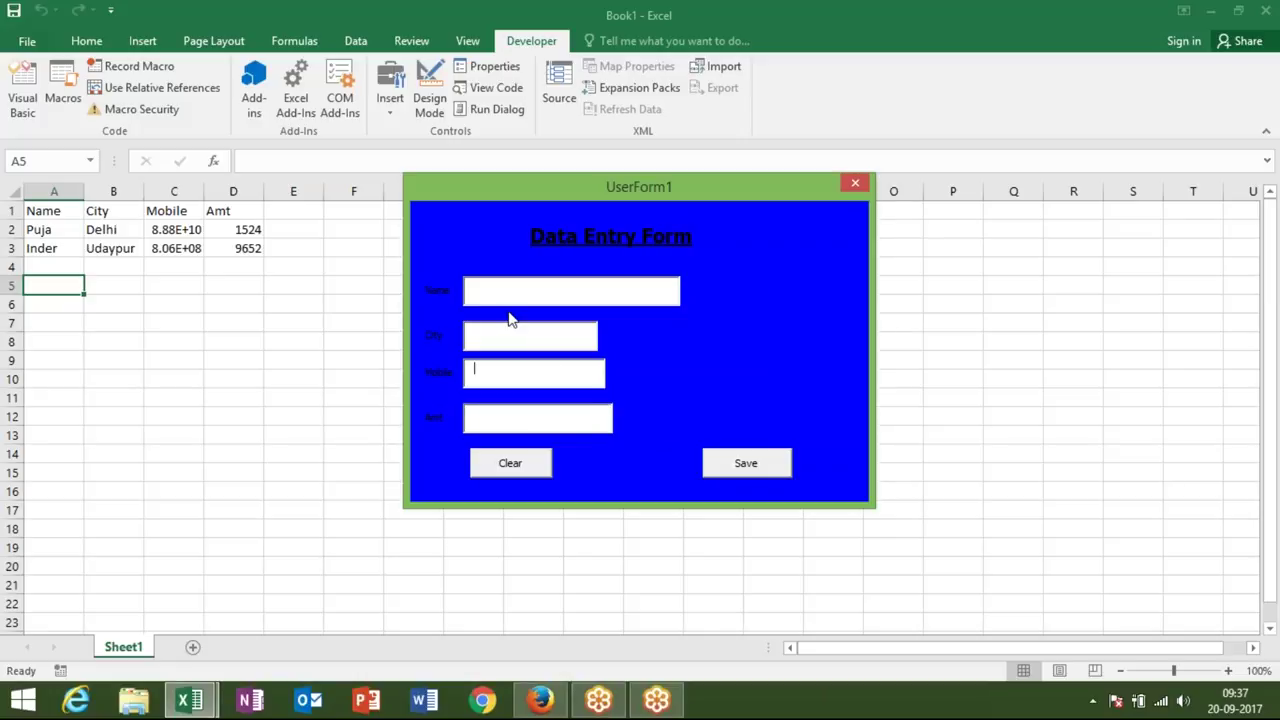
left_click(509, 296)
left_click(702, 411)
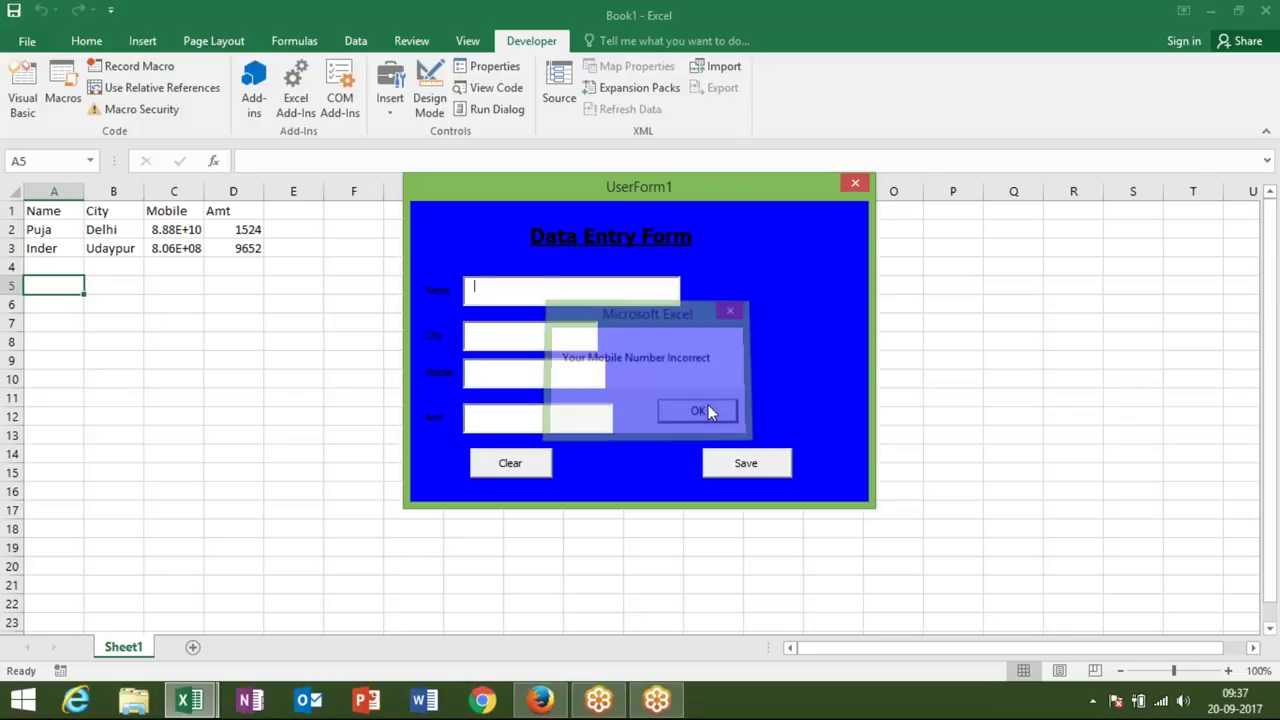
Enter a name and city, type 88 as the mobile number, and acknowledge the warning.
type("Puja")
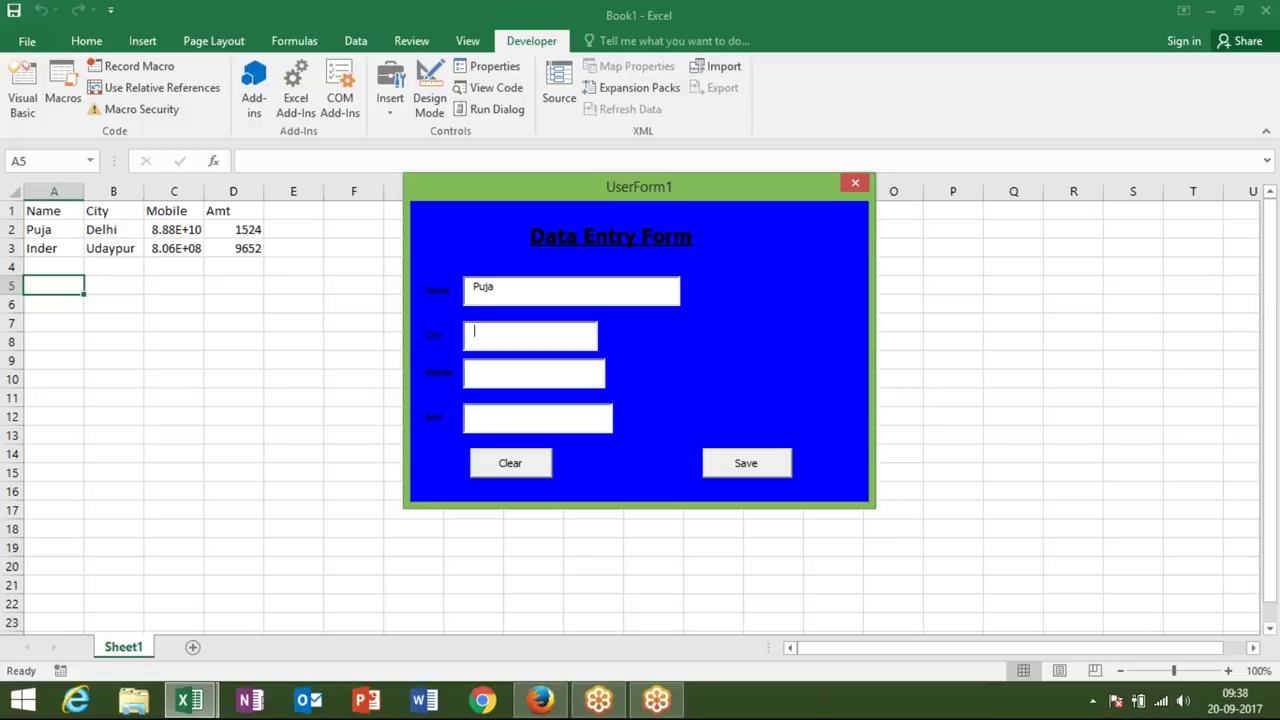
type("dd")
key("BackSpace")
key("BackSpace")
type("Nee")
key("BackSpace")
key("BackSpace")
type("D")
type("88")
key("Tab")
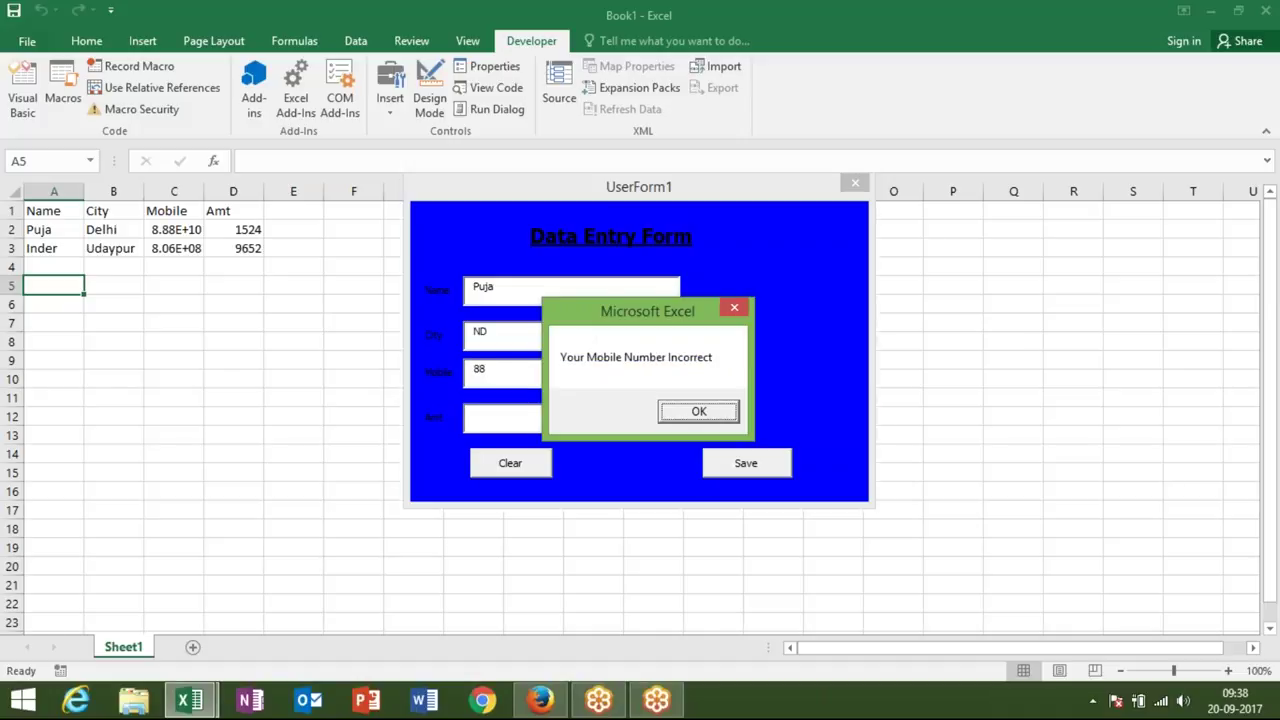
key("Return")
Dismiss the warning, check the cleared Mobile field, and close the form.
left_click(698, 411)
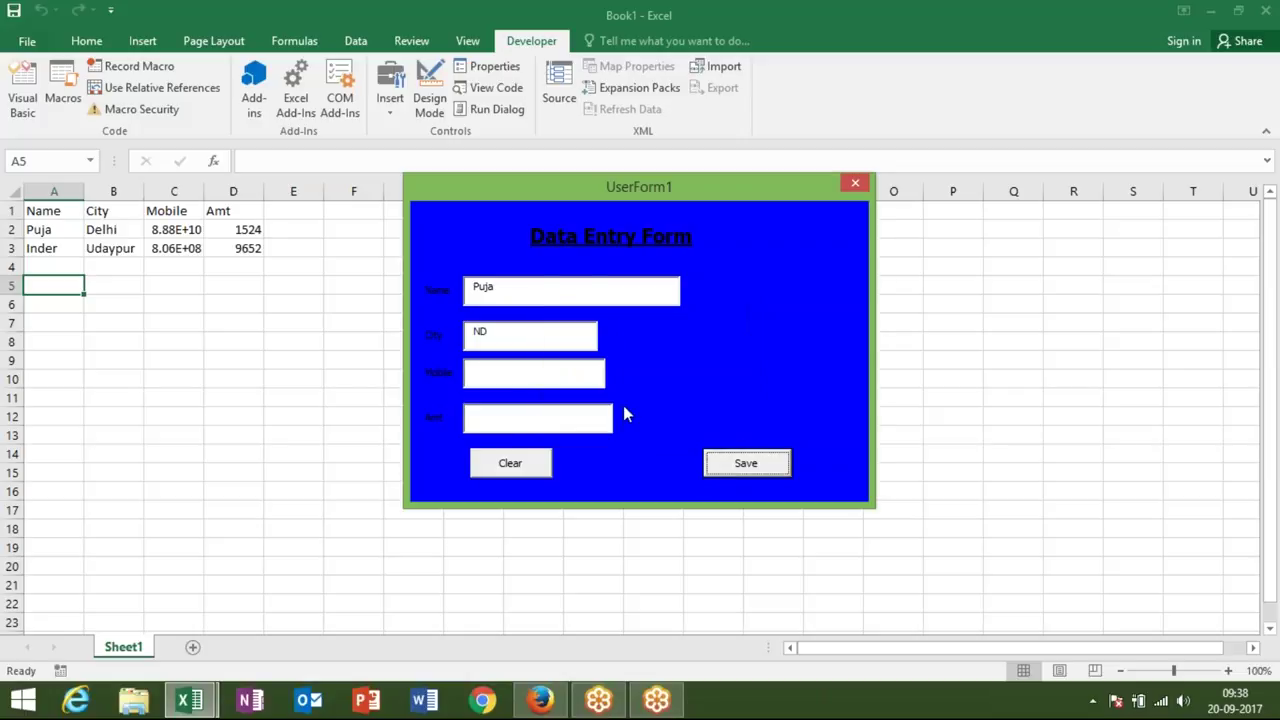
left_click(551, 376)
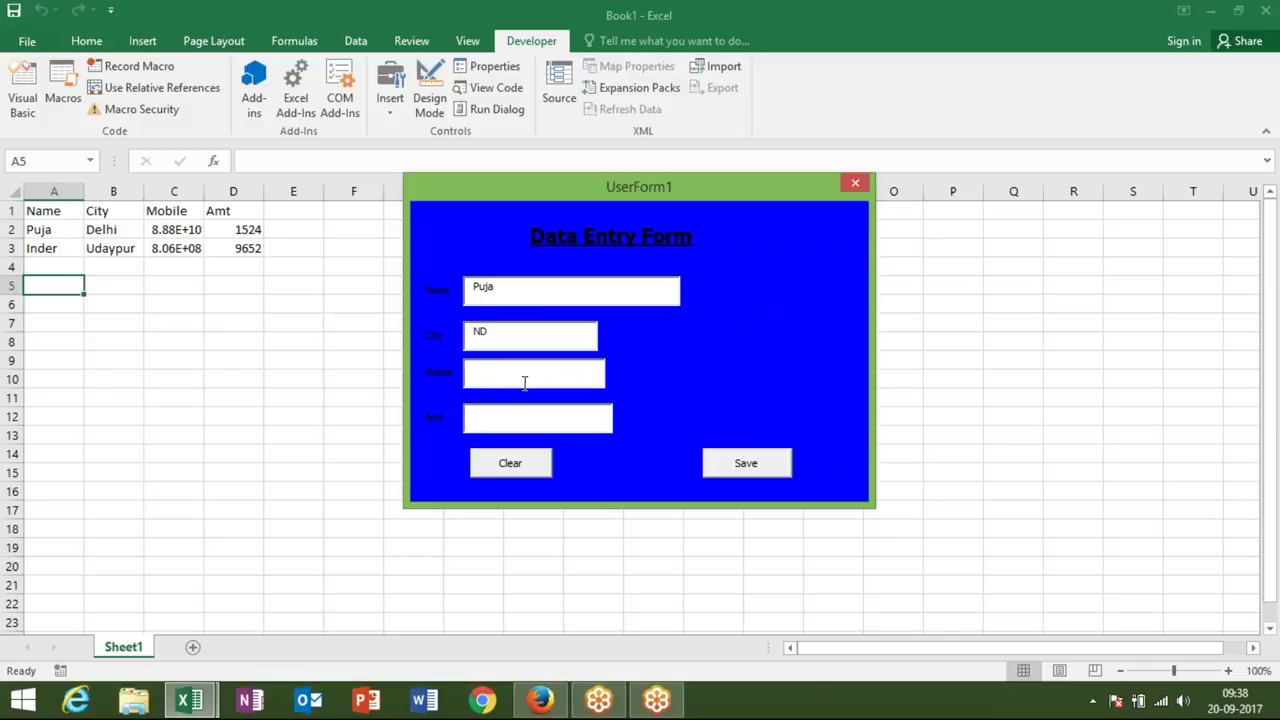
left_click(858, 180)
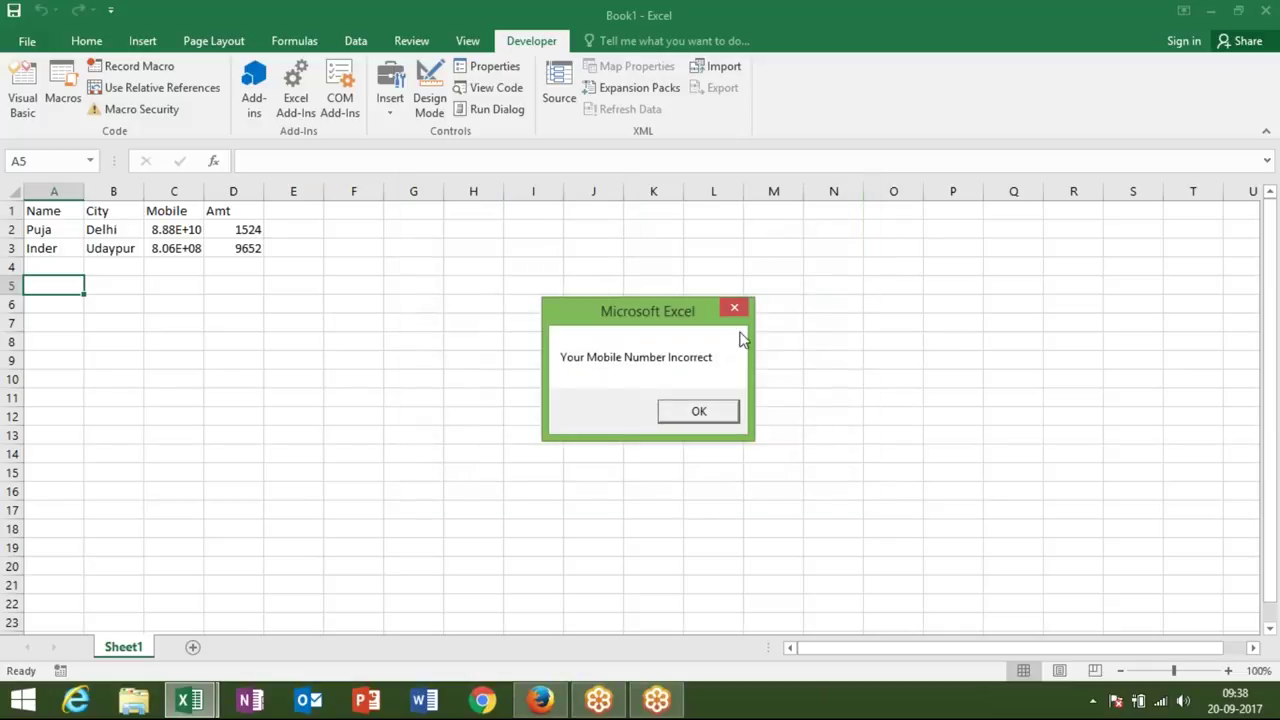
left_click(708, 408)
Switch back to the VBA editor window.
key("alt+Tab")
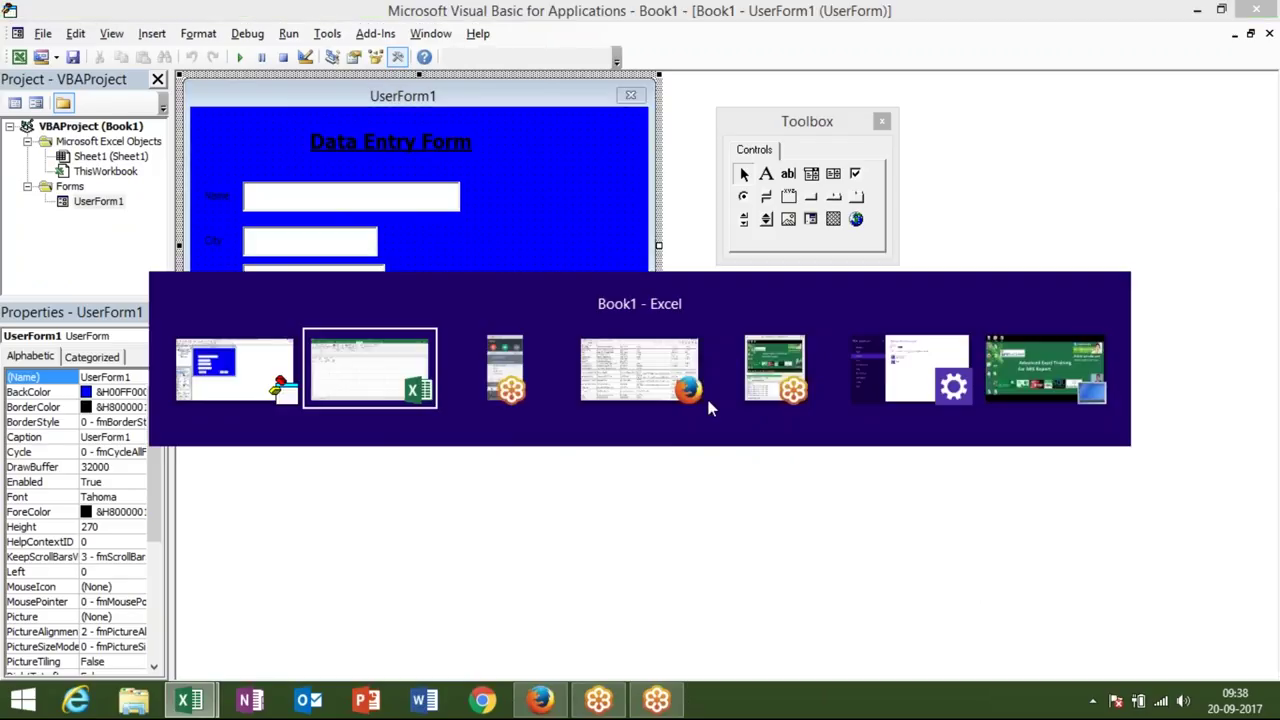
key("alt+Tab")
key("Tab")
key("shift+Tab")
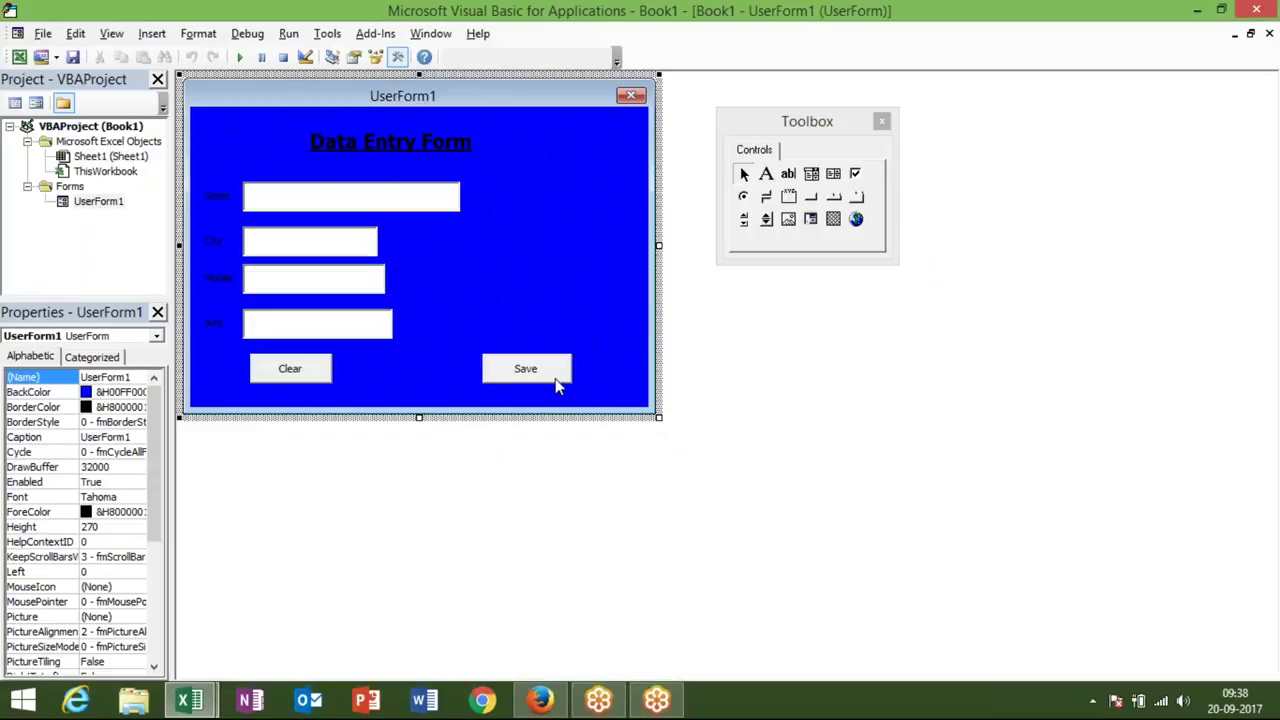
Review the Save button's Click code, then reopen the UserForm1 designer and bring up Firefox.
double_click(557, 385)
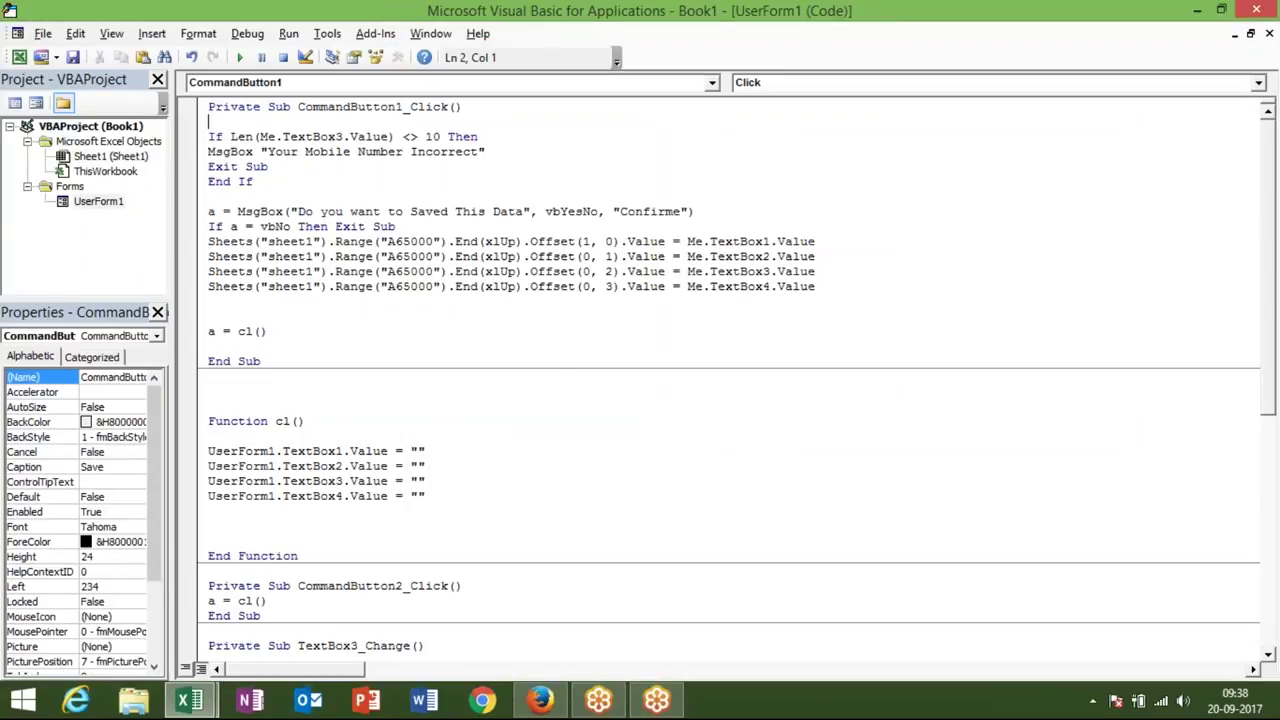
left_click(373, 555)
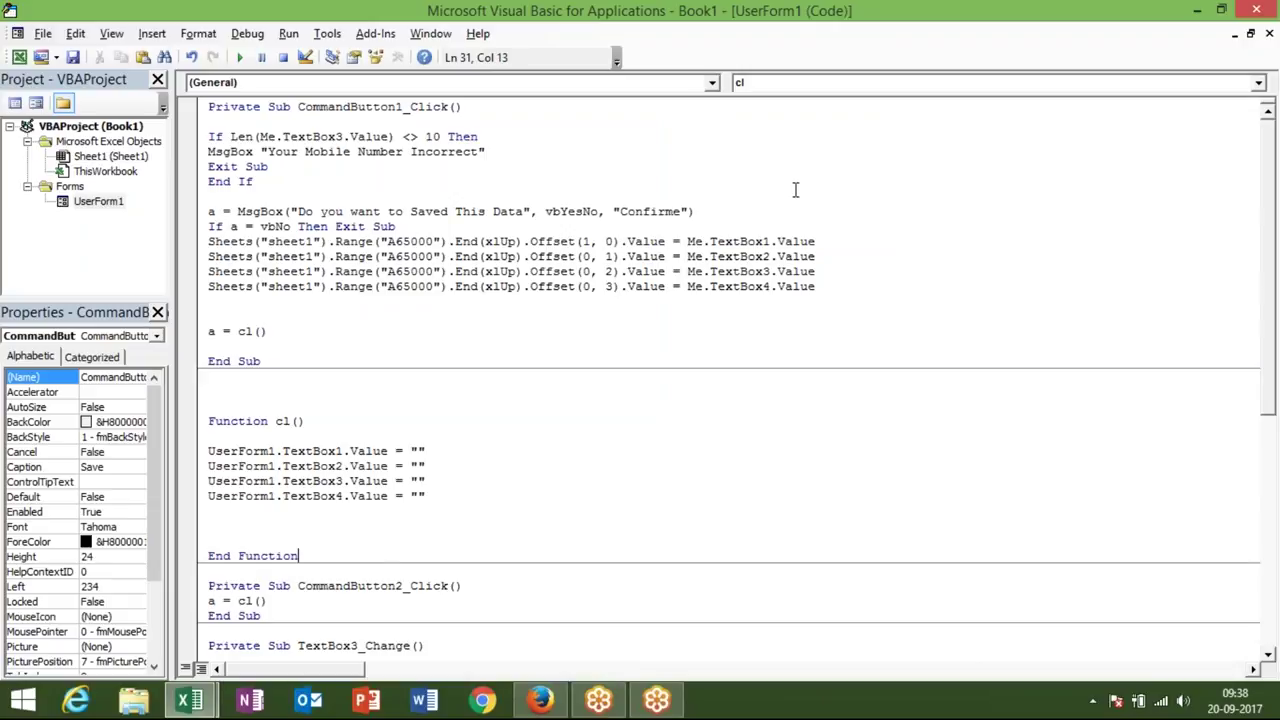
double_click(634, 286)
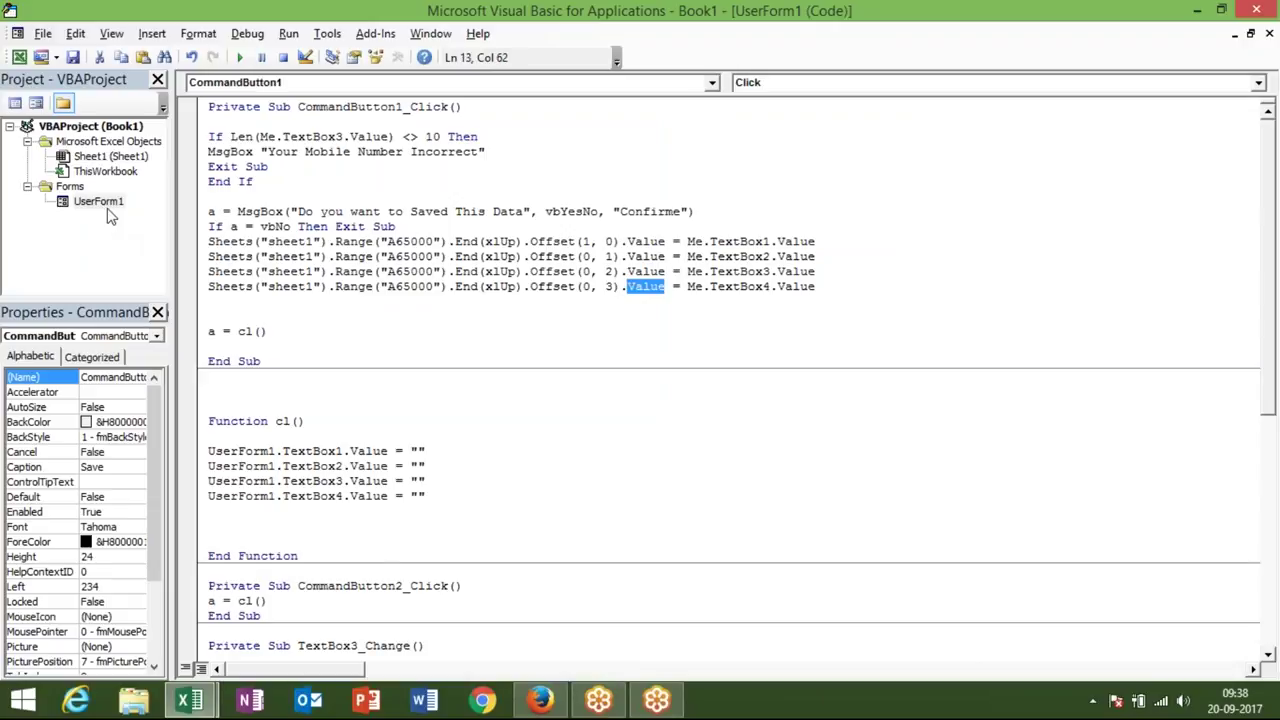
double_click(100, 202)
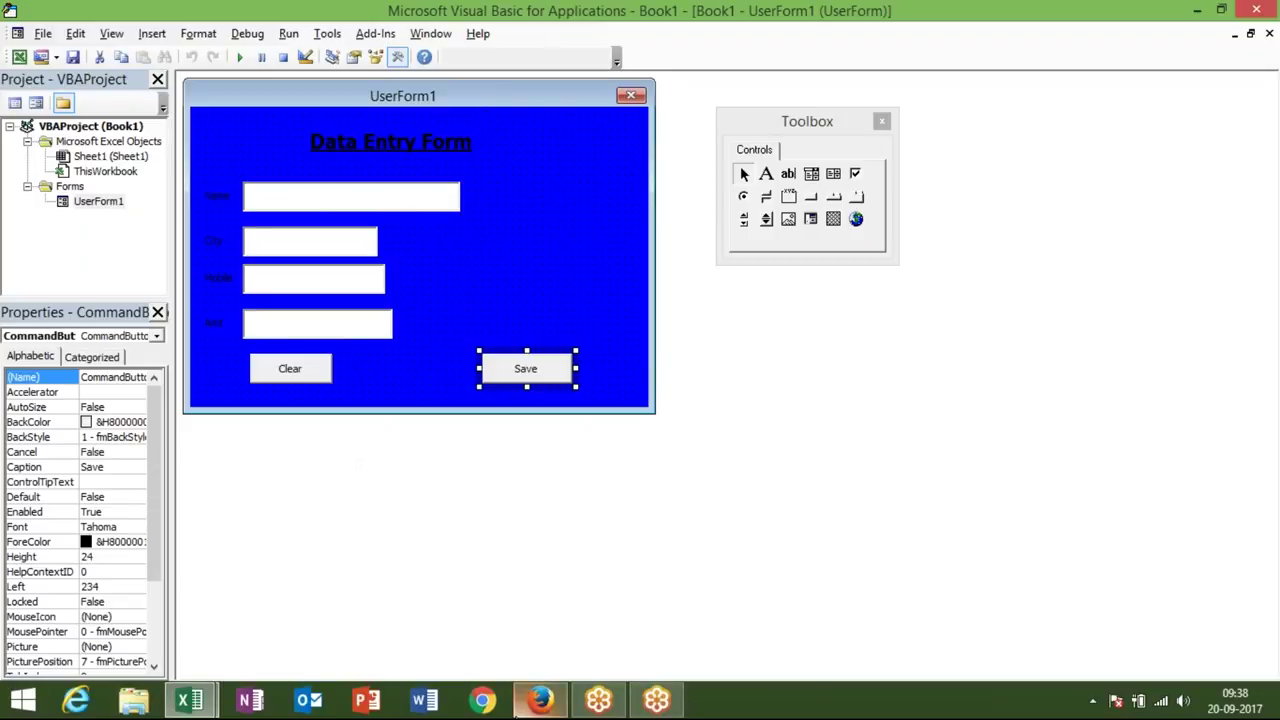
left_click(548, 702)
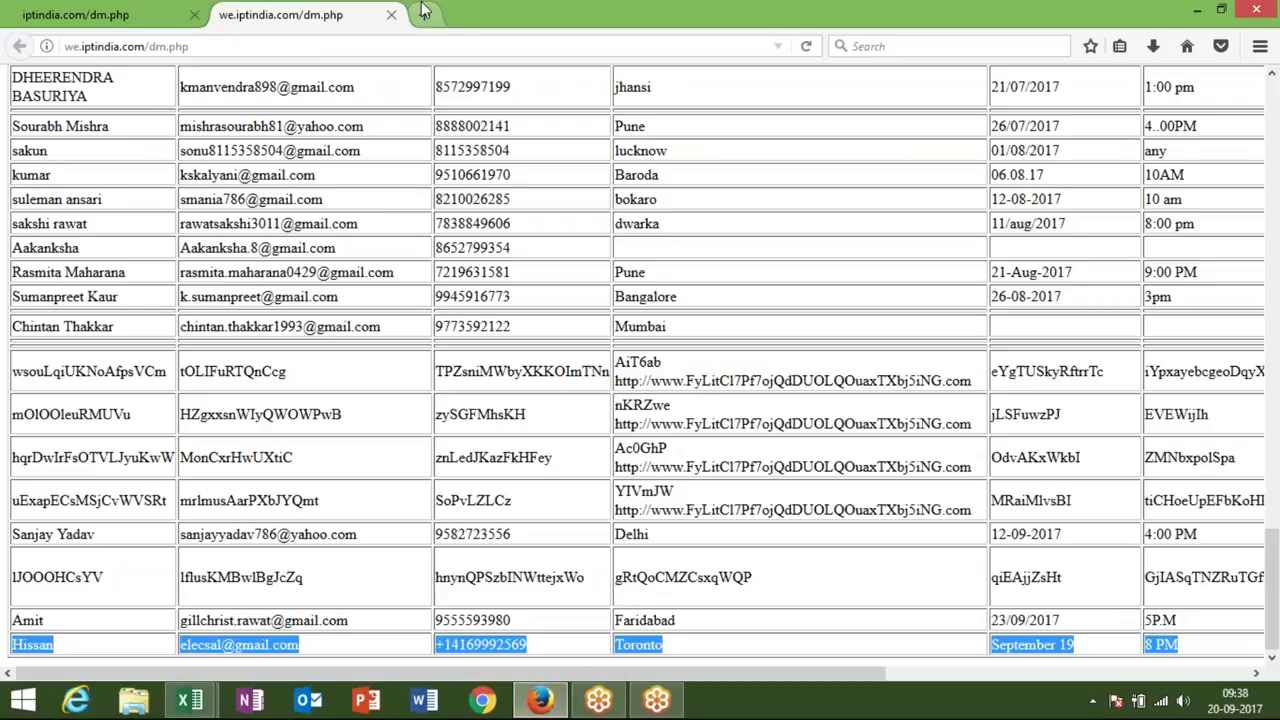
Search Google for 'userform' in a new tab and show the image results.
left_click(427, 15)
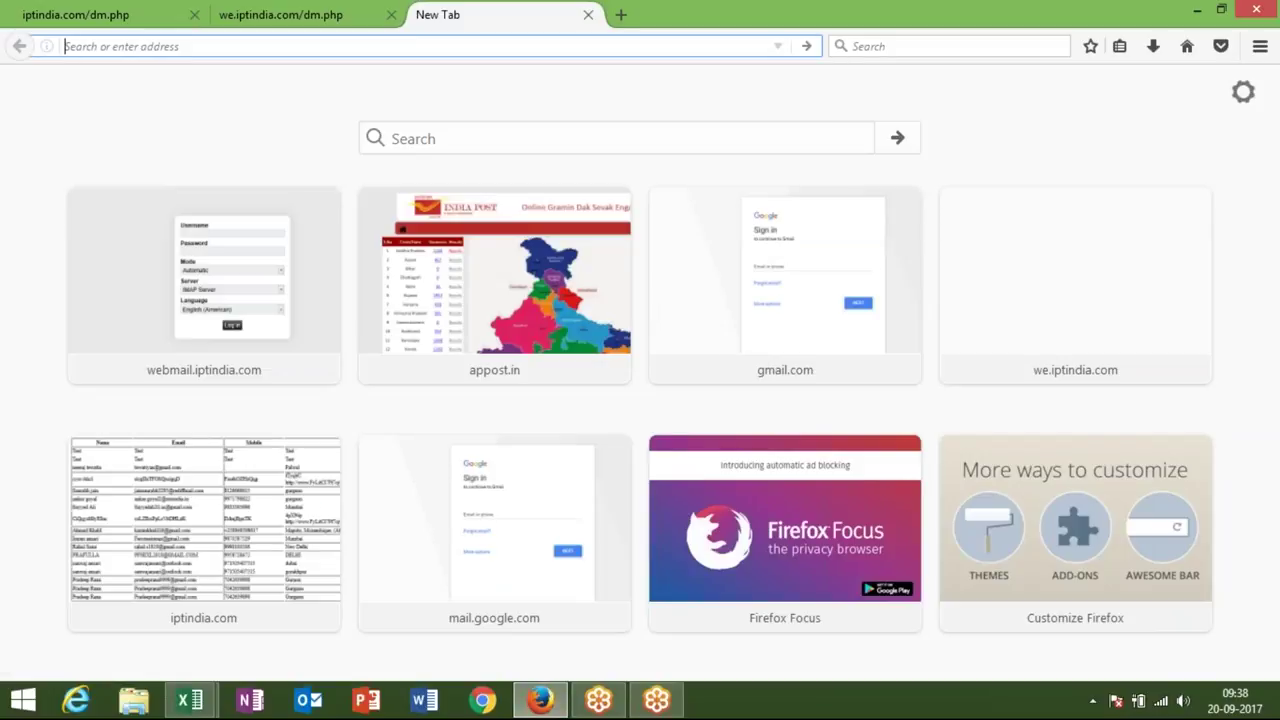
type("google.com/")
key("Return")
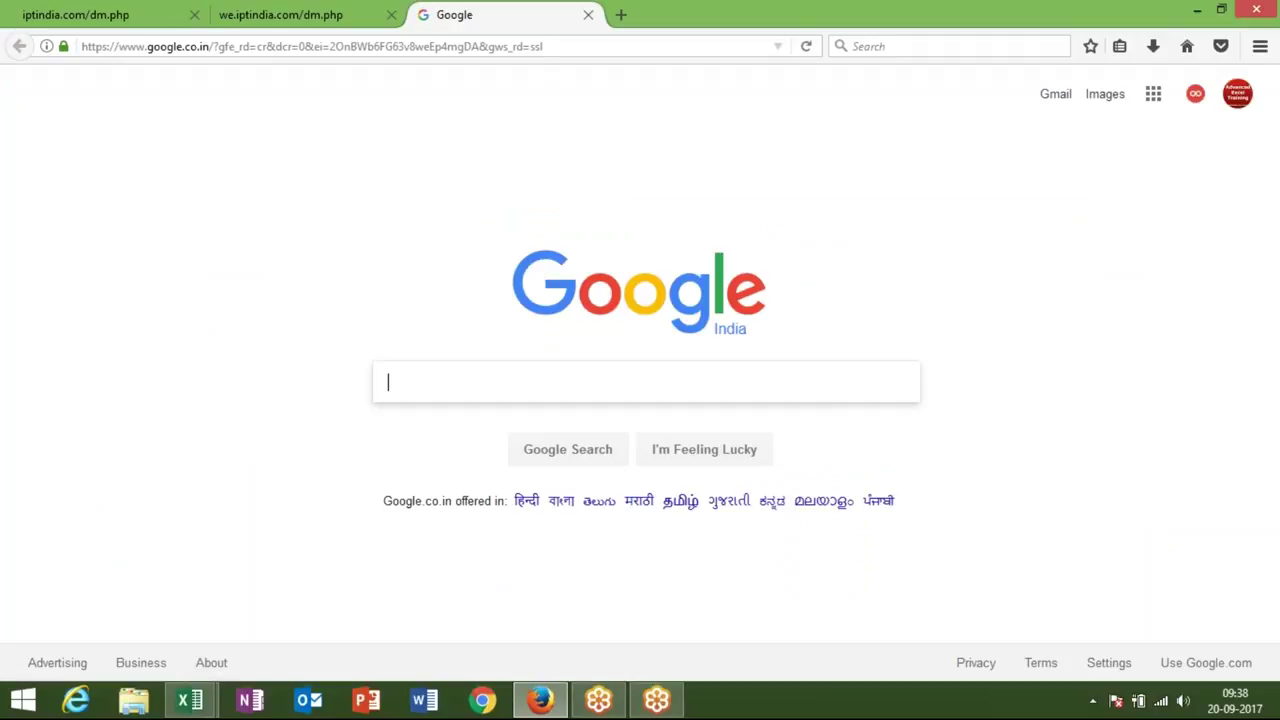
type("userform")
key("Return")
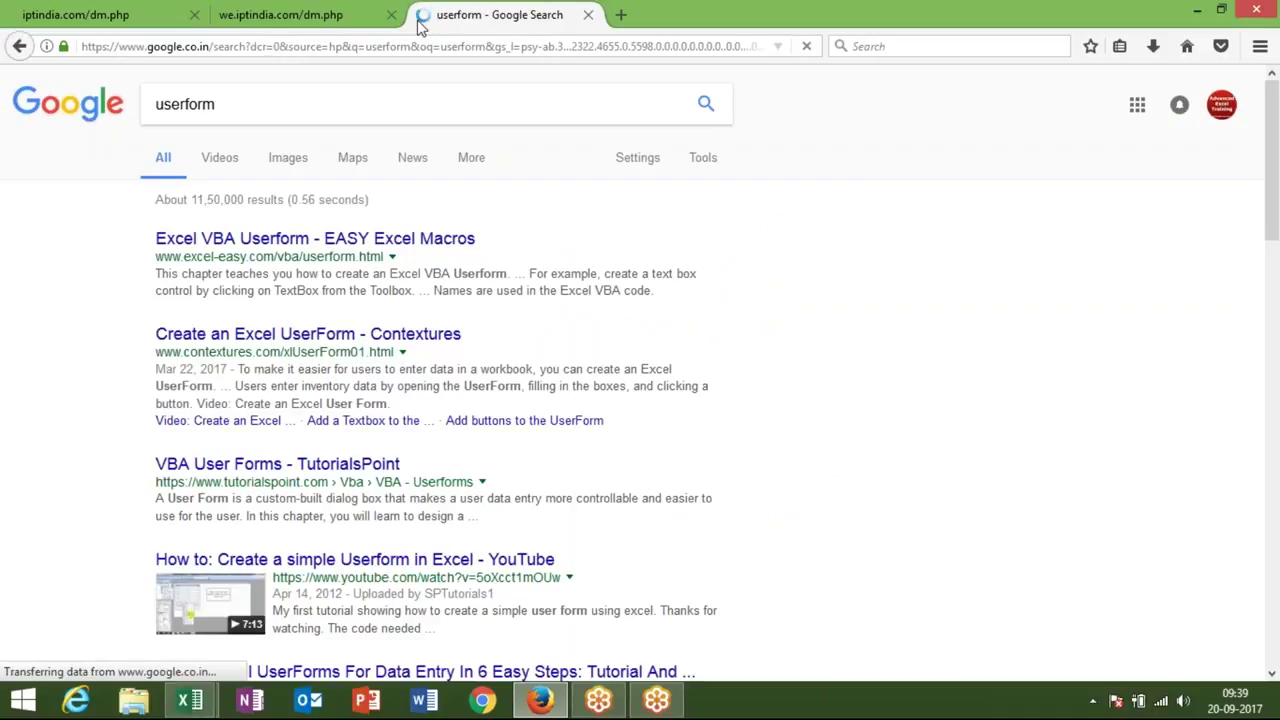
left_click(290, 159)
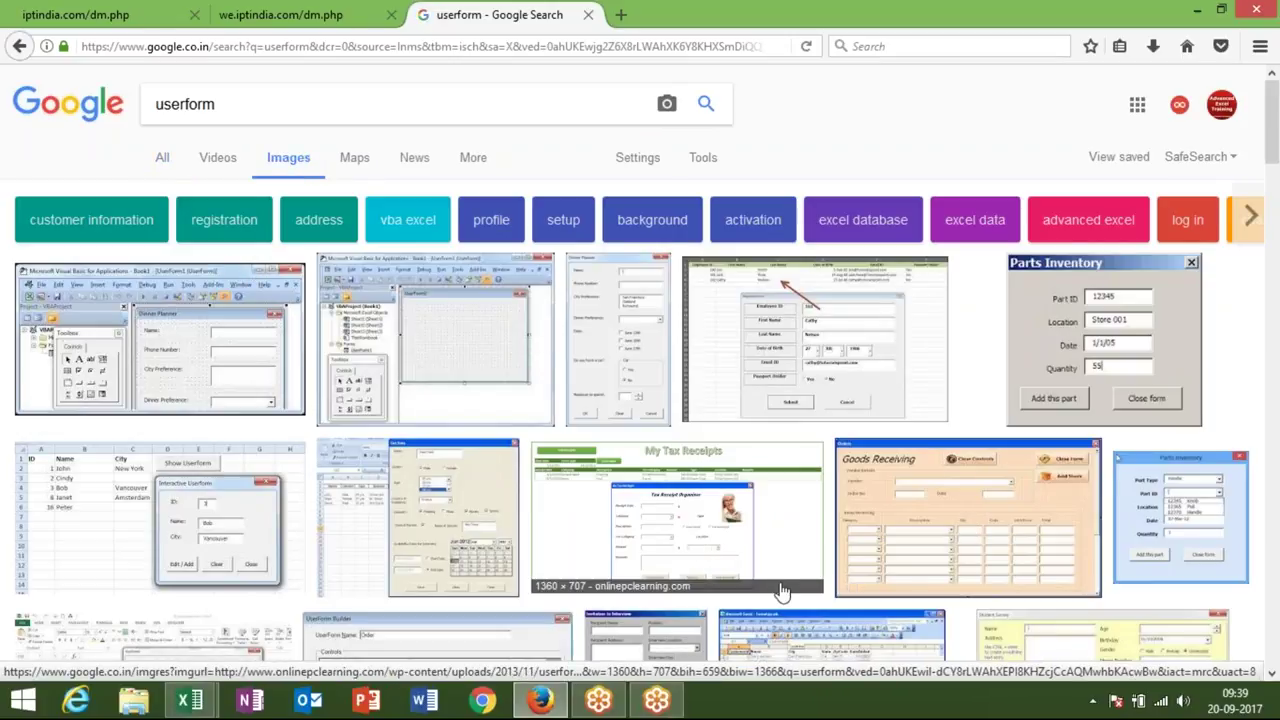
Preview the Employee Database, Multi Page, Excel Template, Update & Delete and report-type form images.
scroll(783, 592, "down", 3)
scroll(783, 592, "down", 2)
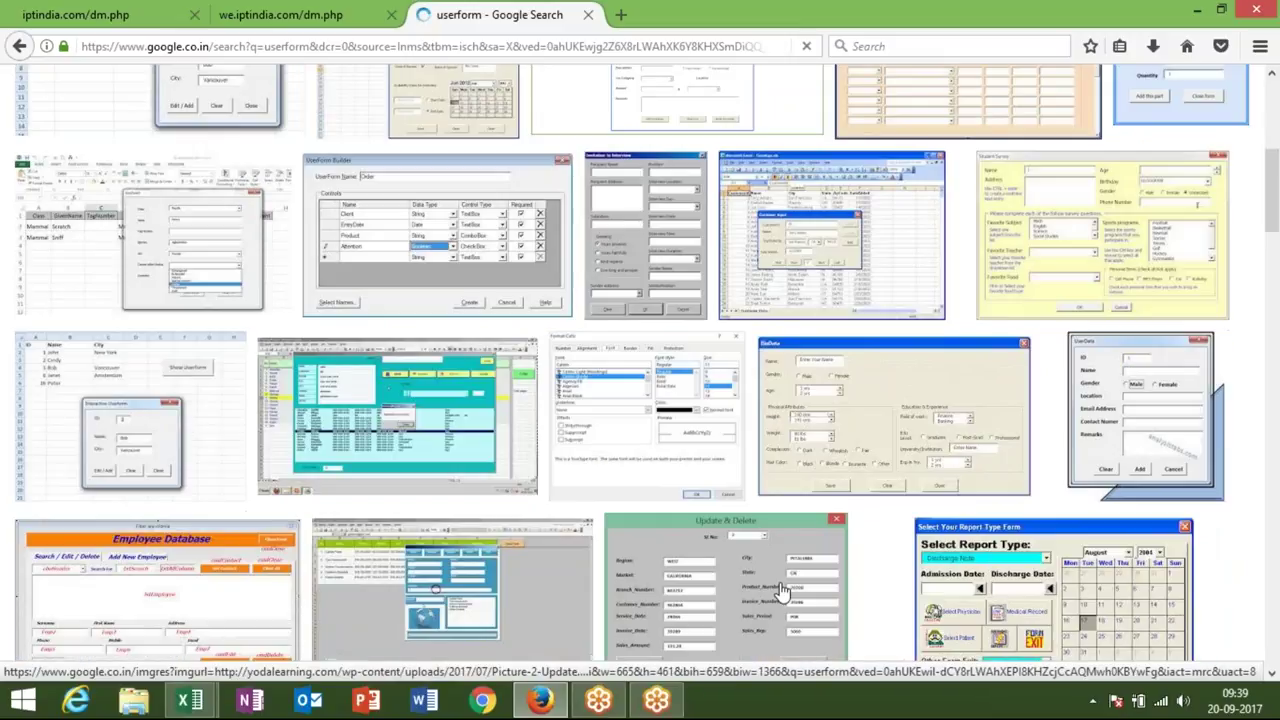
scroll(783, 592, "down", 2)
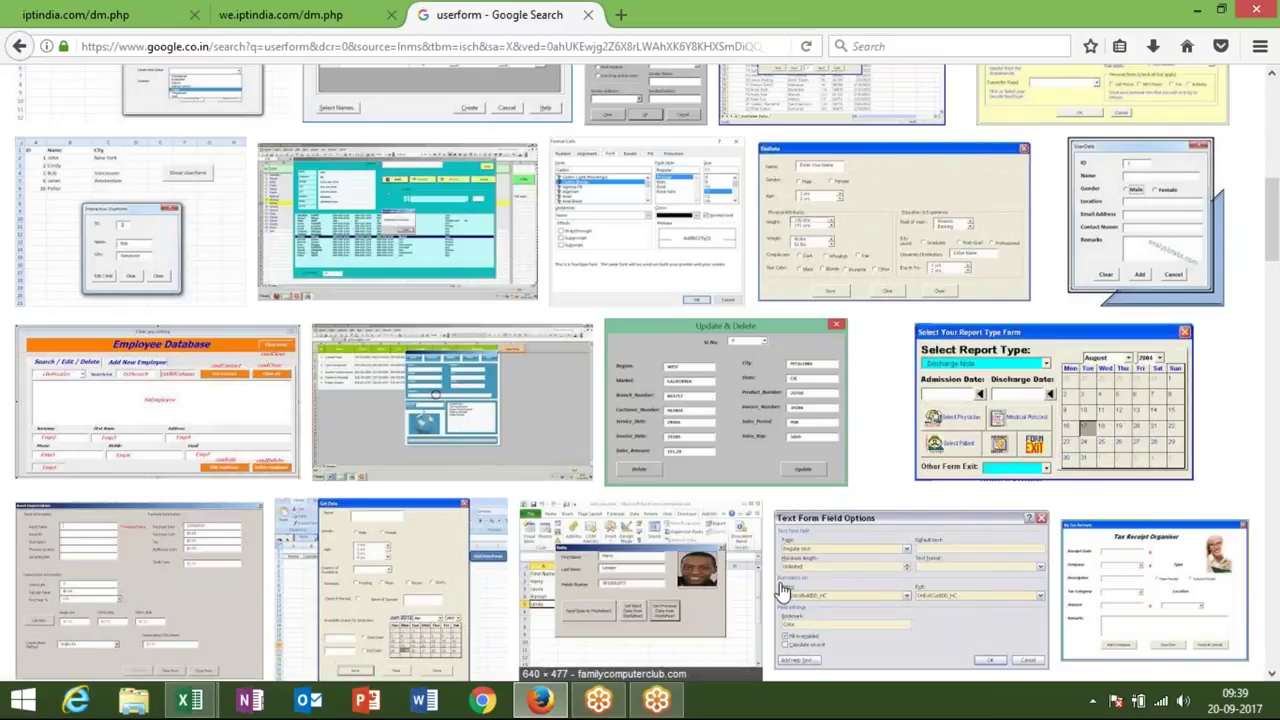
left_click(216, 444)
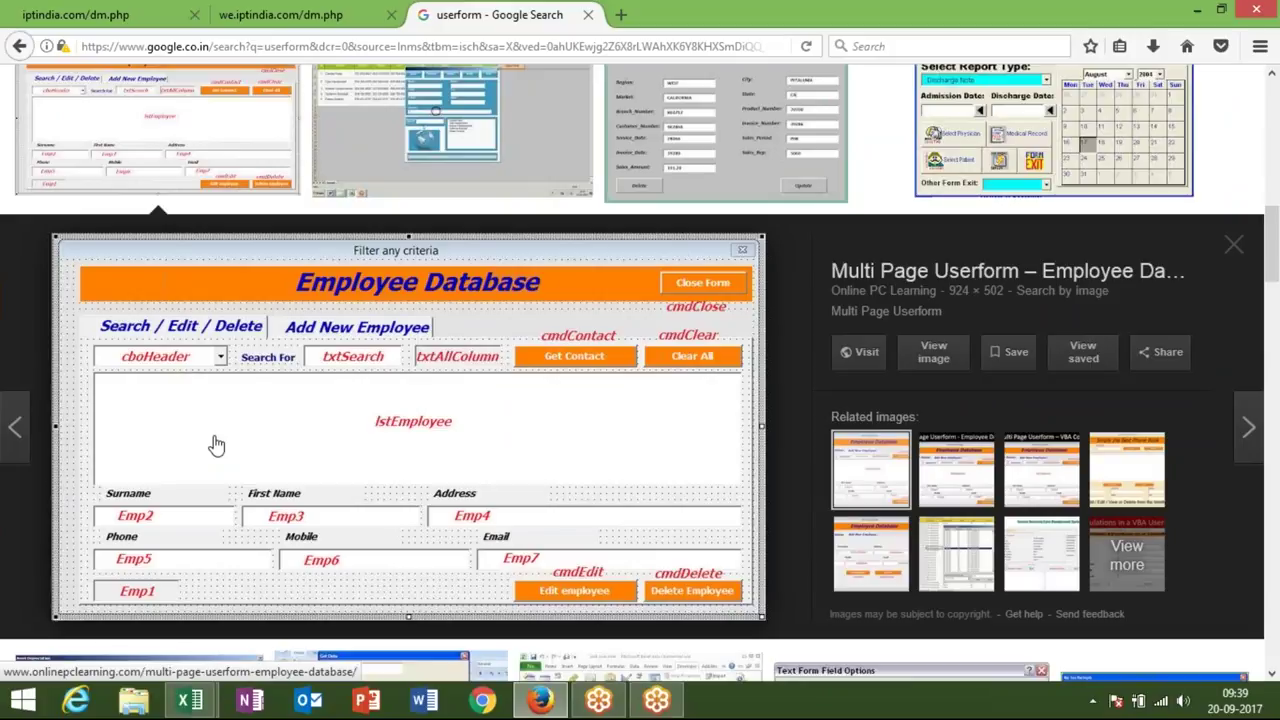
left_click(958, 498)
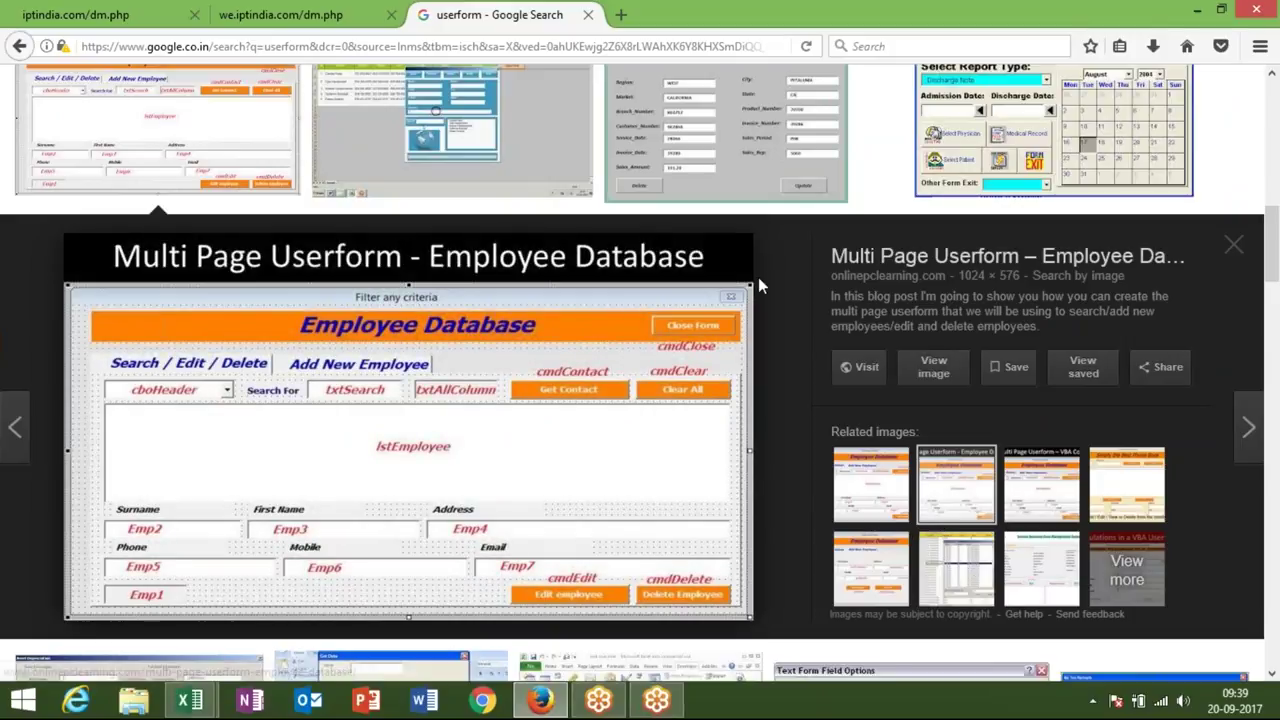
left_click(453, 130)
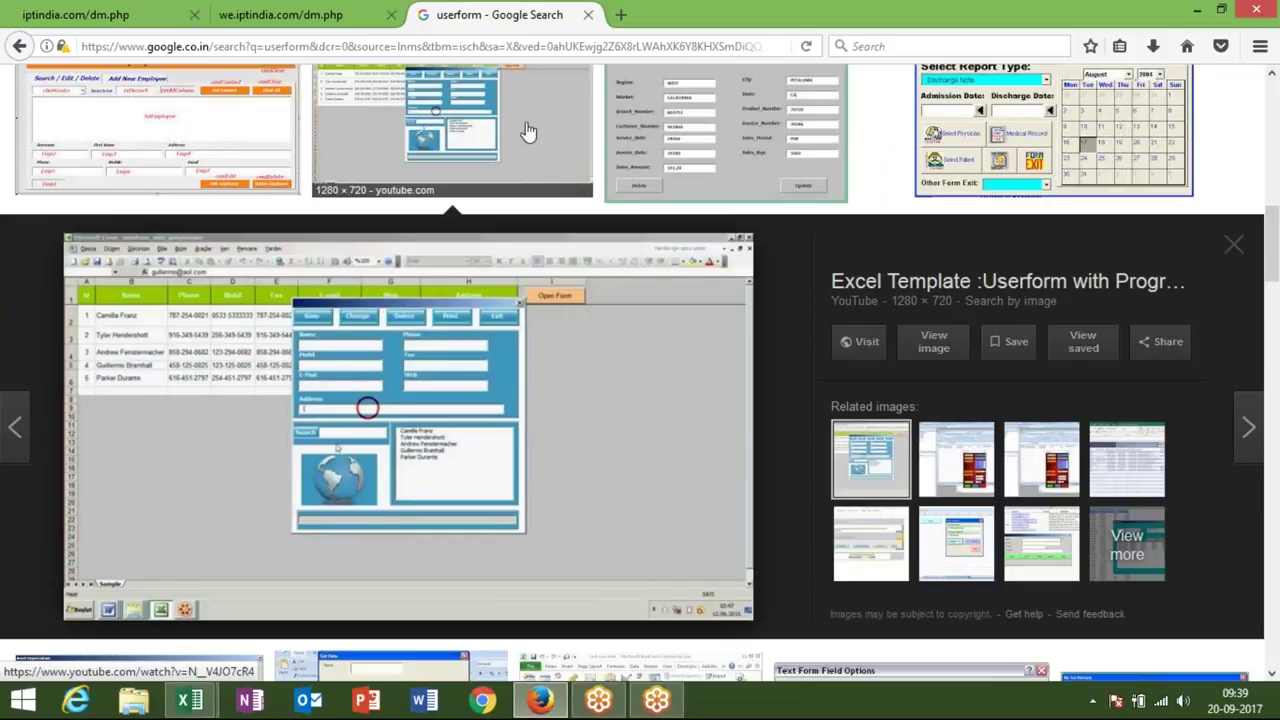
left_click(676, 131)
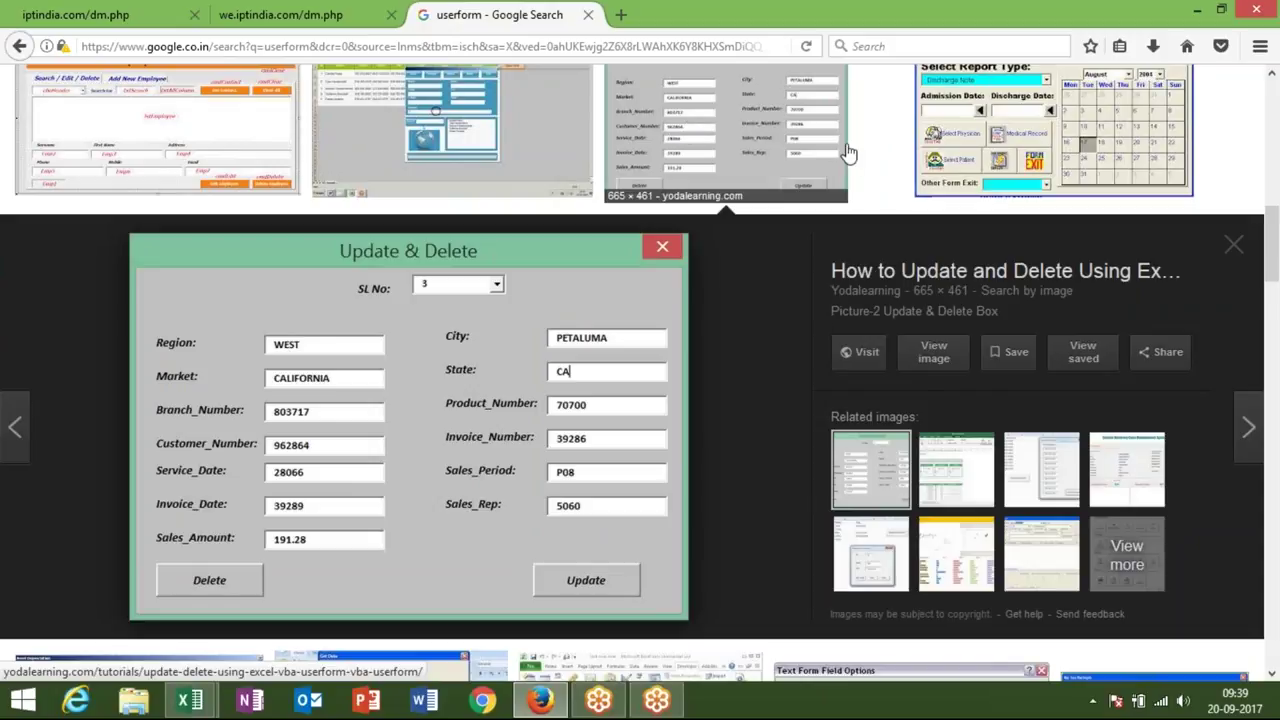
left_click(930, 168)
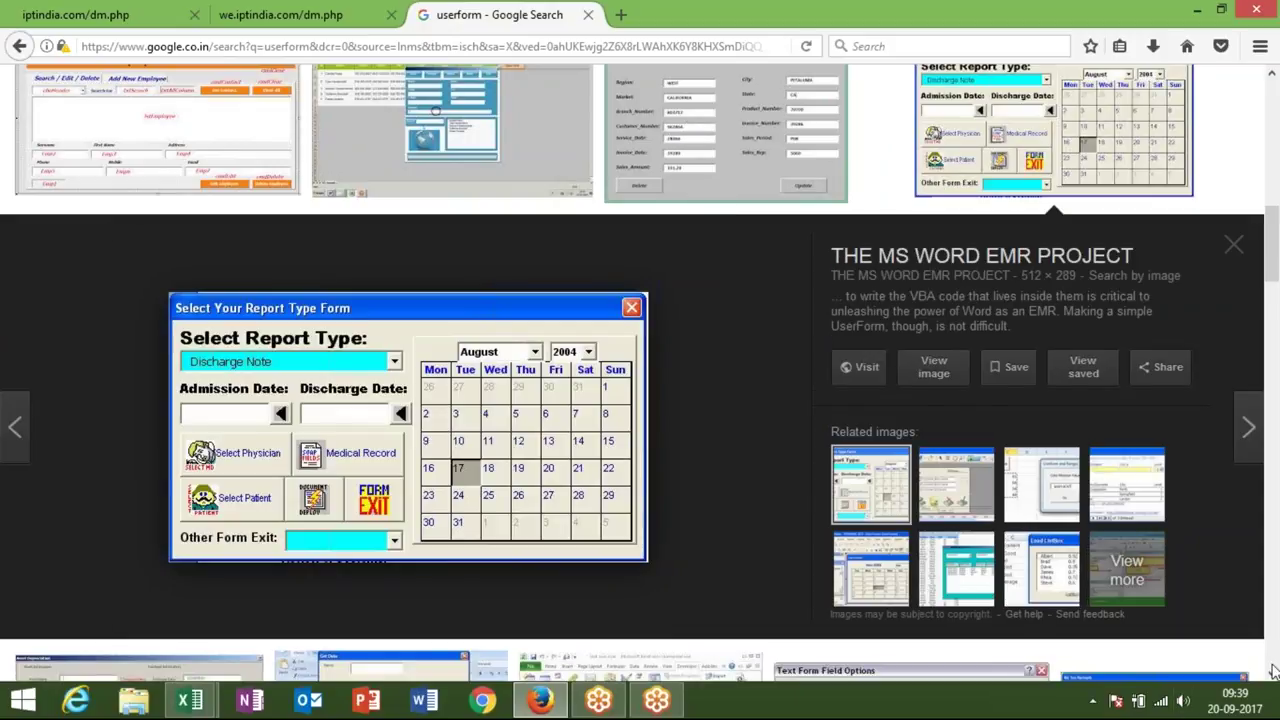
Scroll further through the userform image results, then minimize the browser.
scroll(1272, 672, "down", 5)
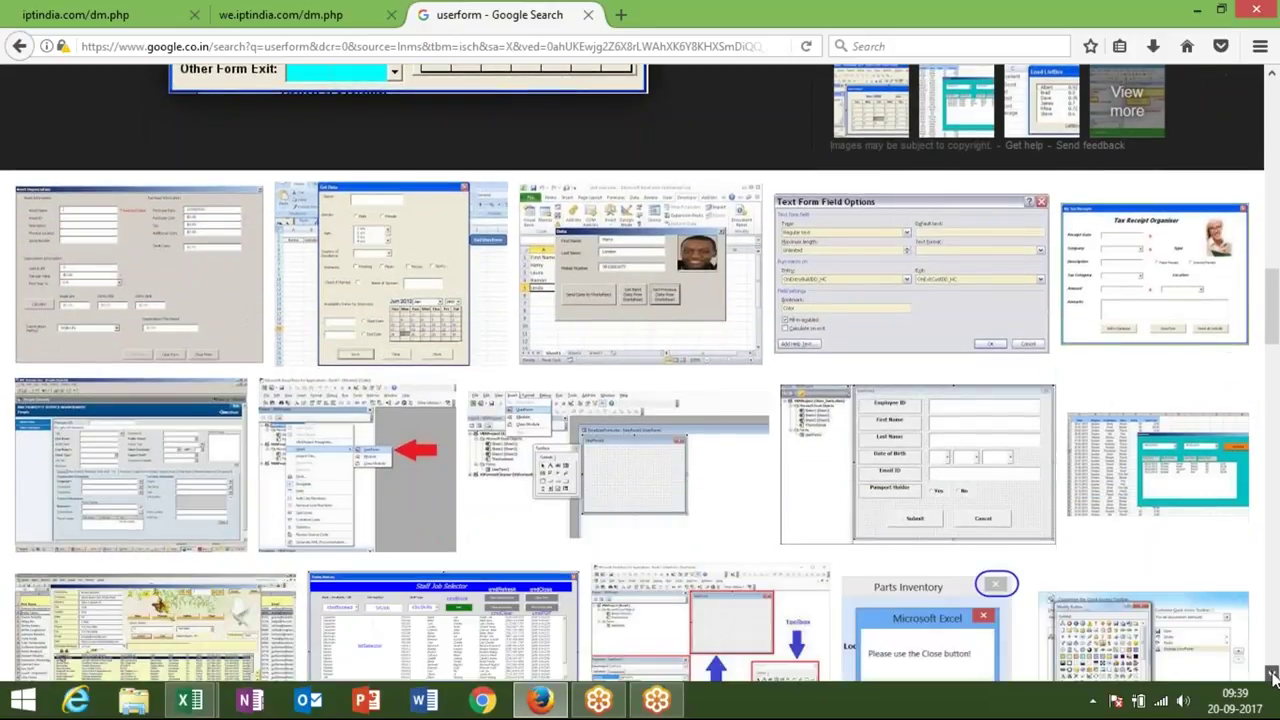
scroll(1272, 676, "down", 1)
scroll(1272, 676, "down", 1)
scroll(1272, 676, "down", 1)
scroll(1272, 676, "down", 1)
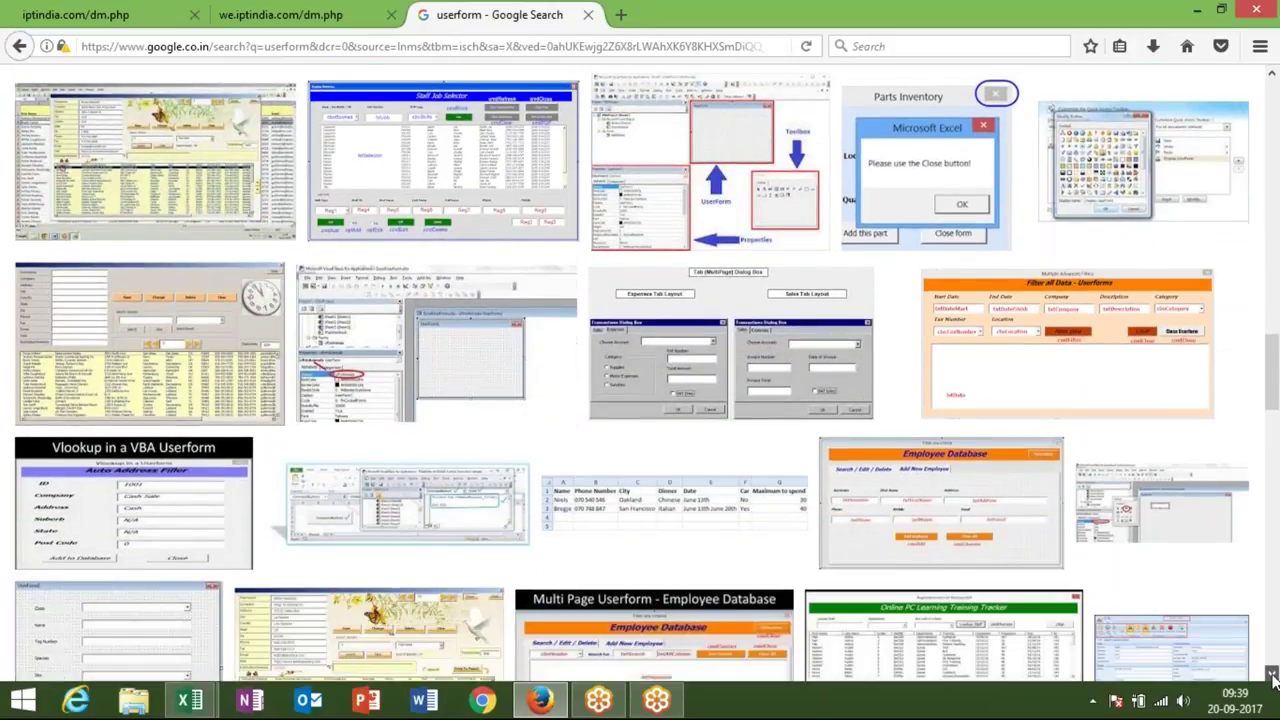
scroll(1272, 676, "down", 2)
scroll(1272, 676, "down", 2)
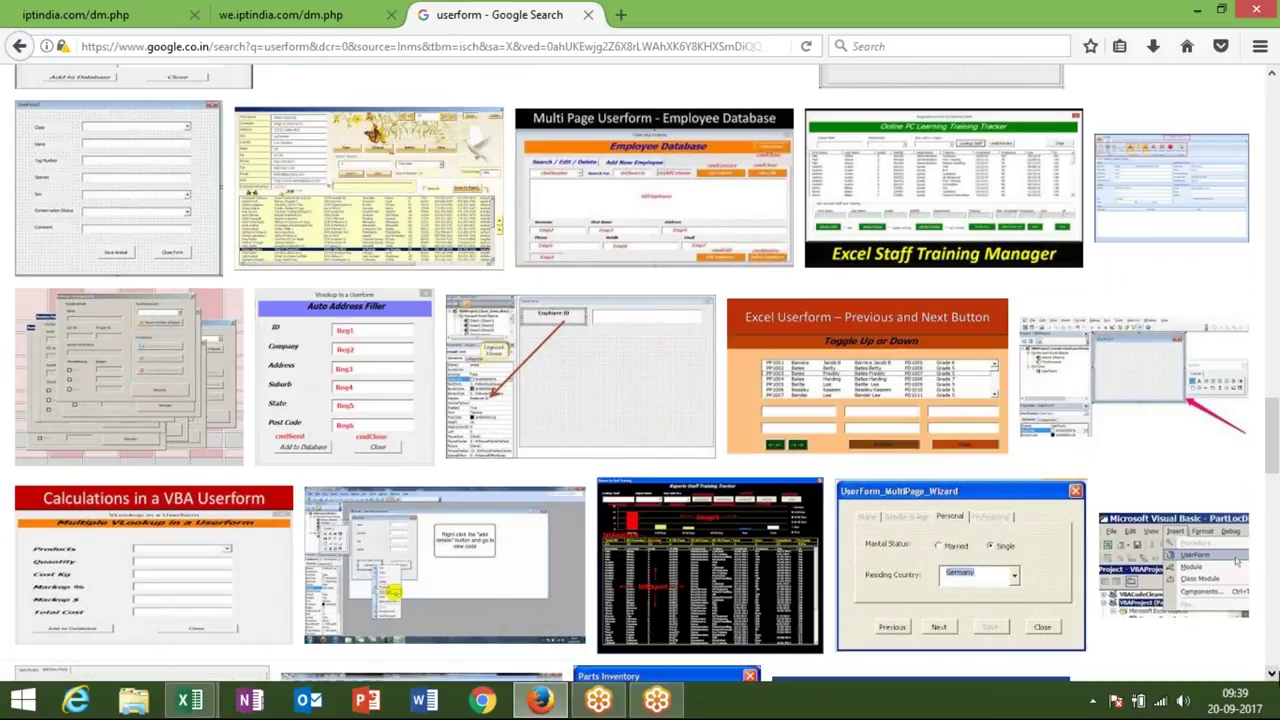
scroll(1272, 676, "down", 5)
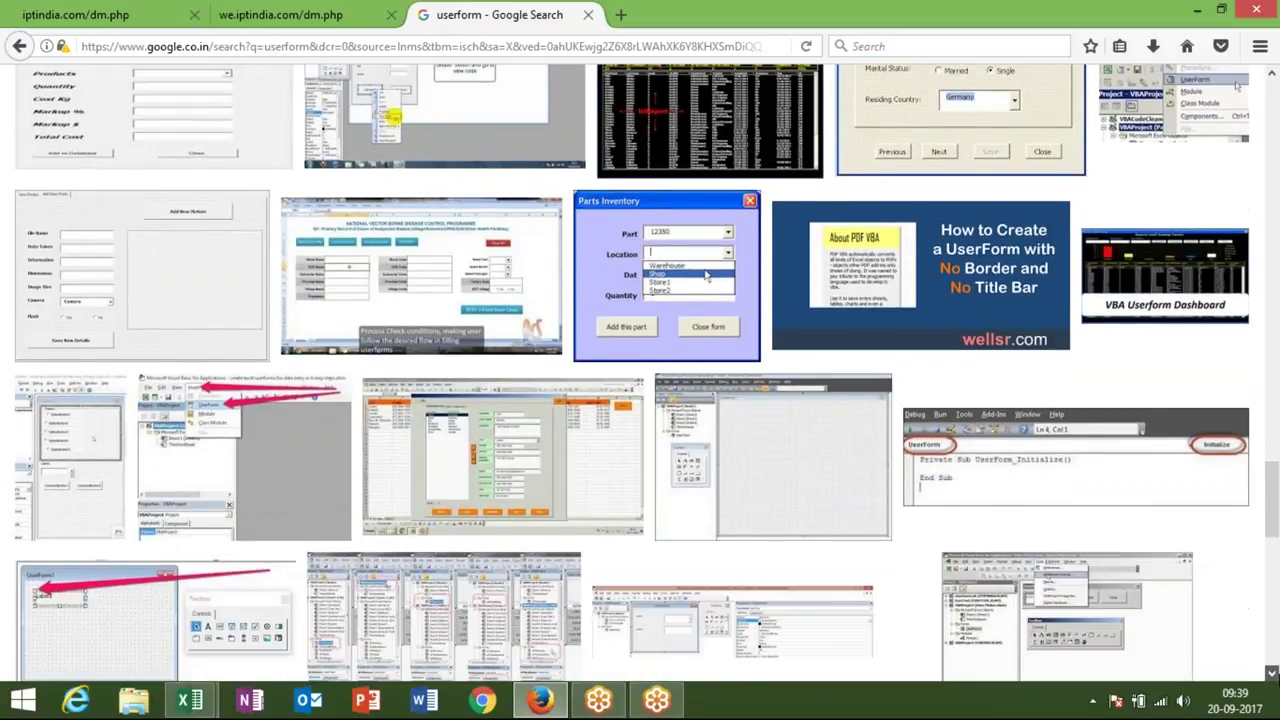
scroll(640, 374, "down", 1)
scroll(640, 374, "down", 2)
scroll(640, 374, "down", 1)
scroll(640, 374, "down", 1)
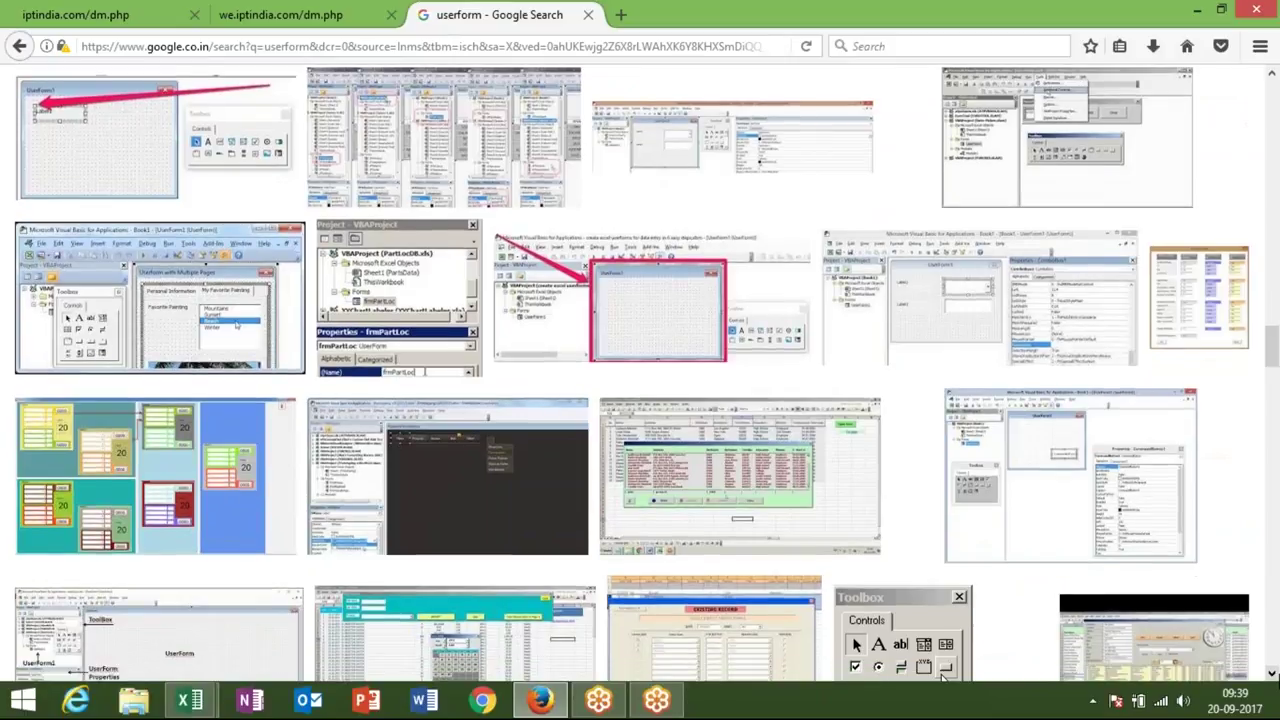
scroll(640, 374, "down", 1)
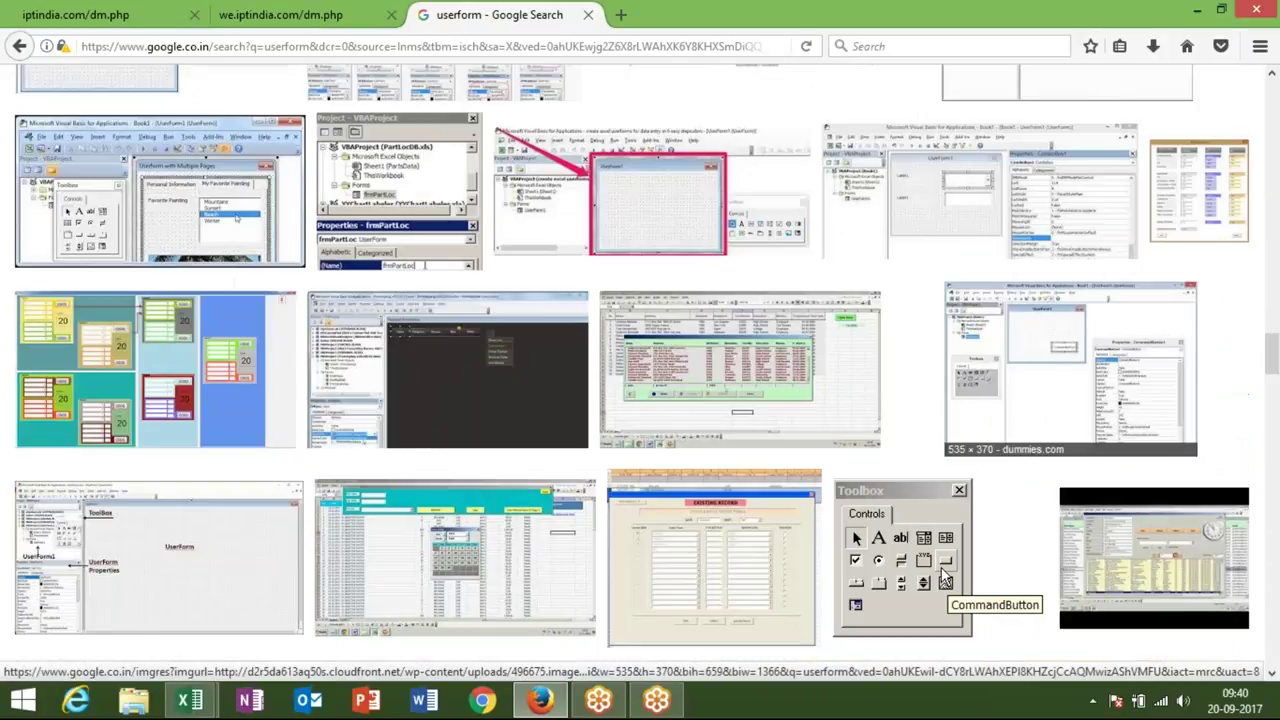
left_click(1198, 12)
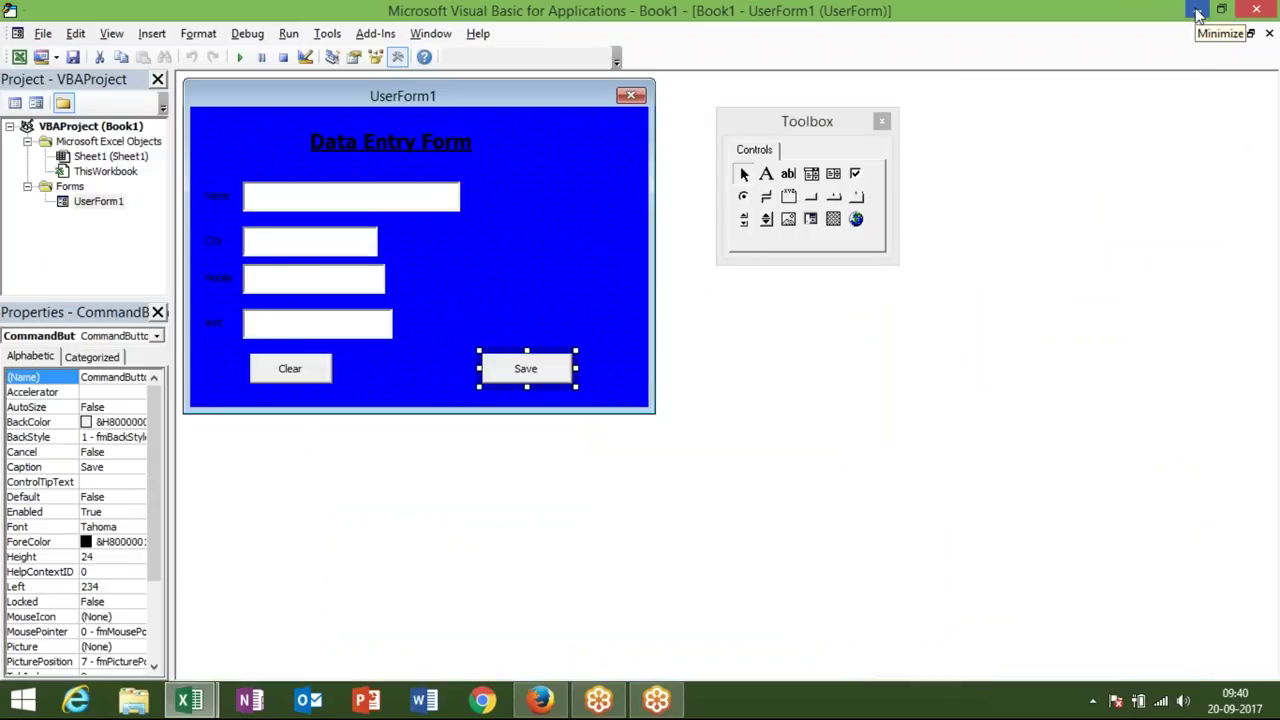
Open the UserForm1 code and navigate to the TextBox3_Exit procedure.
left_click(551, 186)
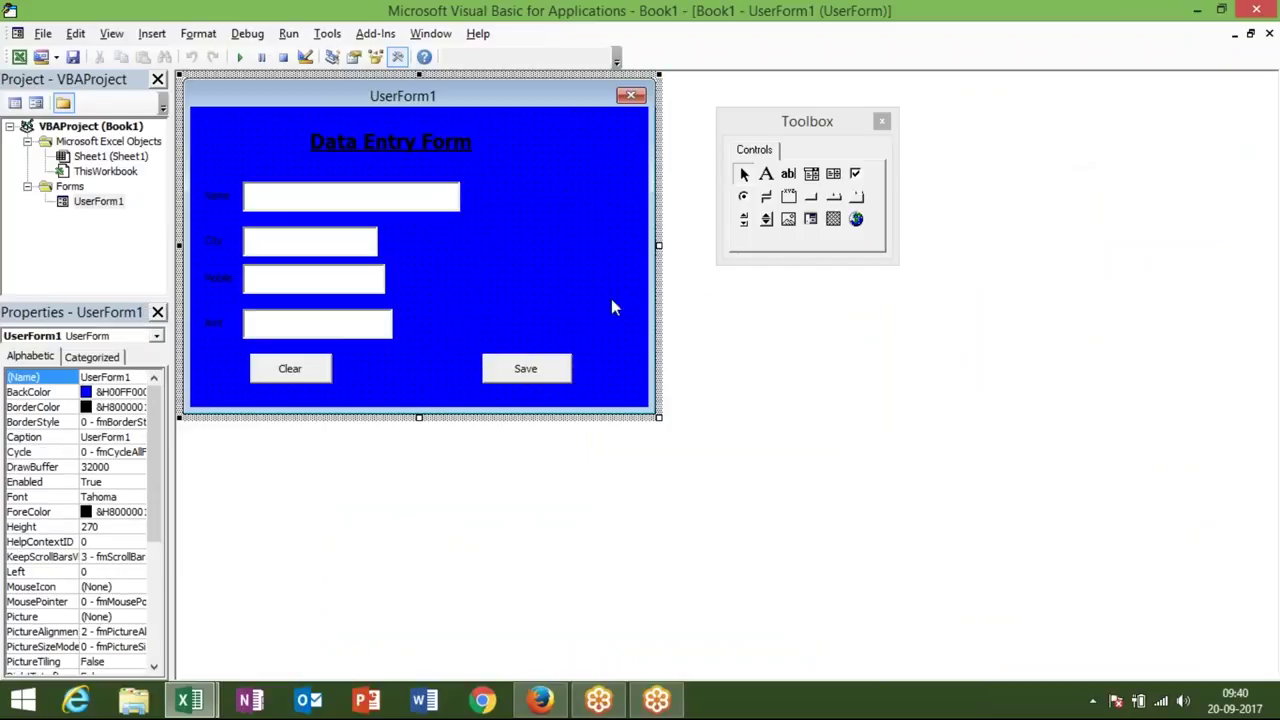
double_click(528, 372)
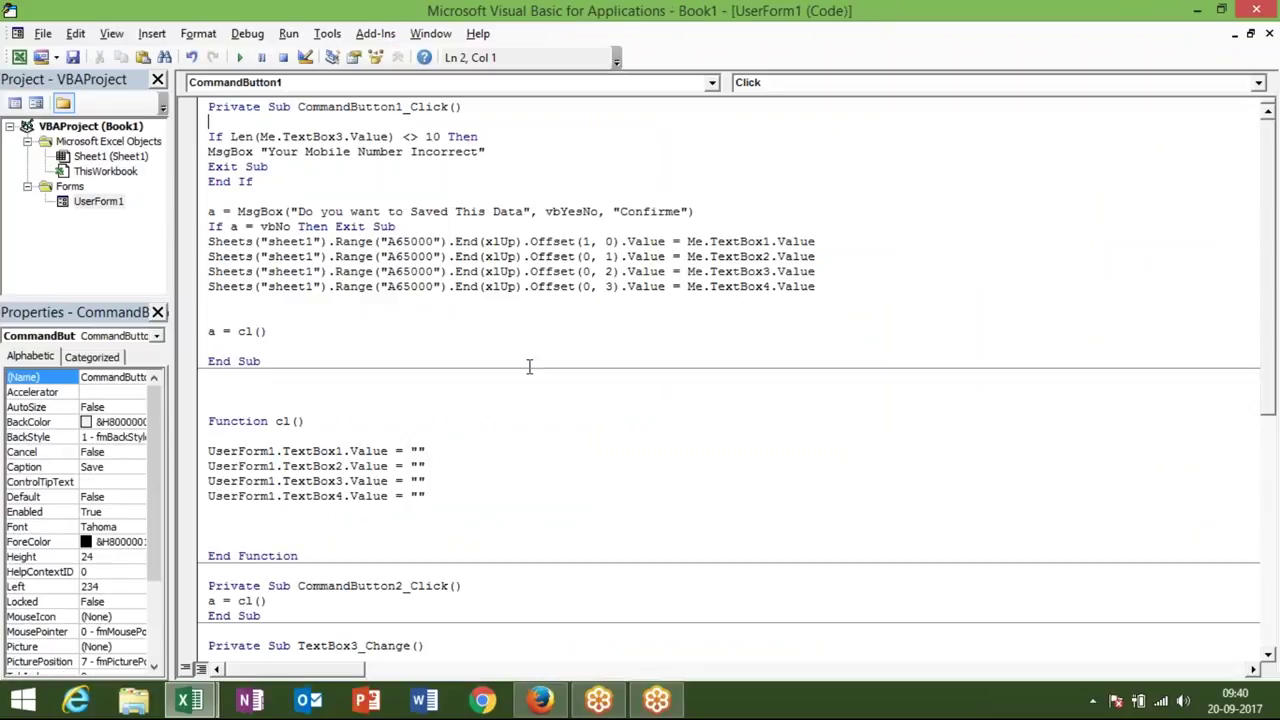
left_click(296, 483)
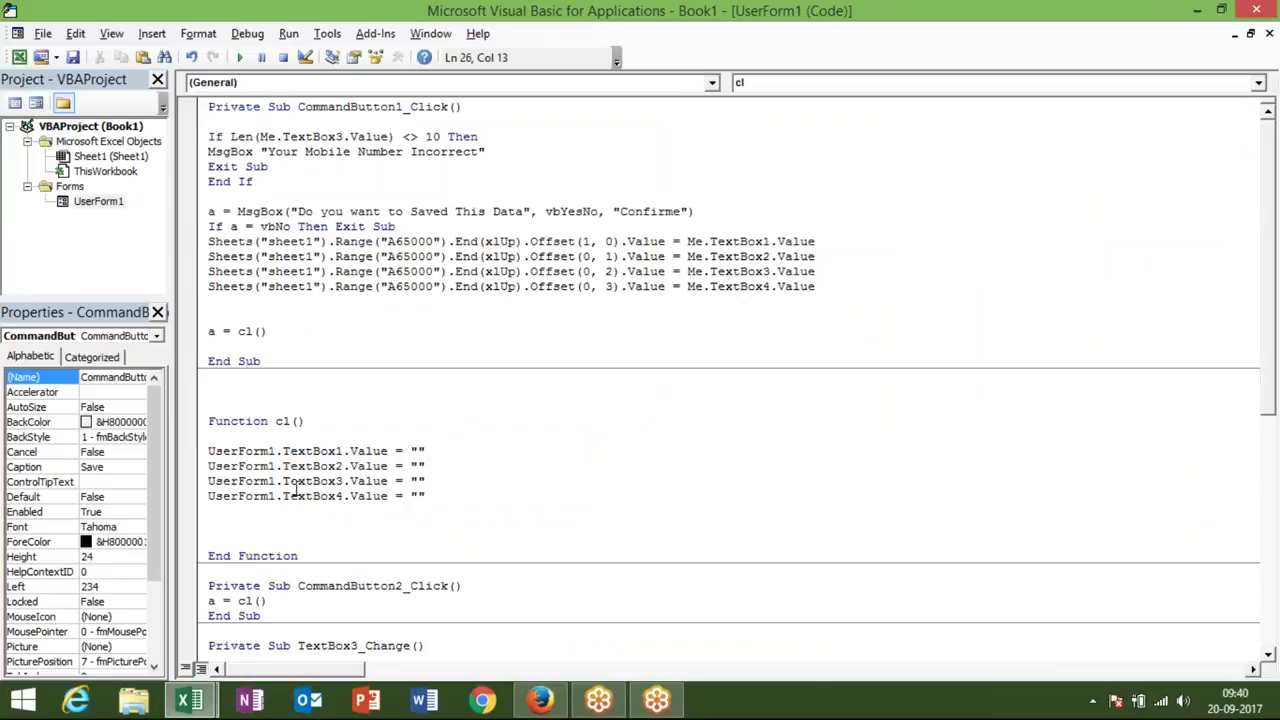
key("Down")
key("Down")
key("Down")
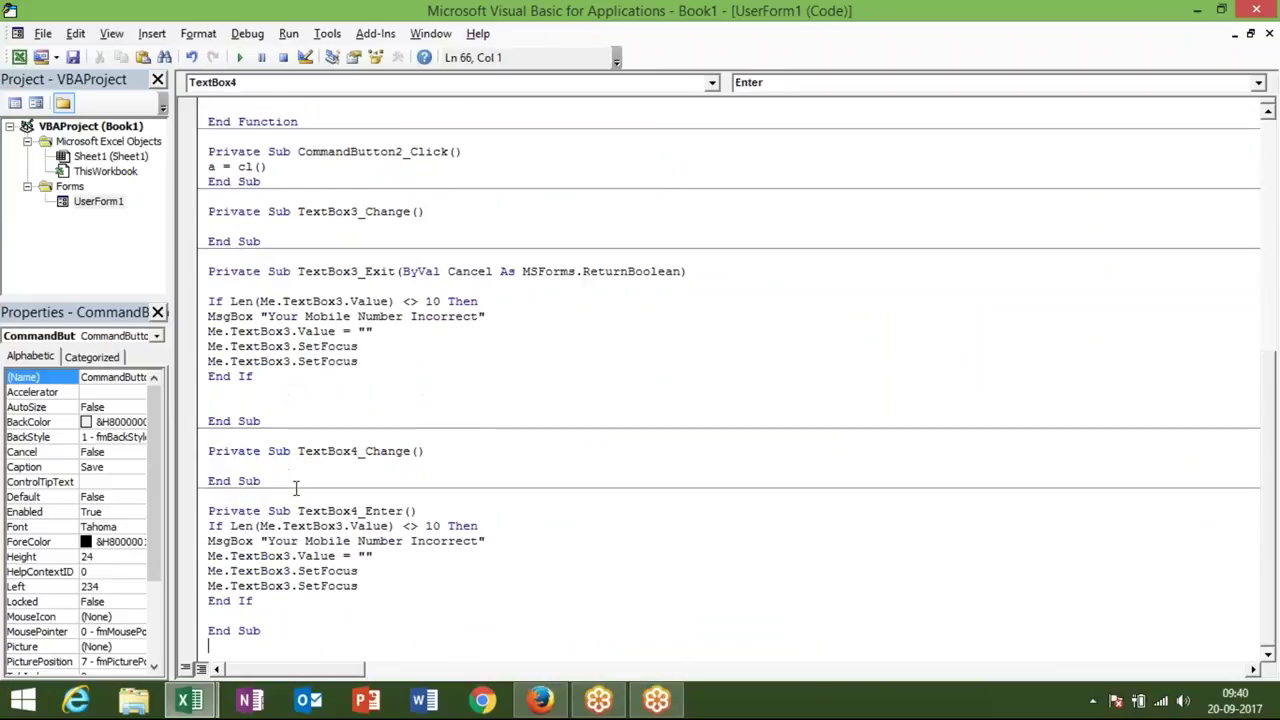
key("Up")
Delete the whole mobile-number If…End If block from TextBox3_Exit.
key("Up")
key("Up")
key("Up")
key("Up")
key("Up")
key("Up")
key("Up")
key("Up")
key("Up")
key("Up")
key("Up")
key("Left")
key("Left")
key("Left")
key("Left")
key("Left")
key("Left")
key("Left")
key("Left")
key("Left")
key("Left")
key("shift+Down")
key("Up")
key("Up")
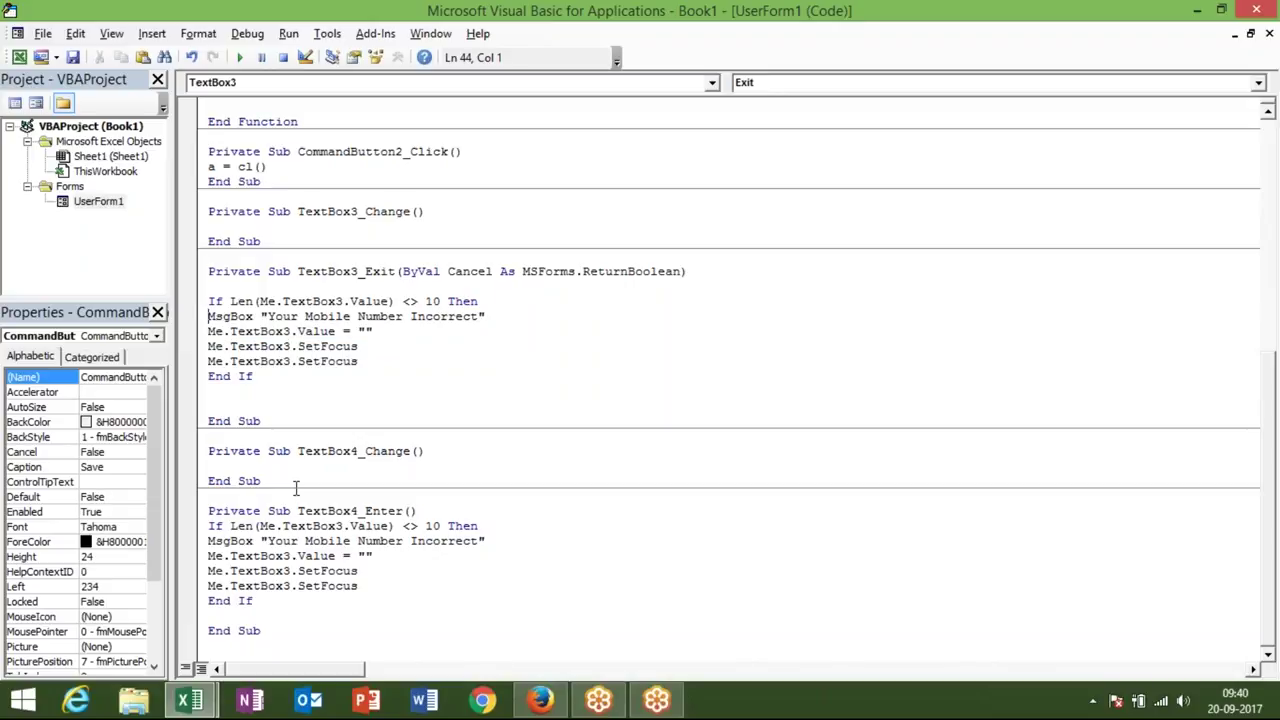
key("shift+Down")
key("shift+Down")
key("shift+Down")
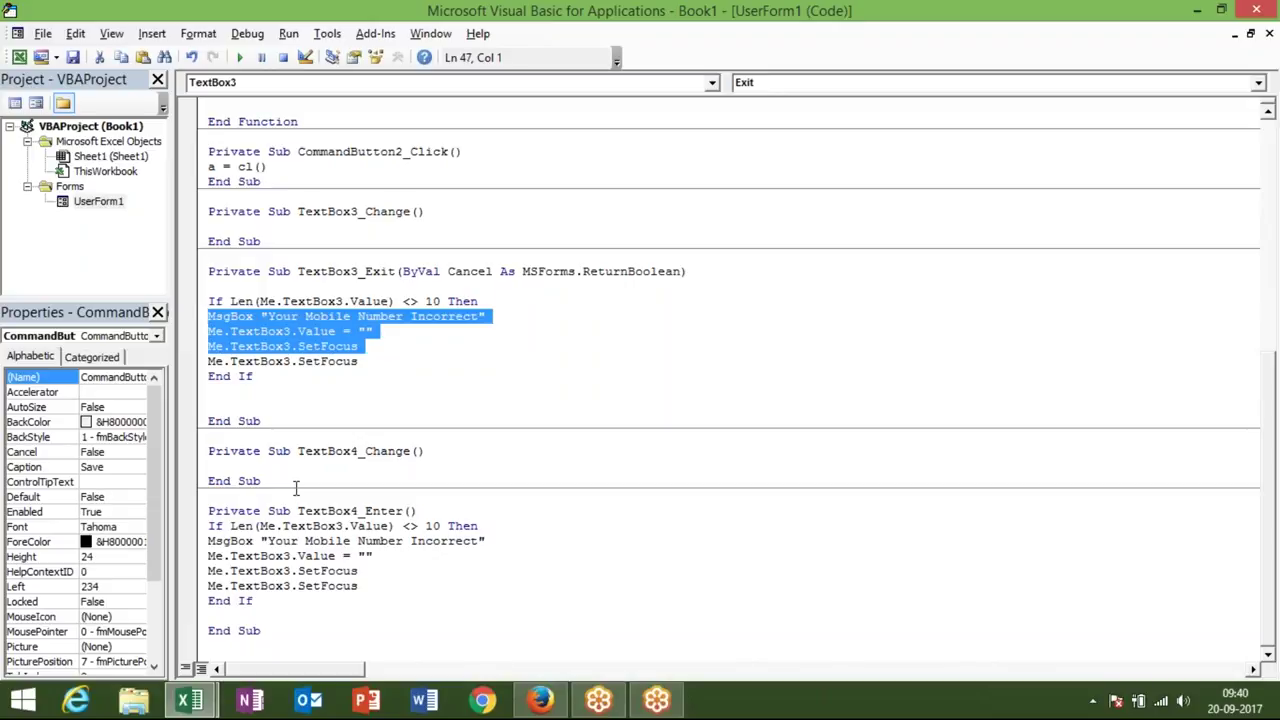
key("Right")
key("Up")
key("shift+Down")
key("shift+Down")
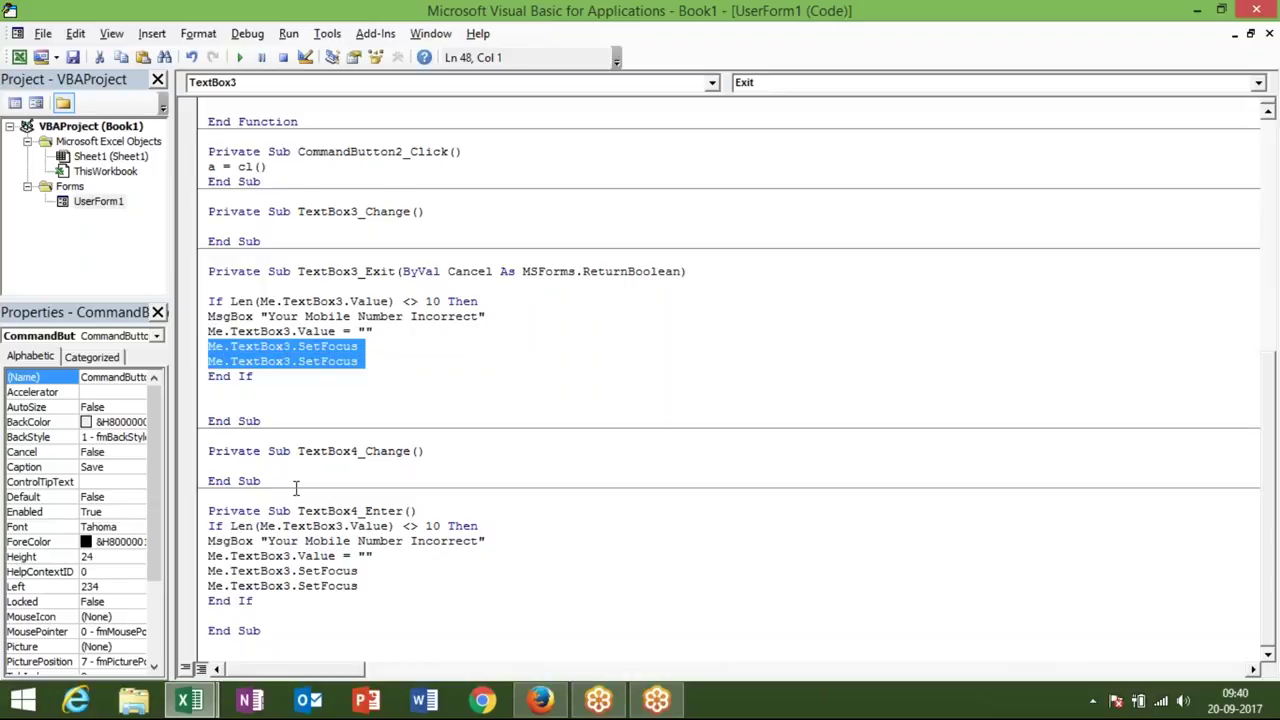
key("Delete")
key("Up")
key("Up")
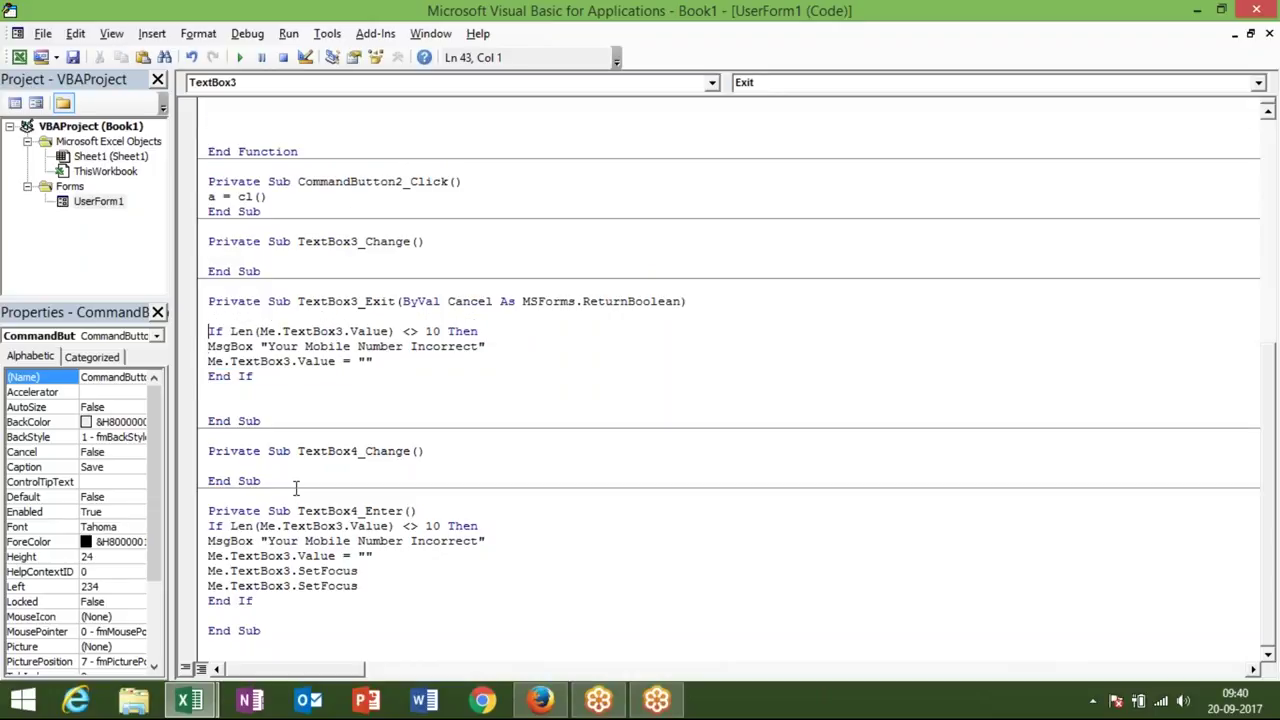
key("shift+Up")
key("shift+Down")
key("shift+Down")
key("shift+Down")
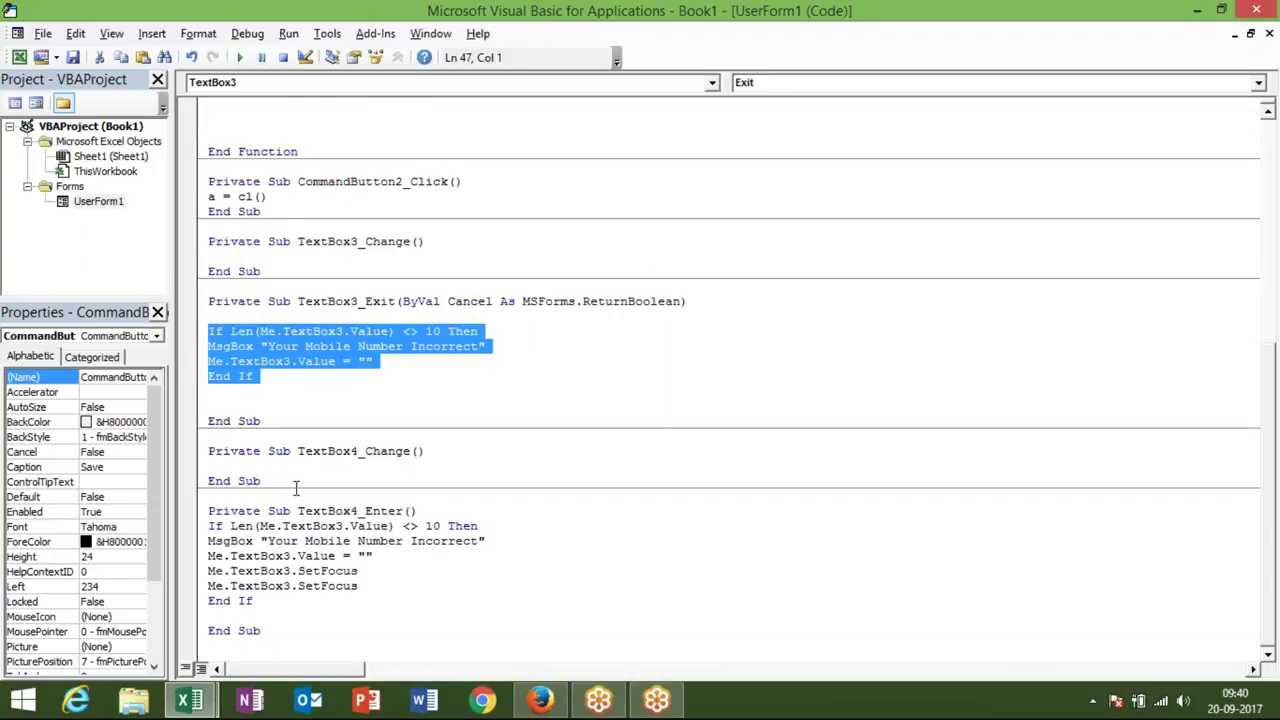
key("Delete")
Remove the duplicate Me.TextBox3.SetFocus line from TextBox4_Enter.
left_click(283, 555)
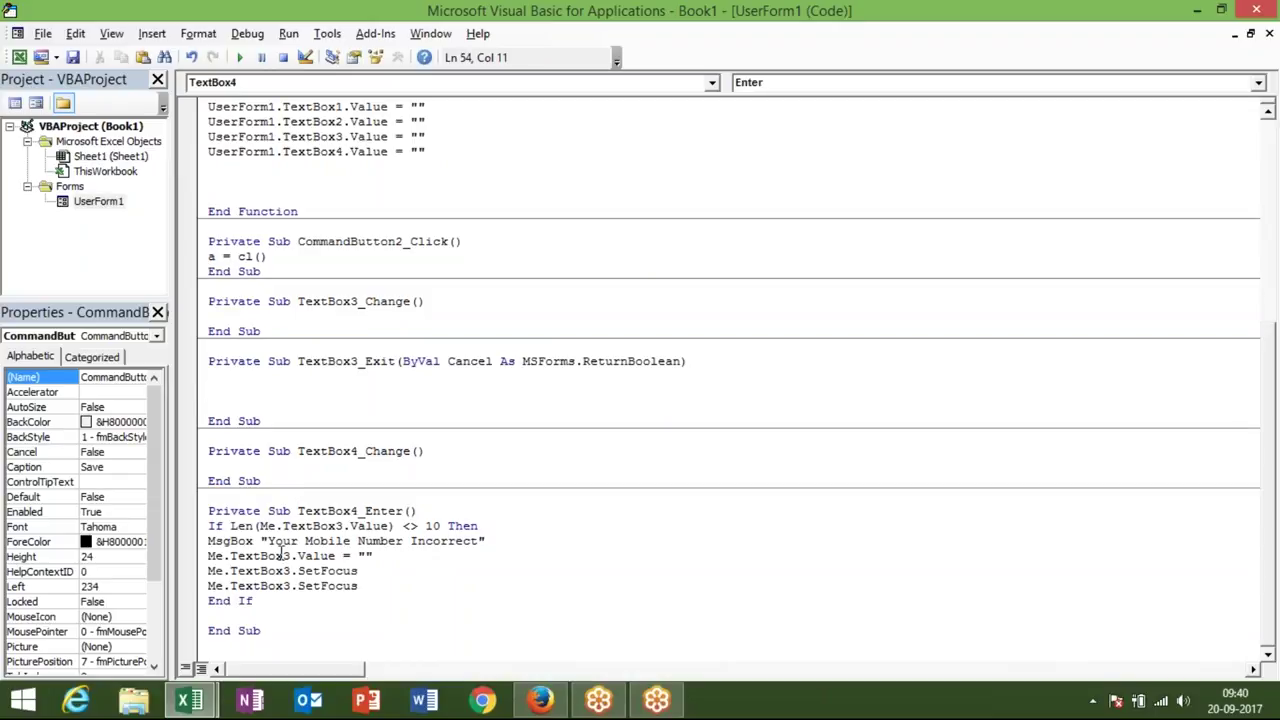
left_click_drag(350, 570, 368, 570)
left_click_drag(208, 586, 373, 586)
key("Delete")
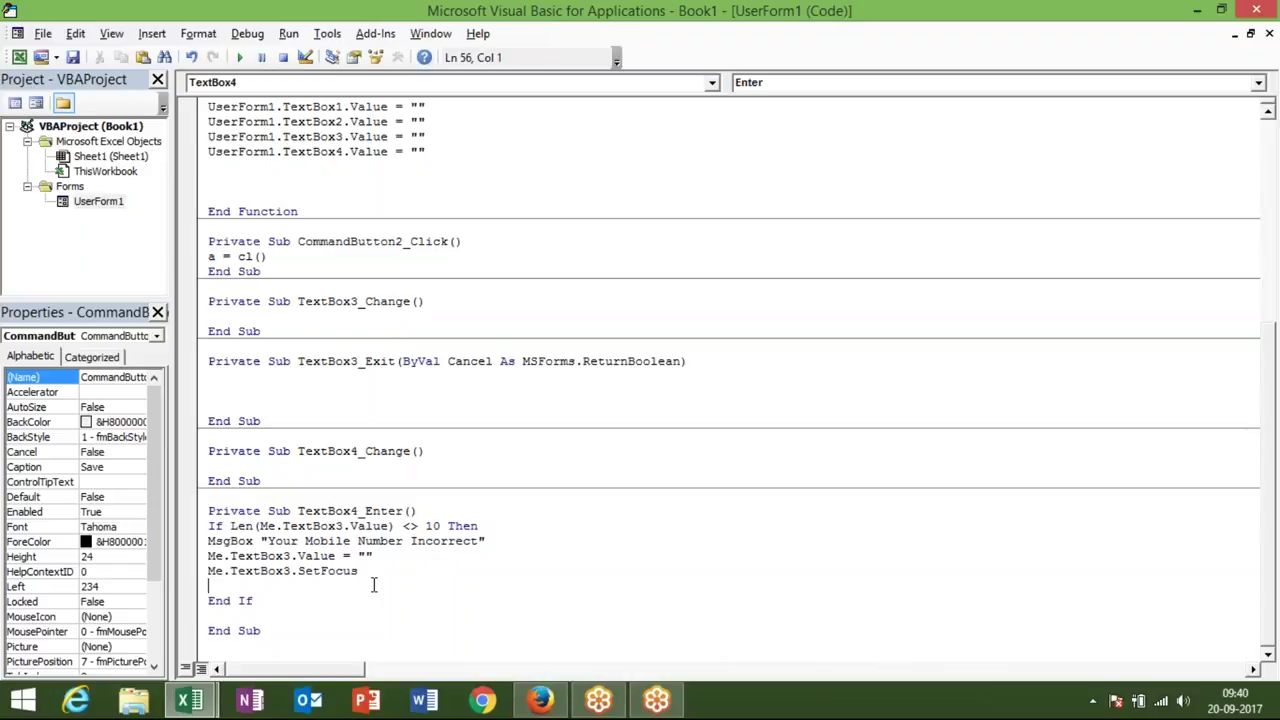
left_click(343, 555)
Run the form and enter a name with the city DL.
left_click(240, 57)
type("P")
type("uja")
type("8")
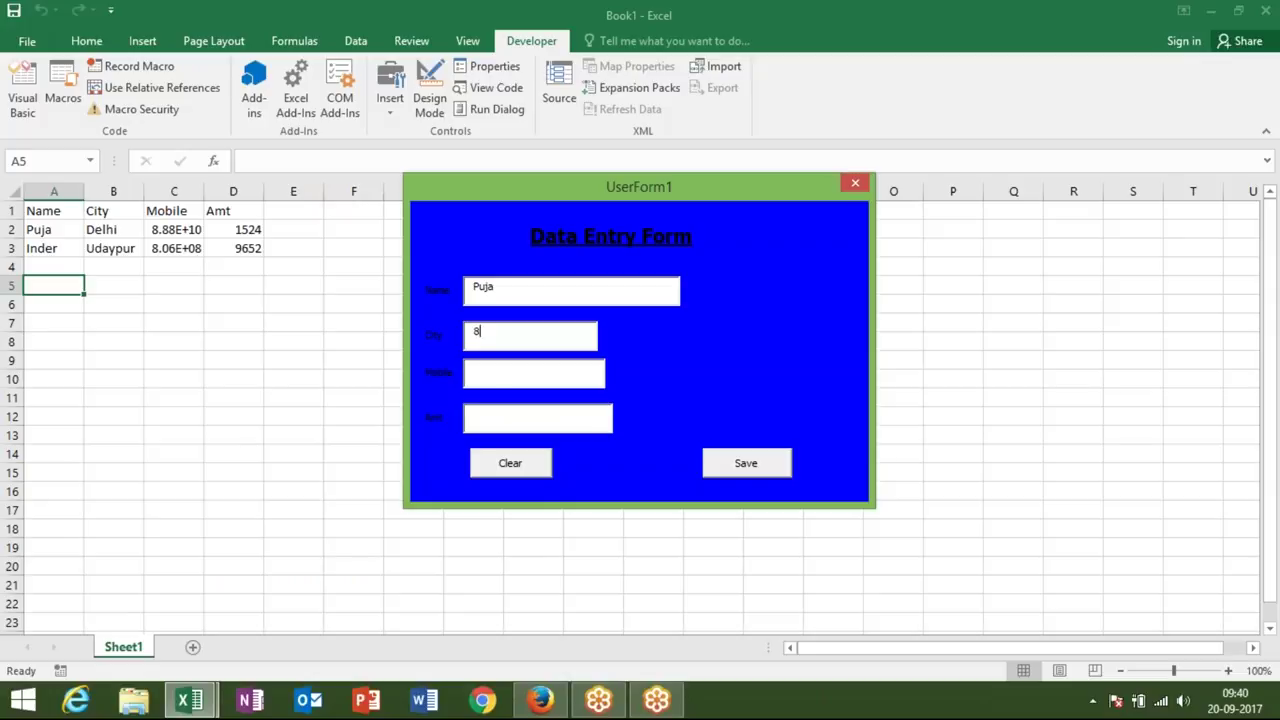
key("BackSpace")
type("/d")
key("BackSpace")
key("BackSpace")
type("DL")
key("shift+Tab")
key("Tab")
Enter 9858 as the mobile number, dismiss the rejection warning, and close the form.
key("Tab")
type("9858")
key("Tab")
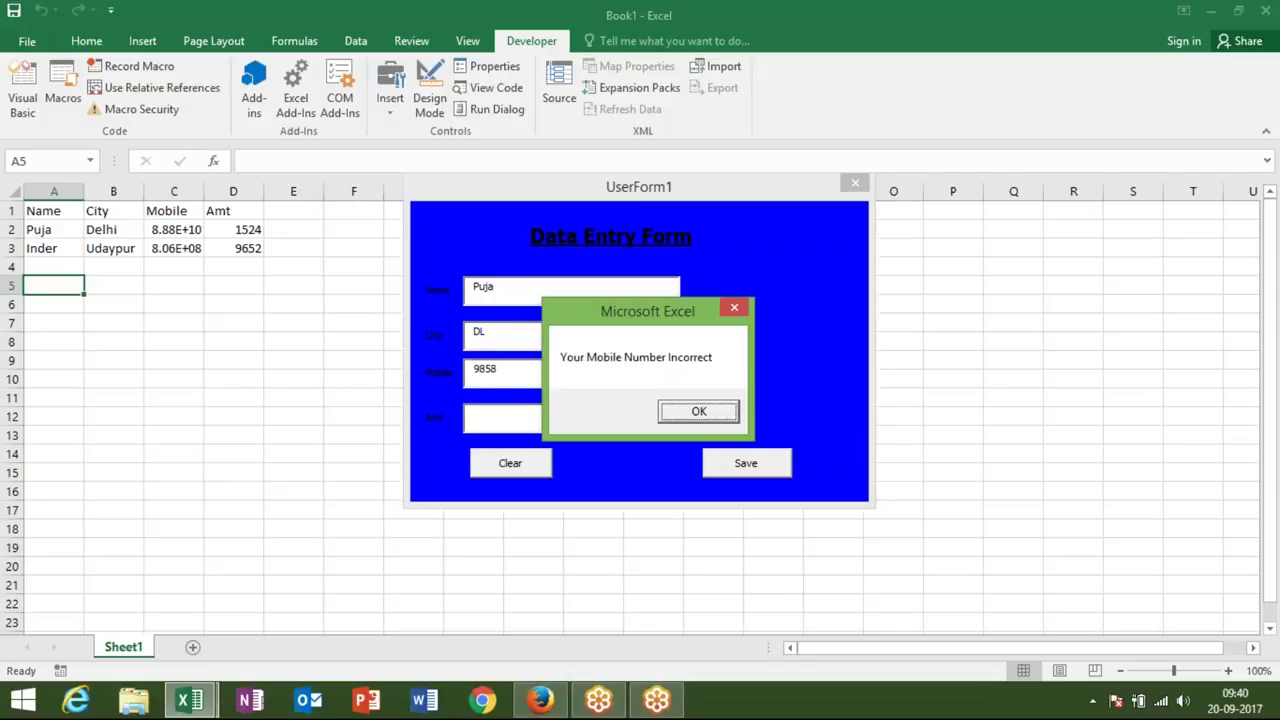
key("Return")
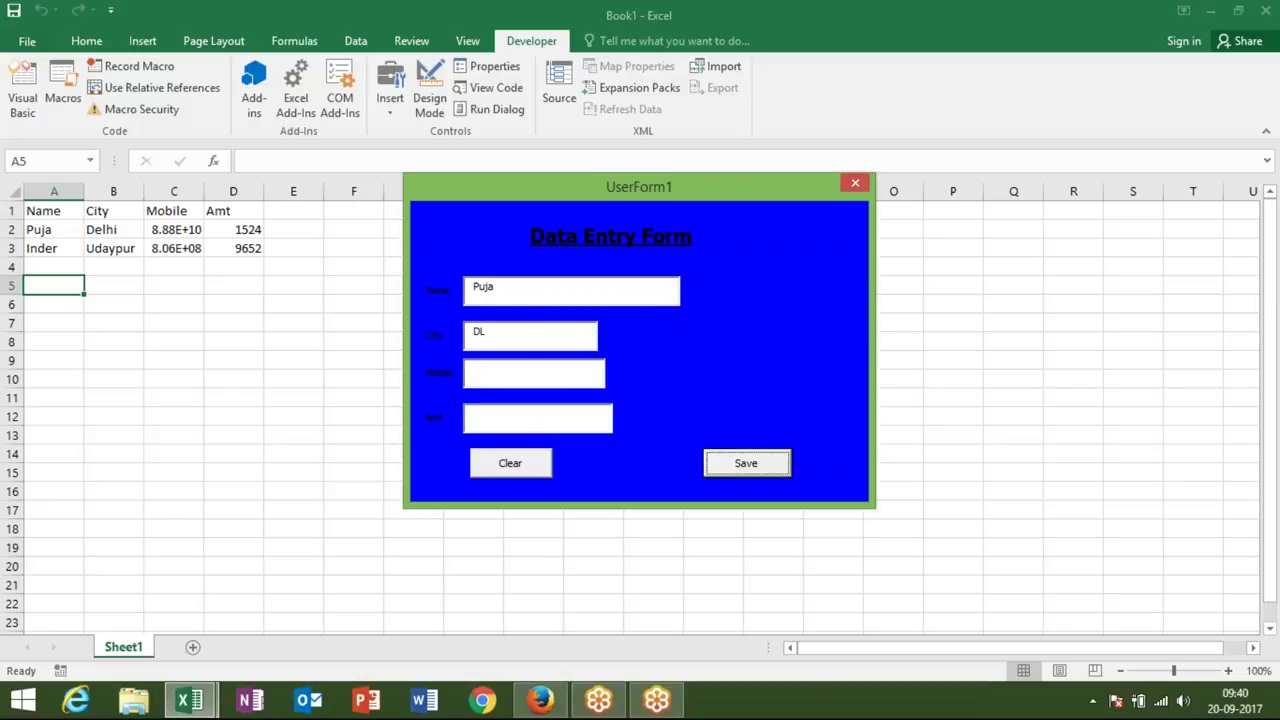
left_click(601, 376)
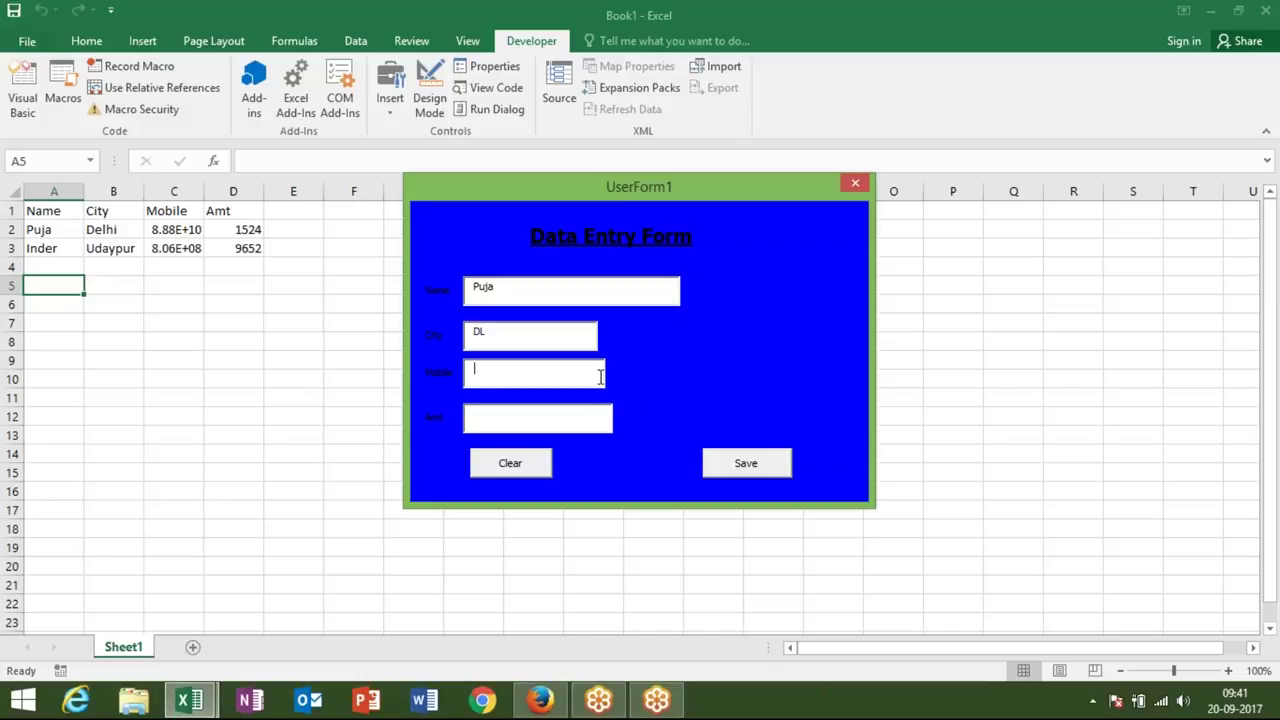
left_click(853, 184)
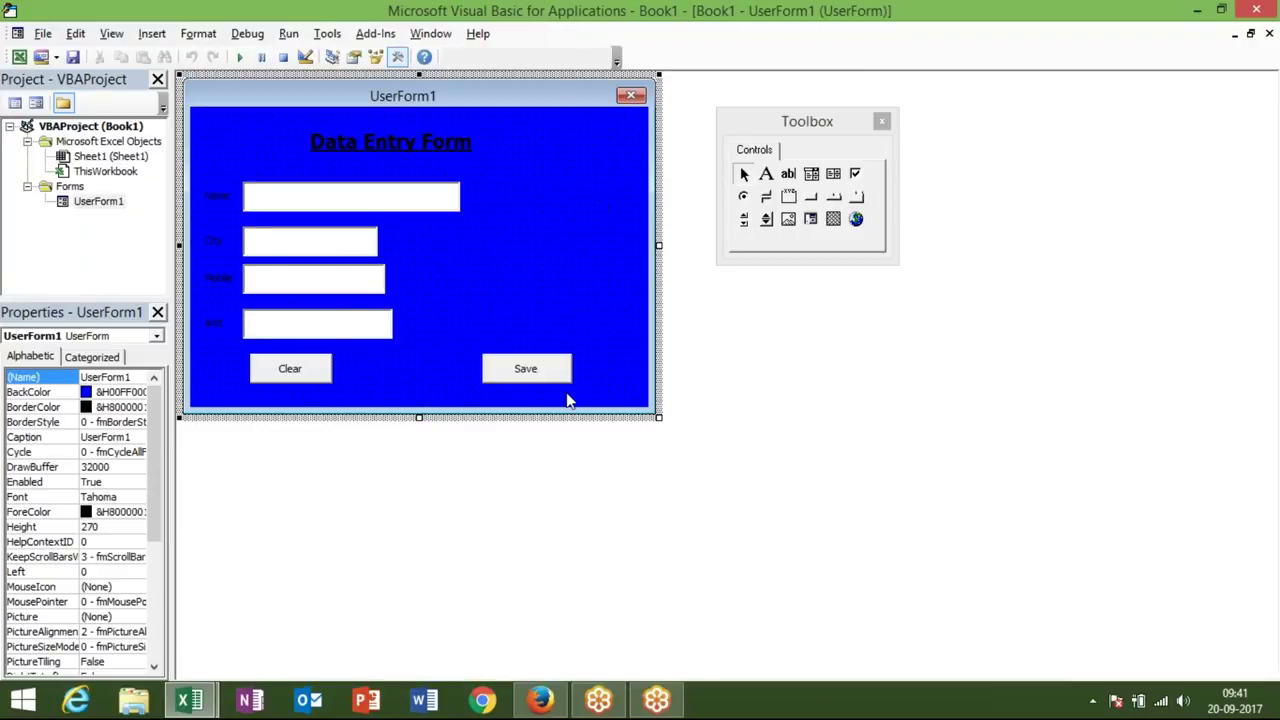
Bring up Firefox and view the search suggestions for 'userform'.
left_click(540, 706)
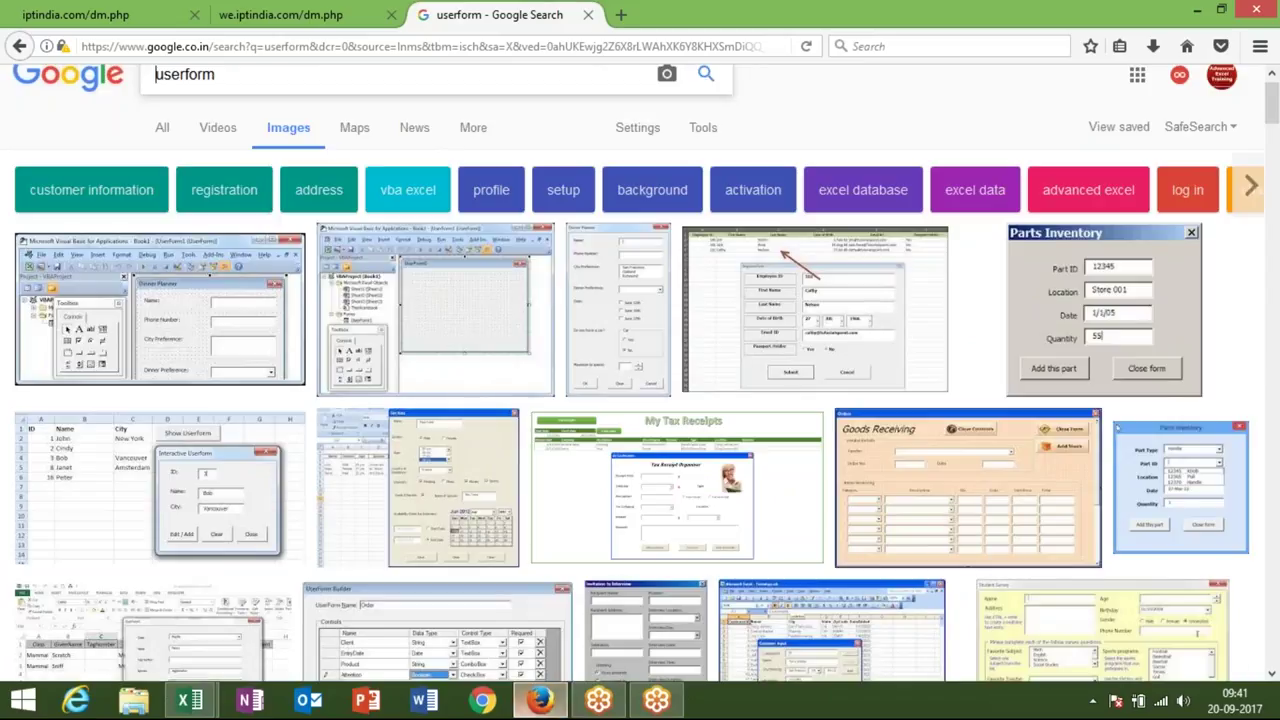
double_click(189, 83)
left_click(265, 78)
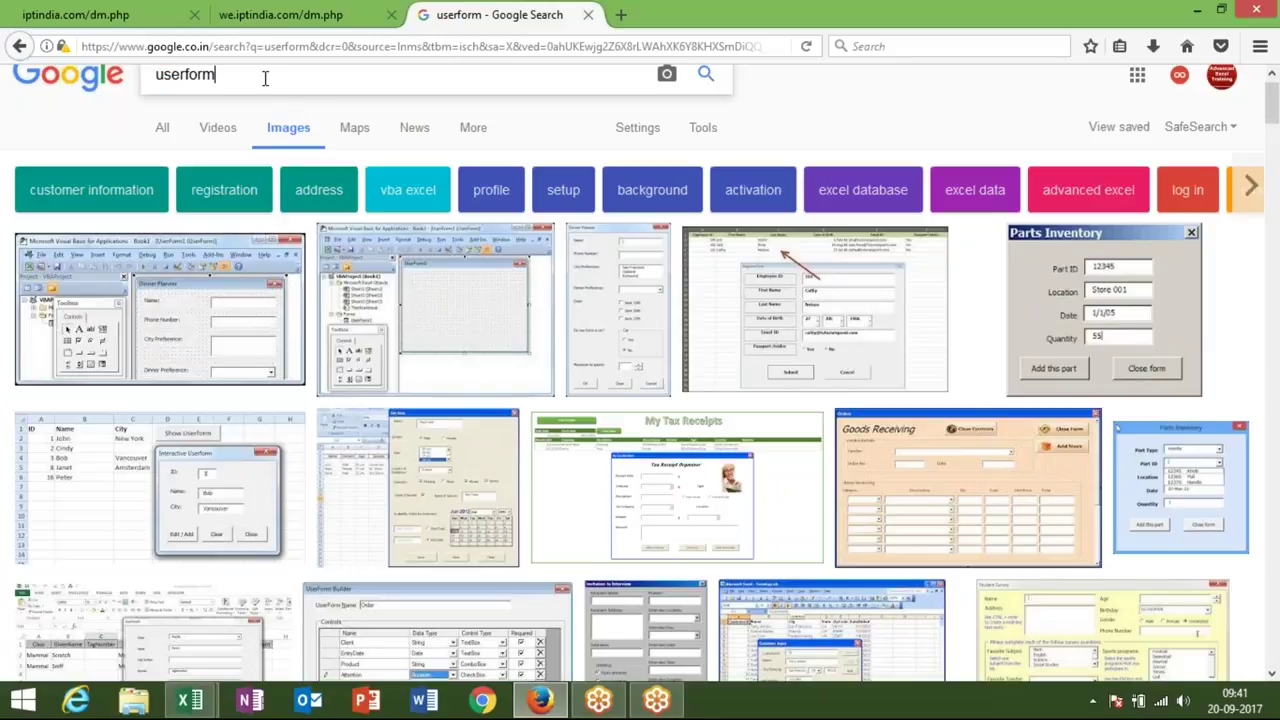
left_click(265, 78)
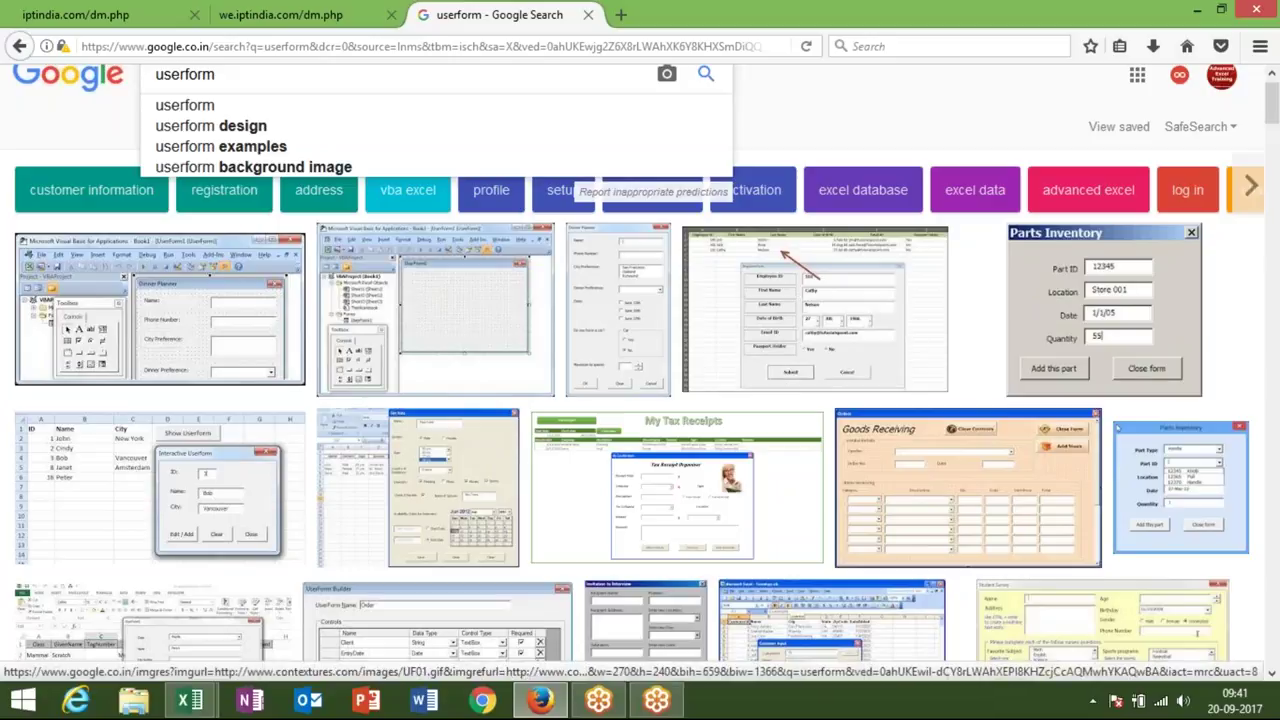
mouse_move(1272, 672)
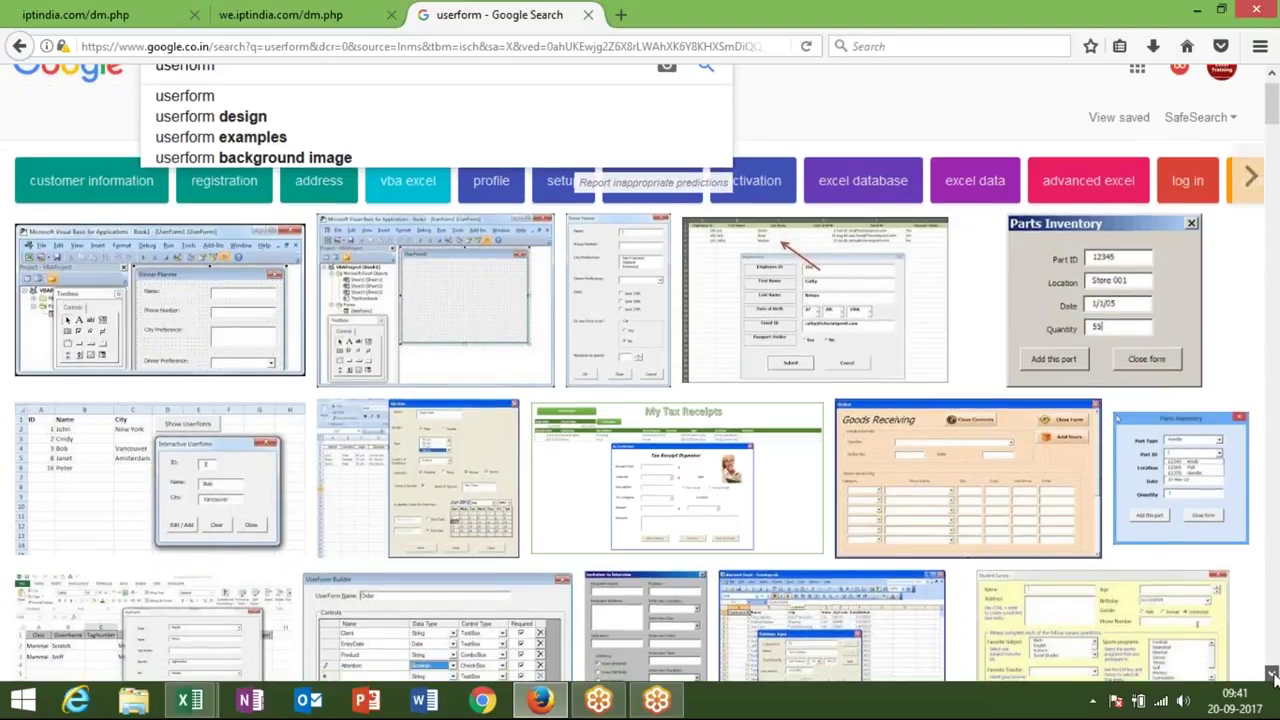
Scroll the userform image results and preview the Employee Database form image.
scroll(1272, 674, "down", 3)
scroll(1272, 674, "down", 2)
scroll(1272, 674, "down", 2)
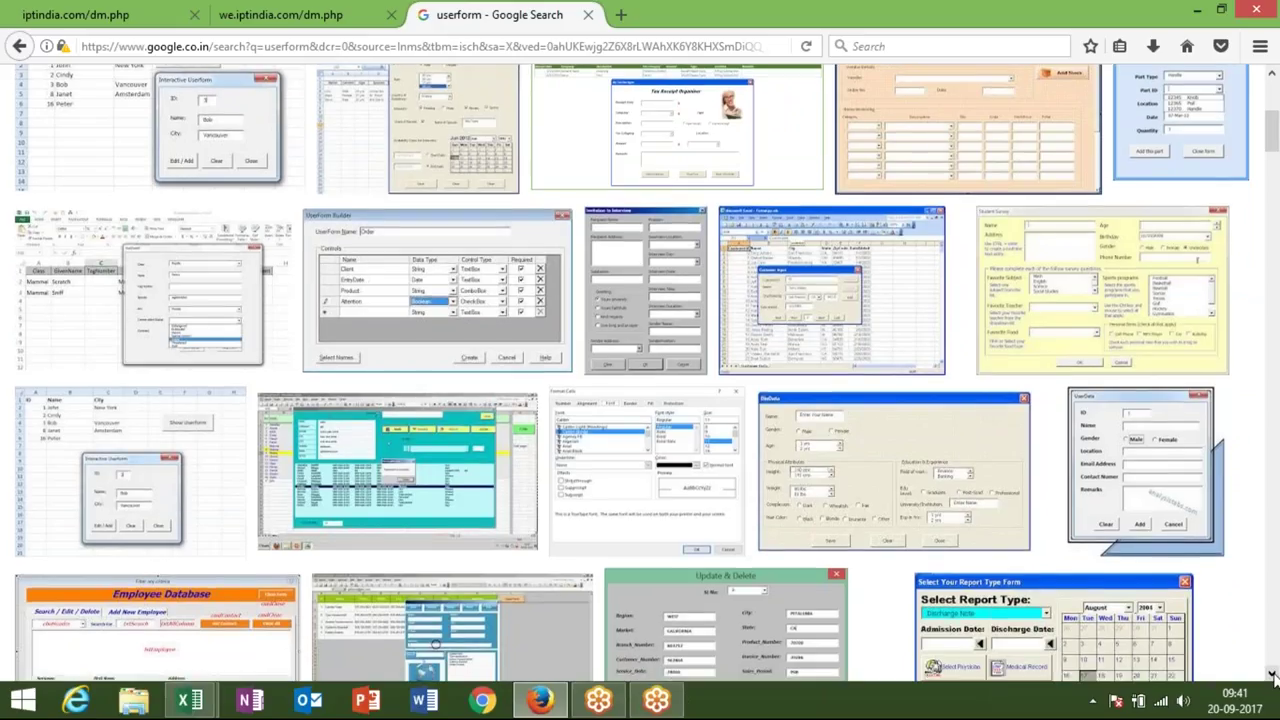
scroll(1272, 674, "down", 1)
scroll(1272, 674, "down", 1)
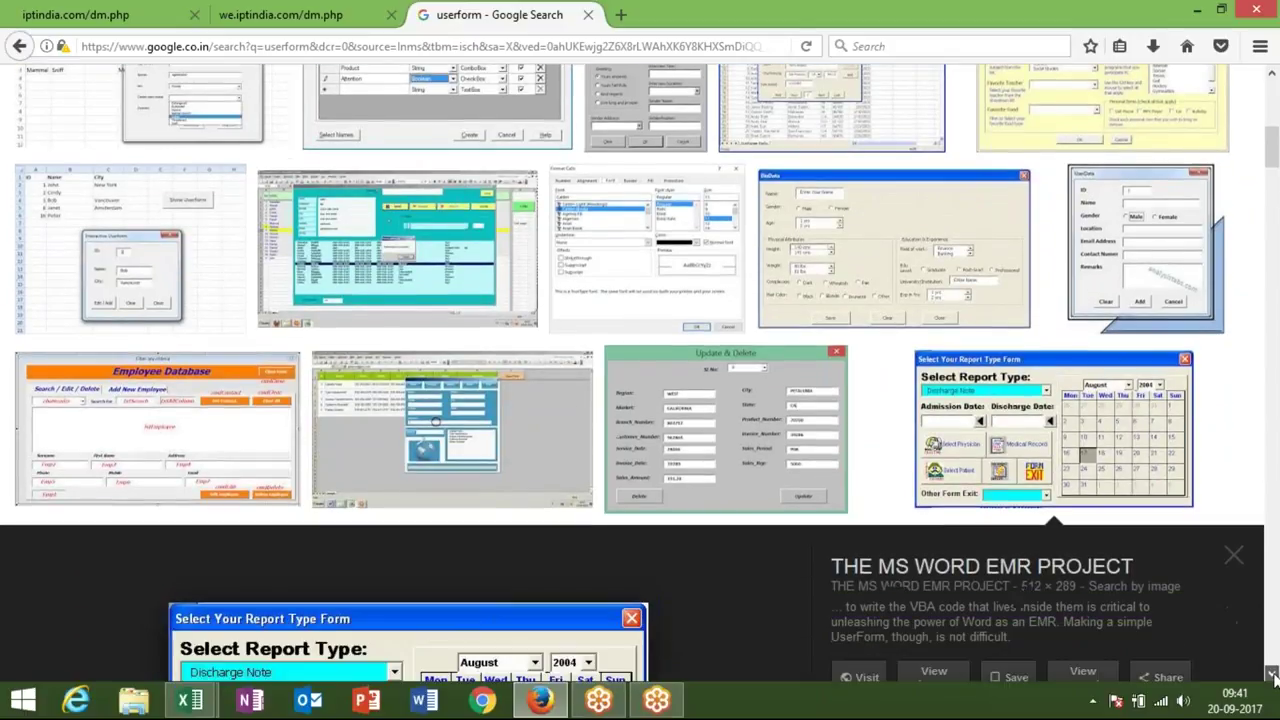
scroll(1272, 674, "down", 2)
scroll(1272, 674, "down", 2)
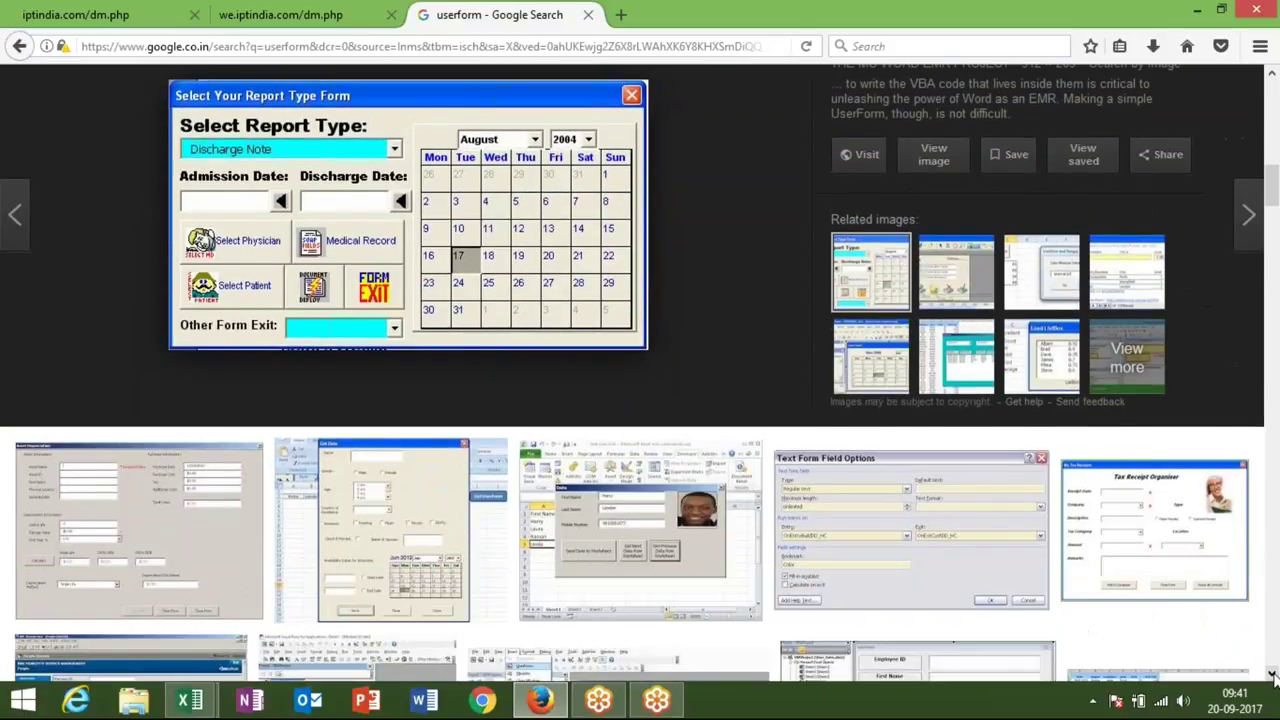
scroll(1272, 674, "down", 3)
scroll(1272, 674, "down", 2)
scroll(1272, 674, "down", 2)
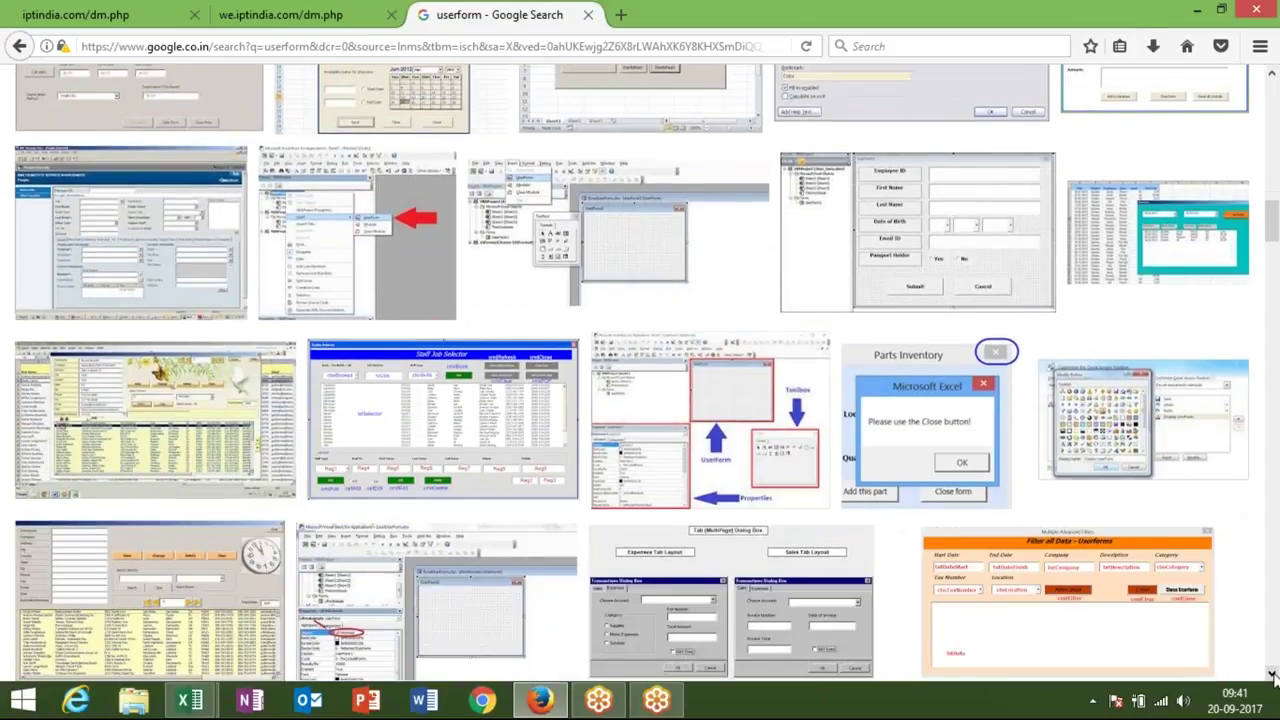
scroll(1272, 674, "down", 2)
scroll(1272, 674, "down", 2)
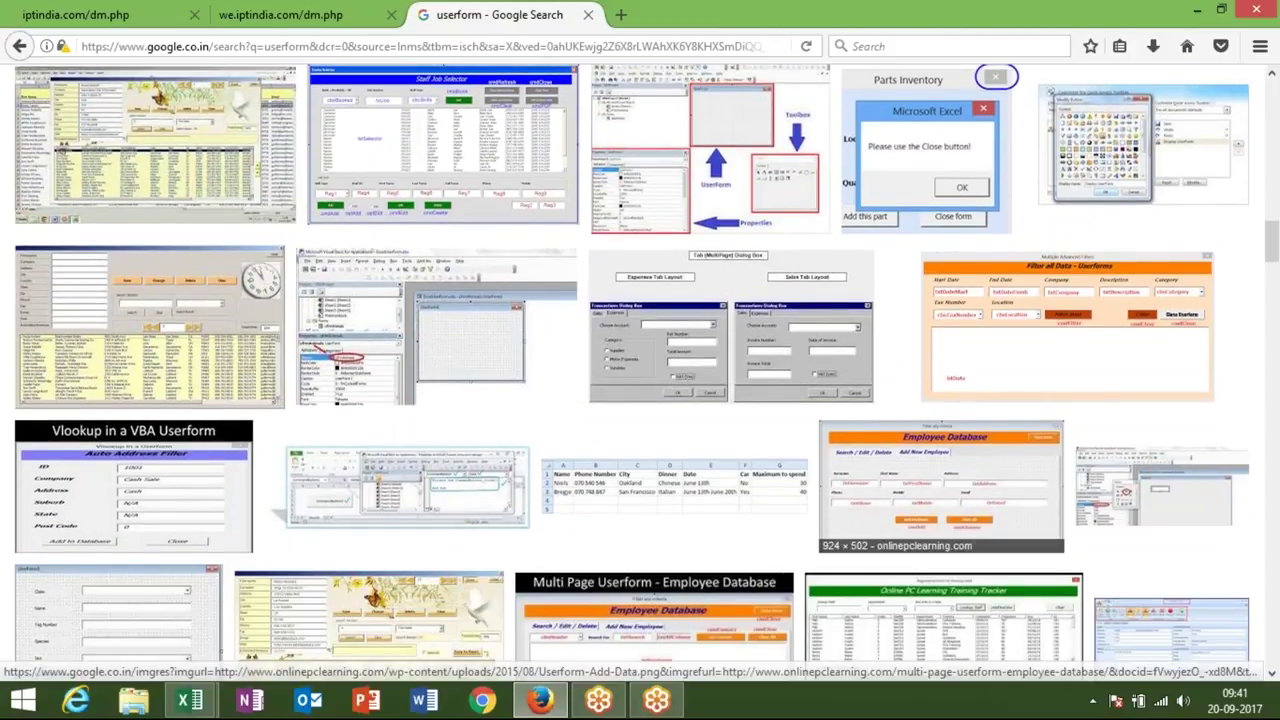
left_click(940, 490)
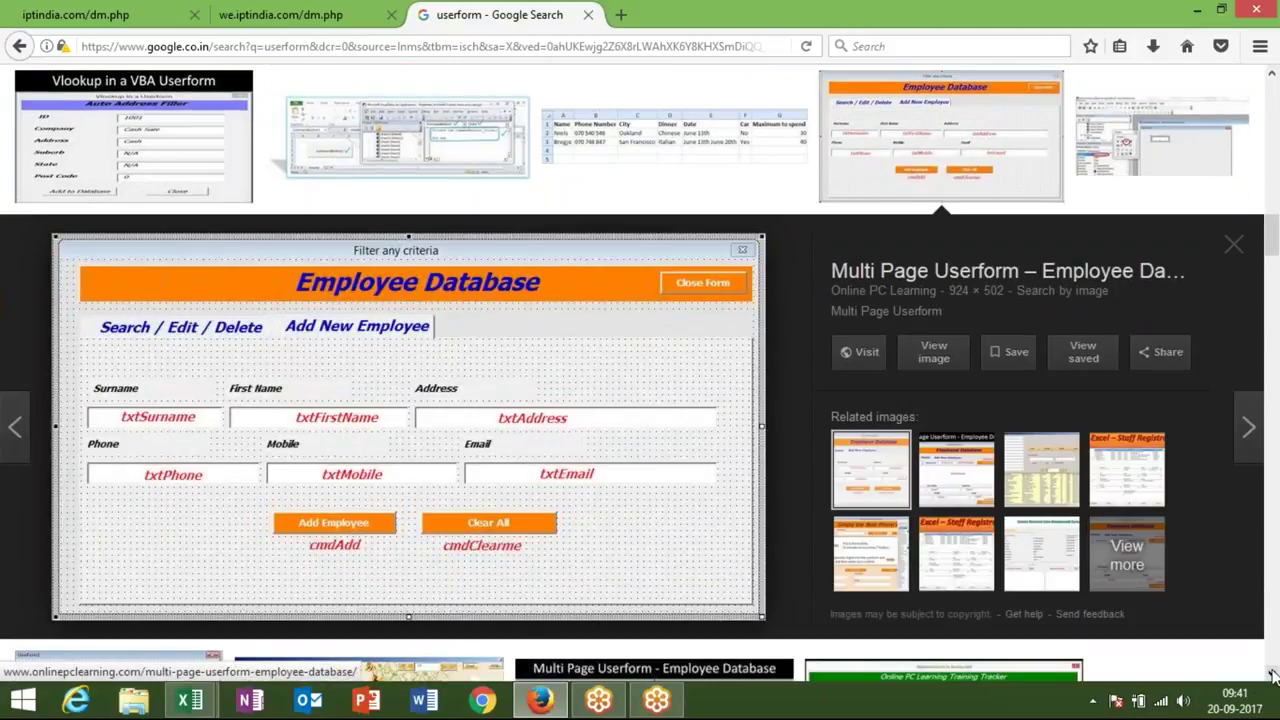
Scroll further and open the Net Merkez user form preview.
scroll(1272, 674, "down", 3)
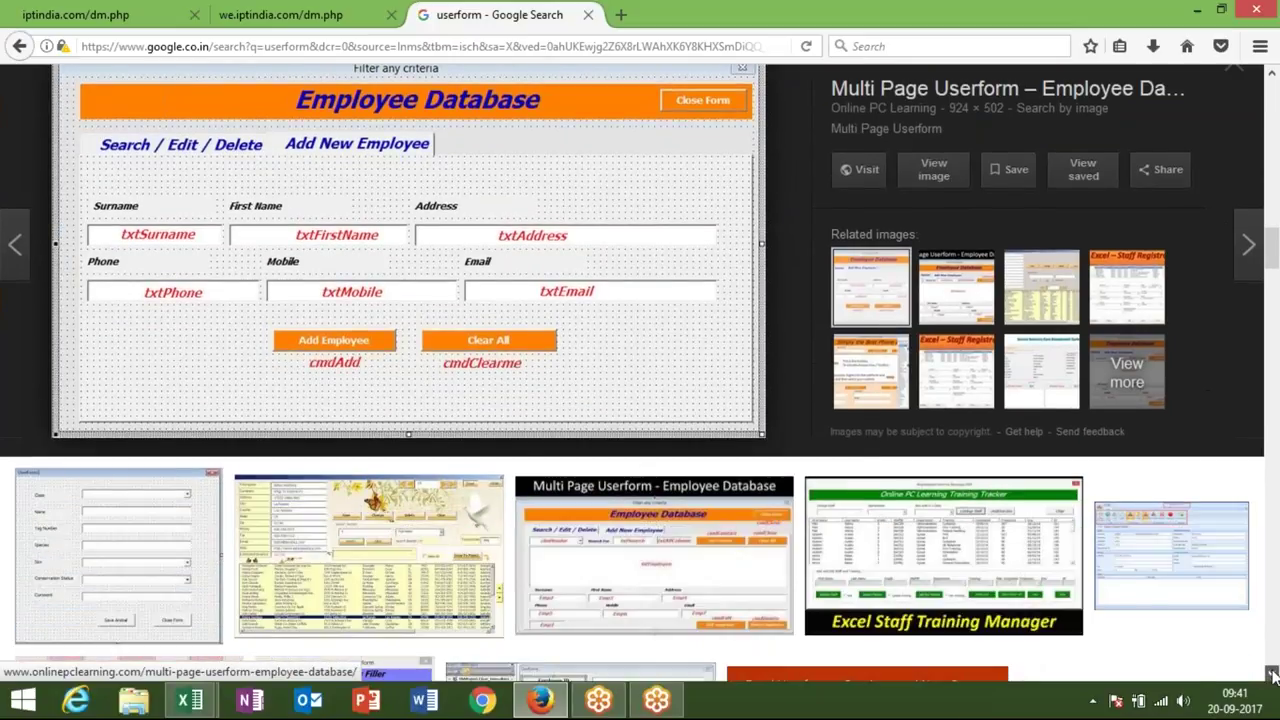
scroll(1272, 674, "down", 3)
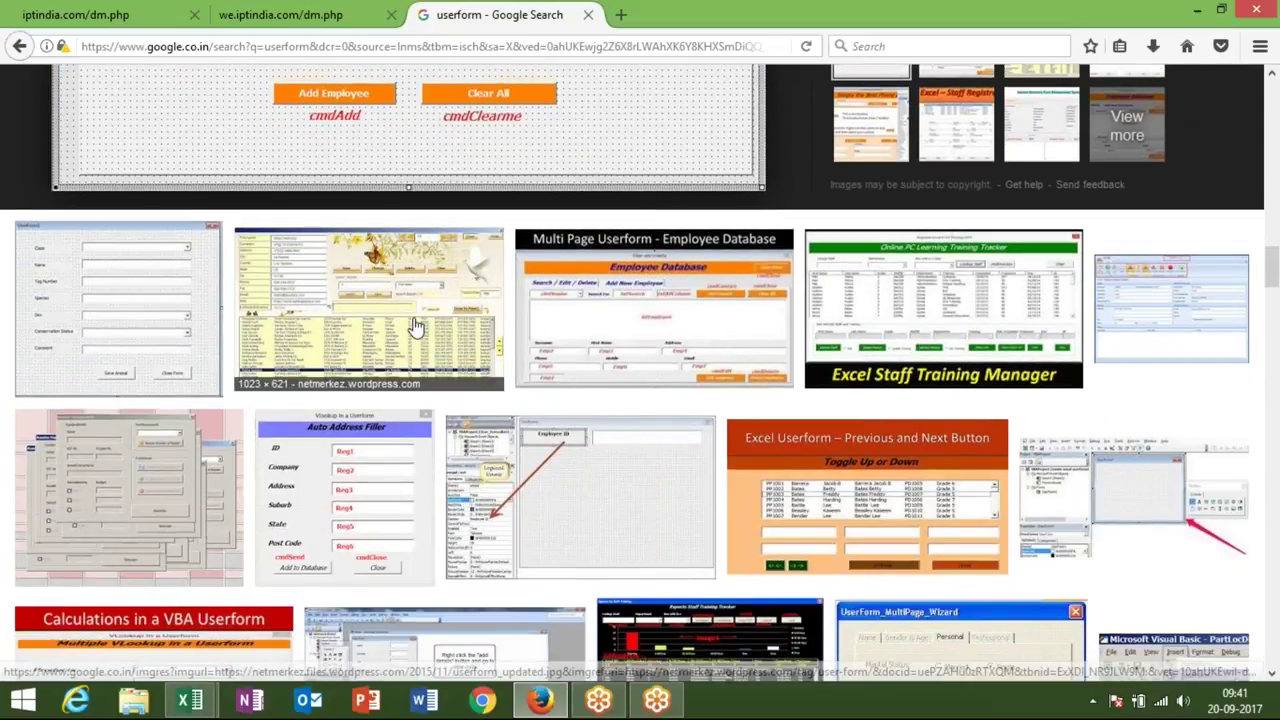
left_click(415, 327)
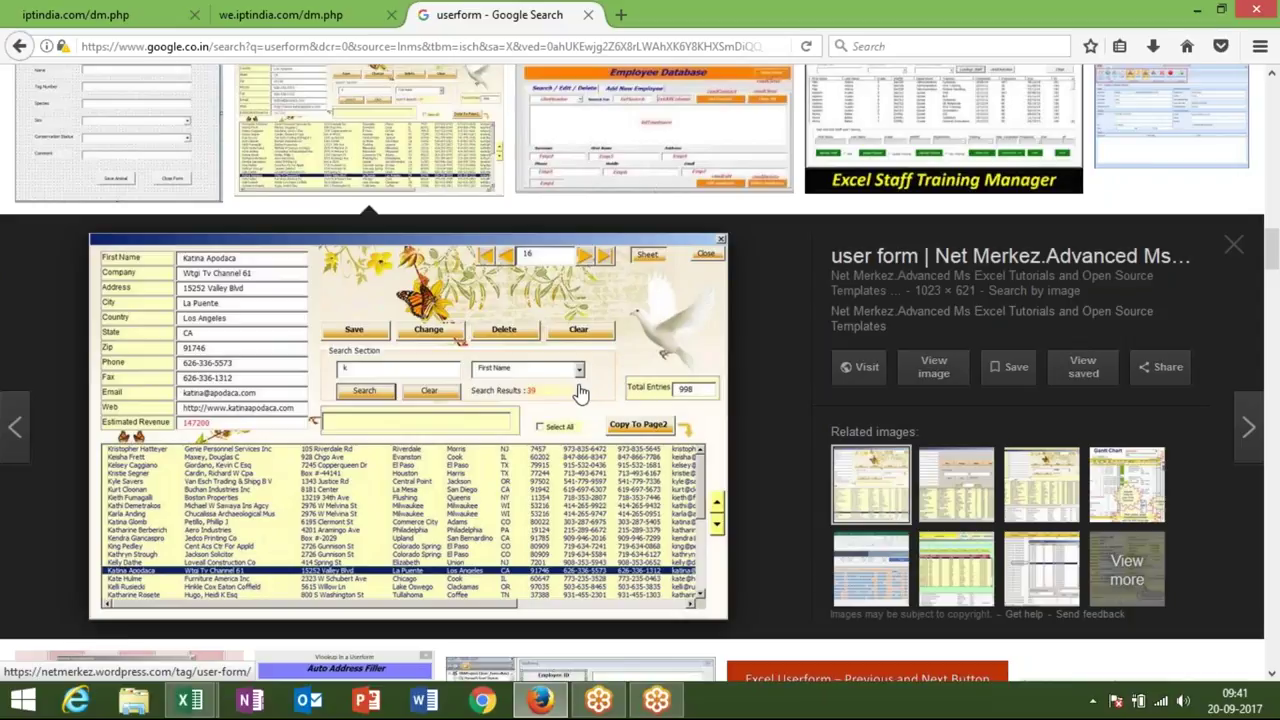